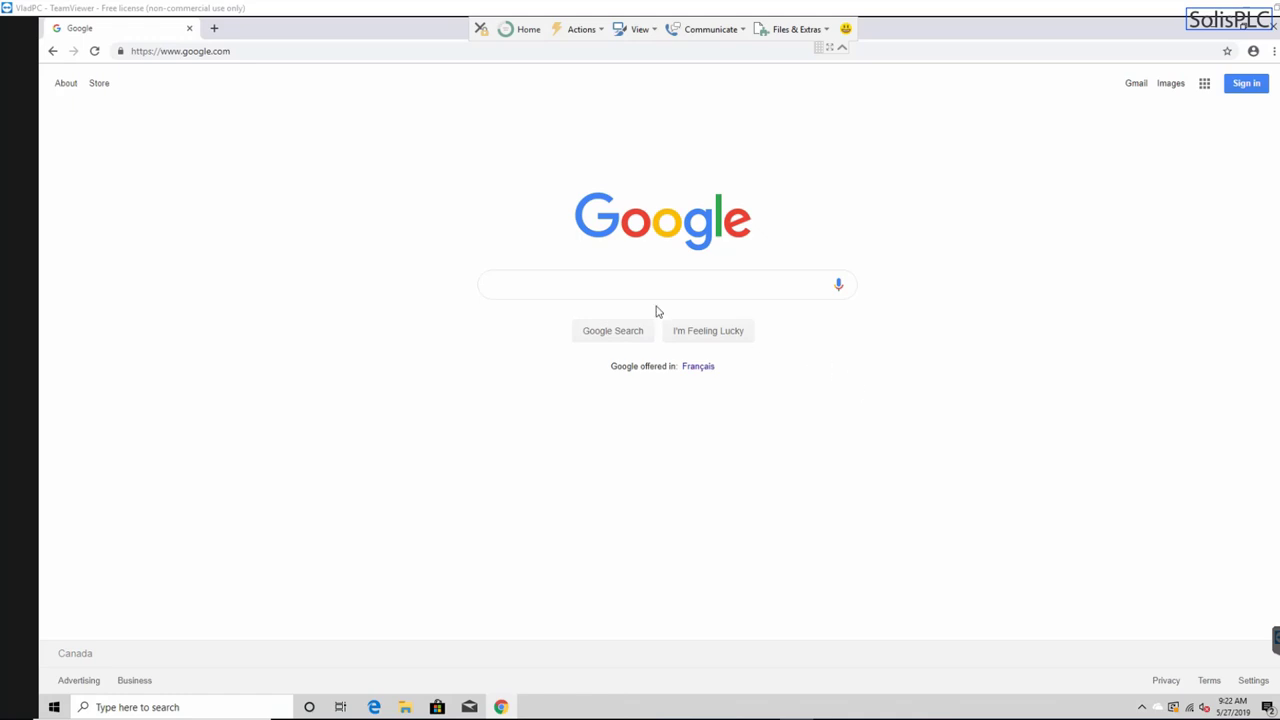
- Bring the remote Chrome window into focus, showing the Solis PLC channel's Videos page
click(557, 286)
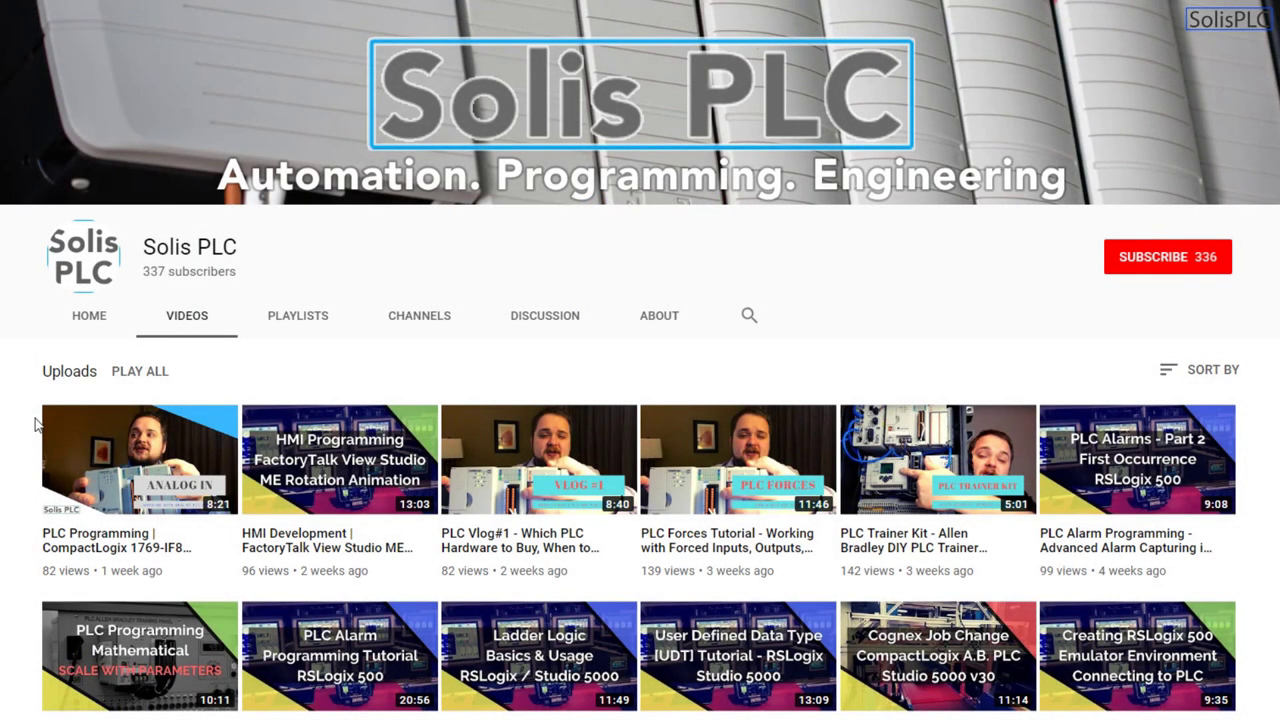
- Subscribe to the Solis PLC channel and set its bell to all notifications
scroll(28, 449, down, 3)
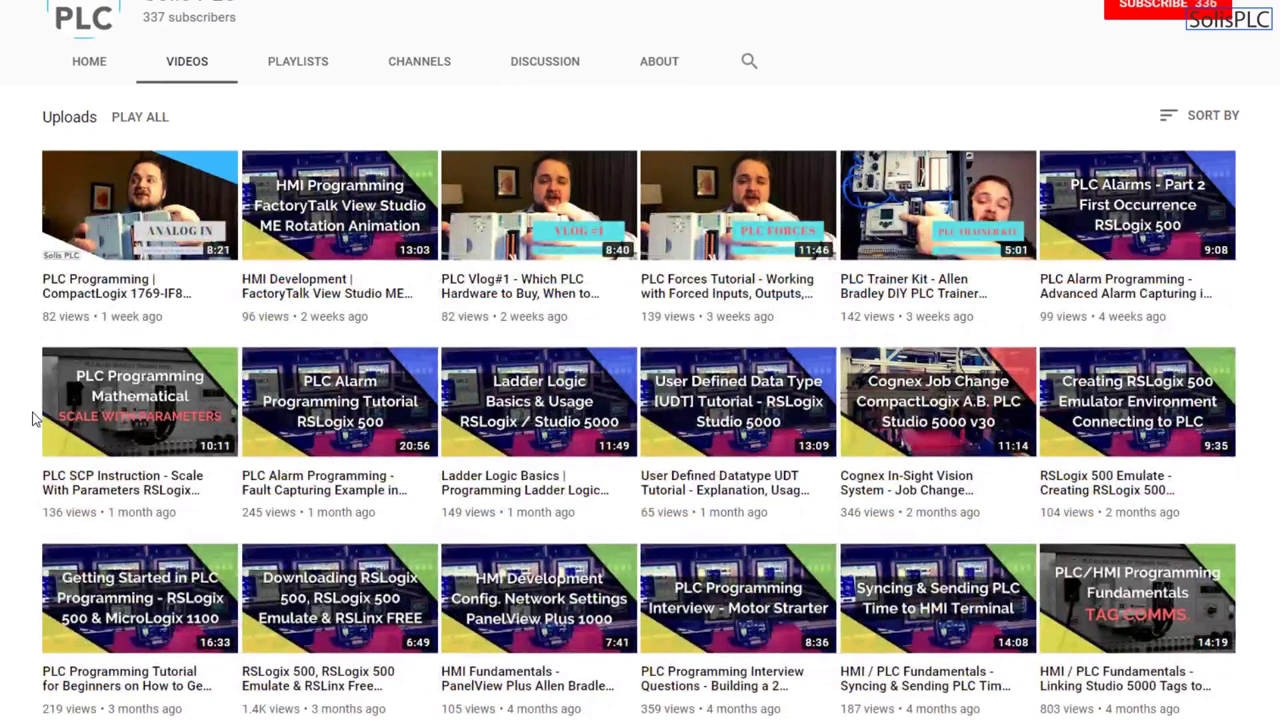
mouse_move(51, 408)
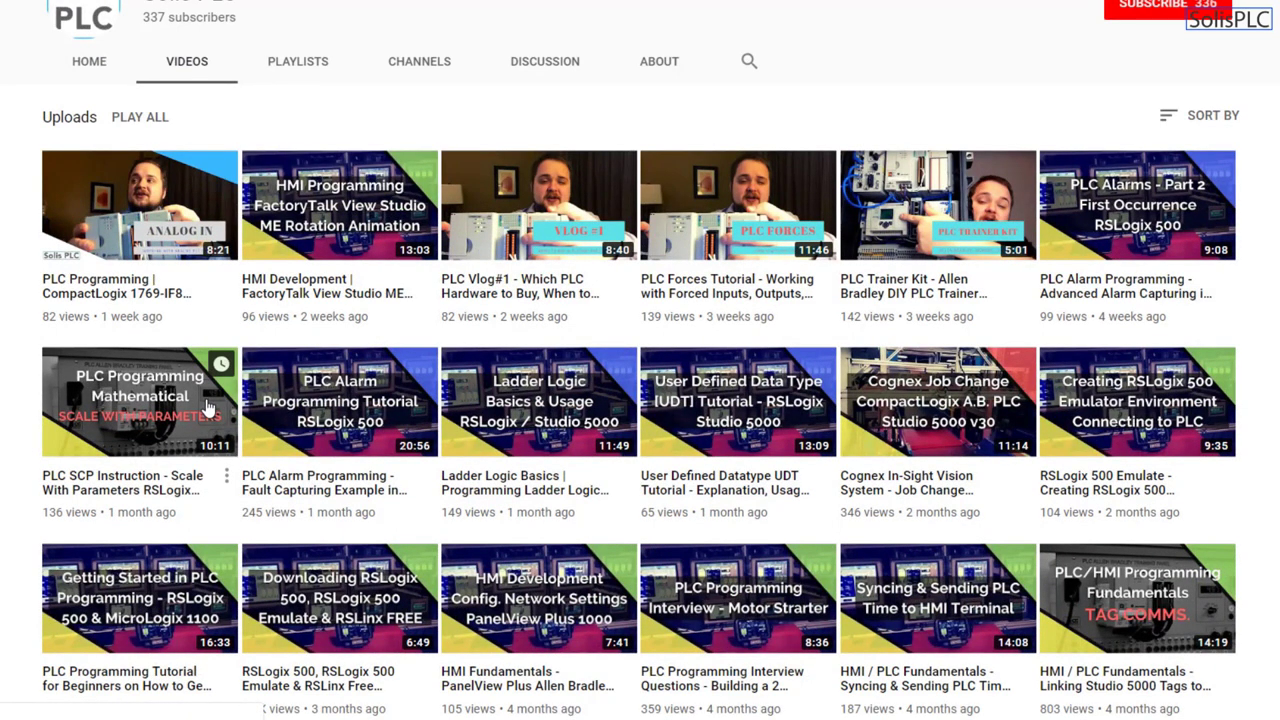
scroll(210, 410, down, 6)
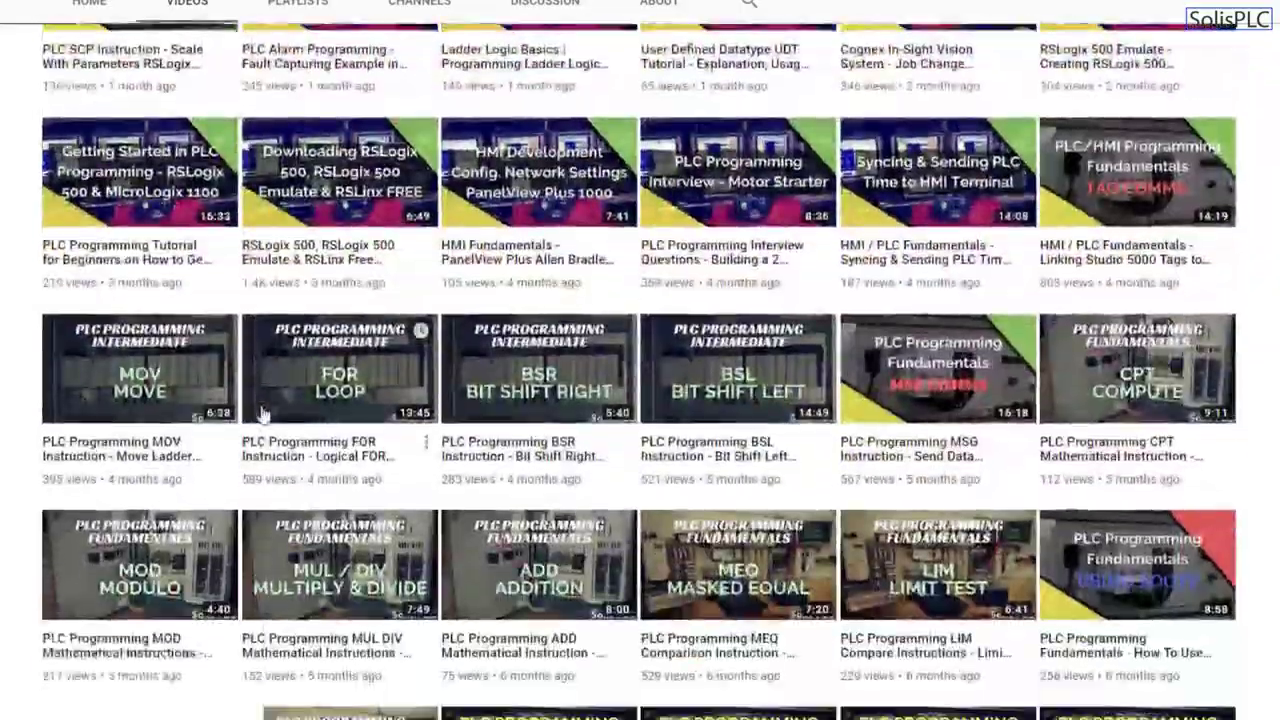
scroll(258, 416, up, 10)
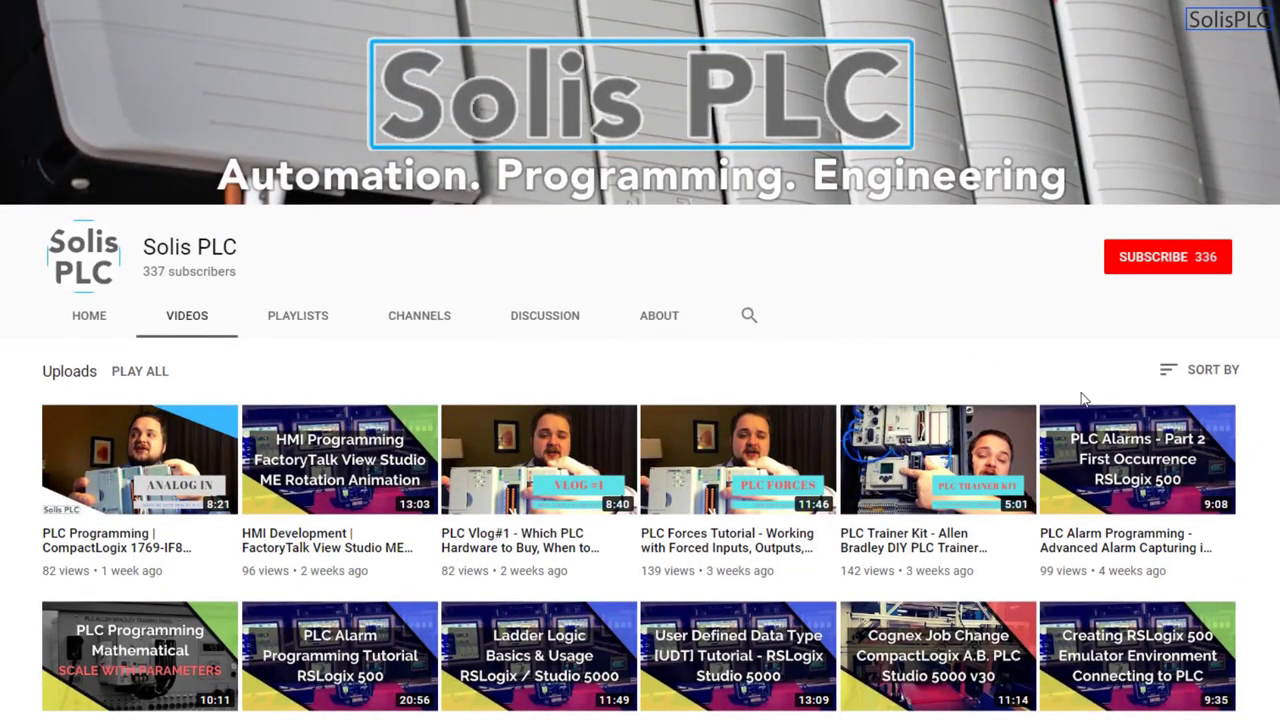
click(1150, 260)
click(1217, 257)
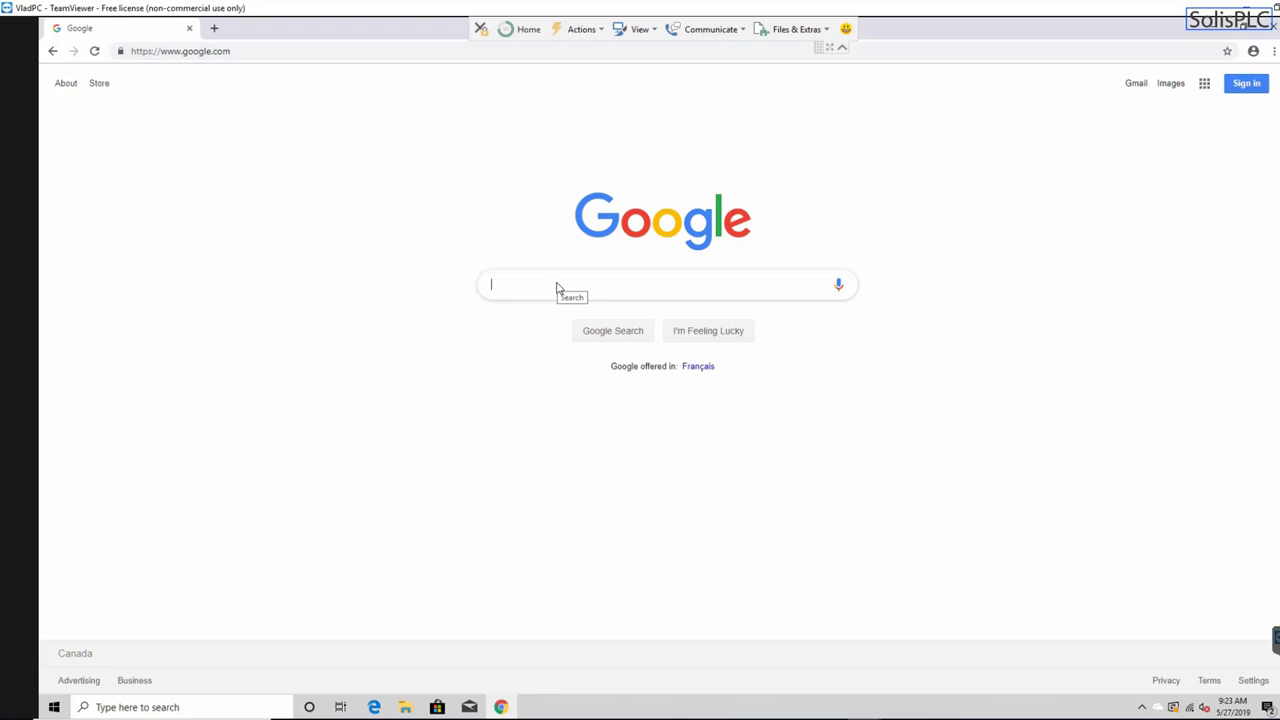
- Search Google for 'rockwell download center' using the autocomplete suggestion
text(r)
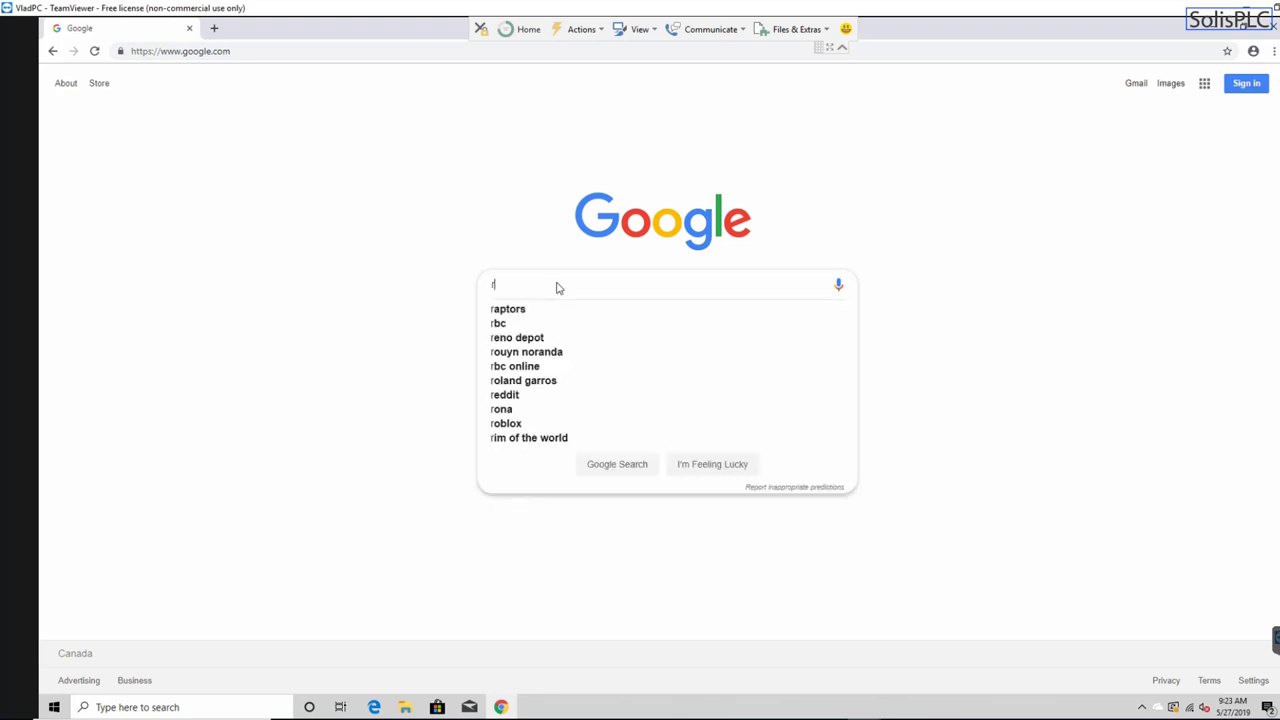
text(ockwell downloa)
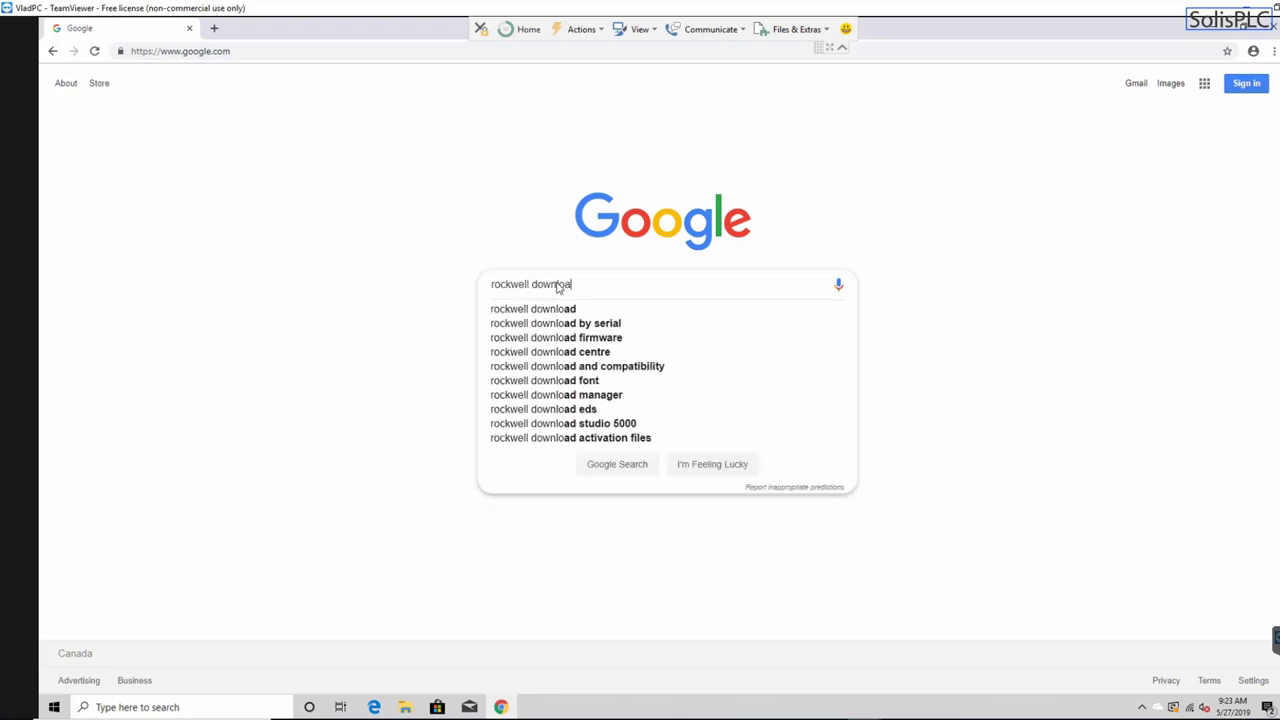
text(d center)
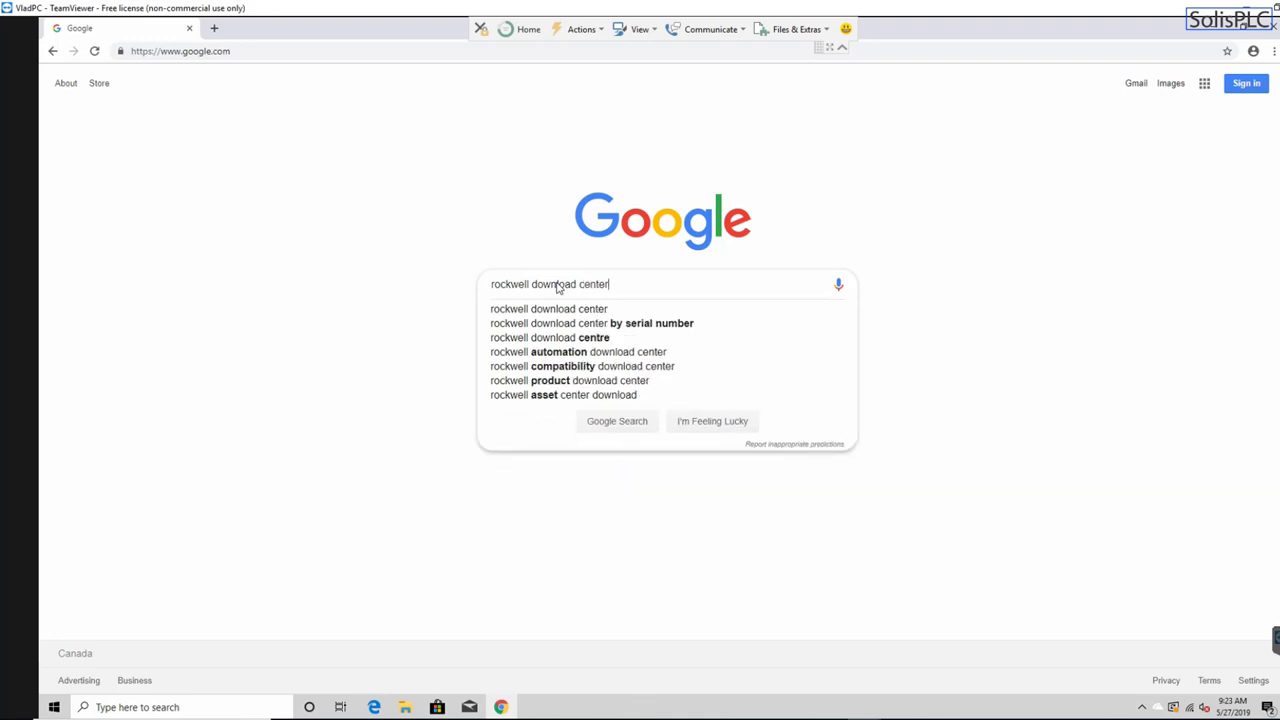
click(574, 308)
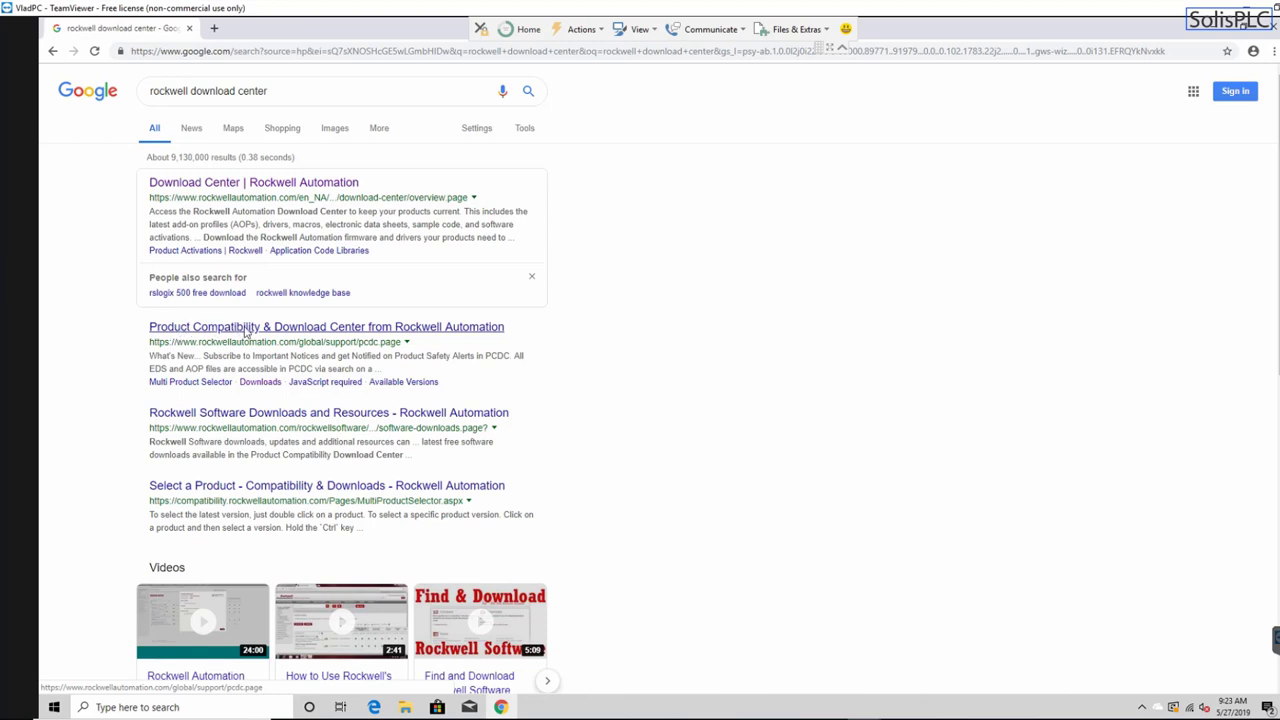
- Open the Product Compatibility & Download Center result and zoom the page to 150%
click(250, 328)
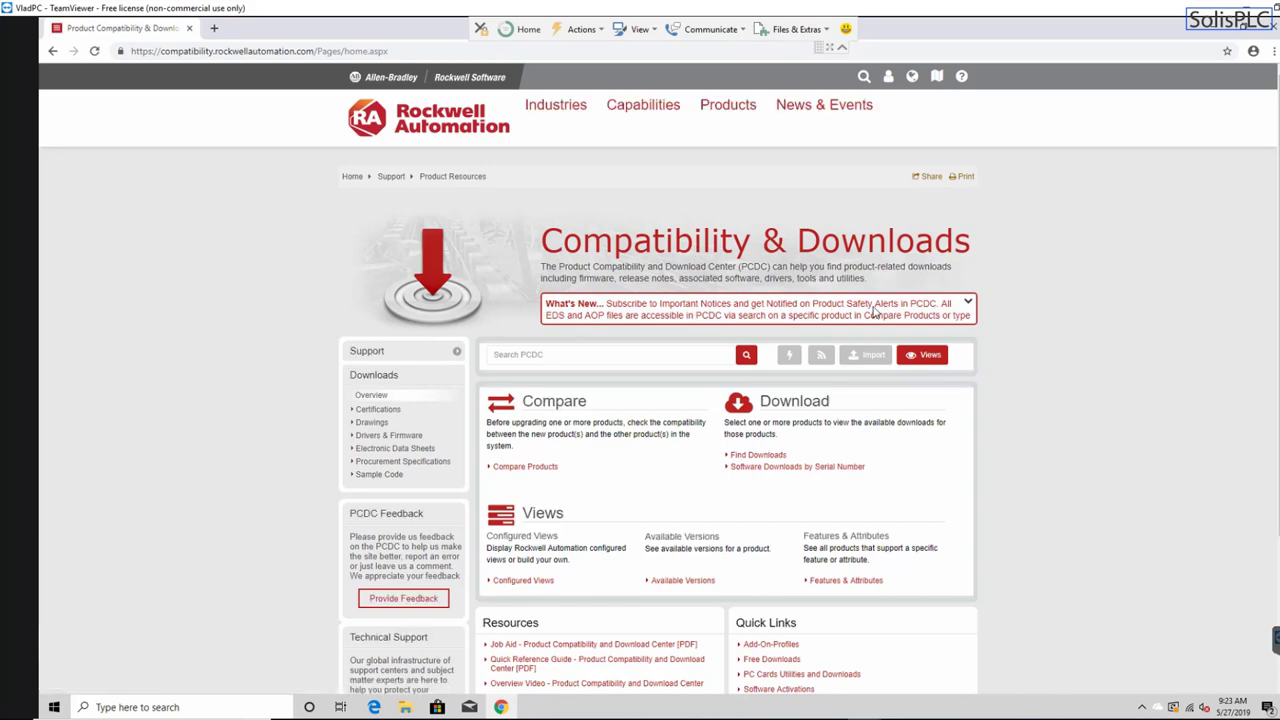
key(ctrl+plus)
key(ctrl+plus)
key(ctrl+plus)
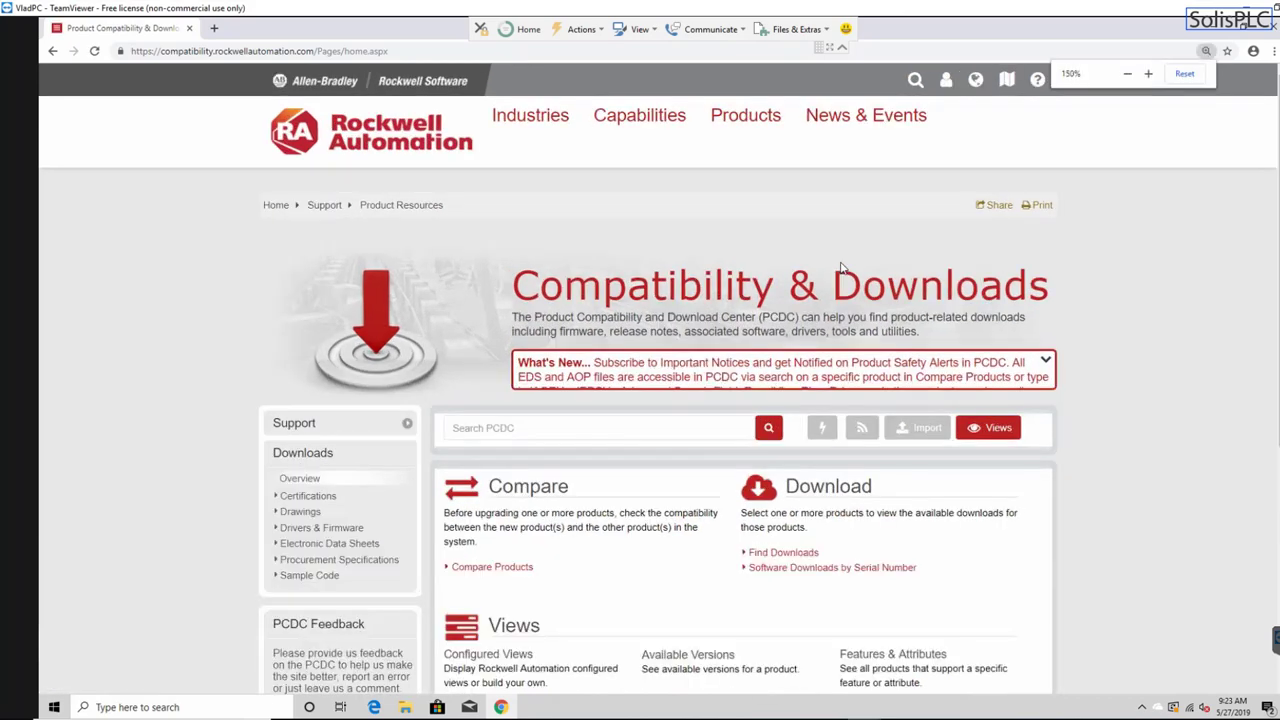
scroll(841, 267, down, 2)
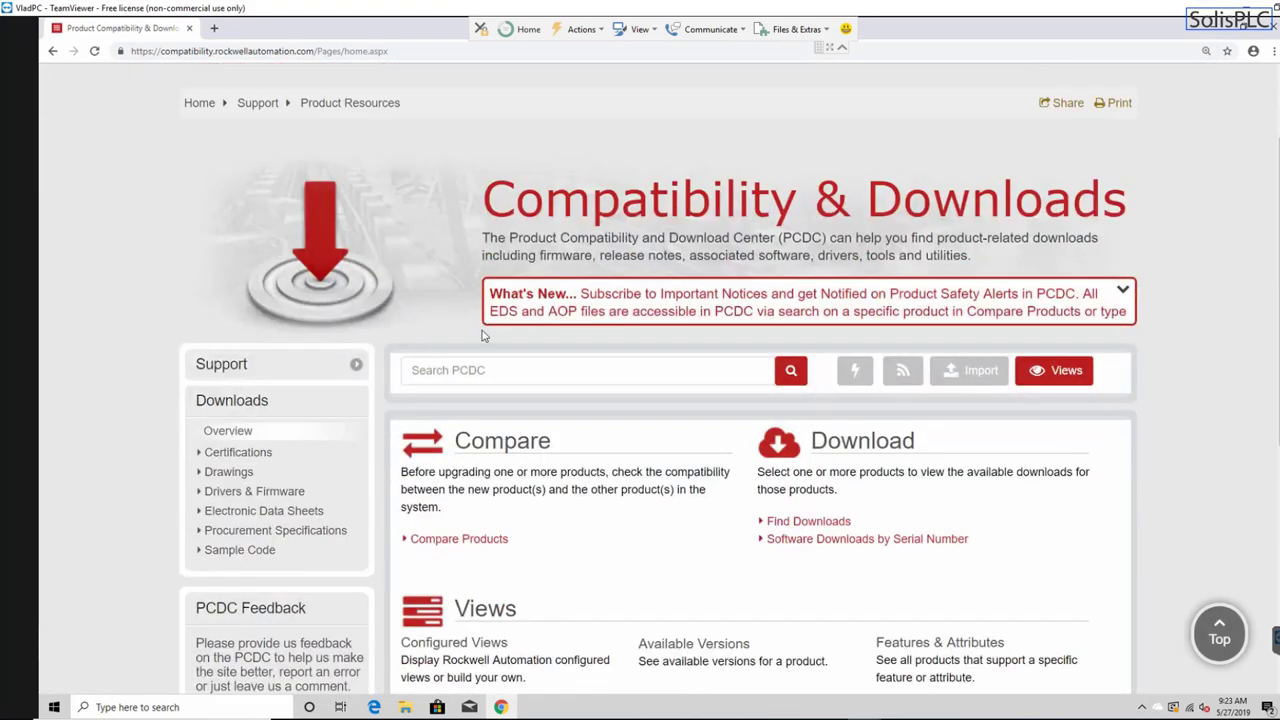
- Search PCDC for 'RSLogix Micro Starter Lite' and pick the w/o RSLinx EN (8.30.00) suggestion
click(633, 371)
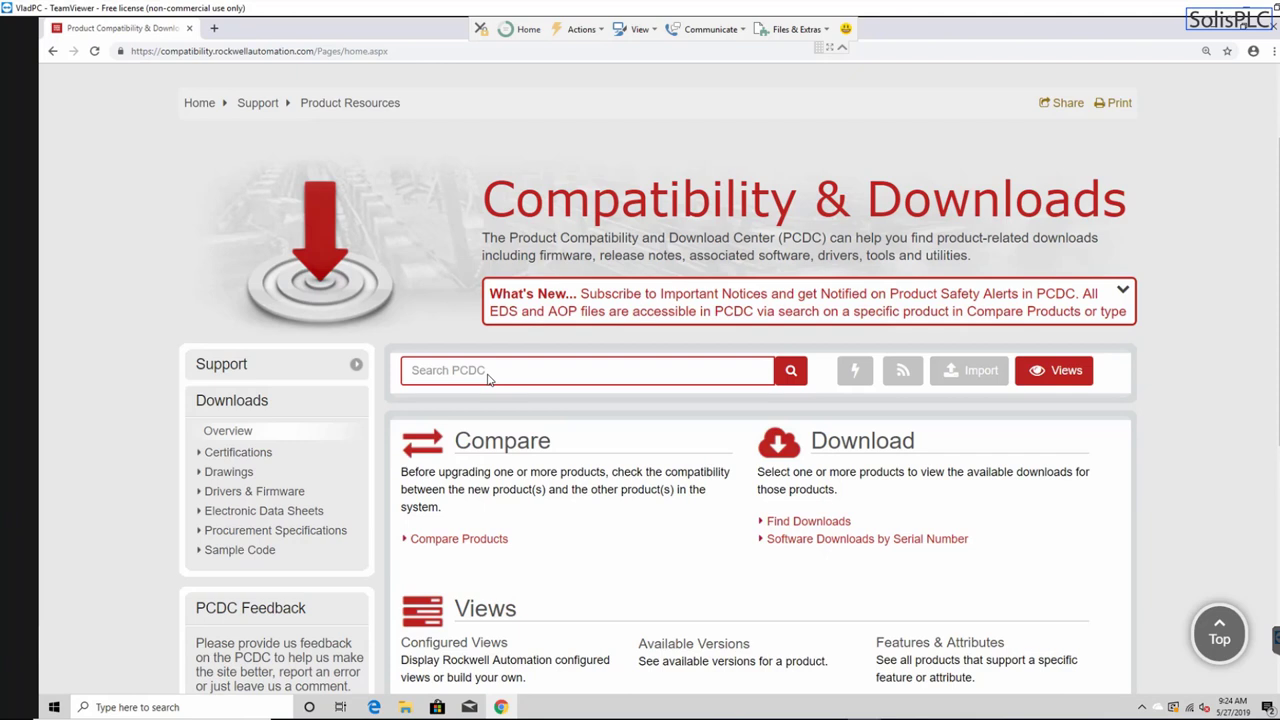
text(RSLi)
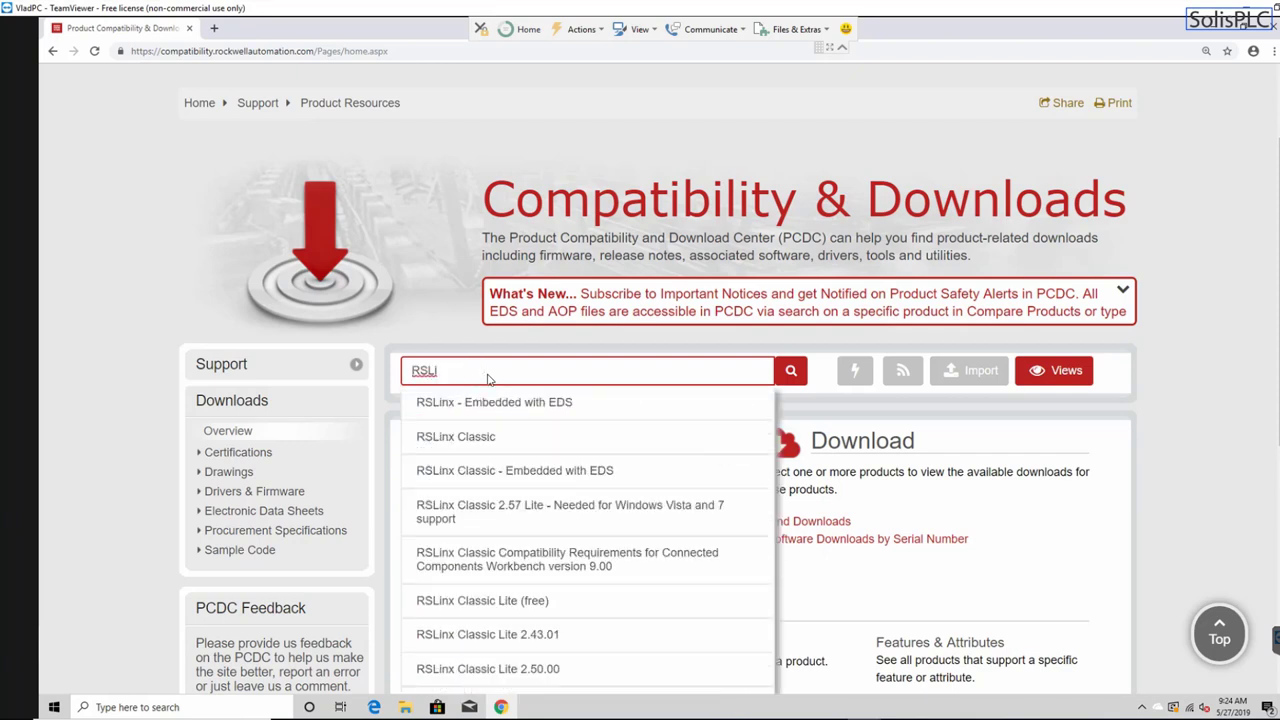
key(BackSpace)
text(ogix Micro)
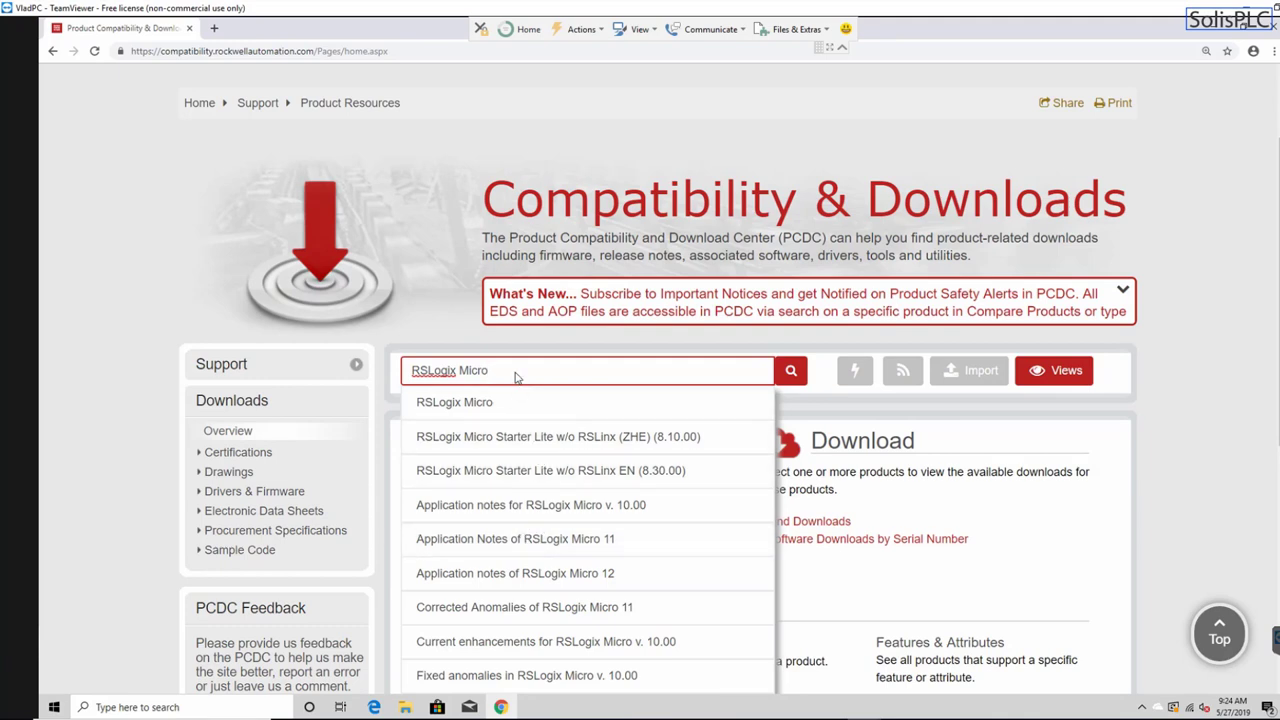
text(Start)
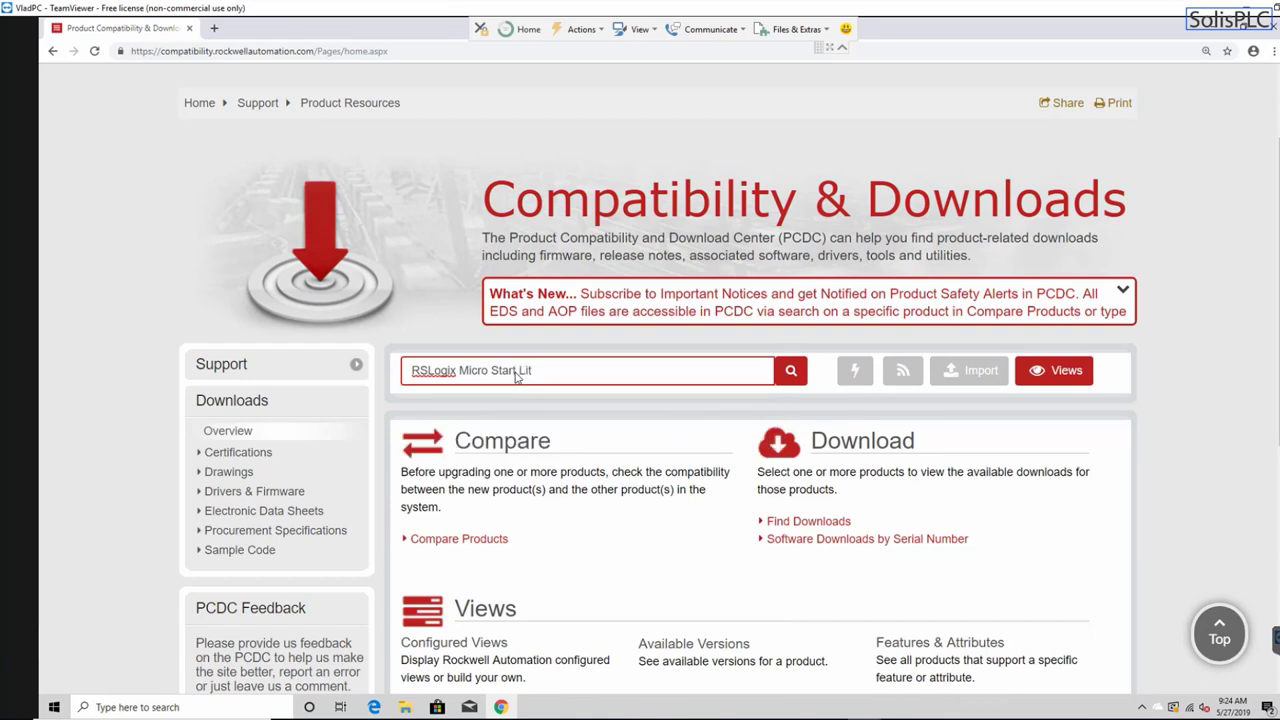
text(er)
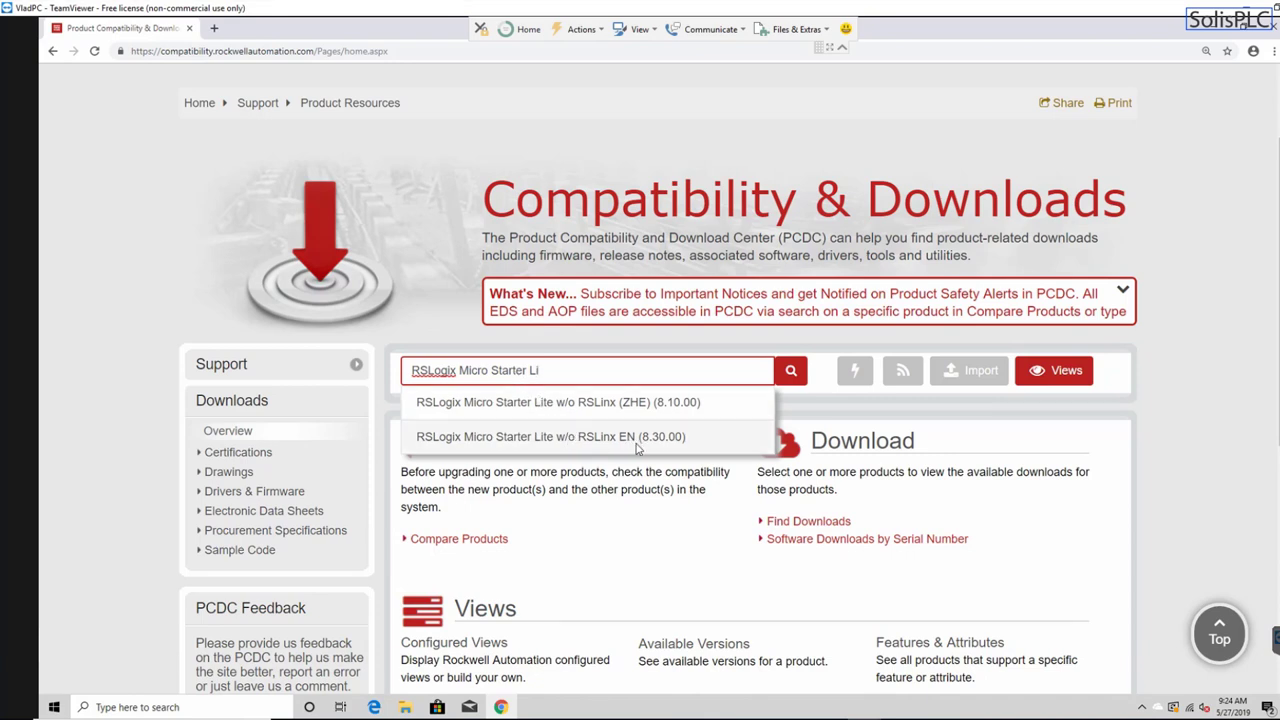
click(607, 440)
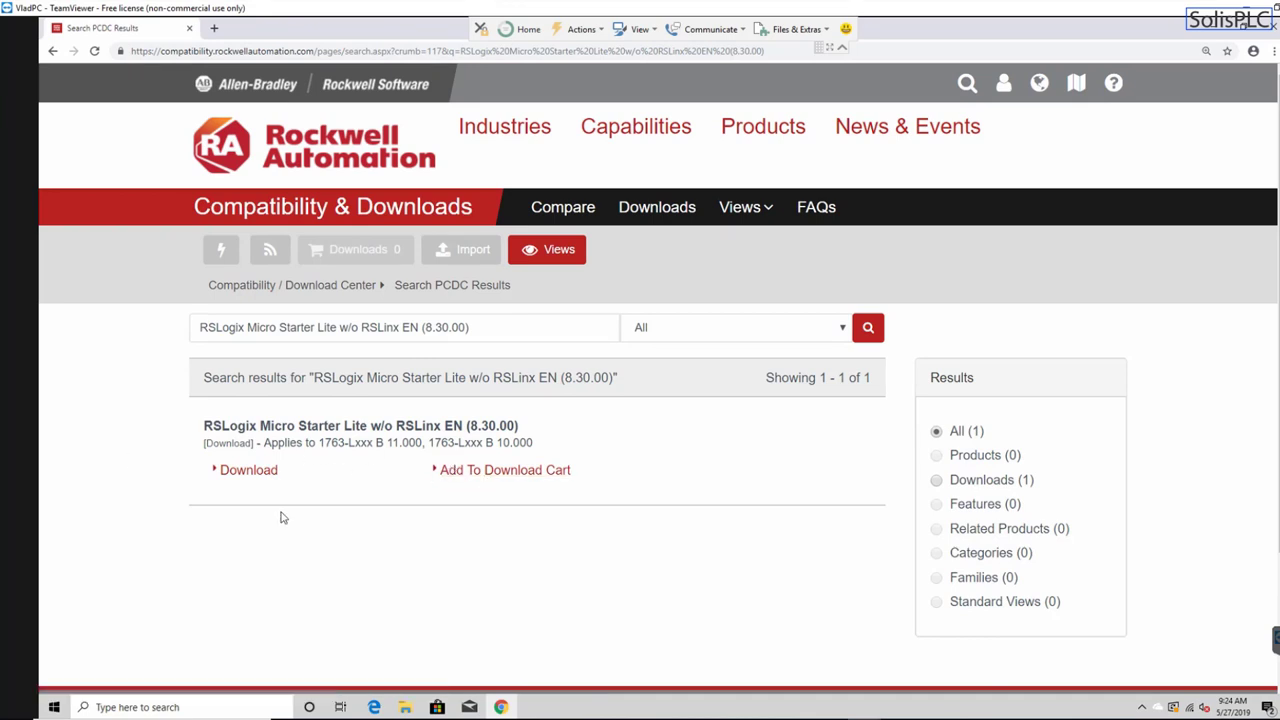
- Open the product's downloads and expand the older 1763-Lxxx (series B) MicroLogix 1100 versions
click(264, 473)
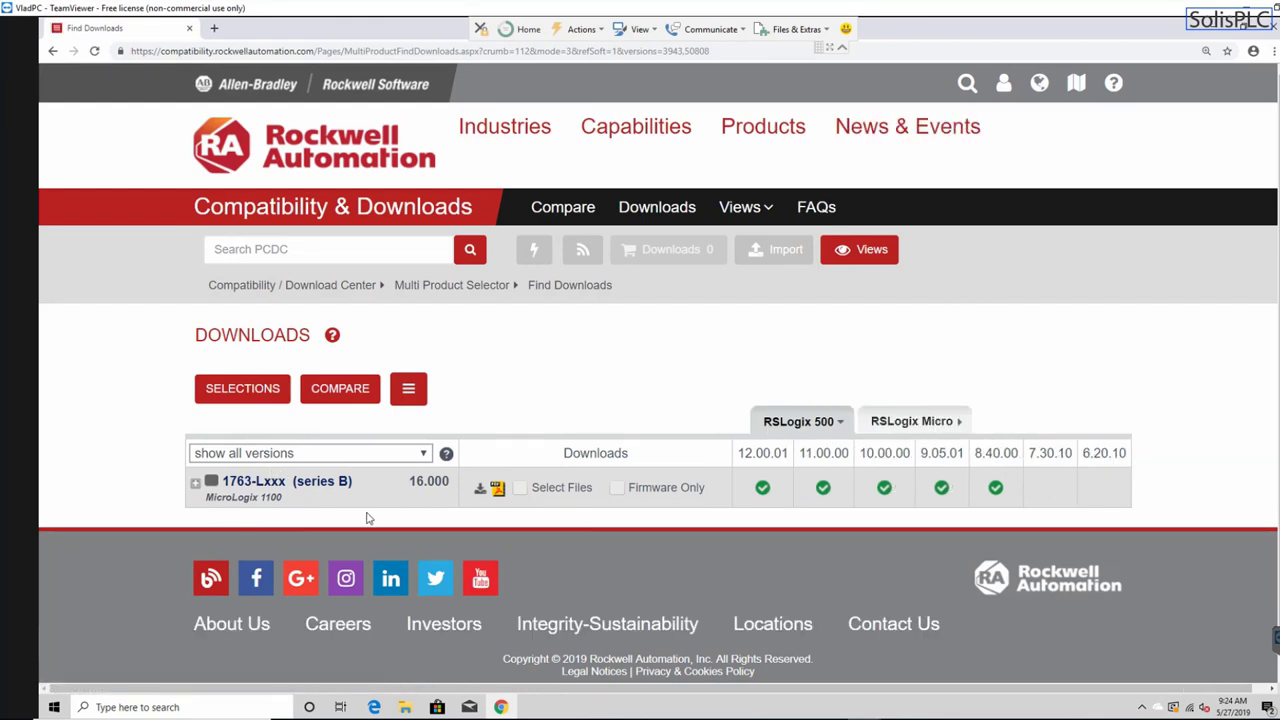
scroll(362, 500, down, 1)
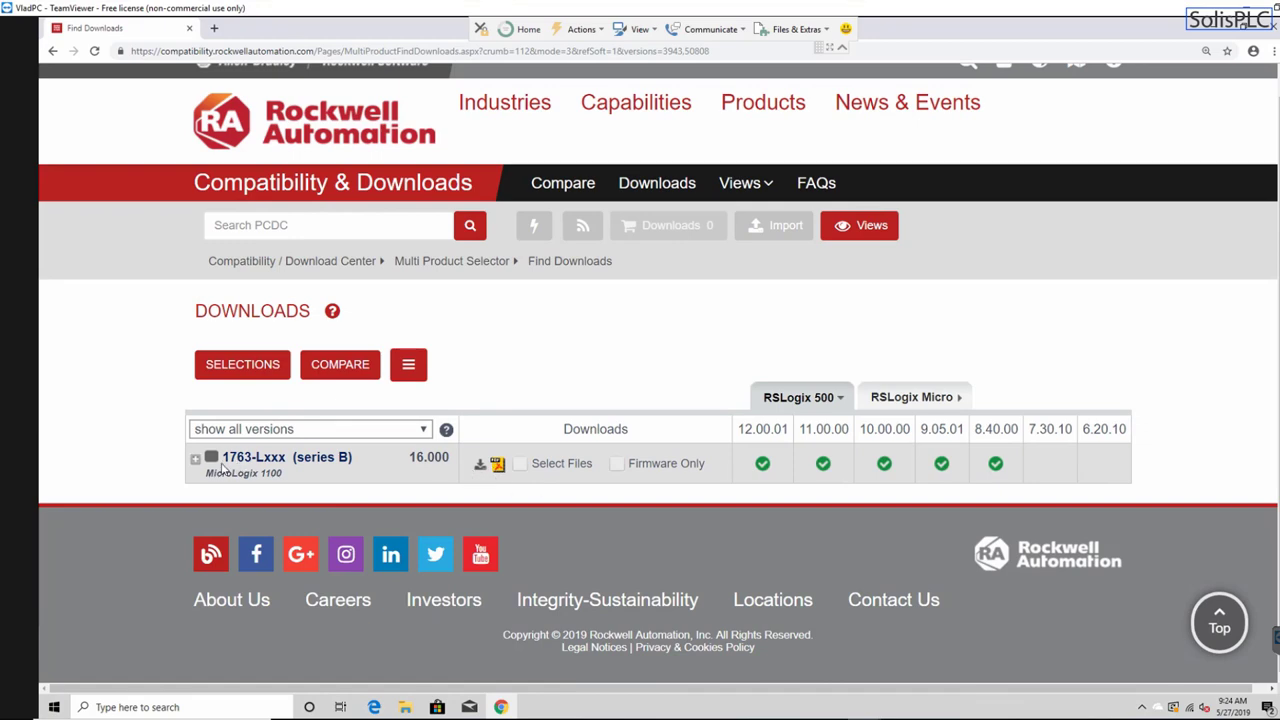
click(195, 460)
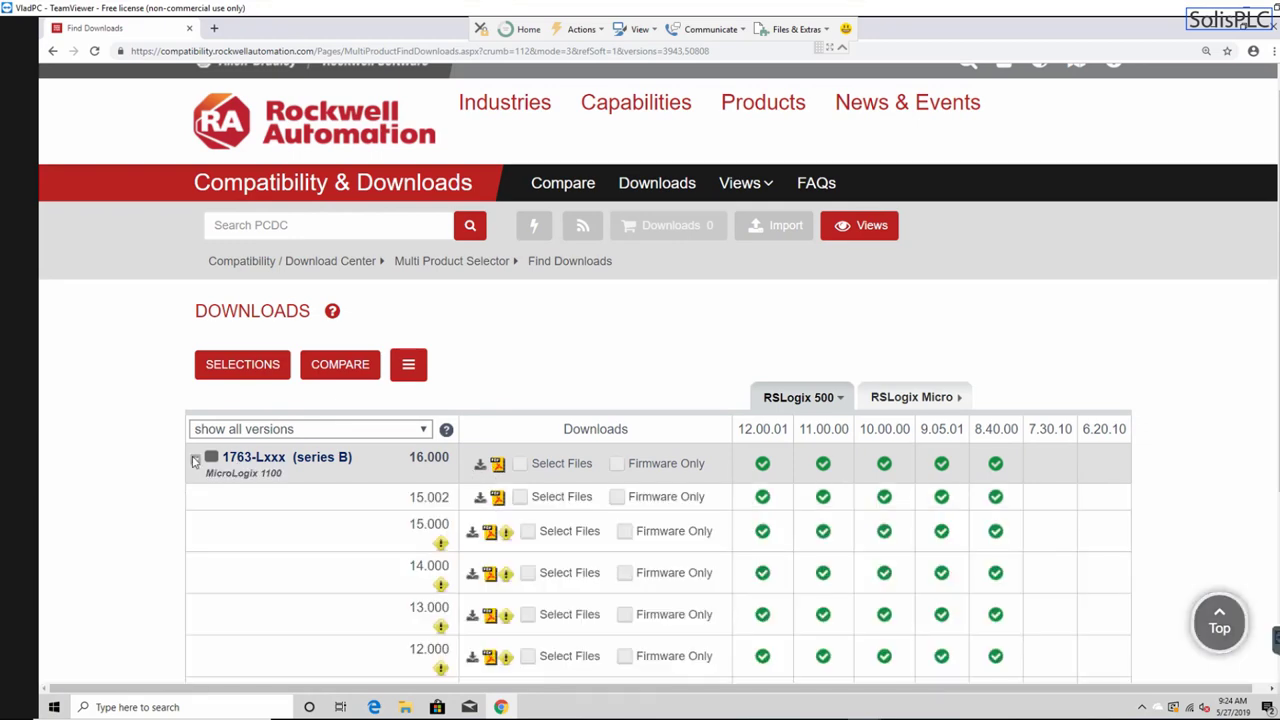
scroll(214, 457, down, 2)
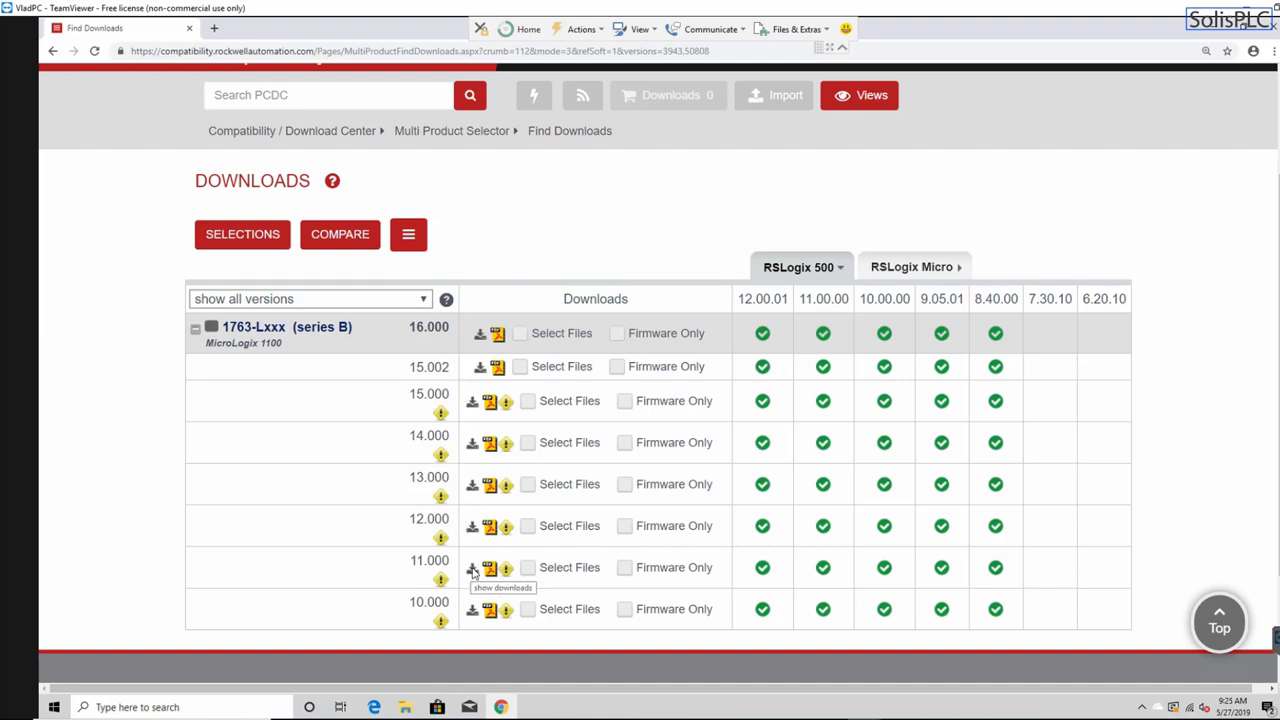
- Show the files for firmware 11.000 and select RSLogix Micro Starter Lite EN
click(473, 569)
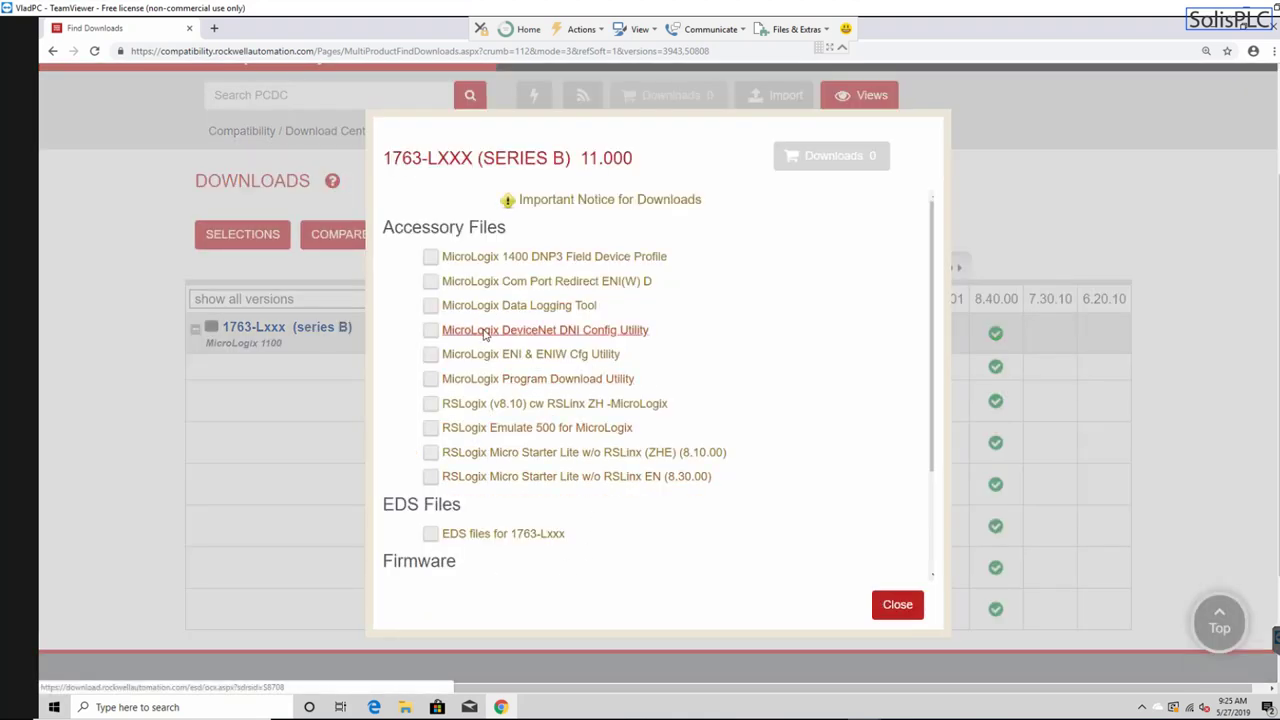
scroll(522, 358, down, 1)
scroll(527, 366, down, 1)
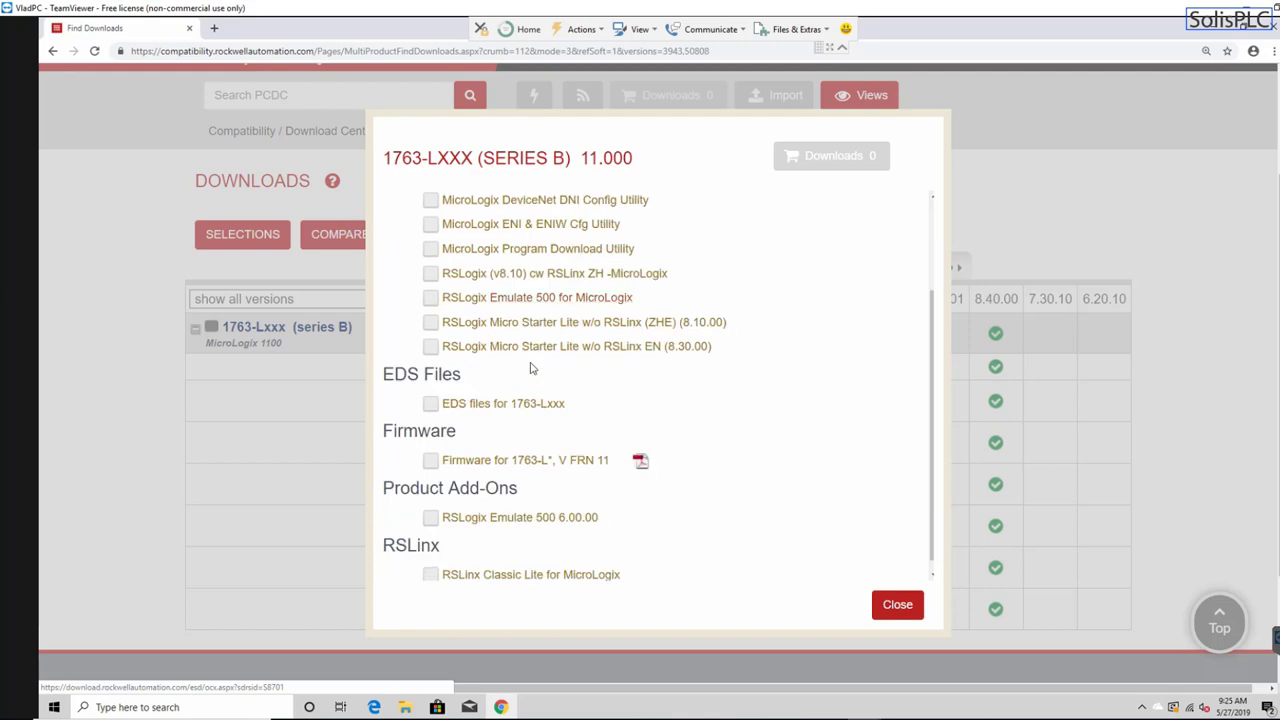
scroll(528, 366, up, 2)
scroll(530, 368, down, 2)
scroll(540, 365, down, 1)
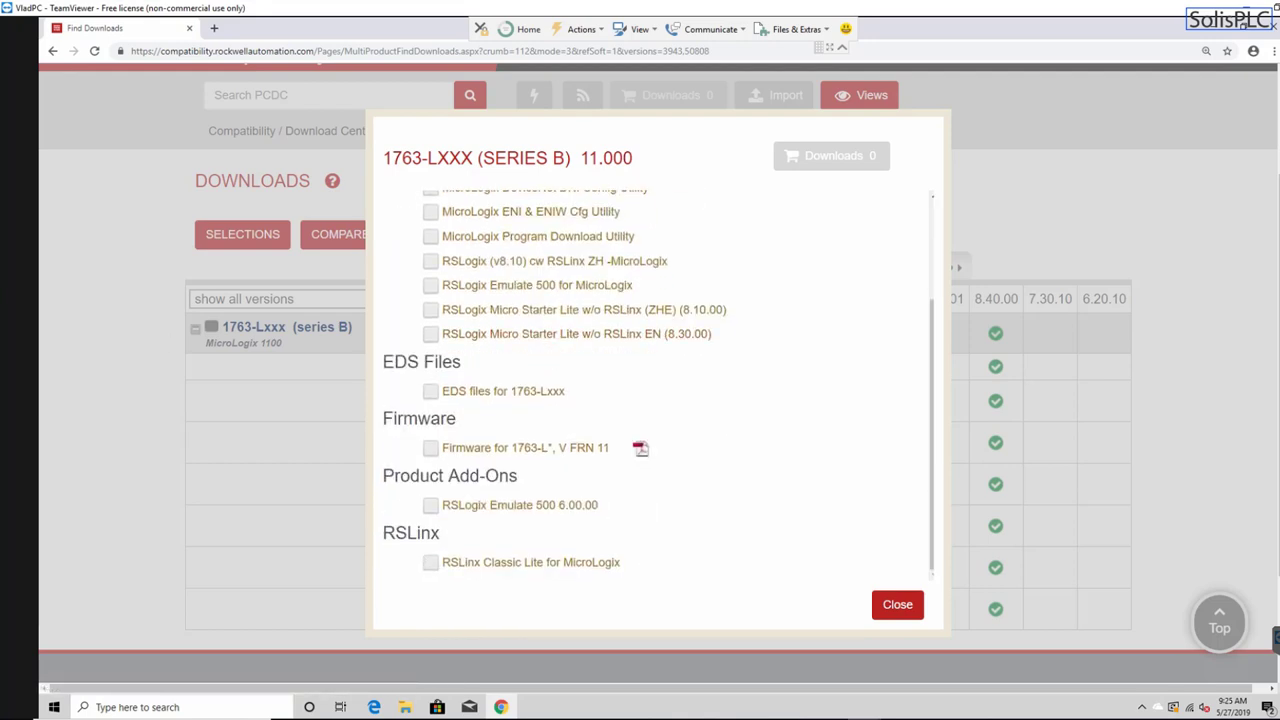
scroll(523, 427, up, 1)
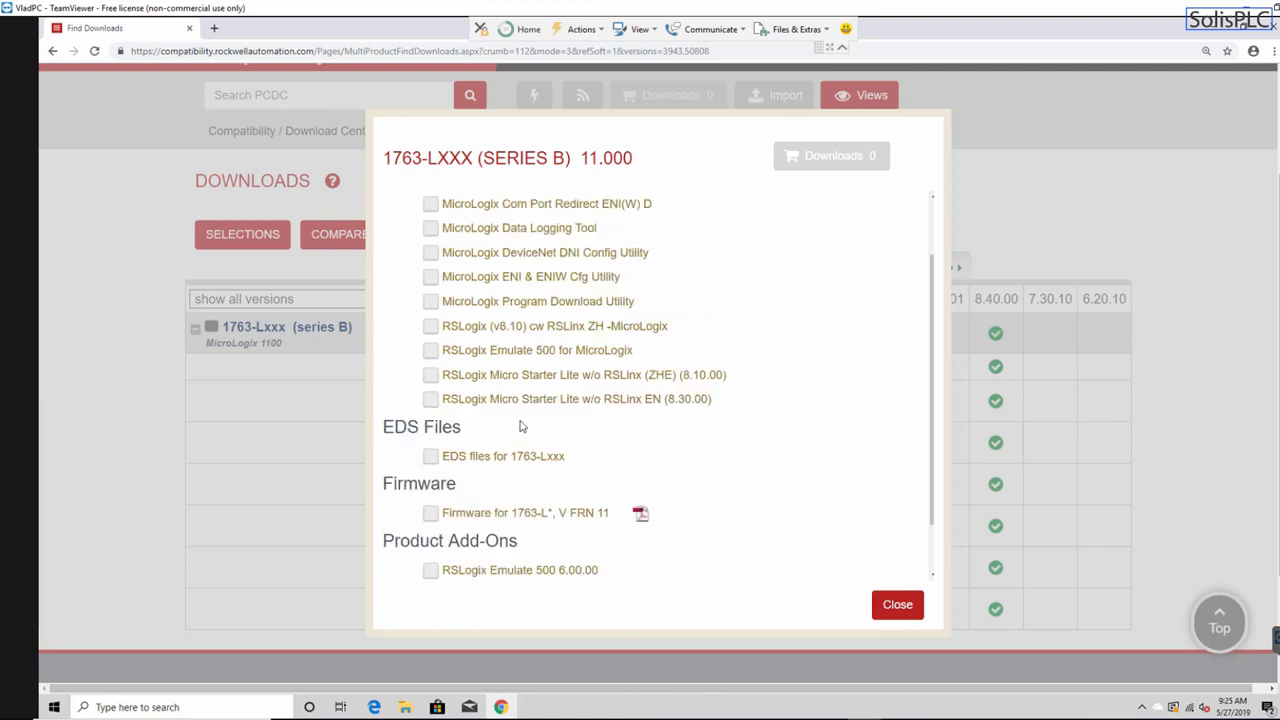
scroll(523, 427, down, 1)
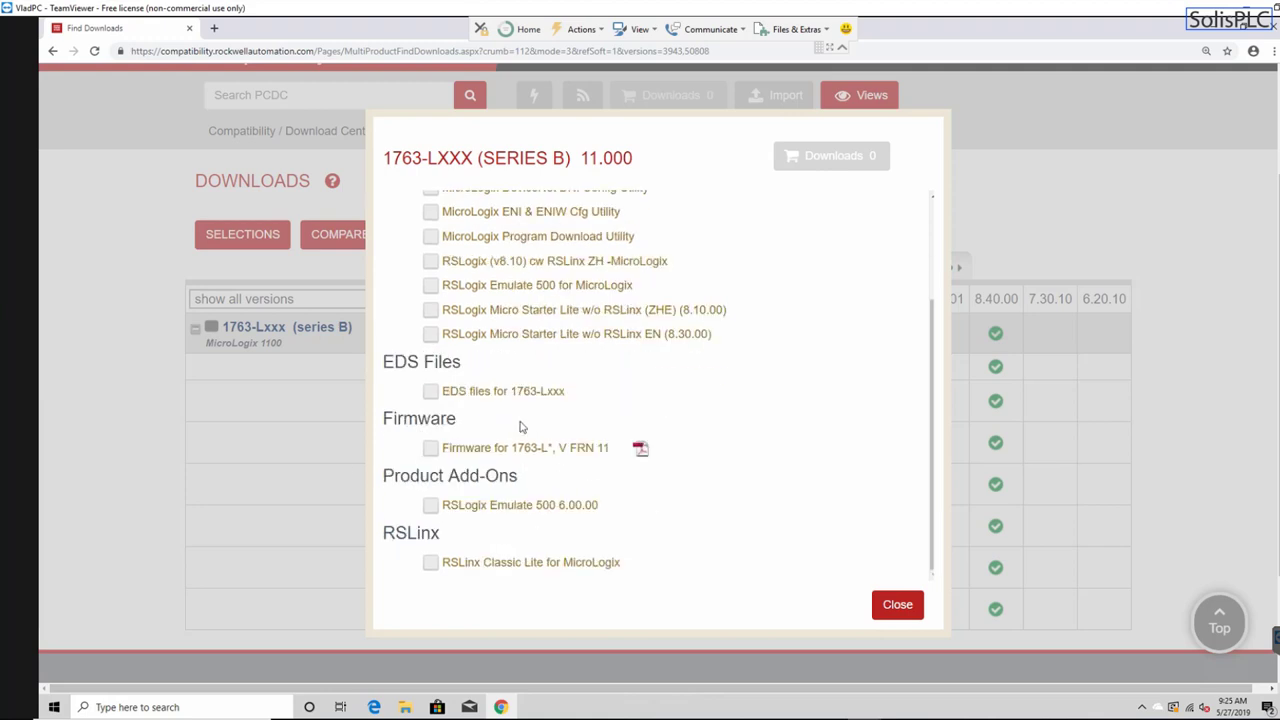
click(431, 336)
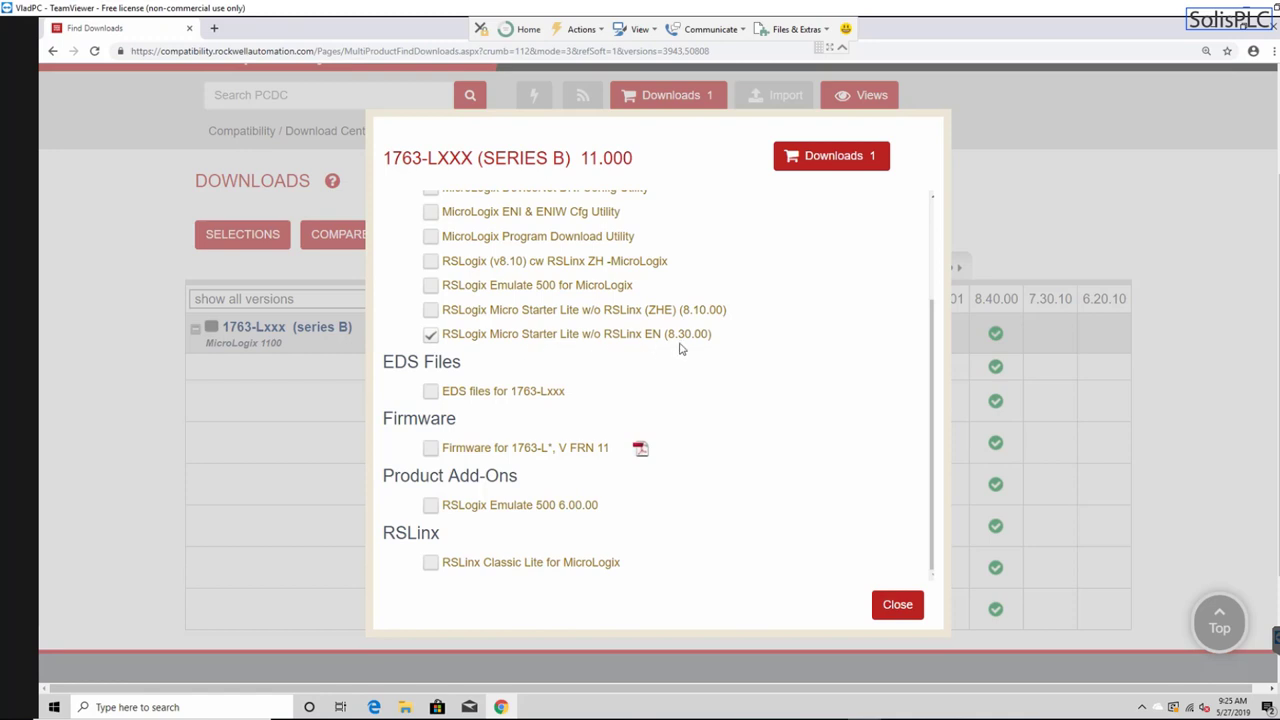
- Add RSLogix Emulate 500 and RSLinx Classic Lite for MicroLogix, then view the Downloads (3) cart
scroll(605, 410, down, 1)
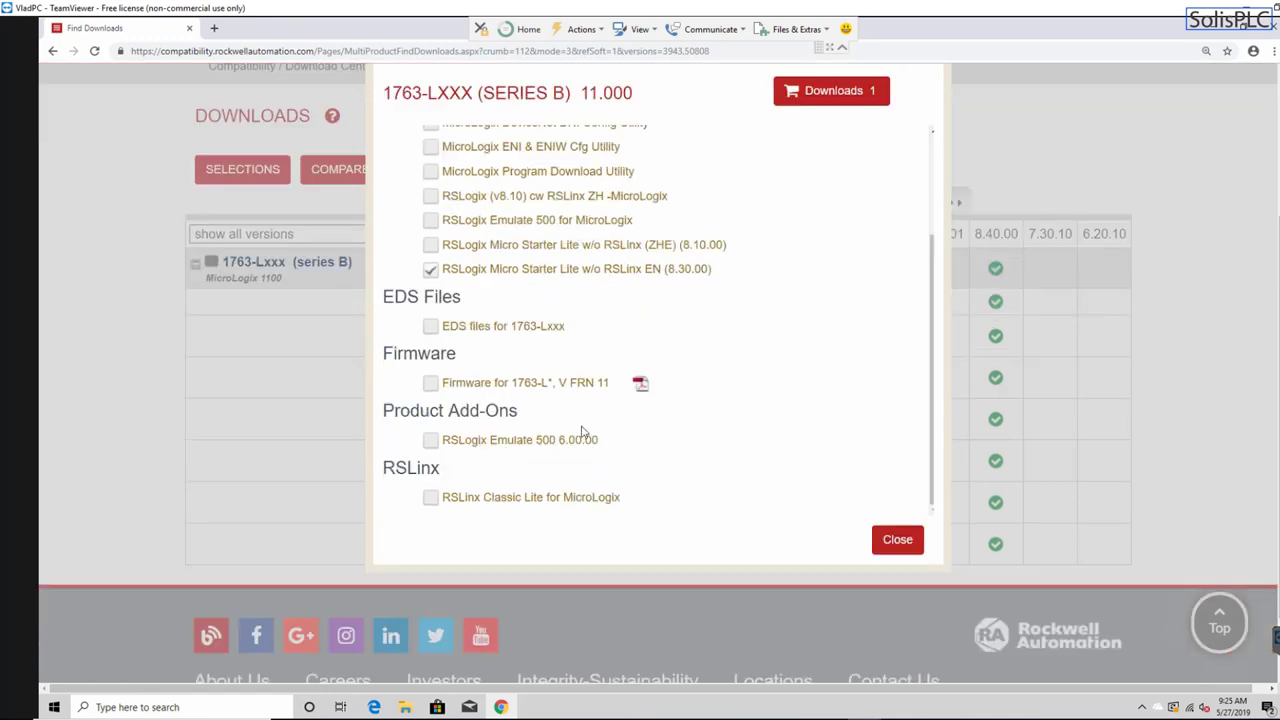
click(430, 441)
click(430, 499)
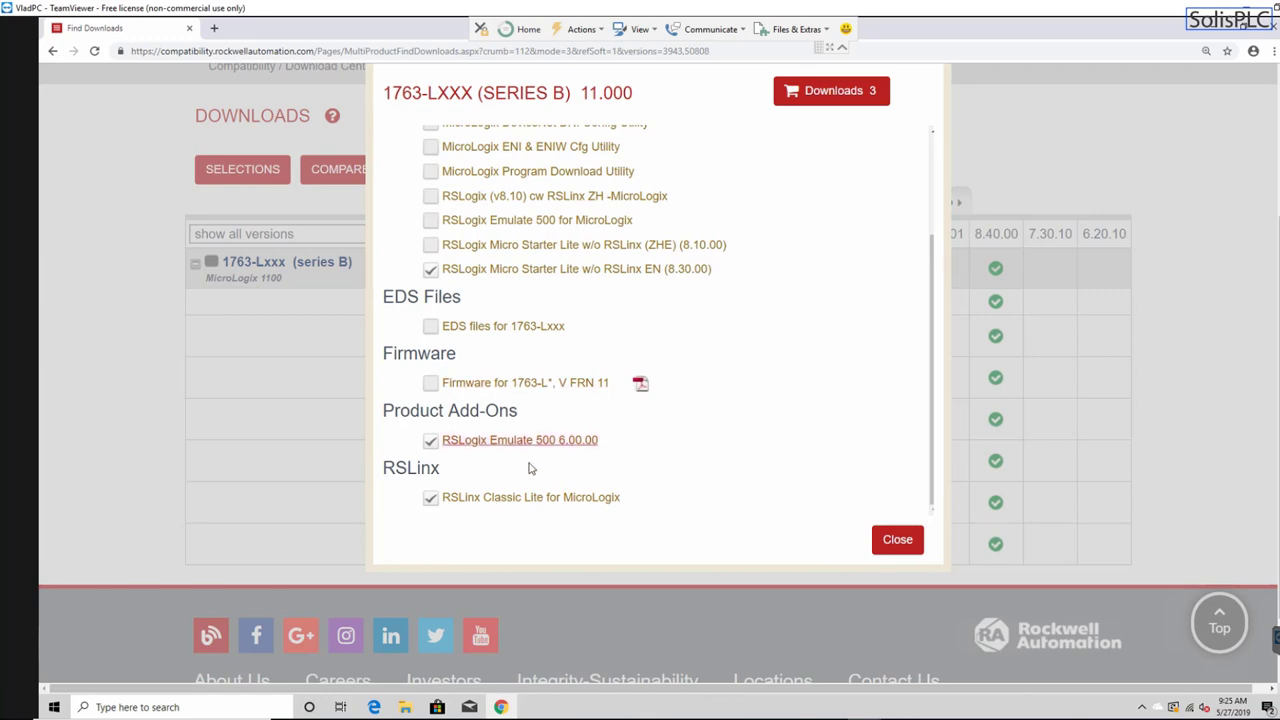
click(853, 92)
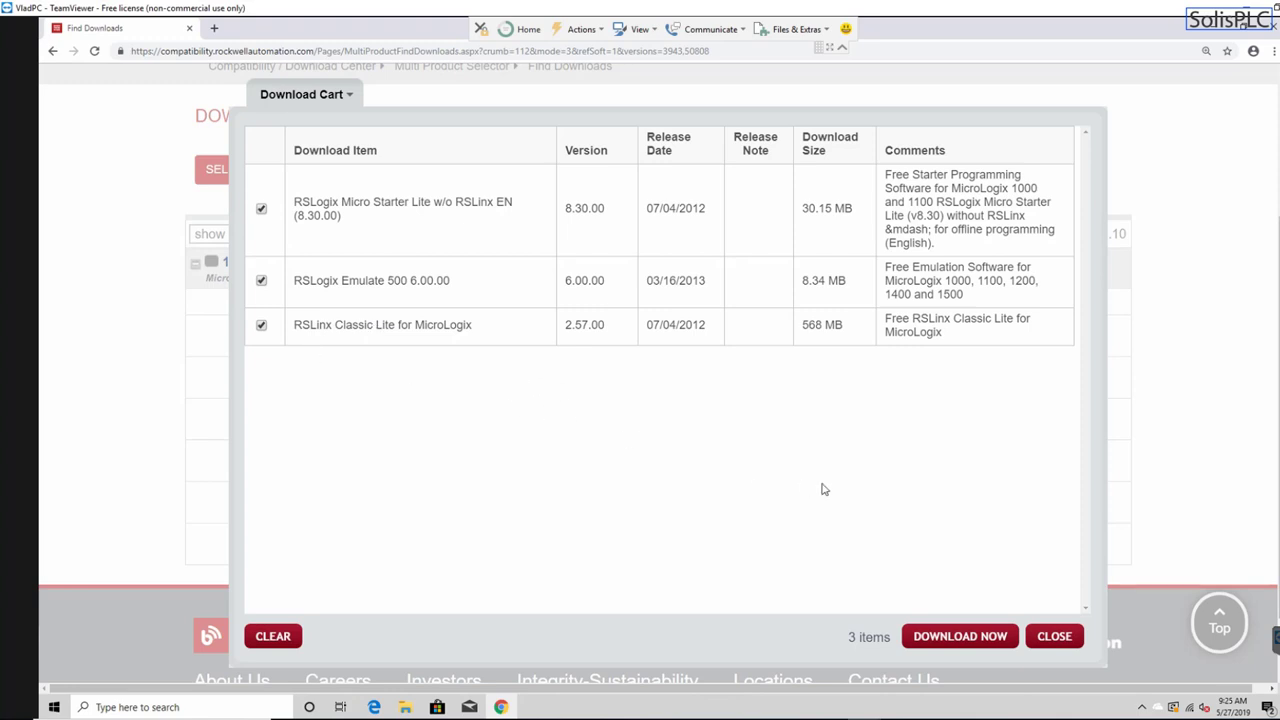
- Start Download Now, choose Create an Account at sign-in, and open a new blank tab
click(940, 638)
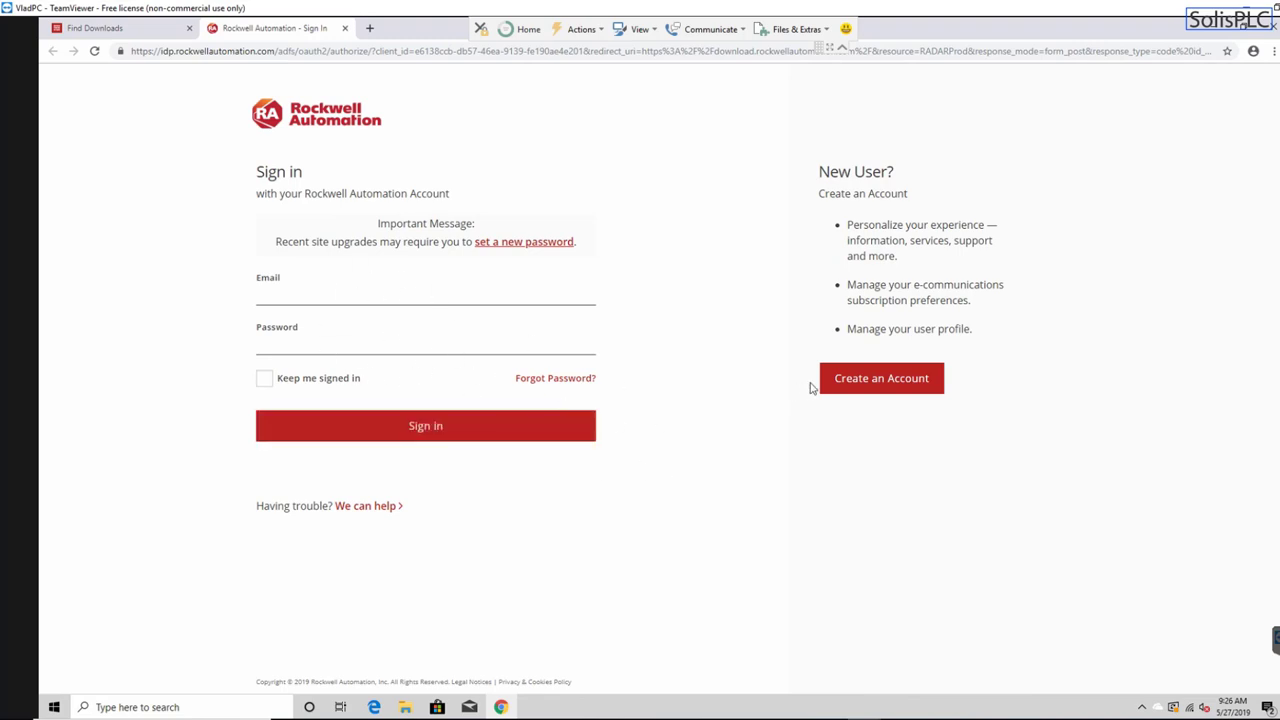
click(877, 391)
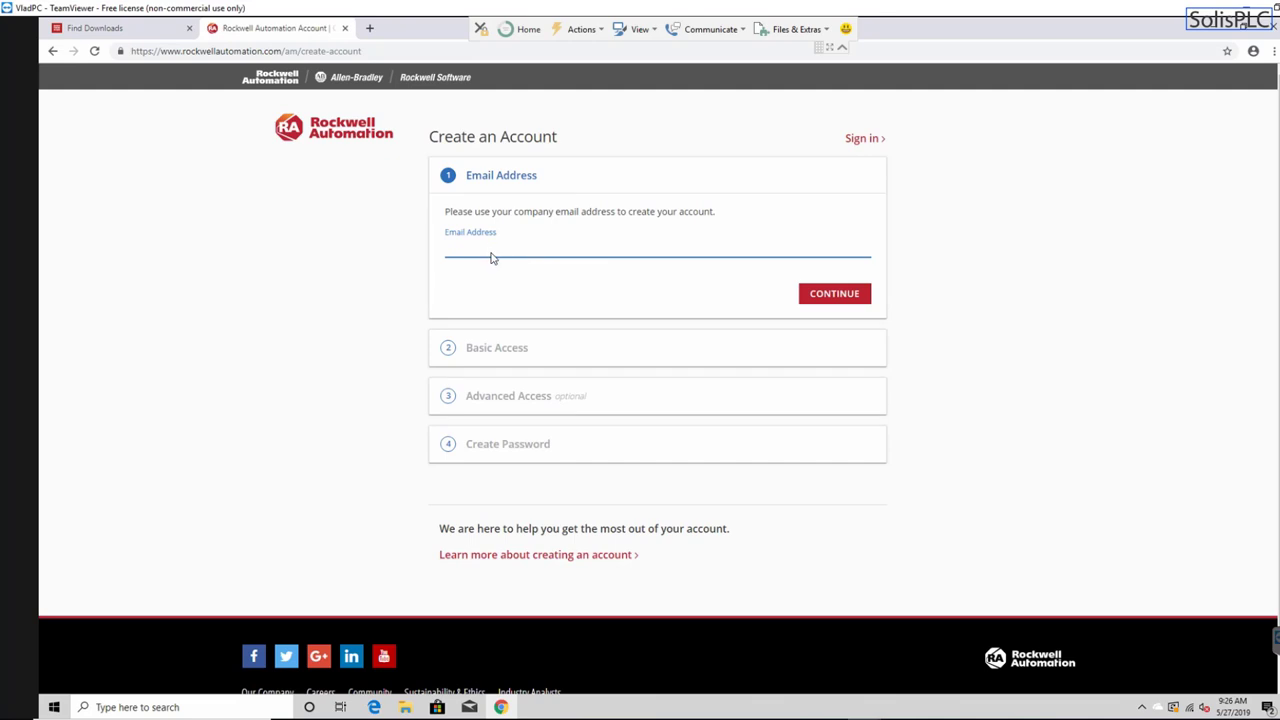
click(370, 30)
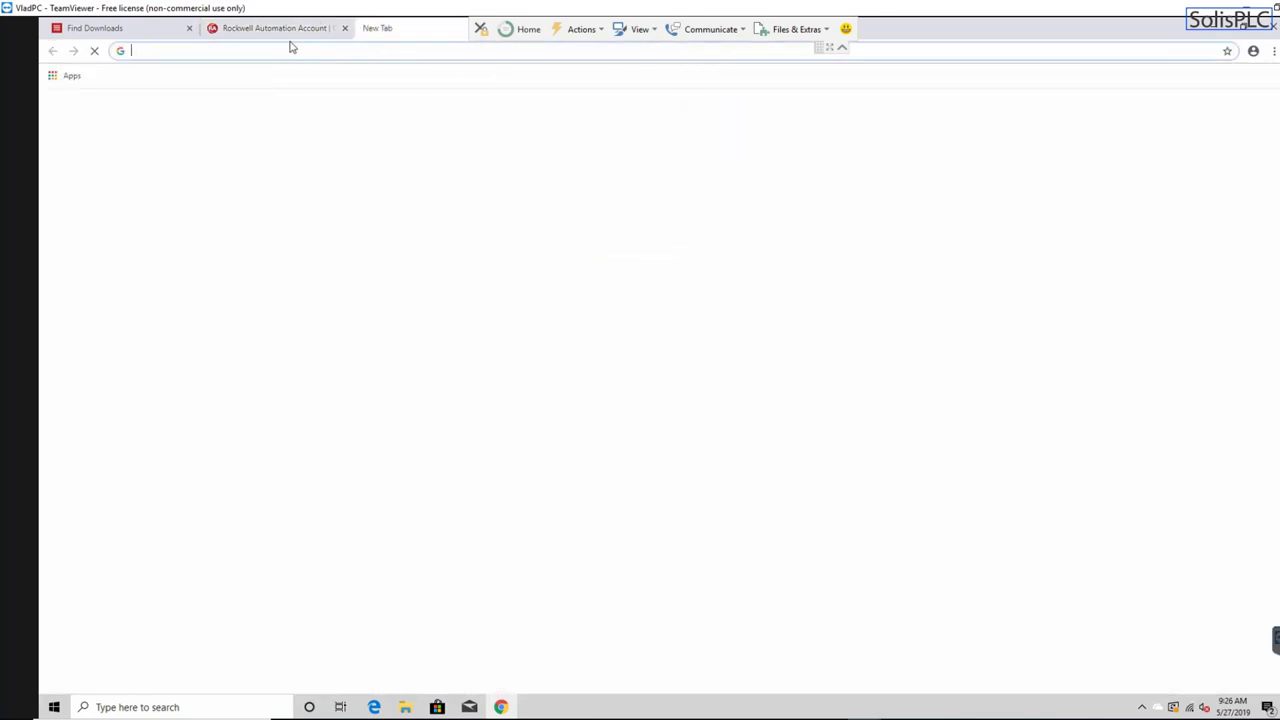
- Search 'gmail new email', open the Create a Gmail account help article, and start sign-up
text(gm)
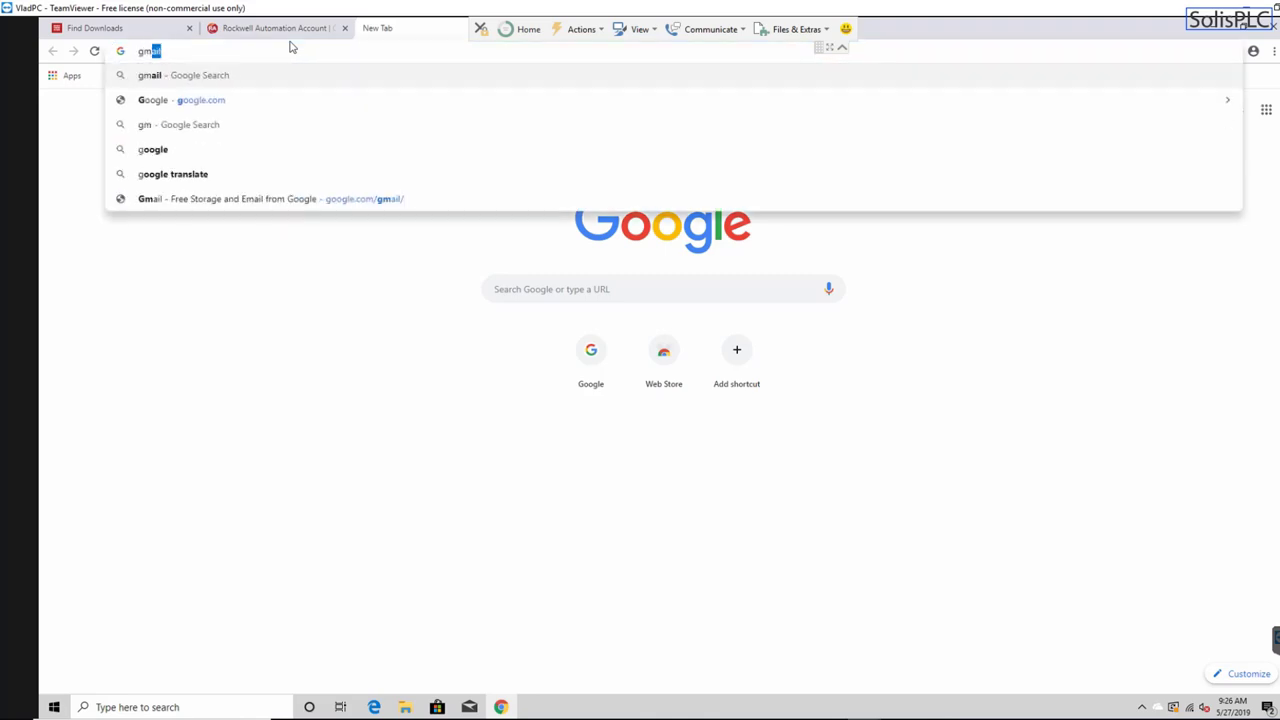
text(ail new)
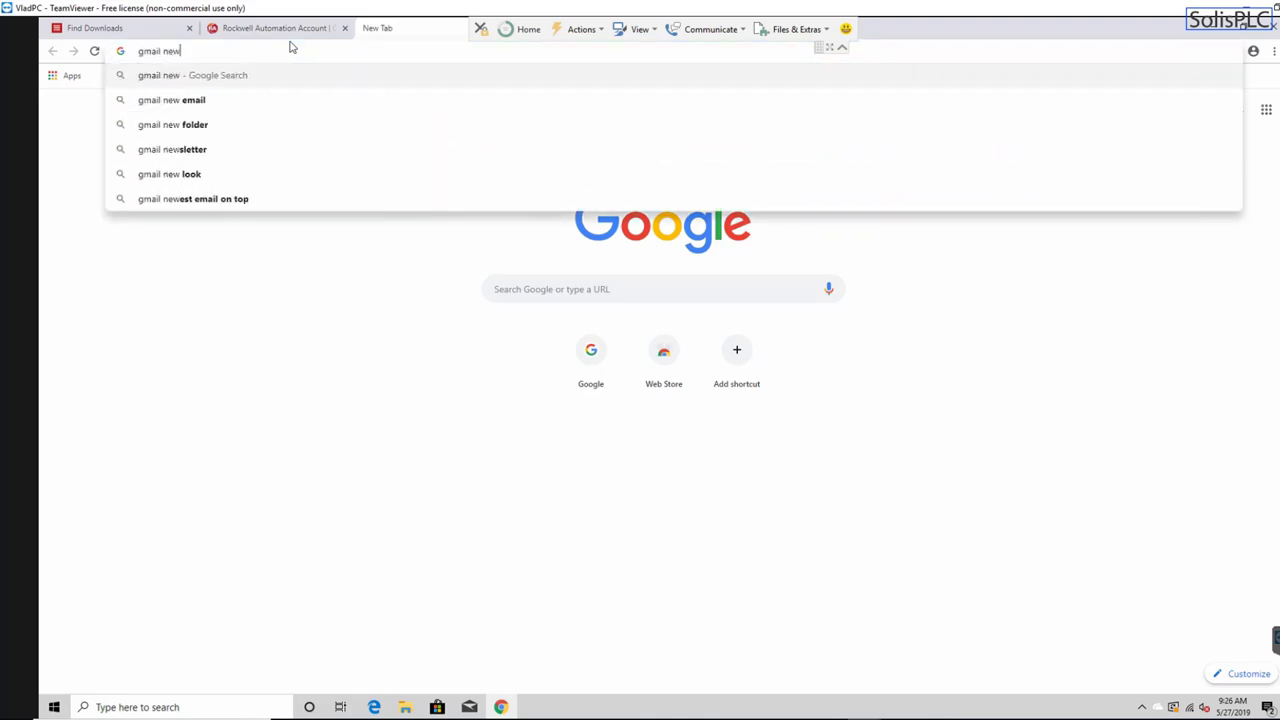
key(Down)
key(Return)
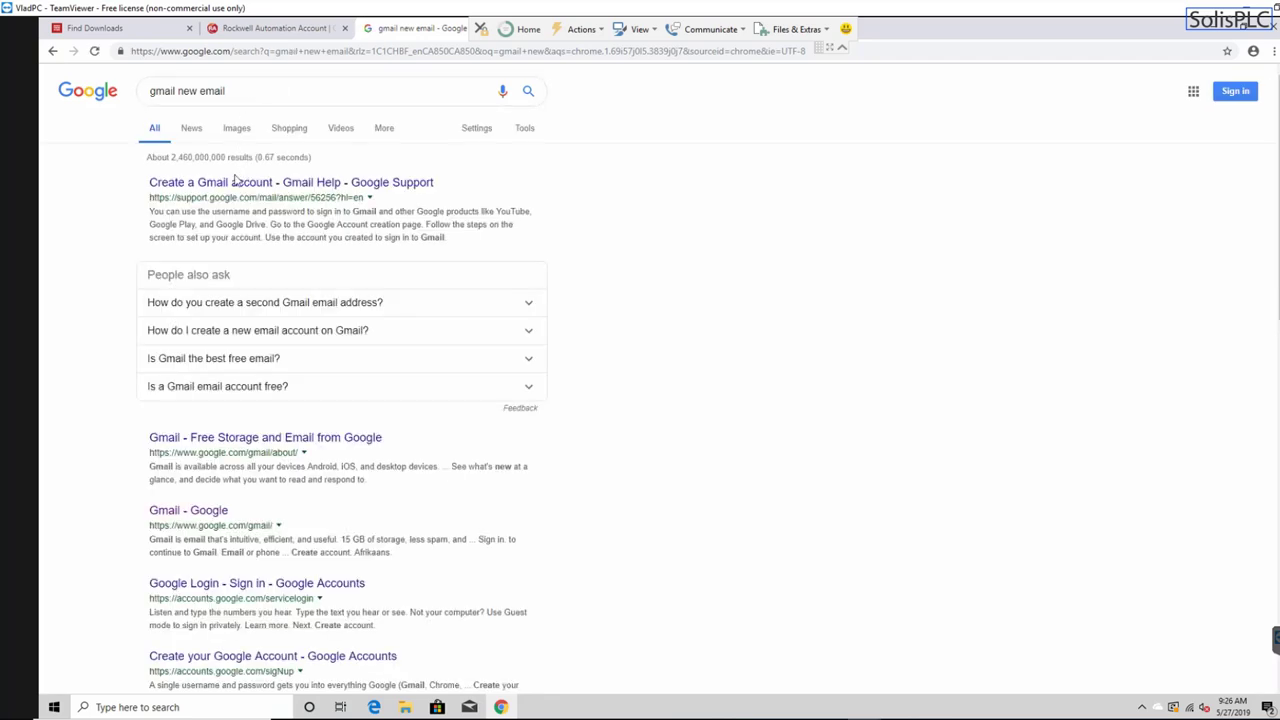
click(193, 183)
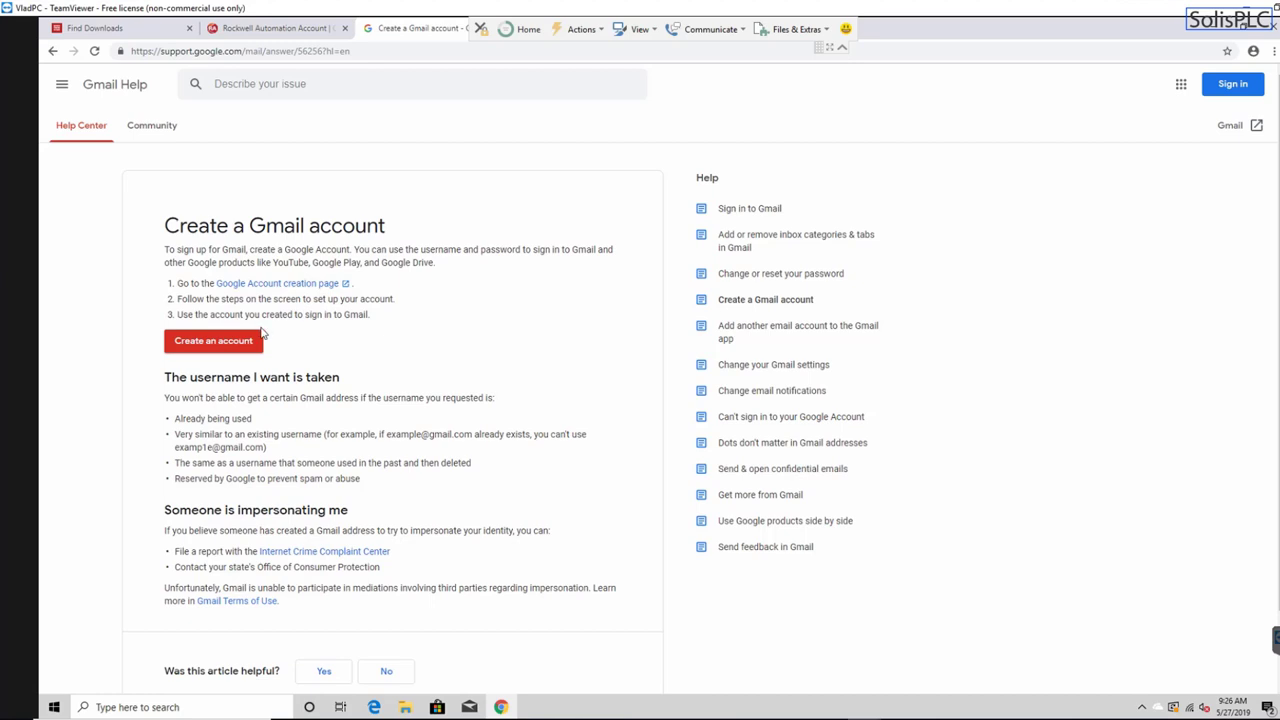
scroll(262, 333, down, 1)
click(217, 283)
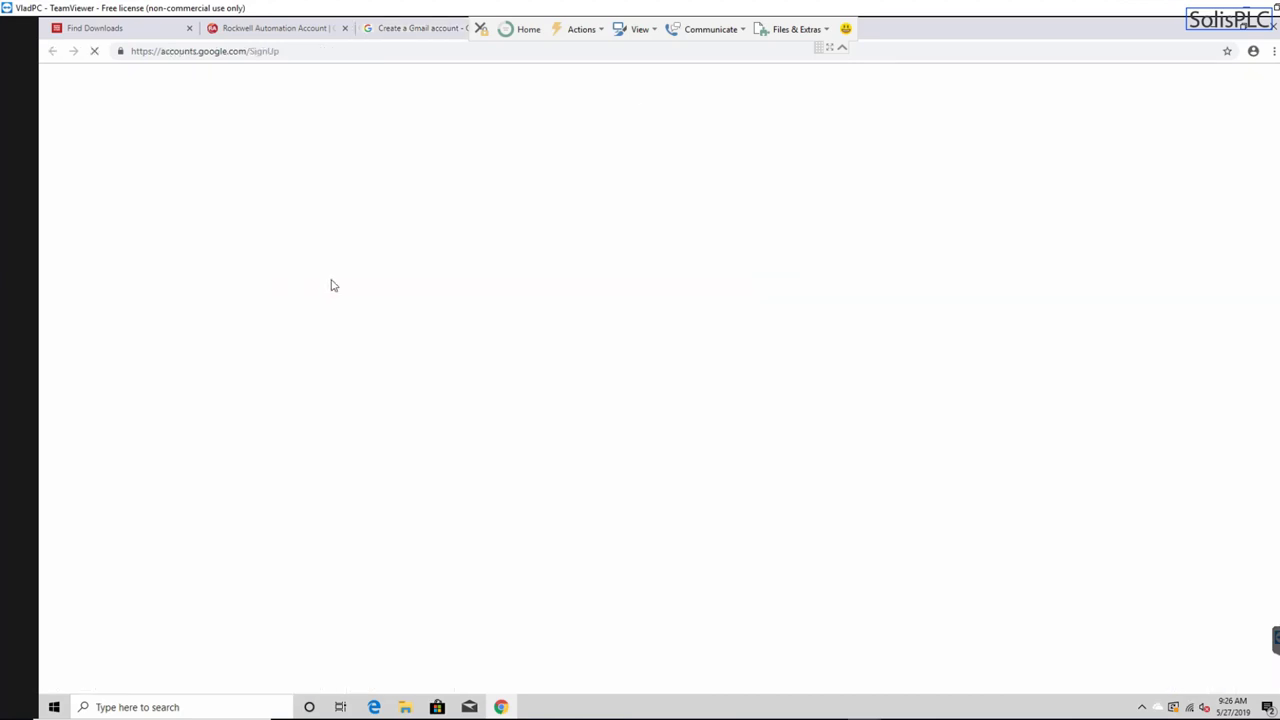
- Enter the first and last name, a username and a password with confirmation, then submit
click(505, 320)
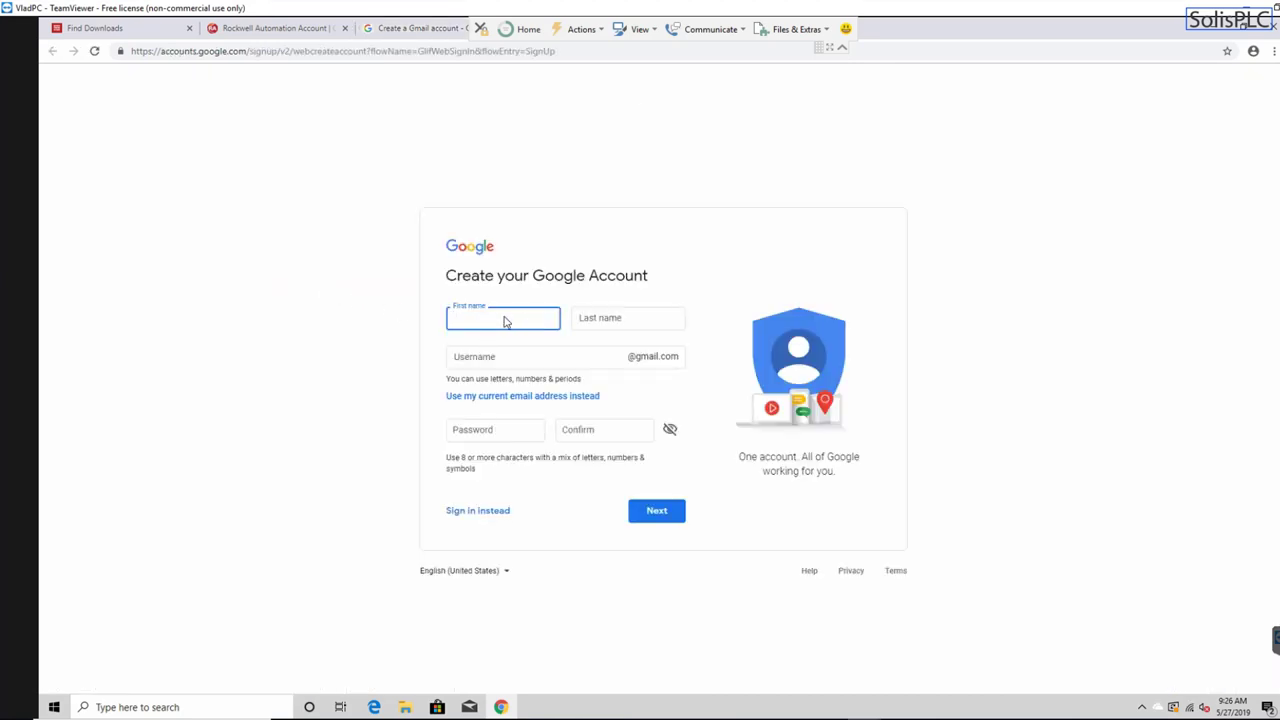
text(Vlad)
key(Tab)
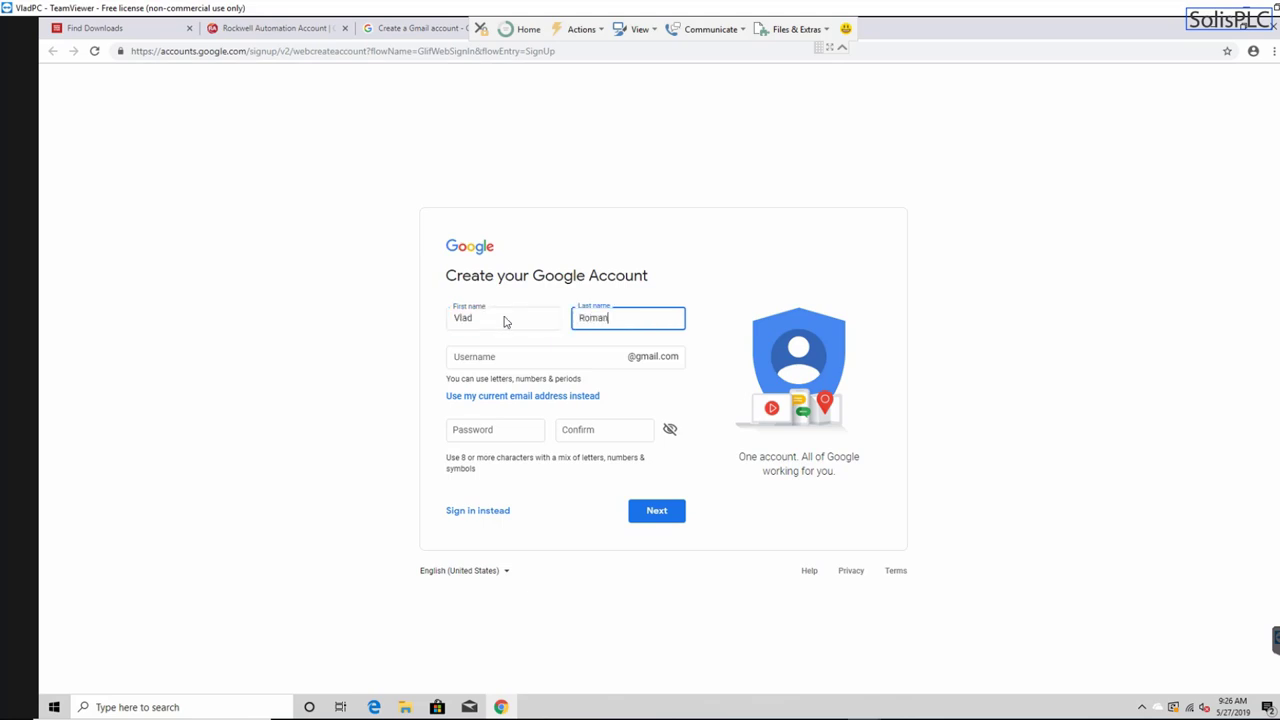
click(536, 366)
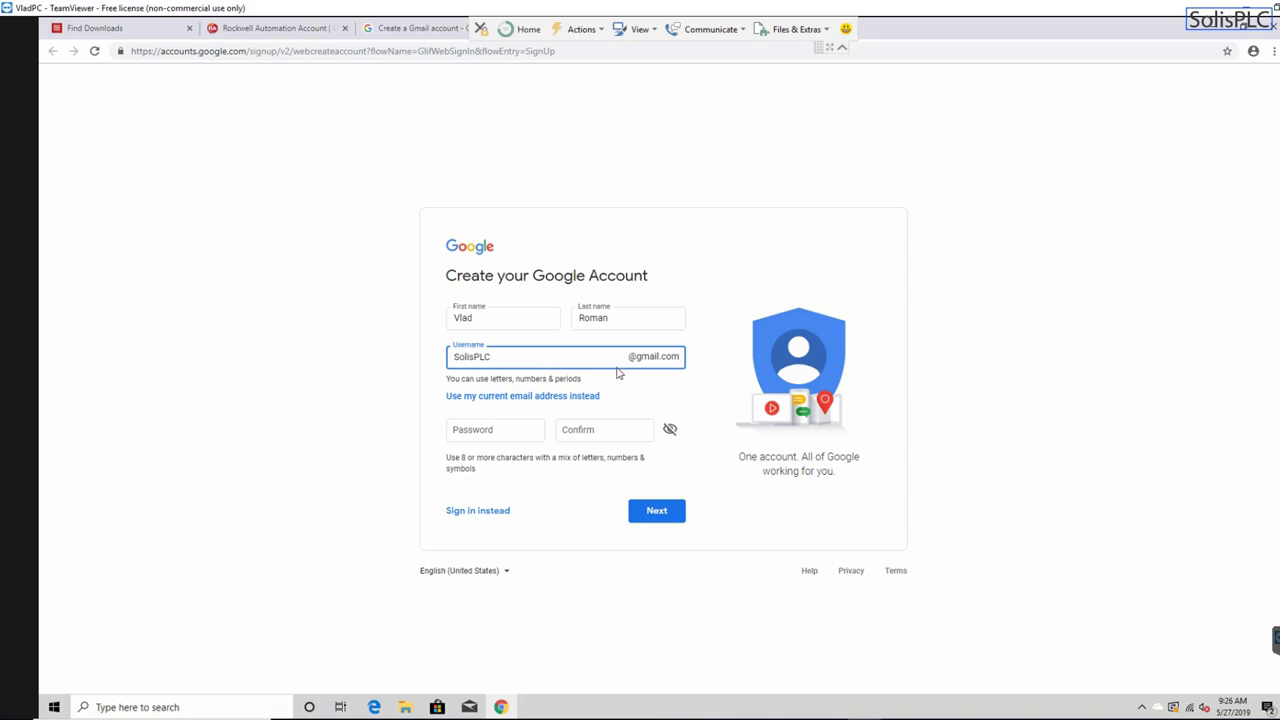
click(492, 435)
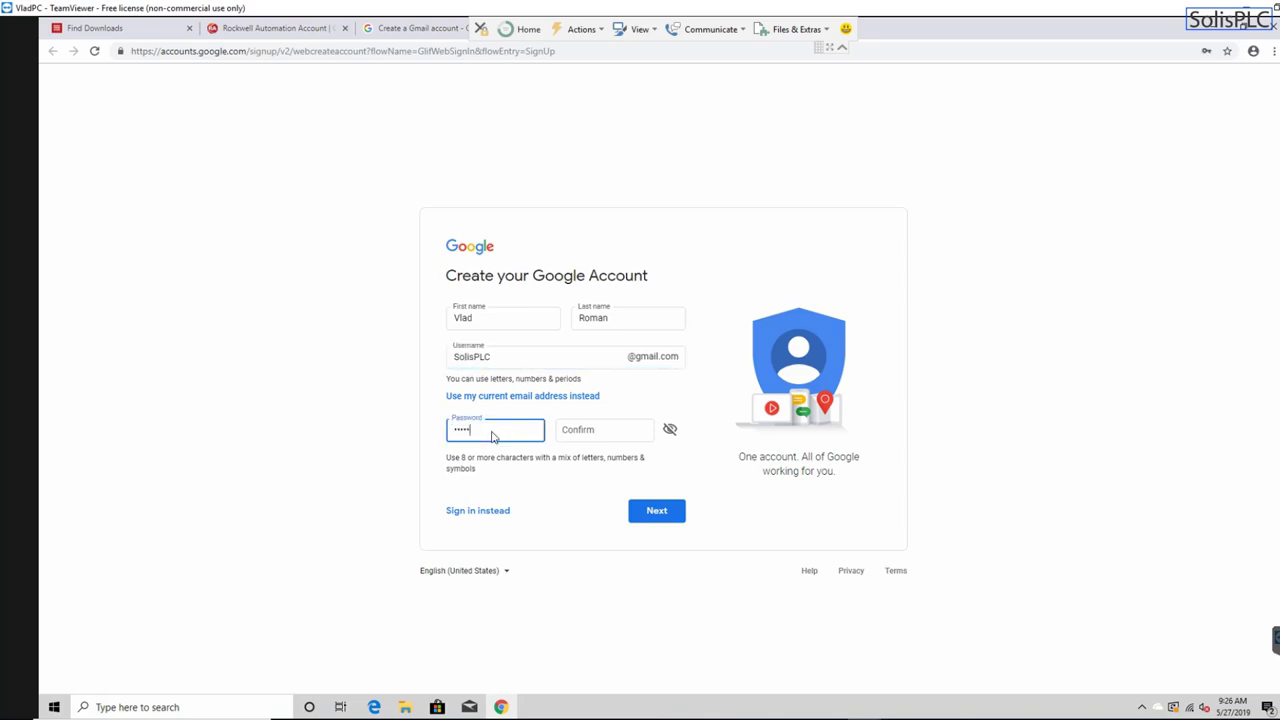
key(Tab)
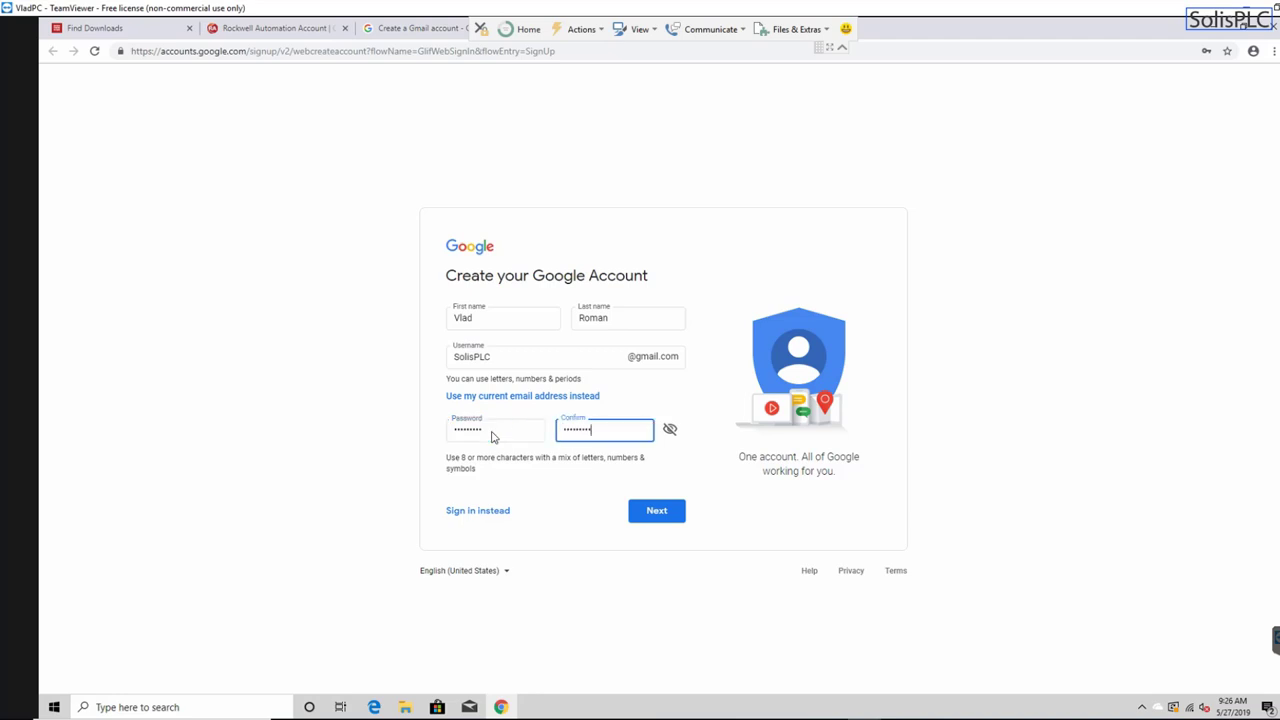
click(652, 512)
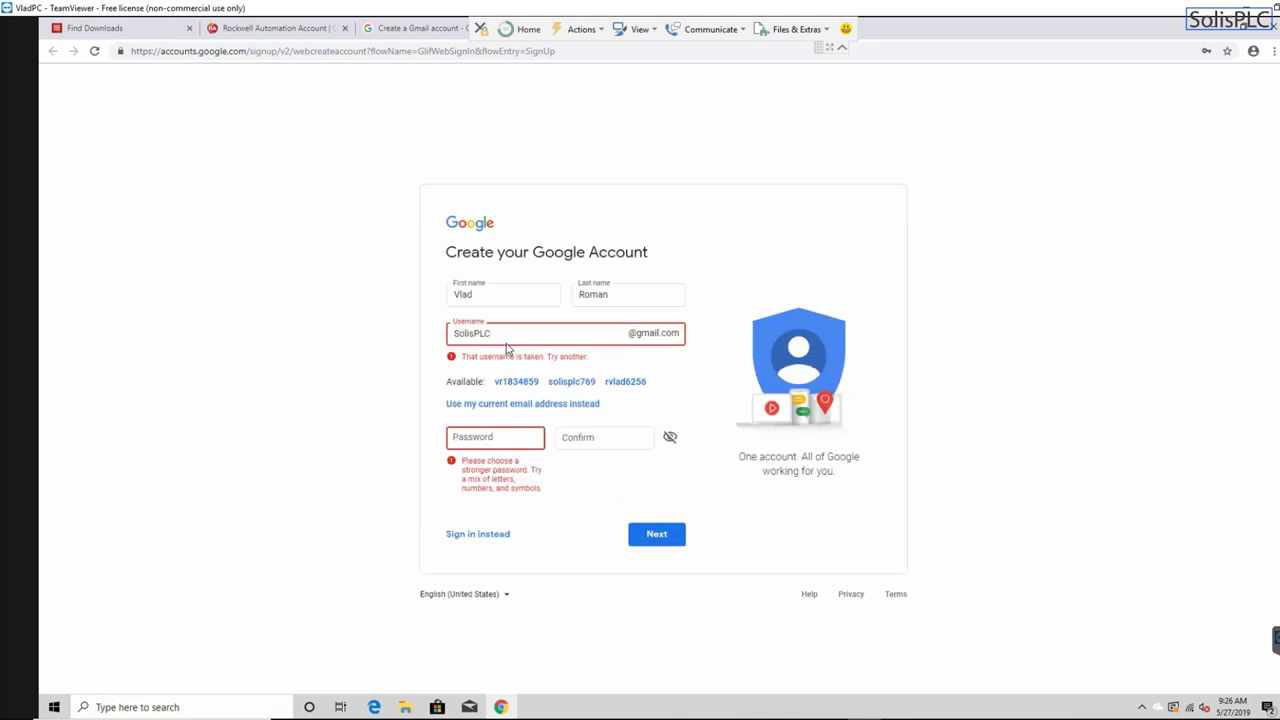
- Append 89 to the username, re-enter a stronger password and confirmation, and resubmit
text(89)
click(515, 438)
key(Tab)
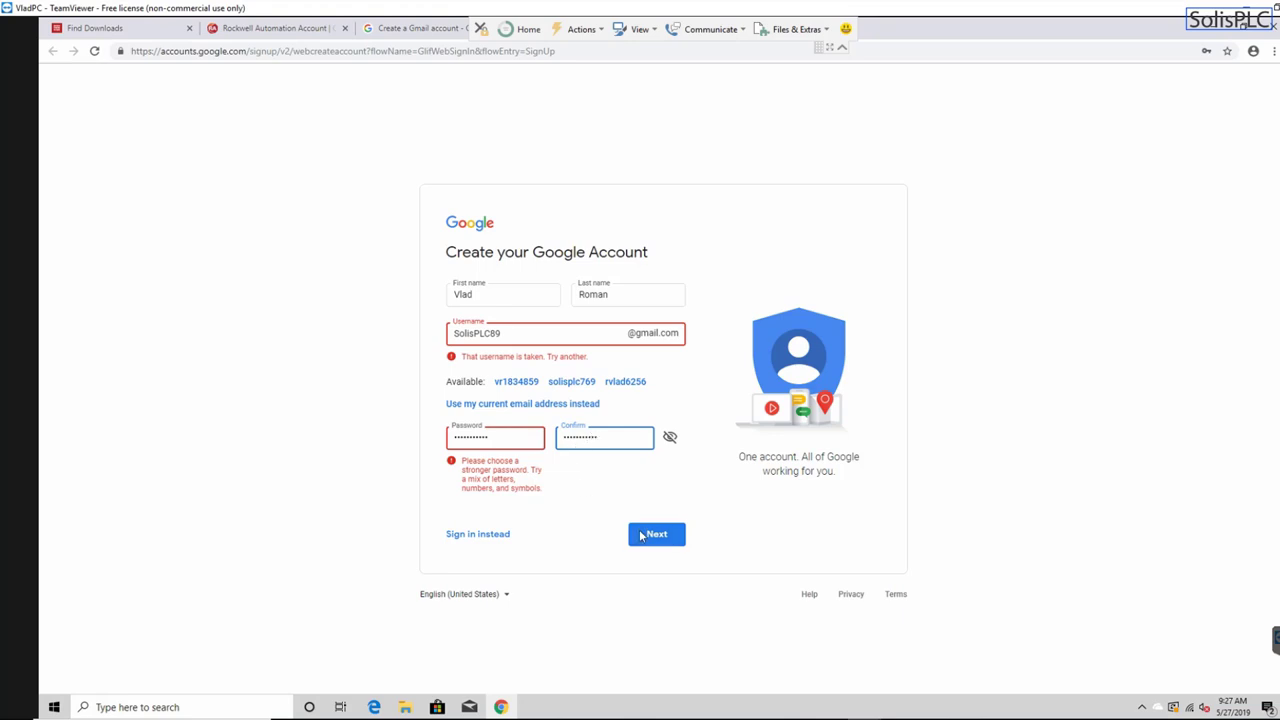
click(645, 535)
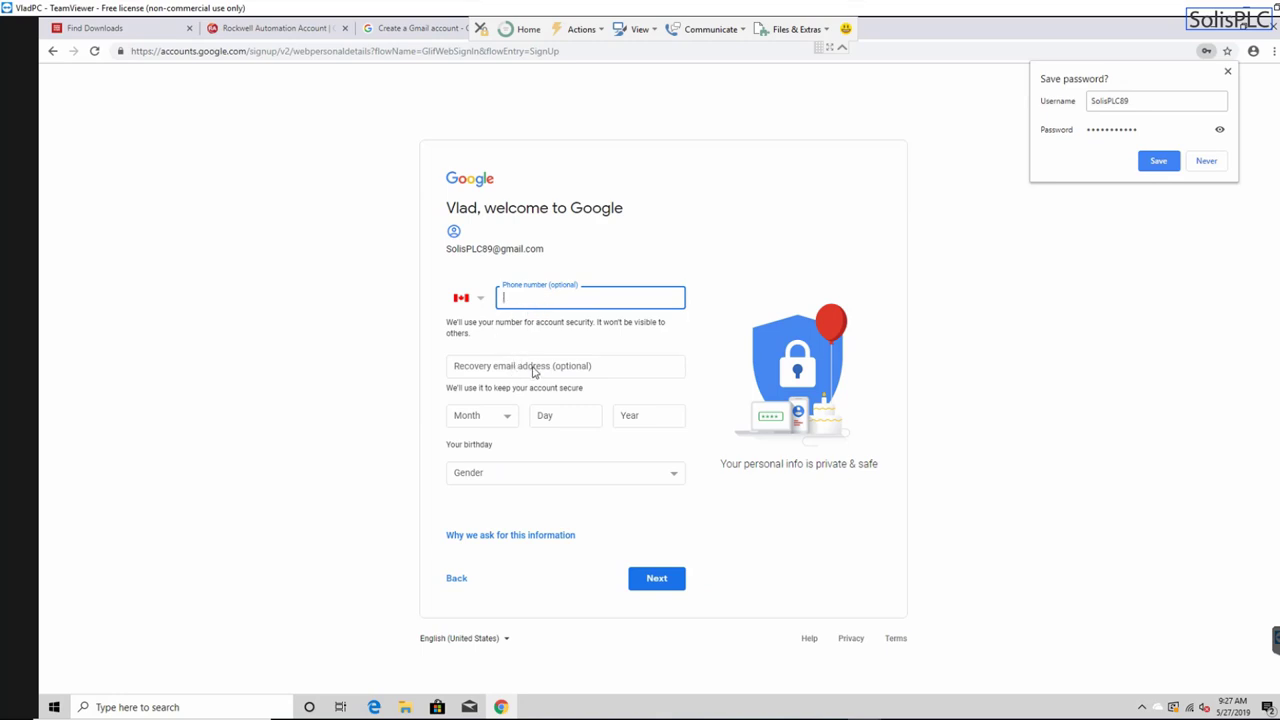
- Enter the birthday as May 12 with the birth year, and choose Male as gender
click(505, 419)
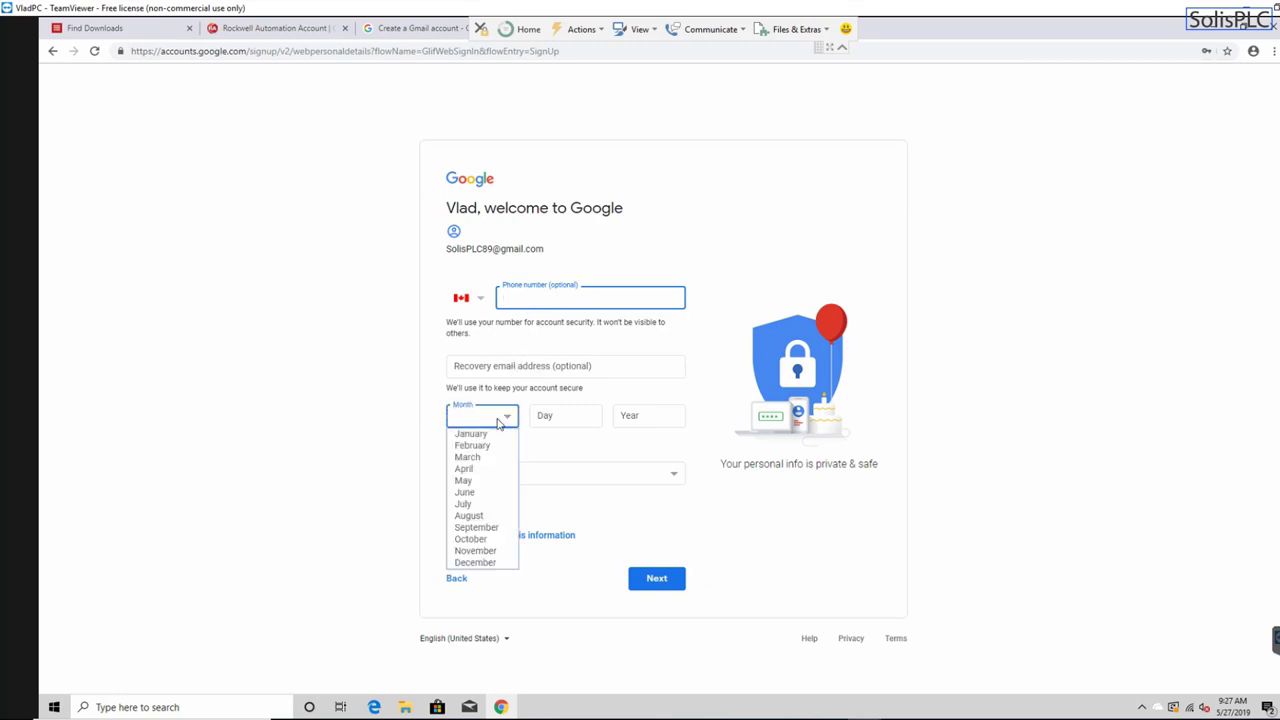
click(479, 481)
click(566, 426)
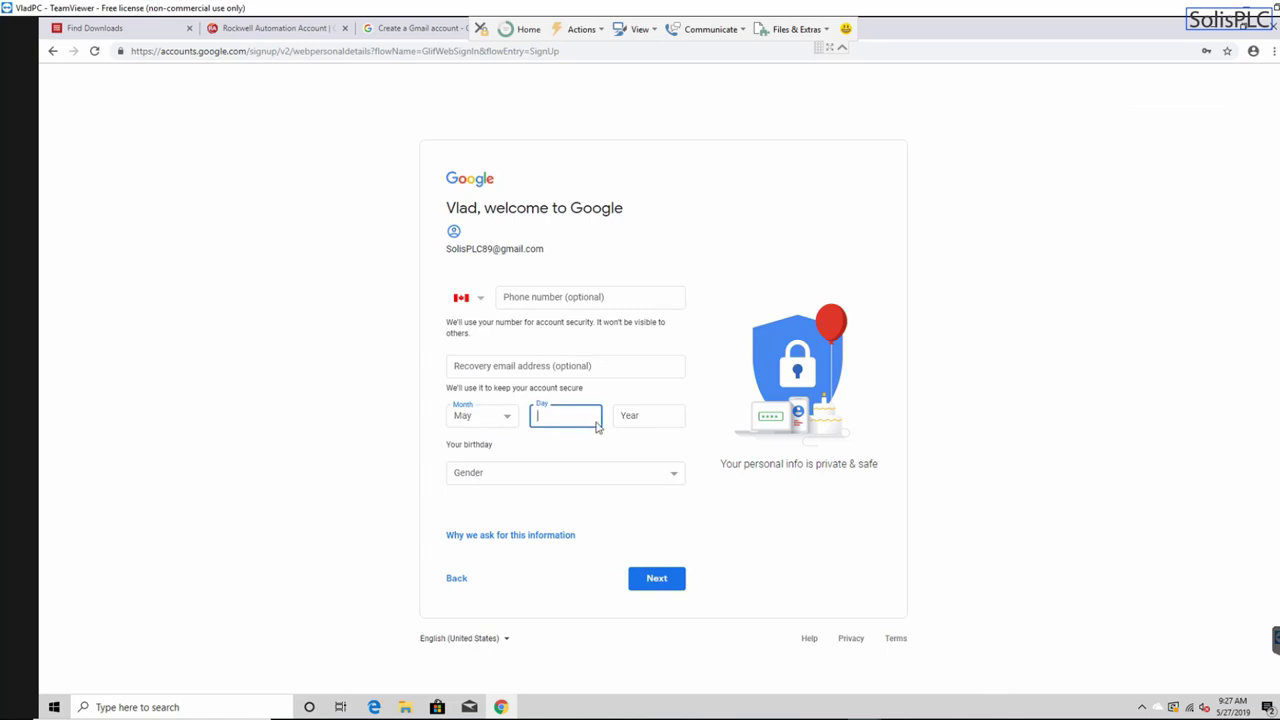
text(12)
click(668, 427)
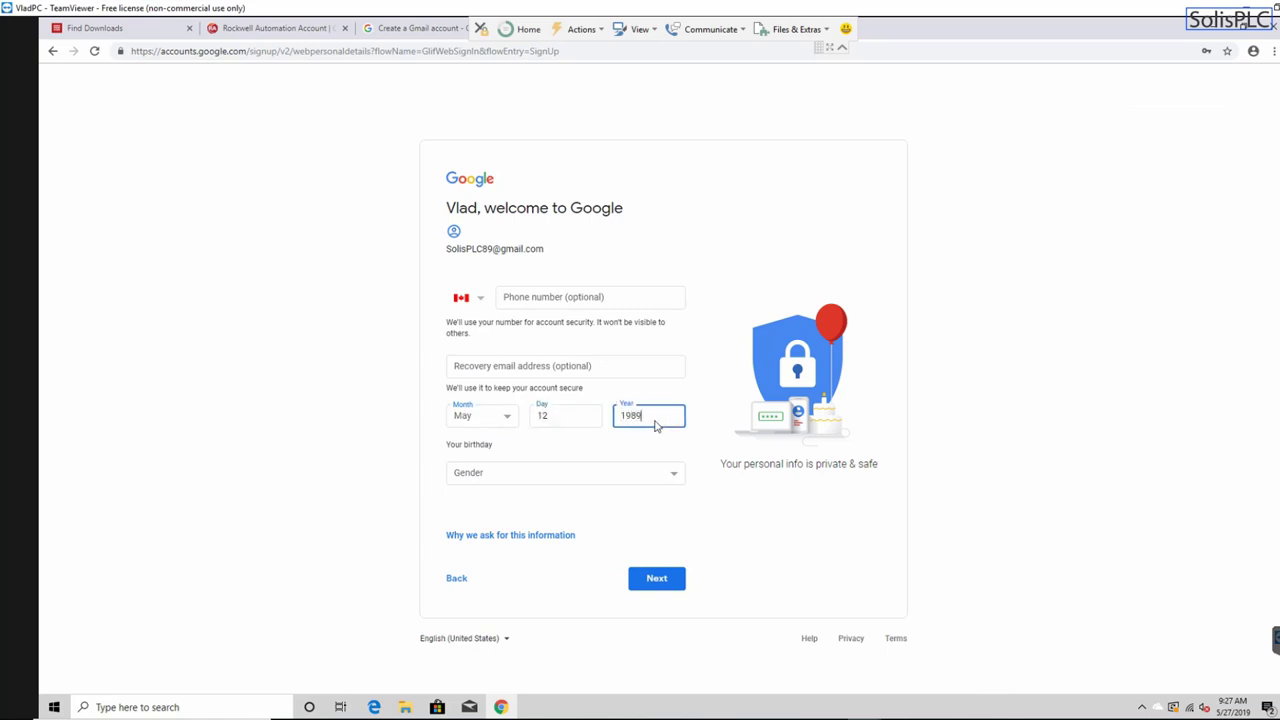
click(586, 479)
click(582, 502)
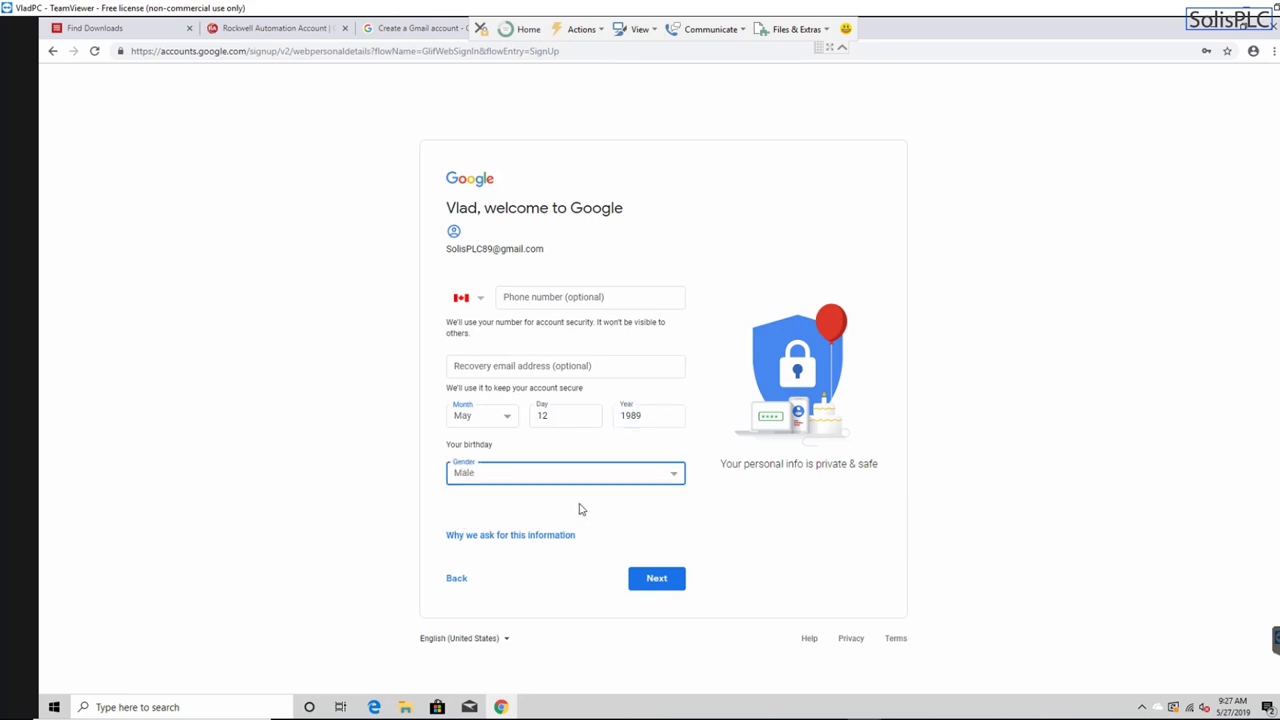
- Continue to Privacy and Terms and accept them to finish the account
click(662, 582)
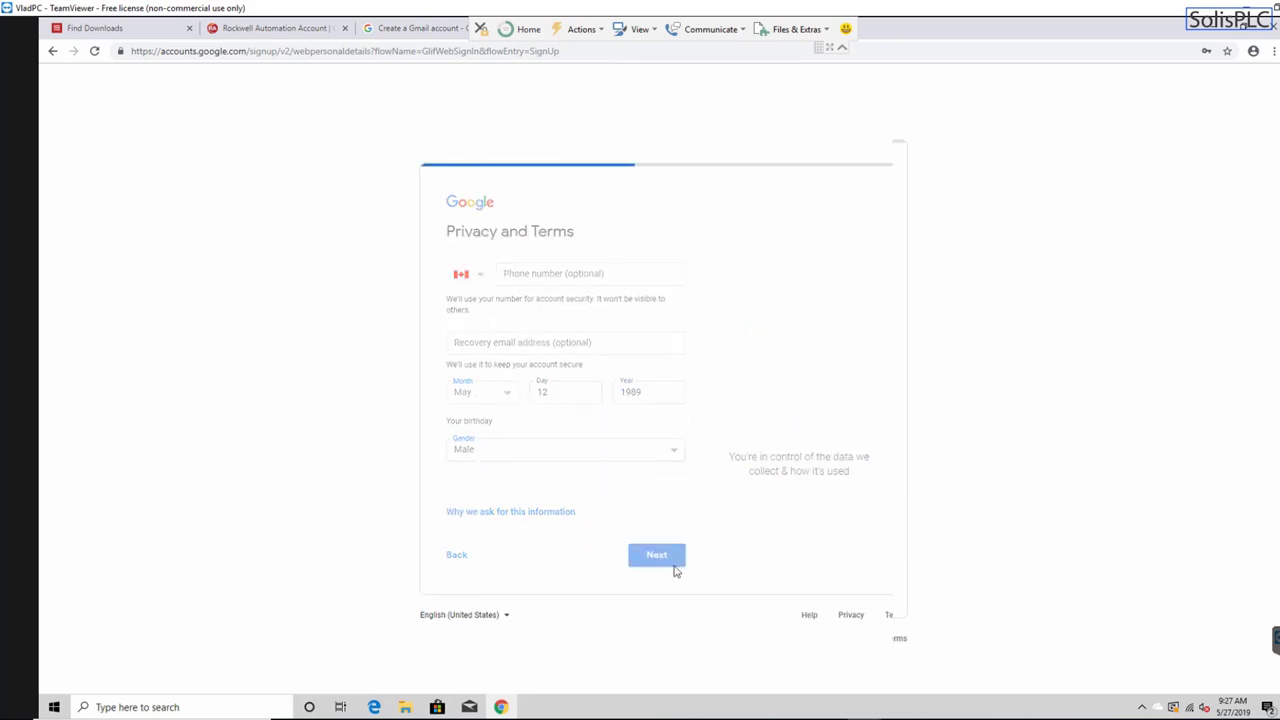
scroll(550, 470, down, 15)
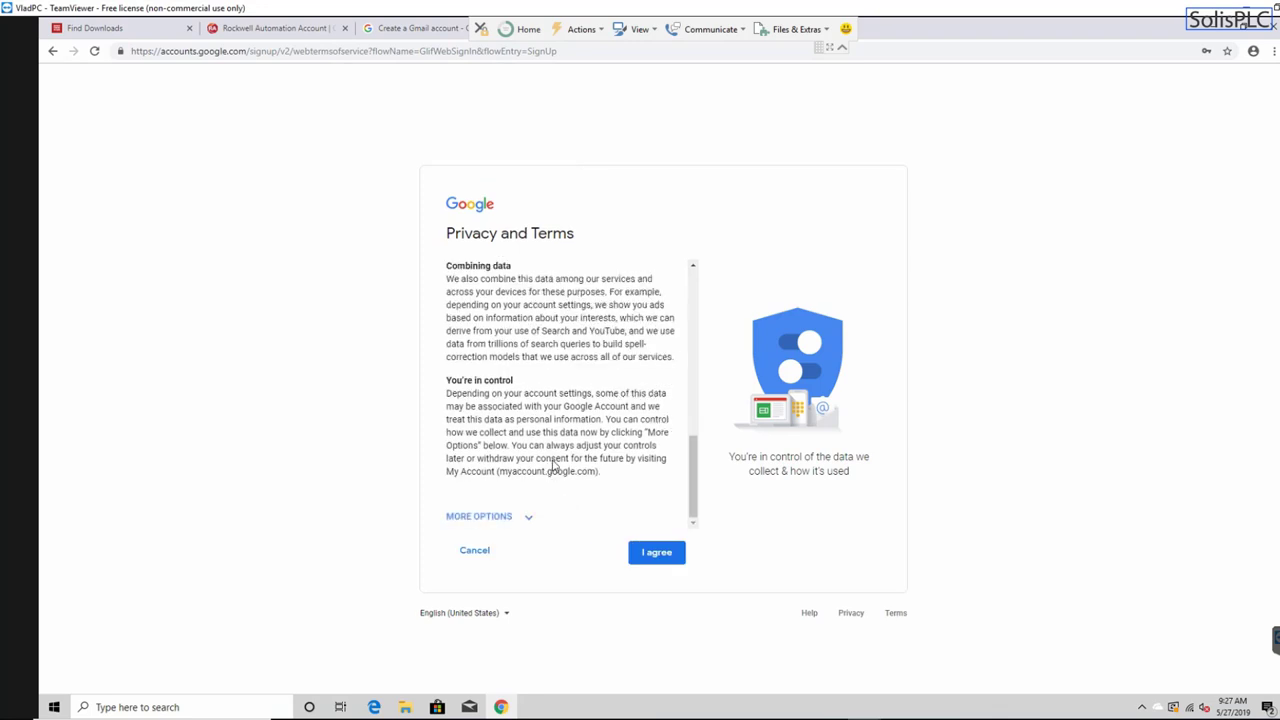
click(634, 558)
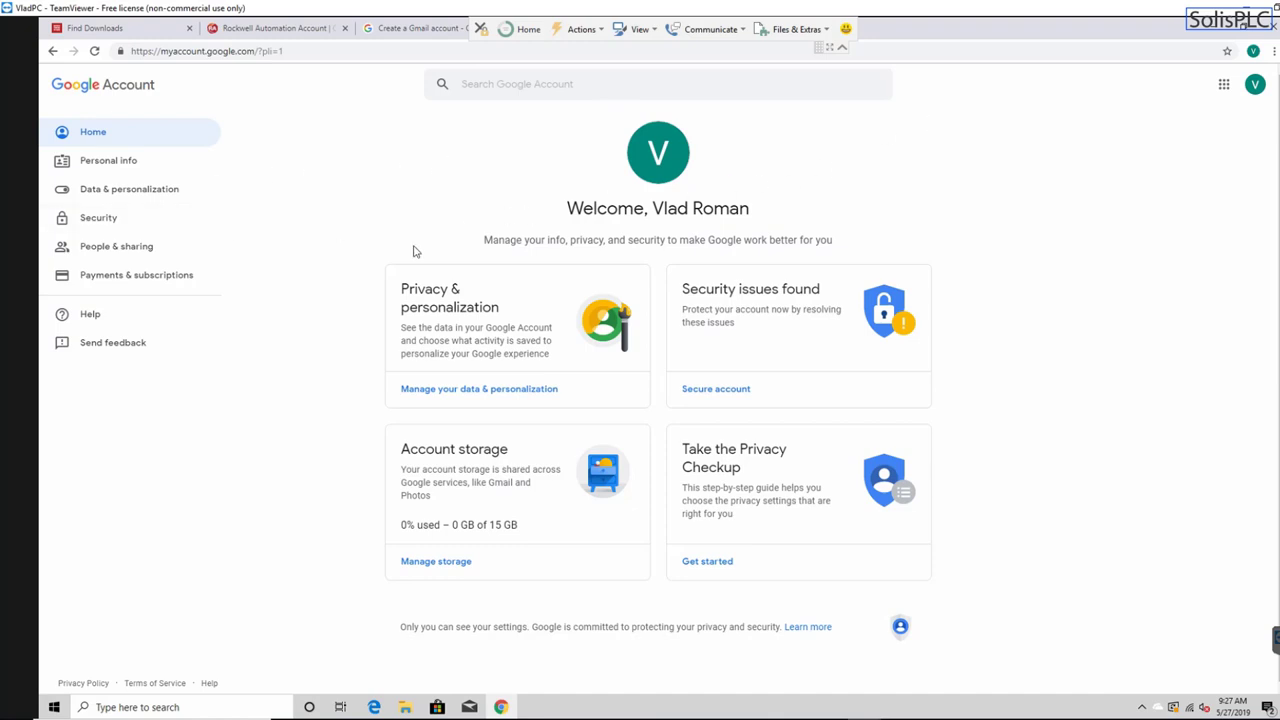
- Launch Gmail from the Google apps grid, then return to the Rockwell Create an Account tab
click(1255, 86)
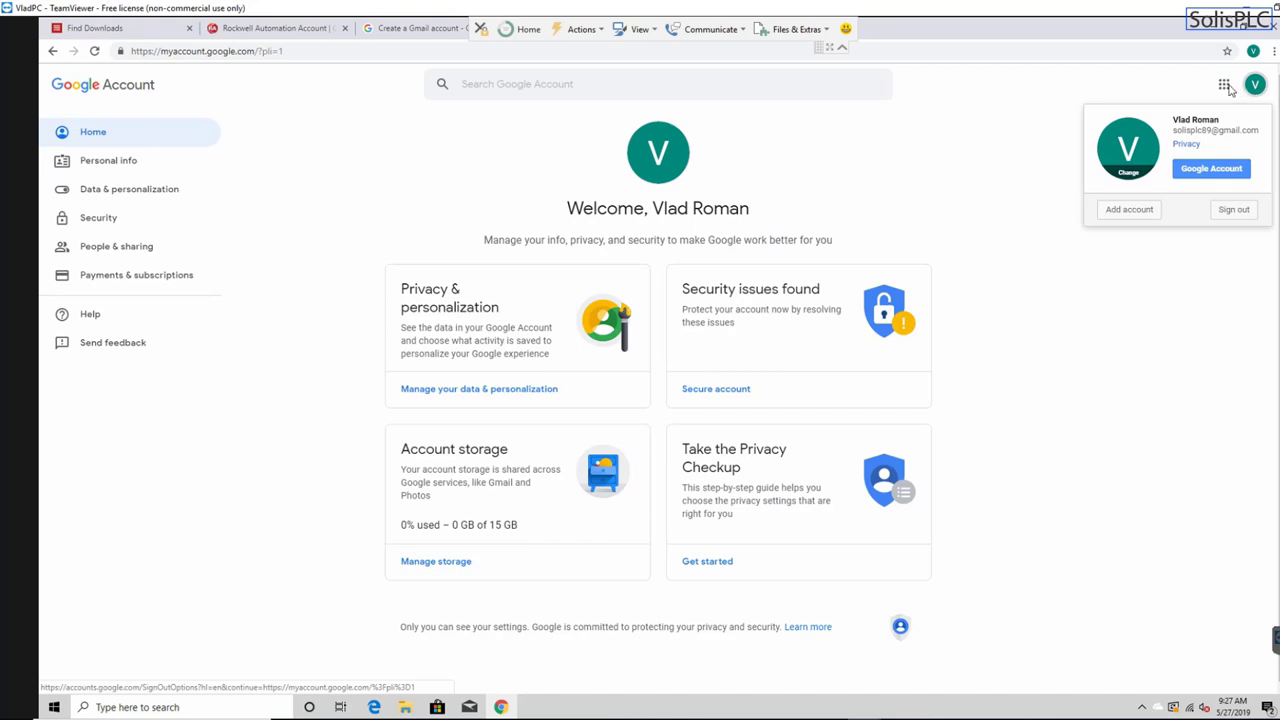
click(1225, 86)
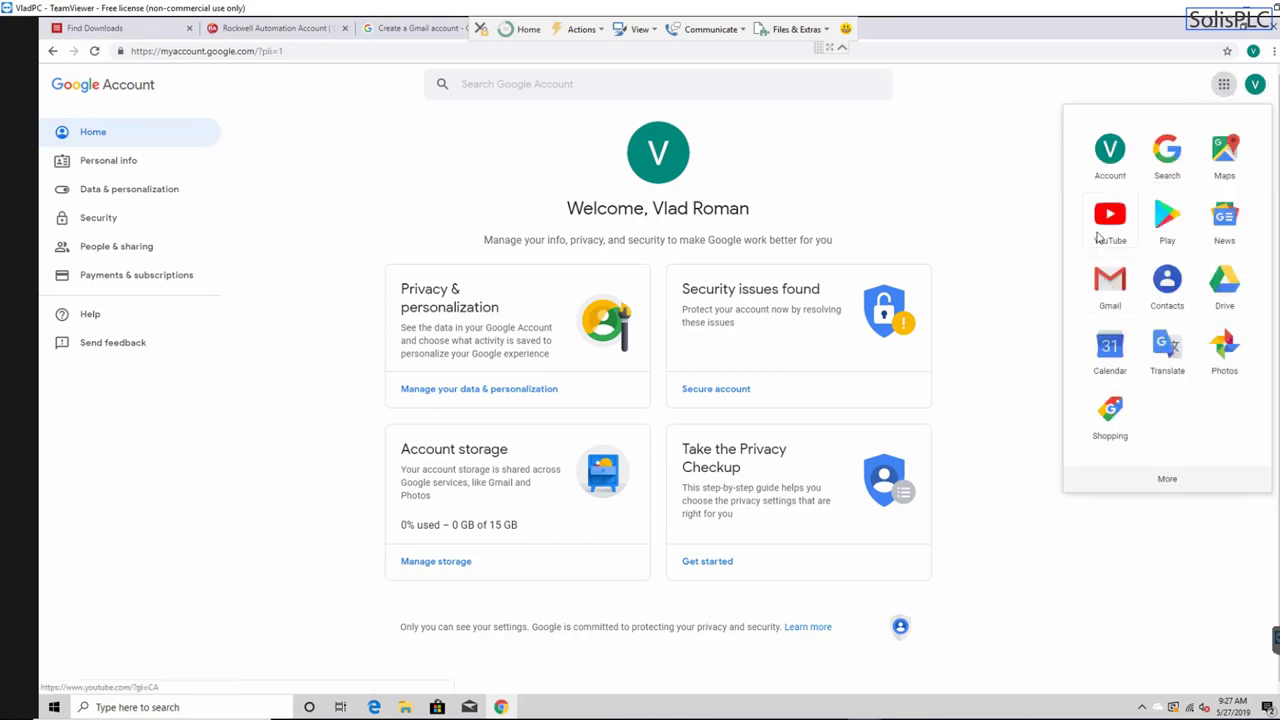
click(1111, 286)
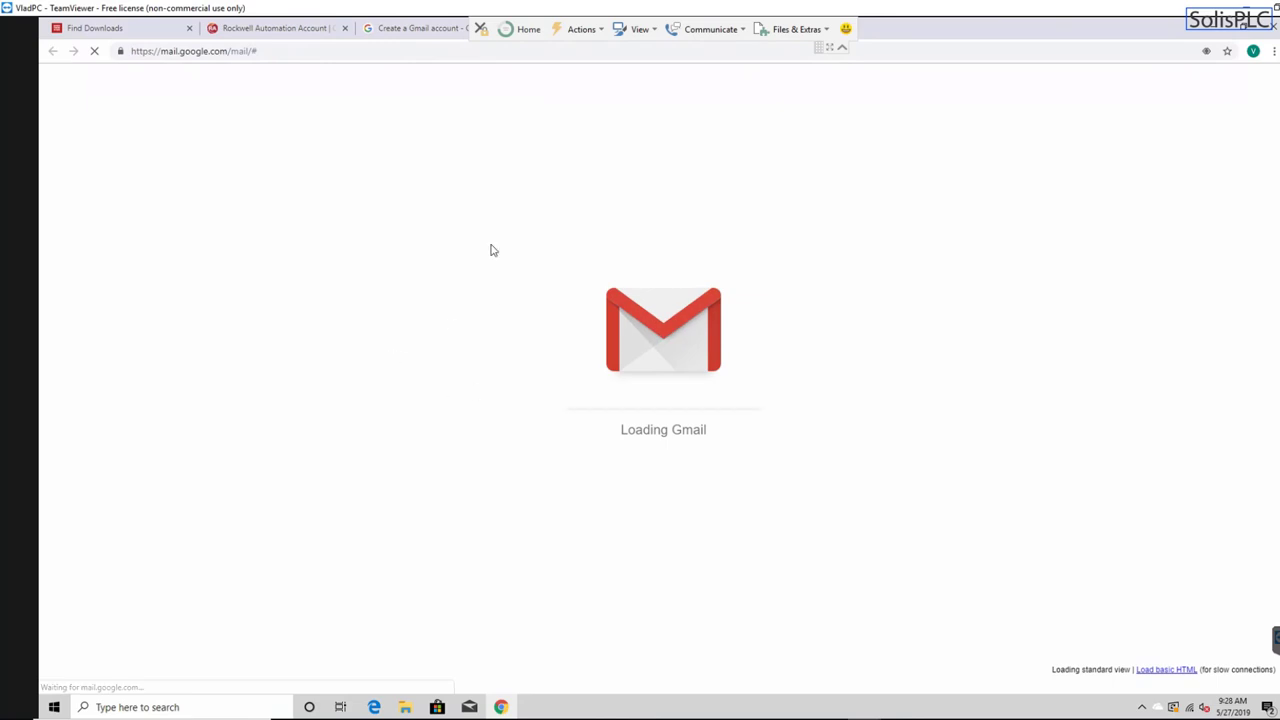
click(275, 30)
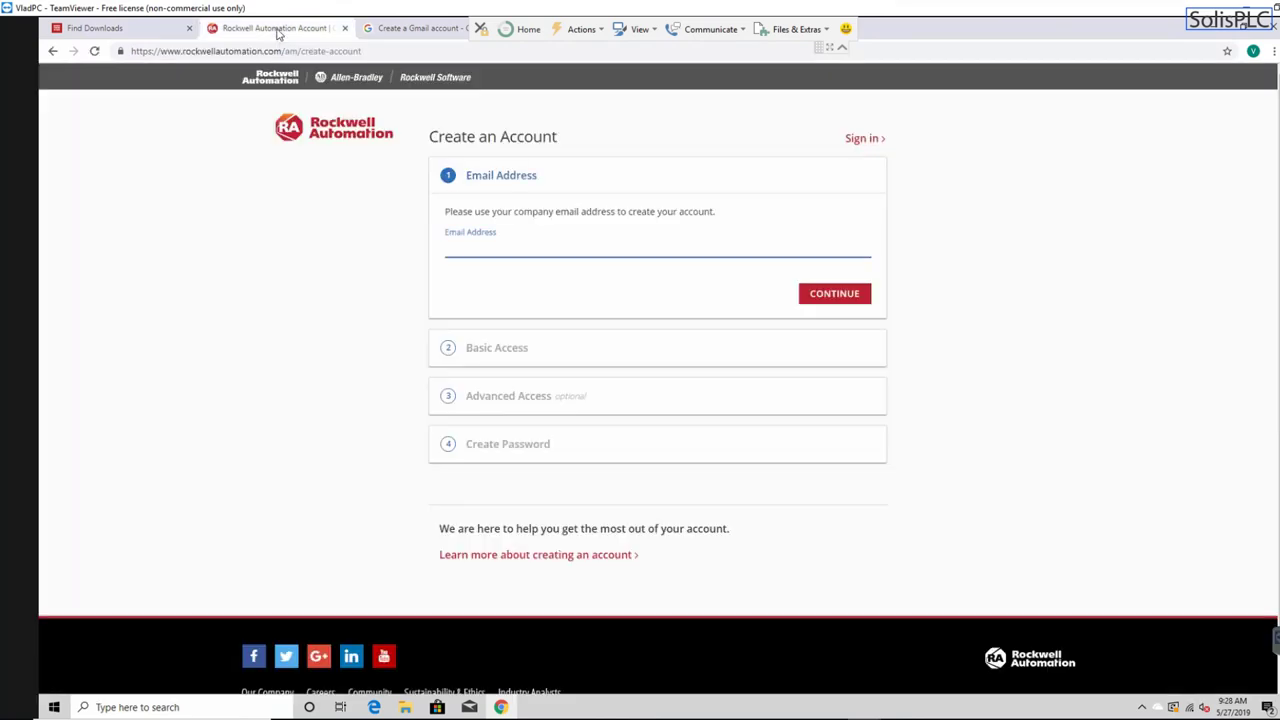
- Enter the new Gmail address as the account email, dismiss the non-company email warning, and continue
click(490, 243)
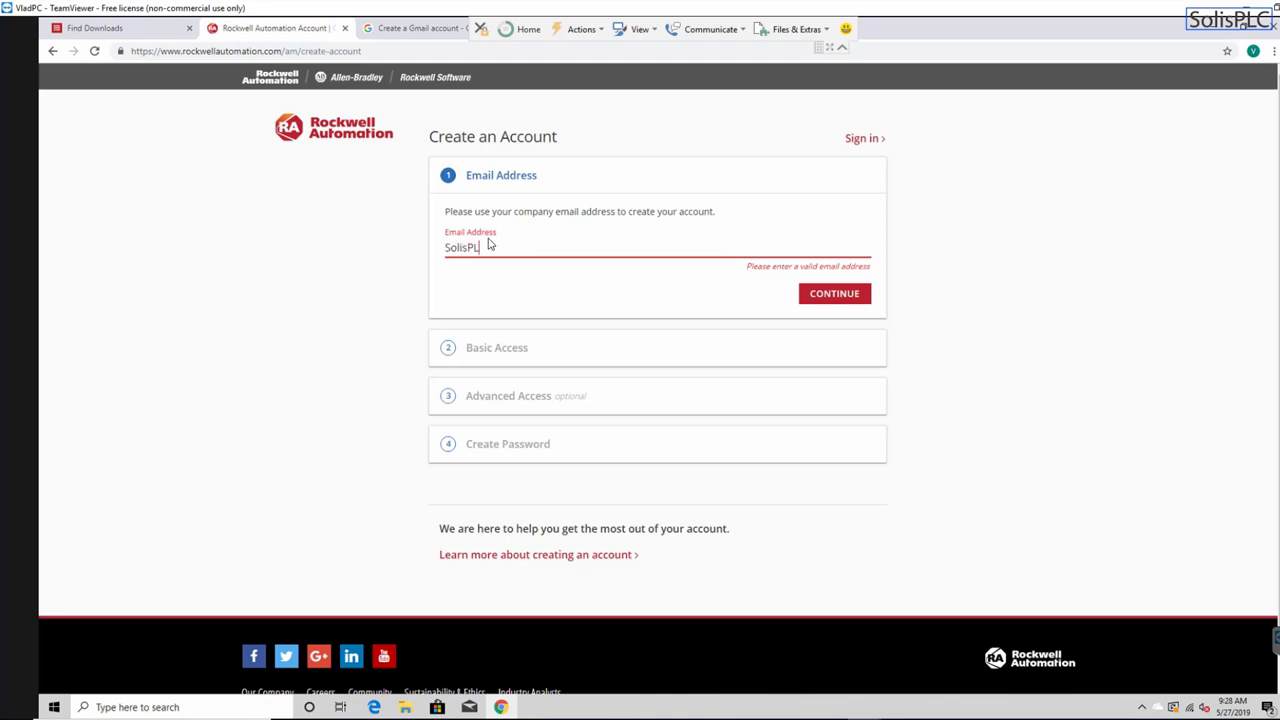
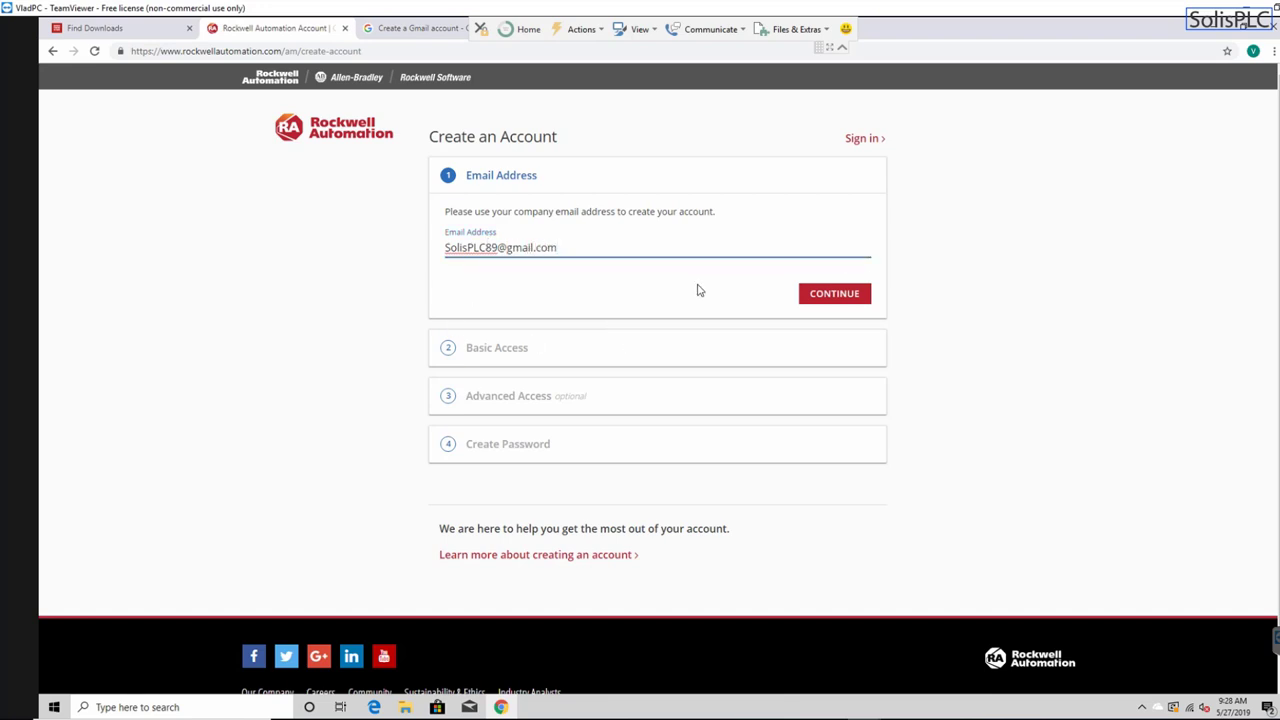
click(817, 298)
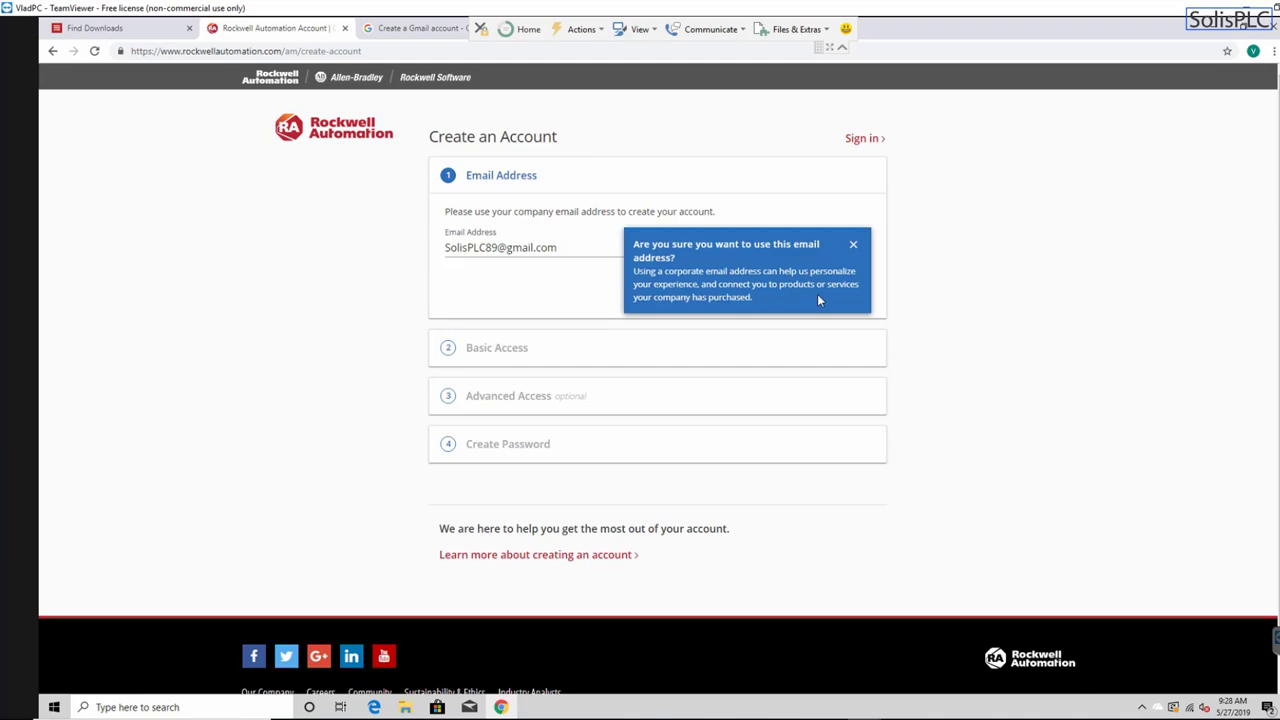
click(853, 246)
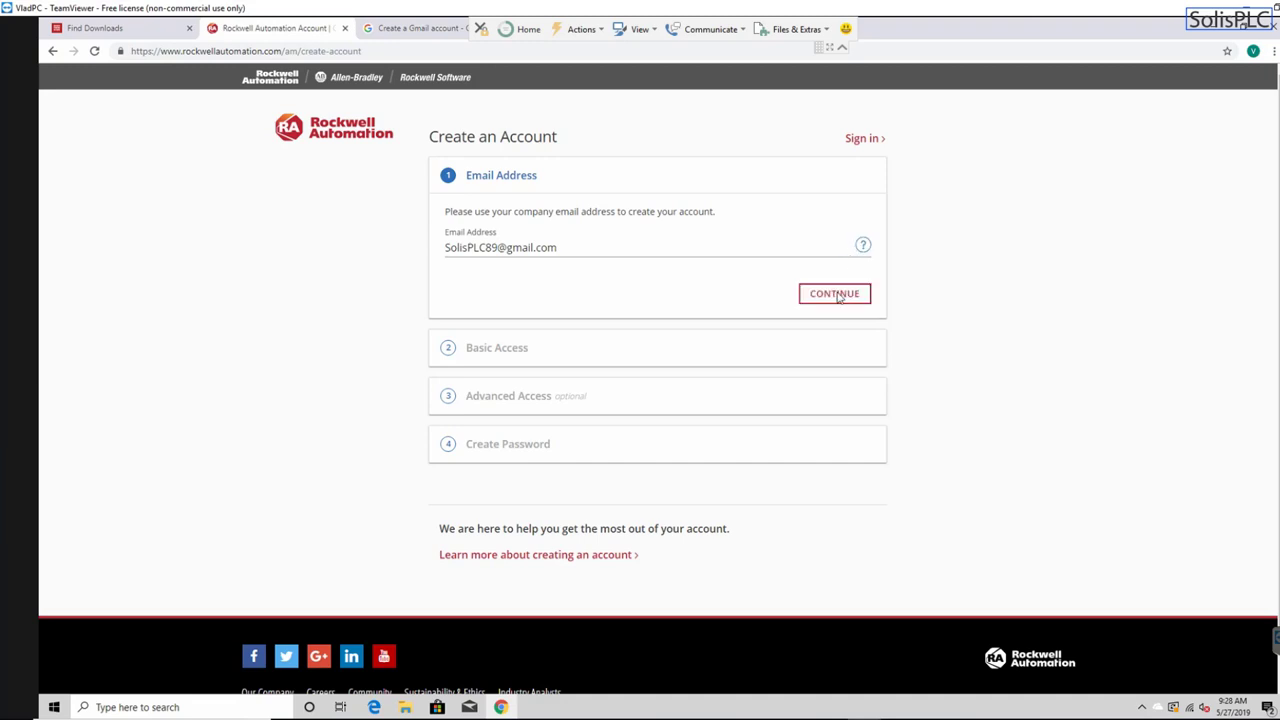
click(838, 297)
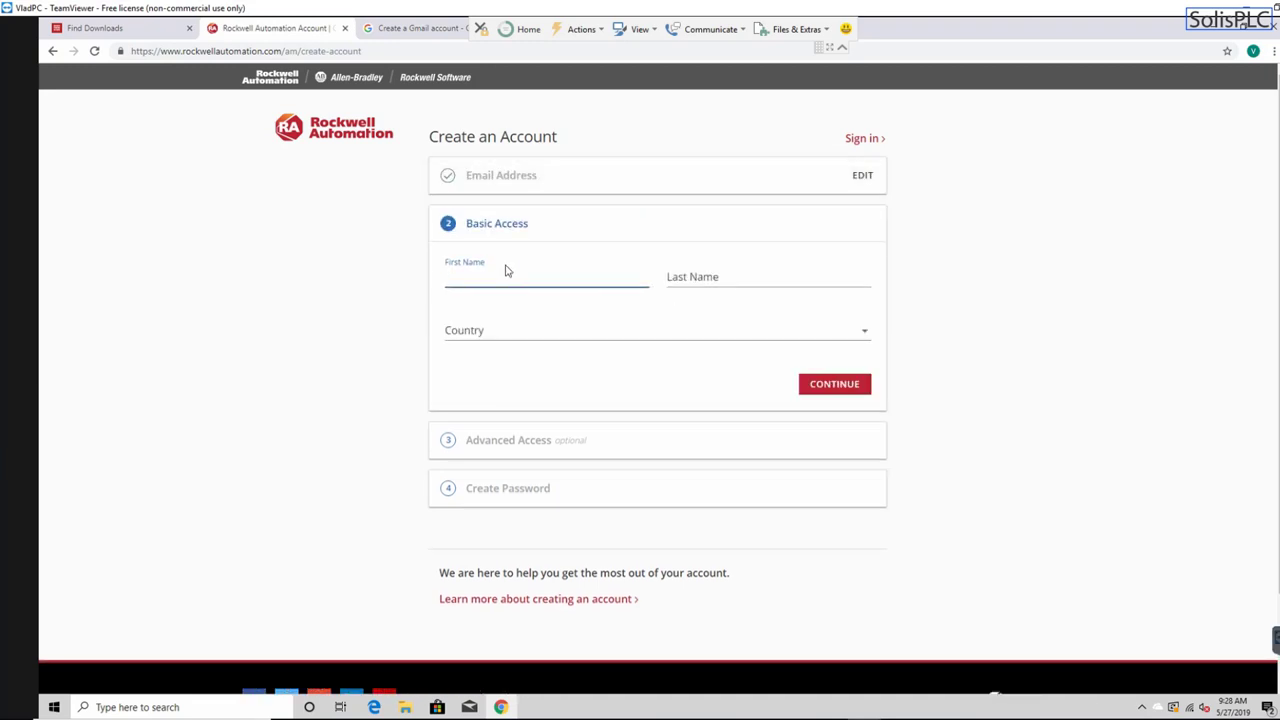
- Fill in the account holder's first and last name
key(Tab)
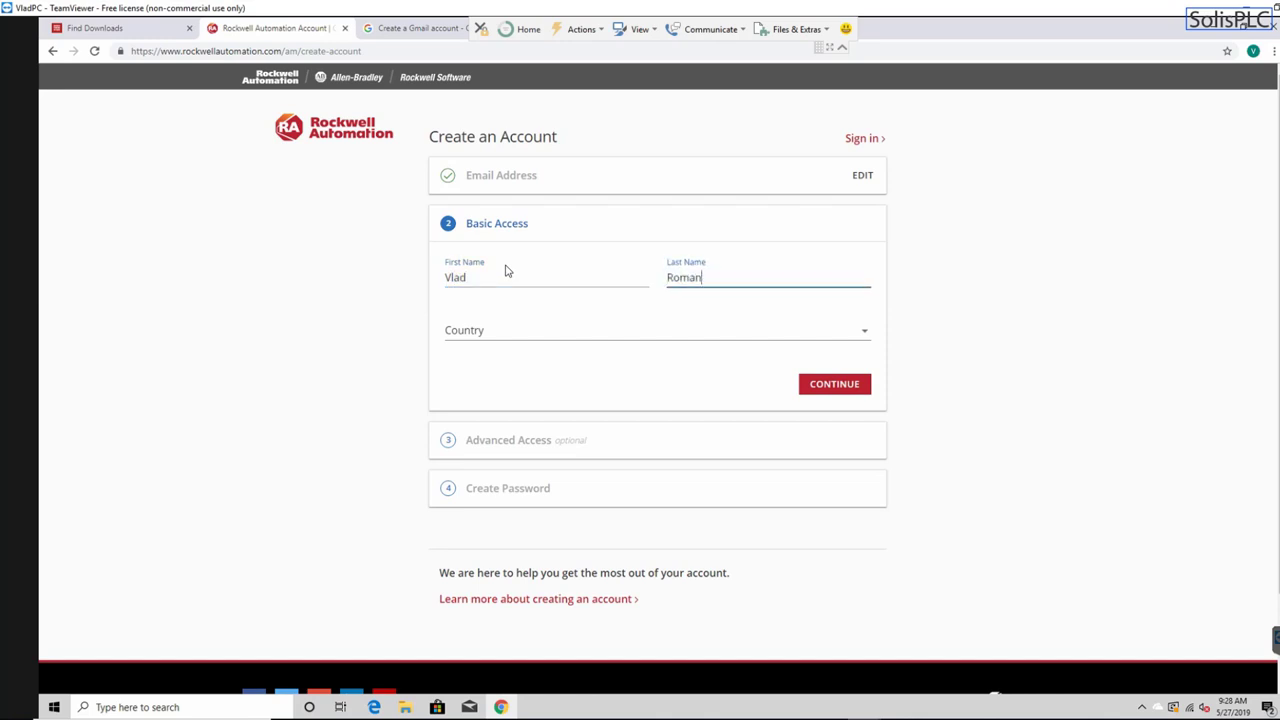
- Set the country to United States and continue past Basic Access
key(Tab)
key(u)
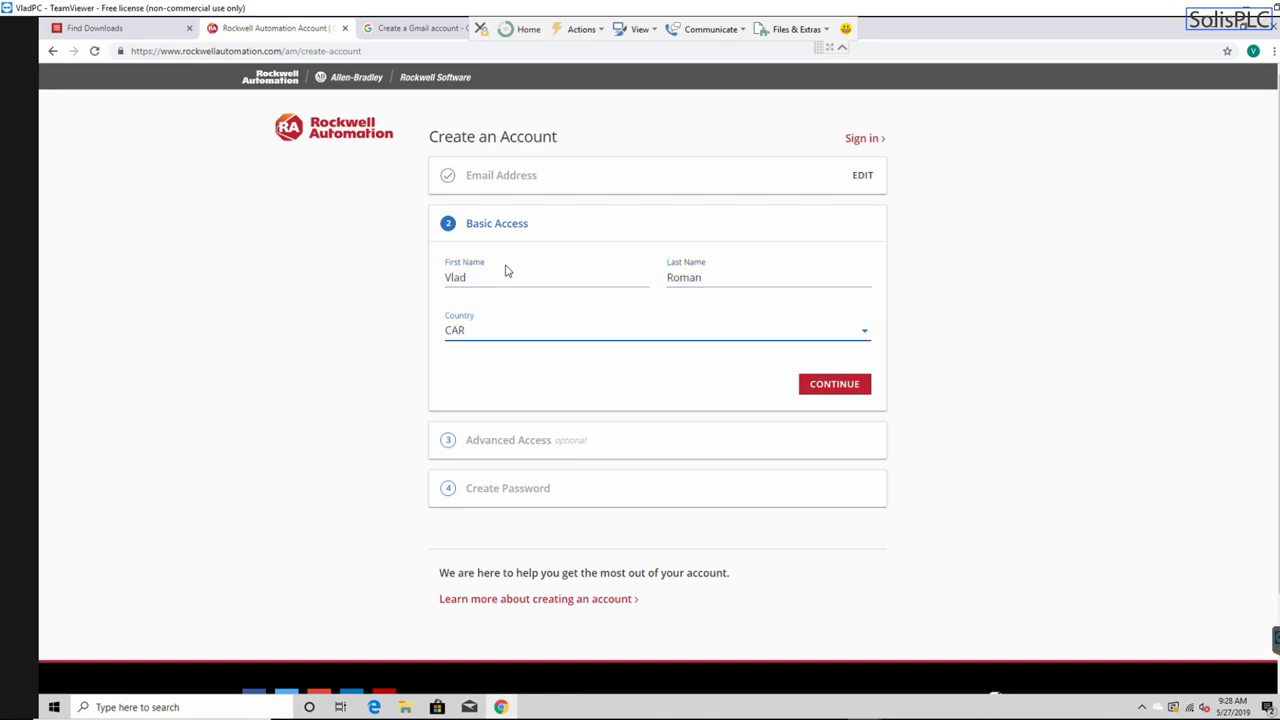
key(d)
key(a)
click(865, 334)
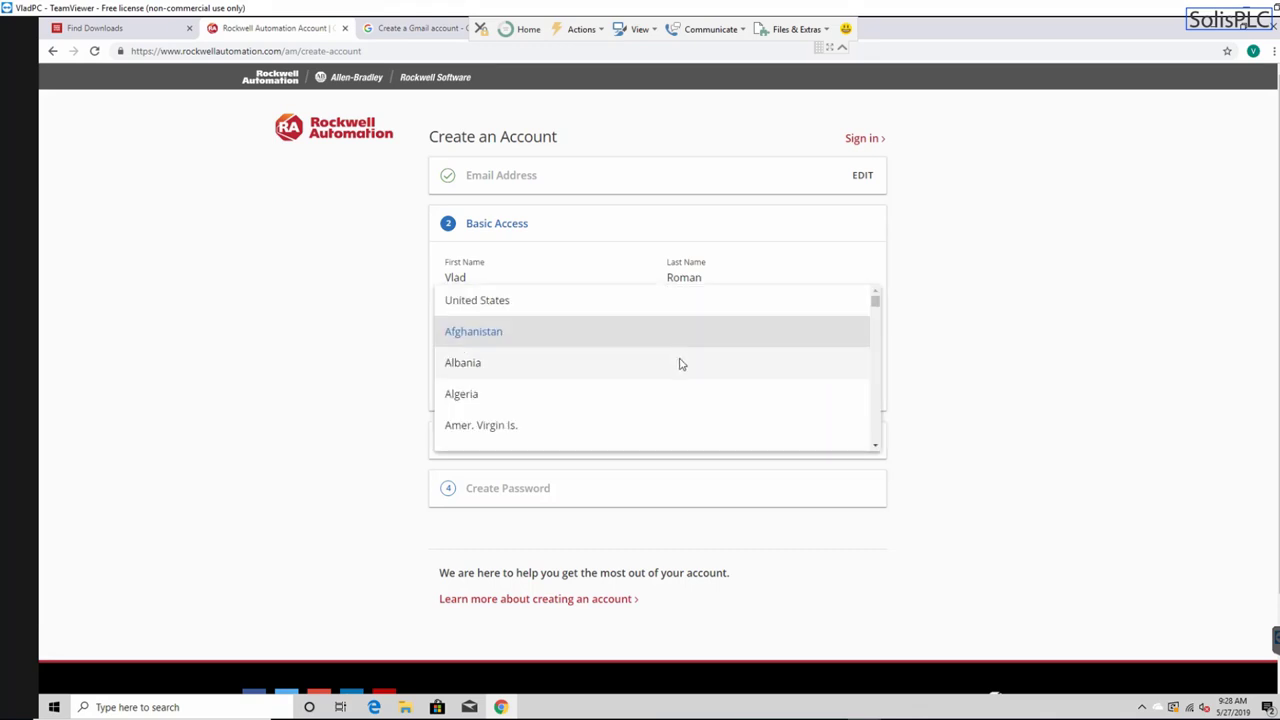
scroll(720, 366, down, 2)
scroll(600, 330, up, 2)
click(583, 303)
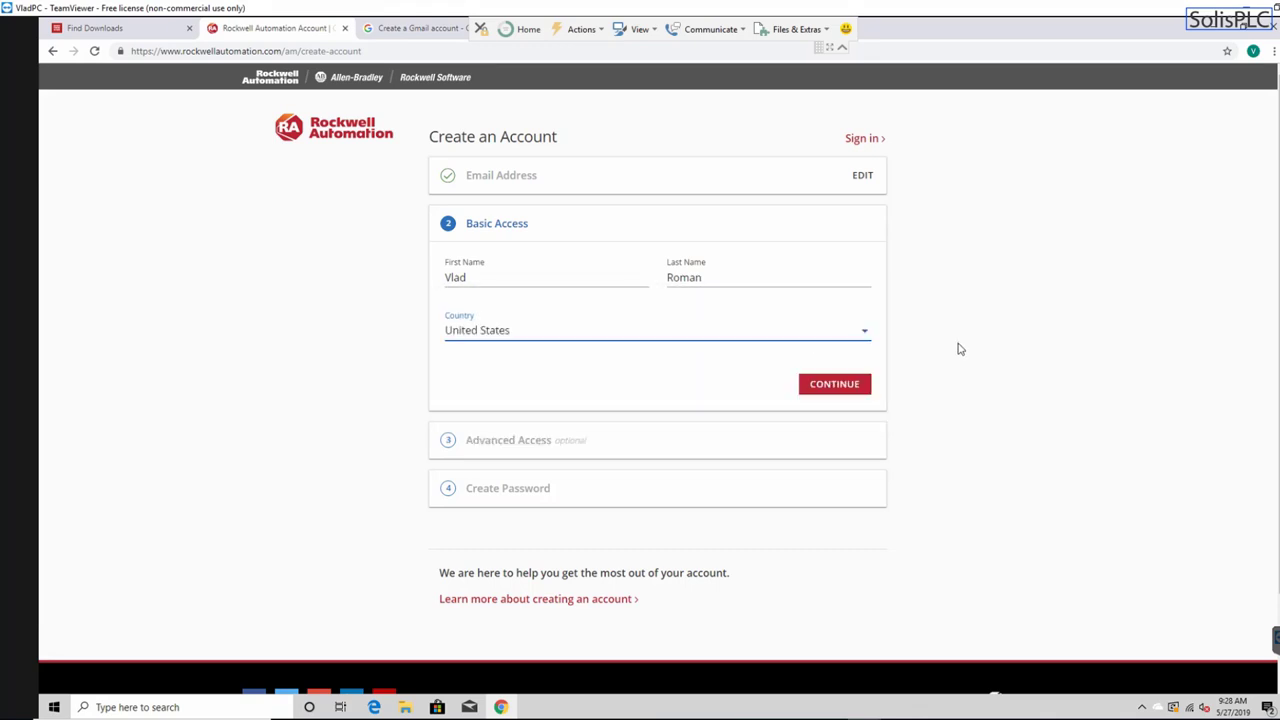
click(832, 383)
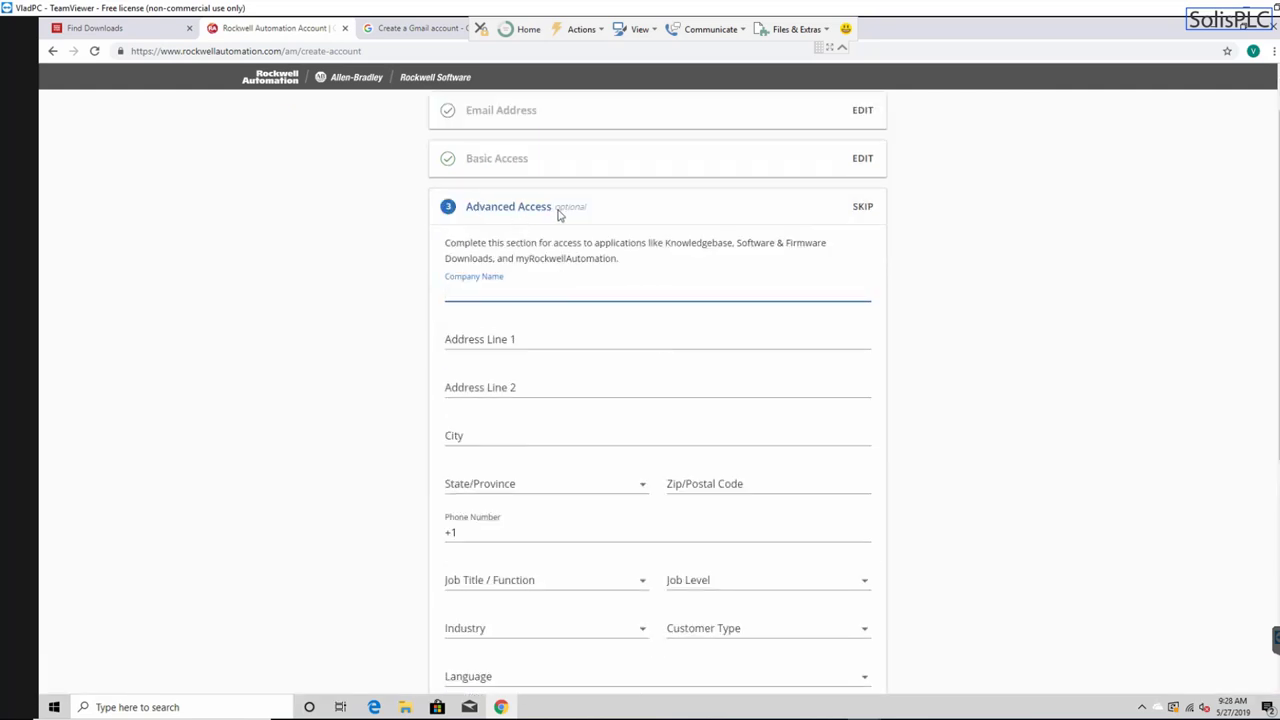
- Skip the optional company details and enter the account password
click(861, 210)
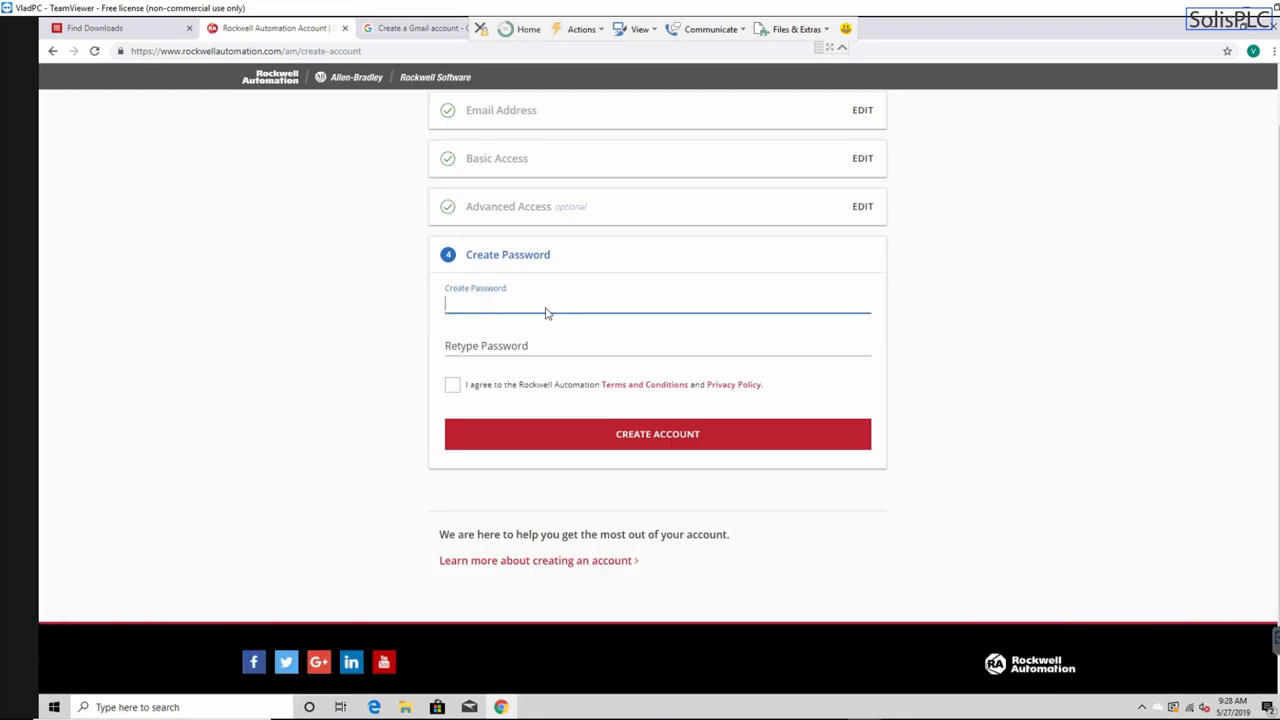
text(***)
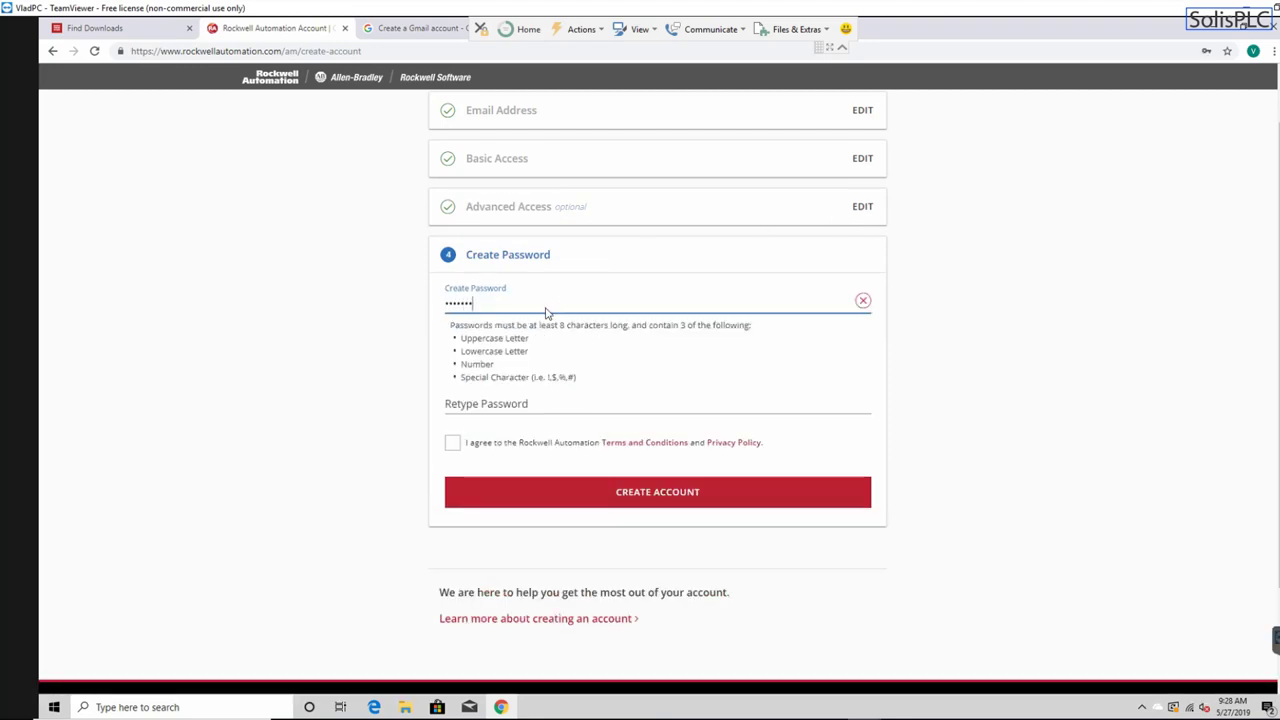
text(********)
key(ctrl+a)
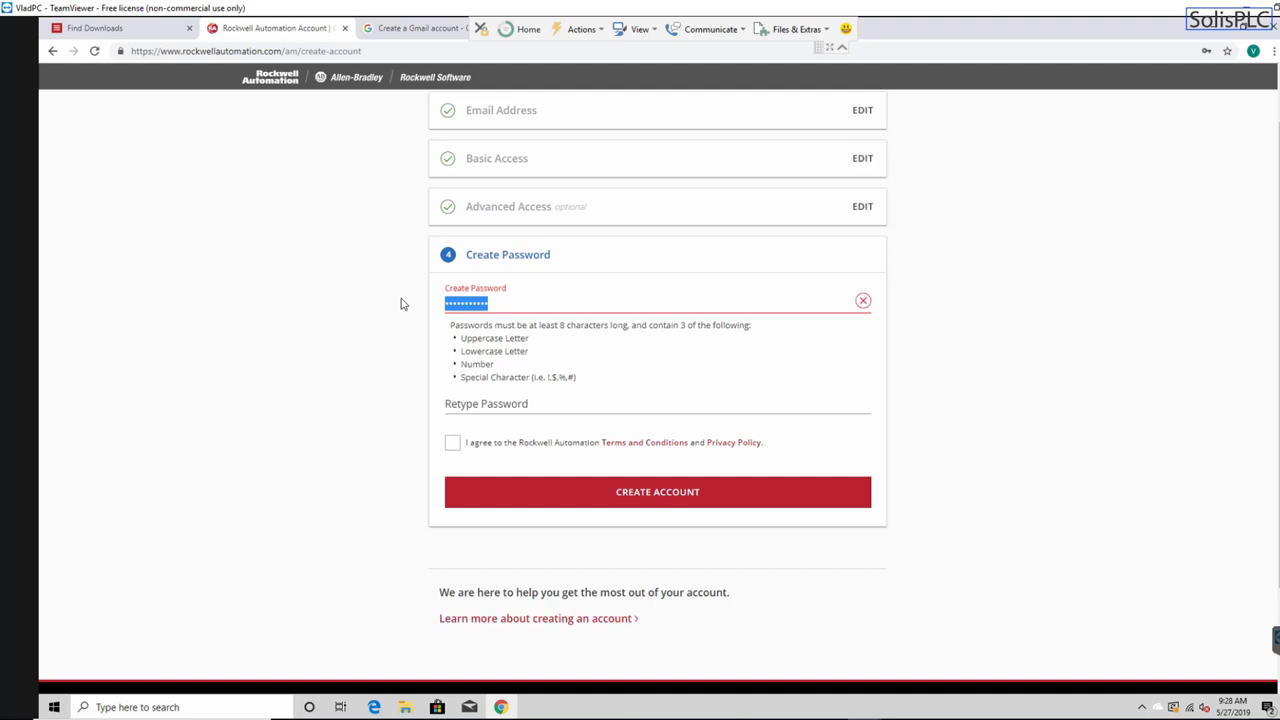
click(480, 395)
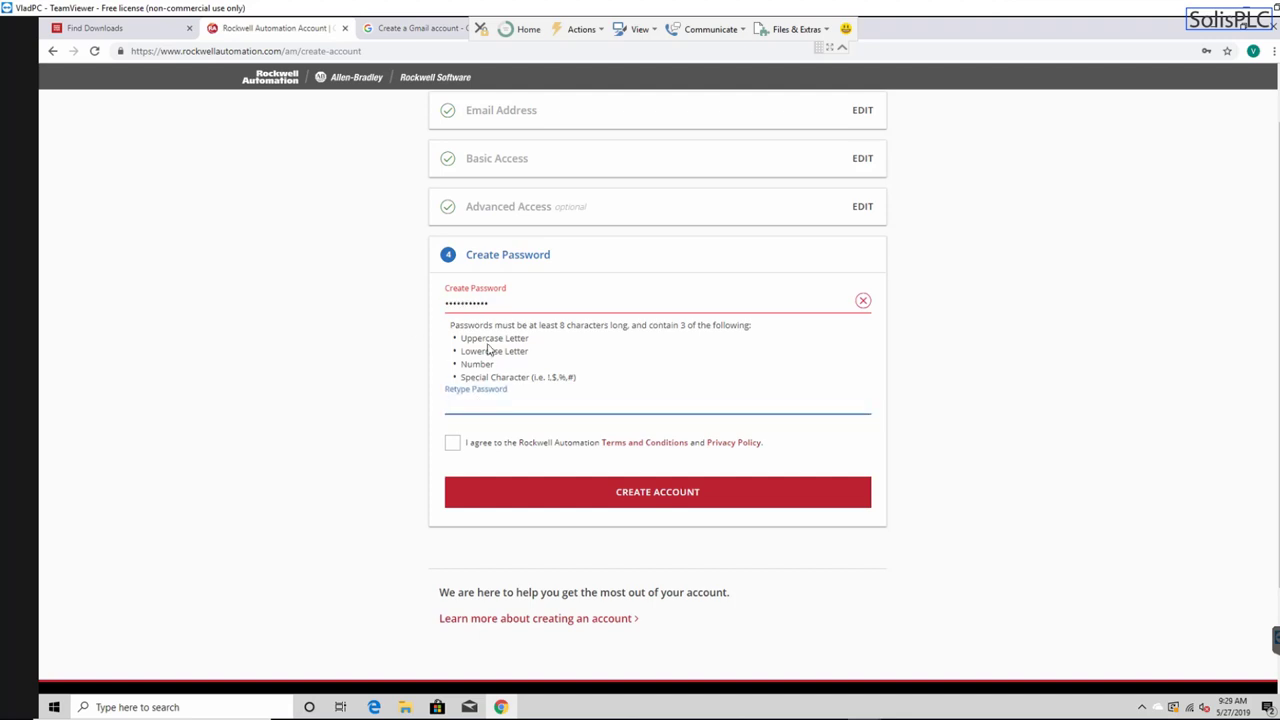
click(487, 310)
key(ctrl+a)
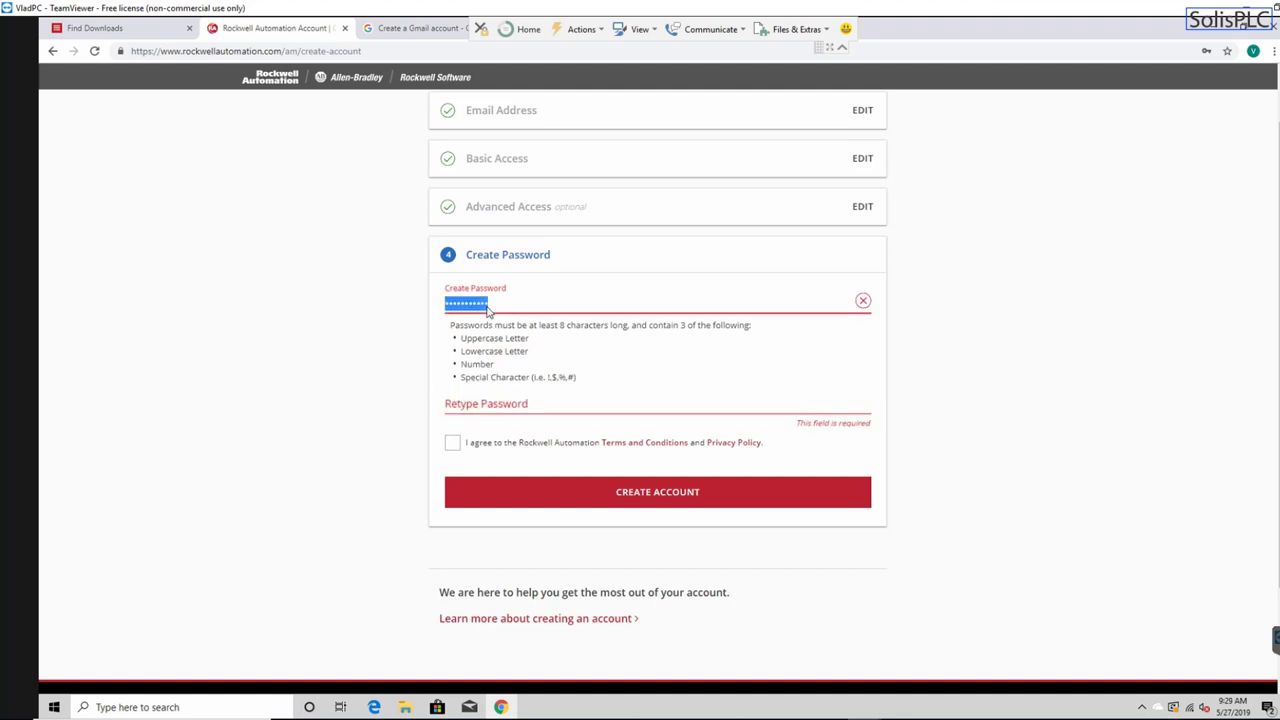
text(P•••)
- Retype the password to confirm it, agree to the terms, and create the account
click(478, 348)
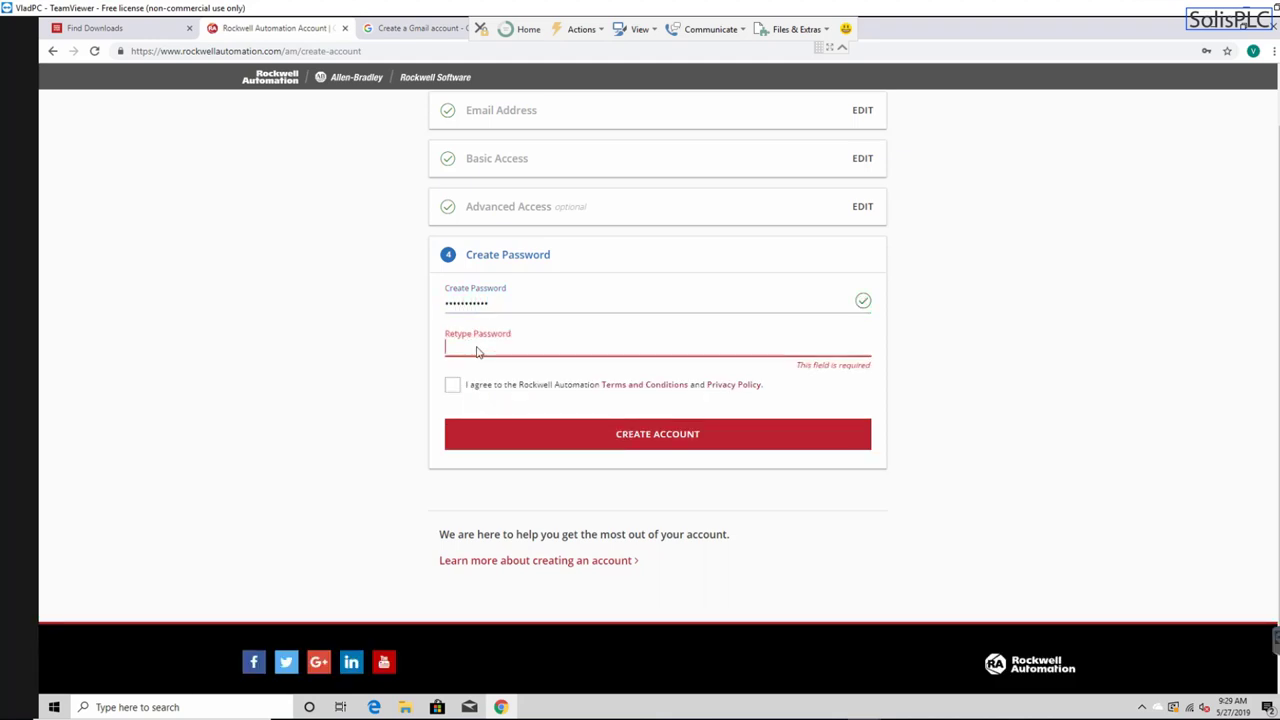
text(•)
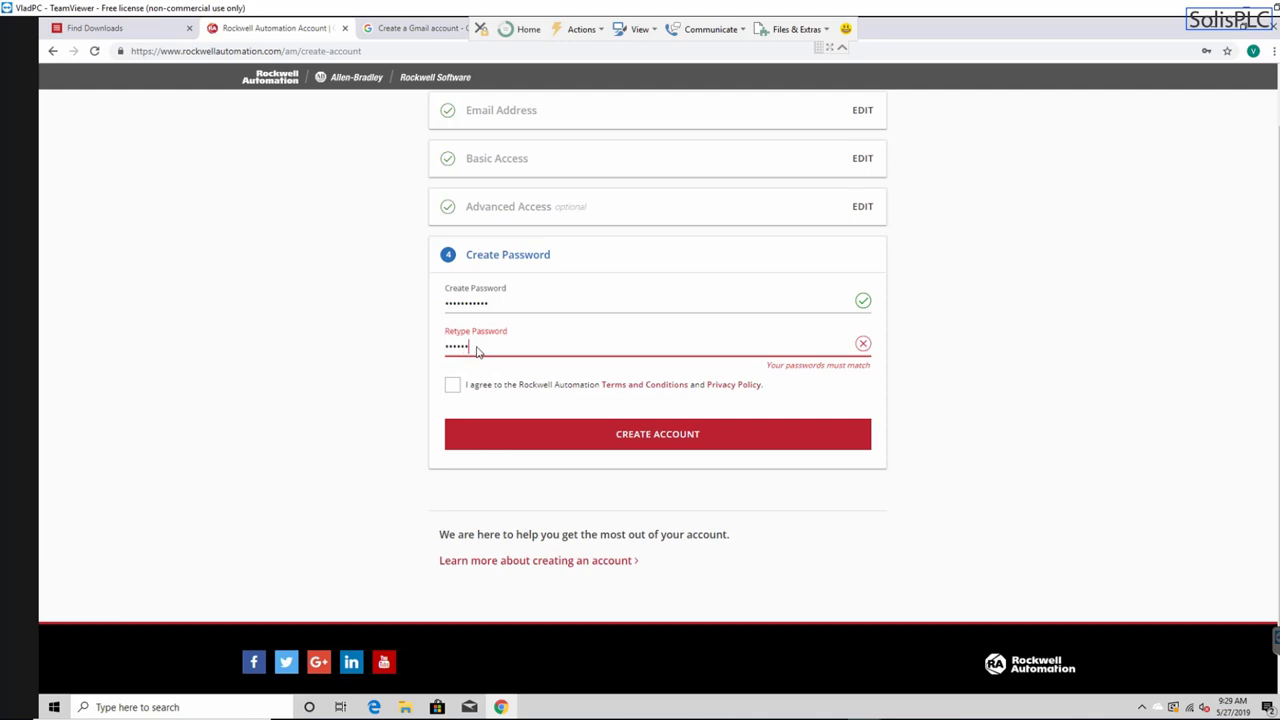
text(••)
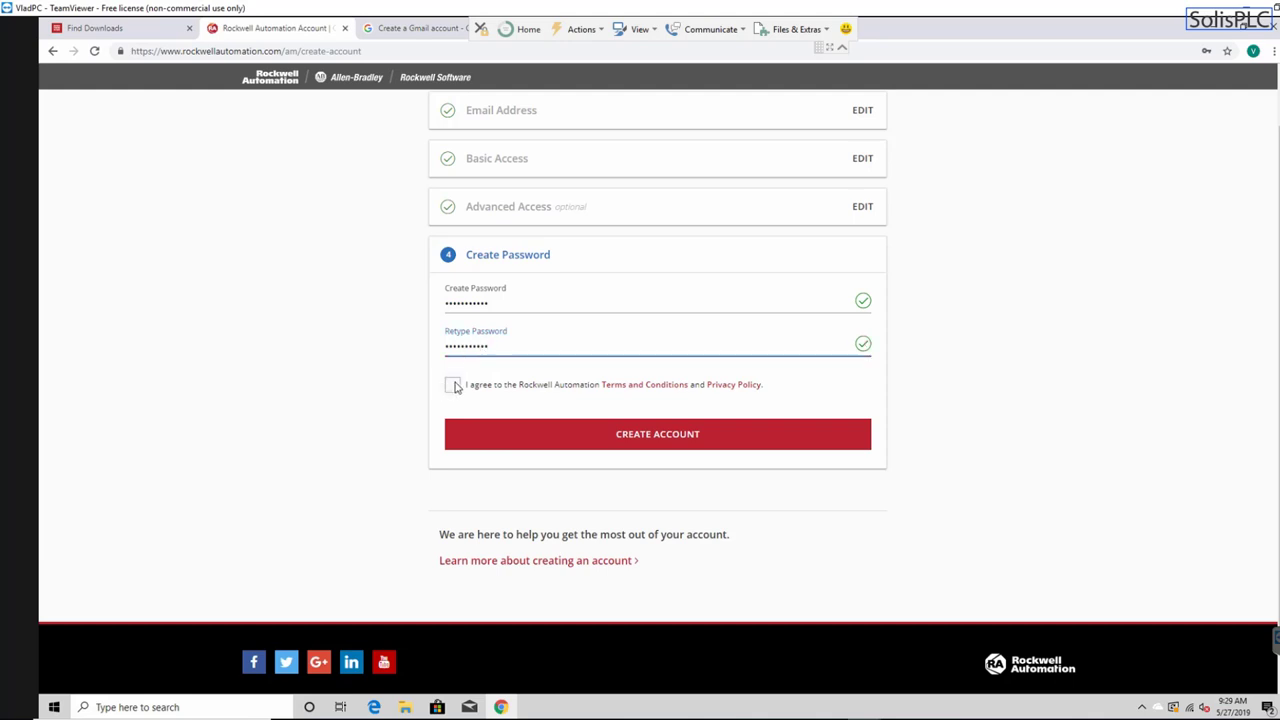
click(453, 385)
click(679, 437)
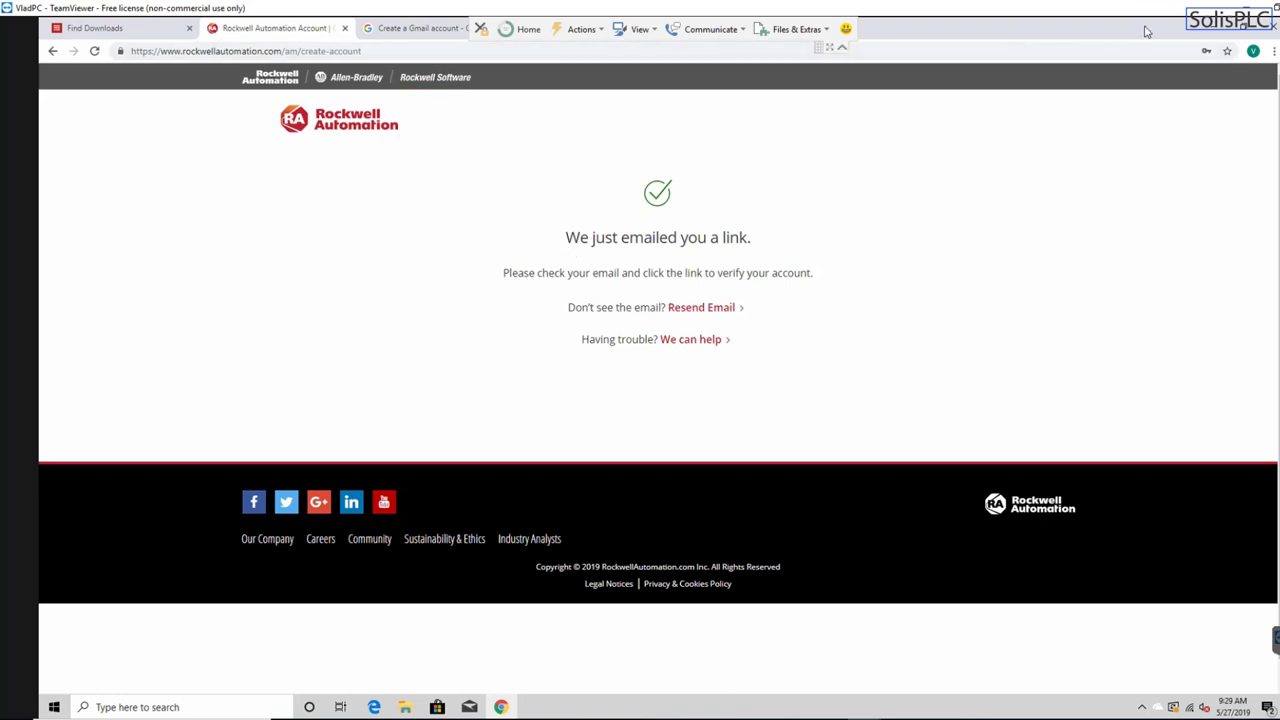
- Switch to the maximized Gmail inbox and clear the welcome and Choose a view dialogs
click(1253, 32)
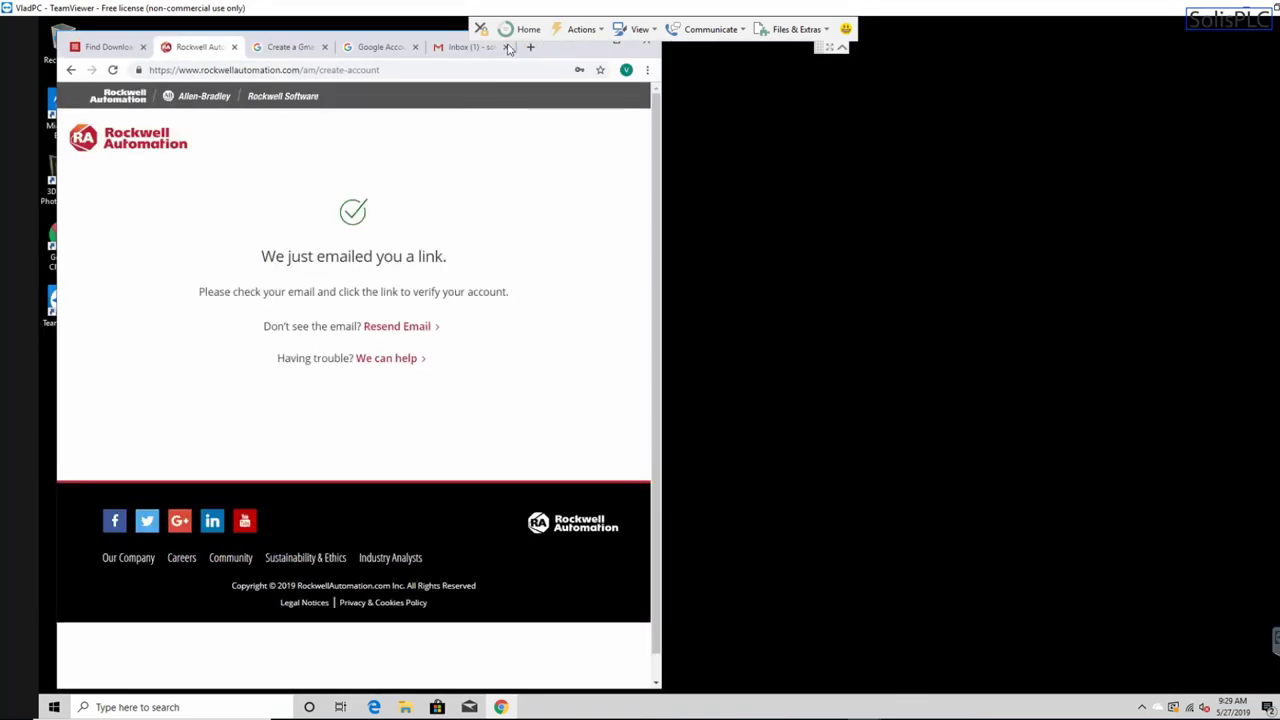
click(453, 53)
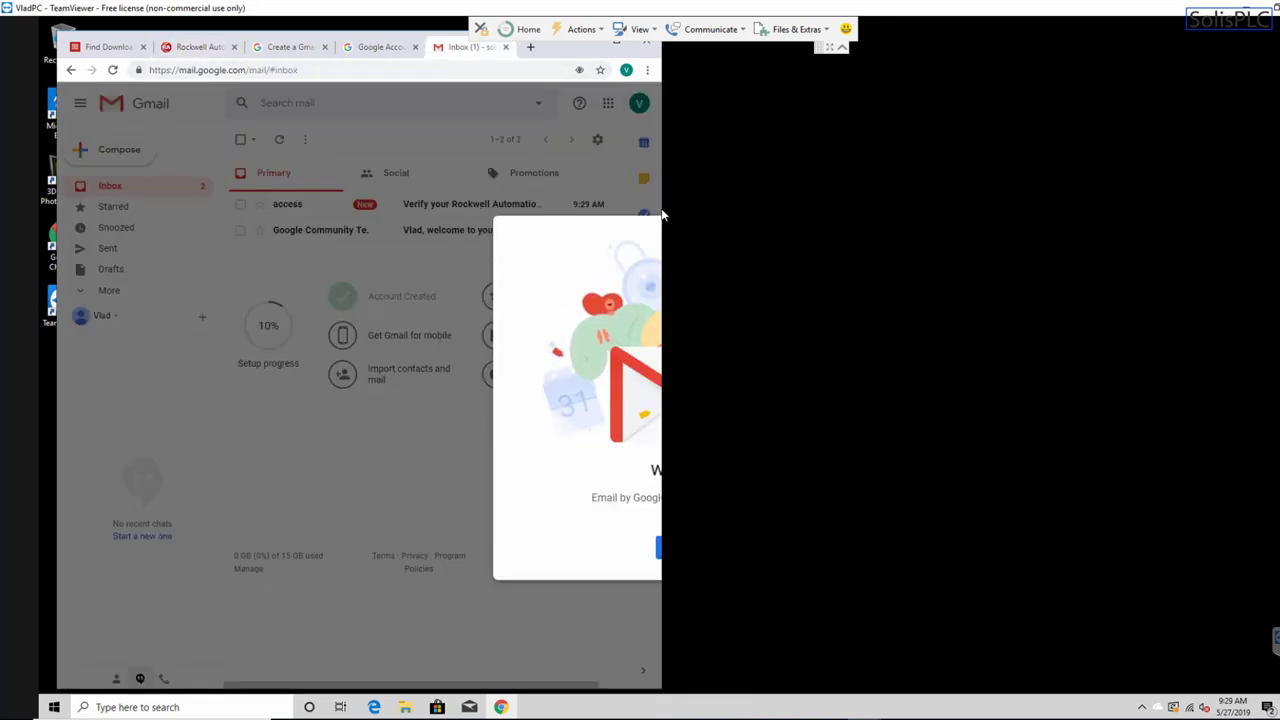
double_click(551, 54)
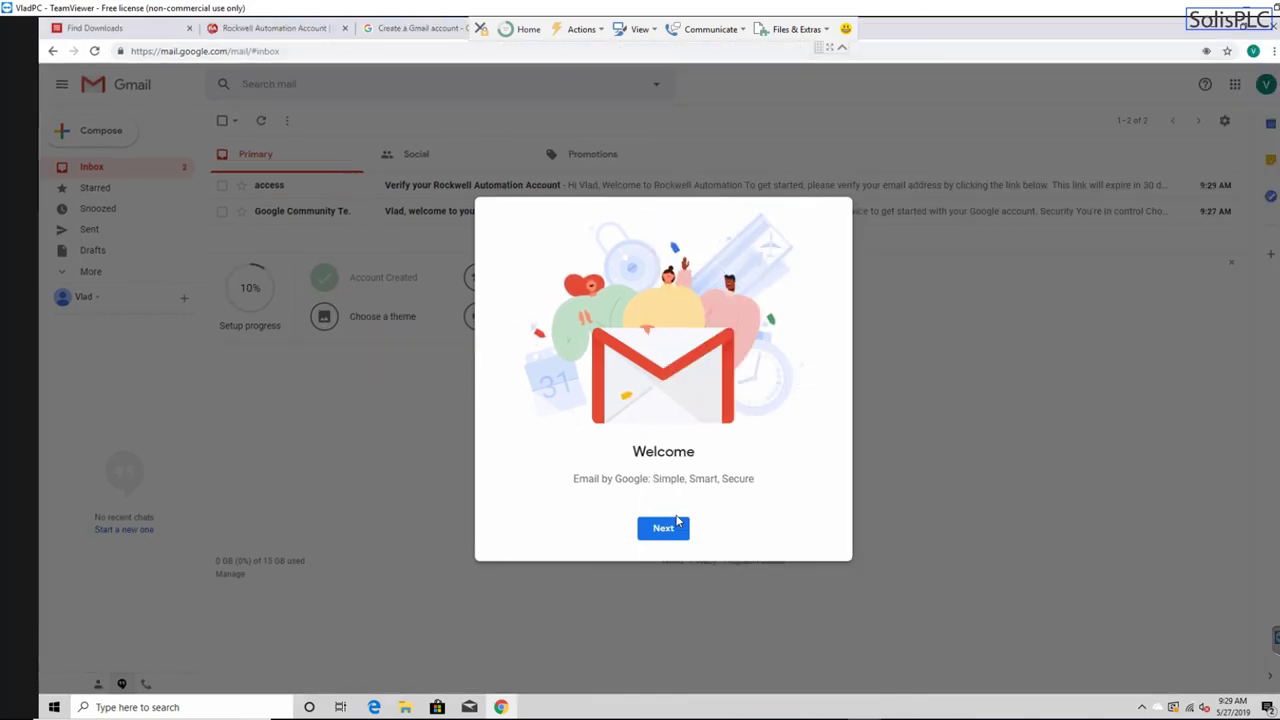
click(674, 527)
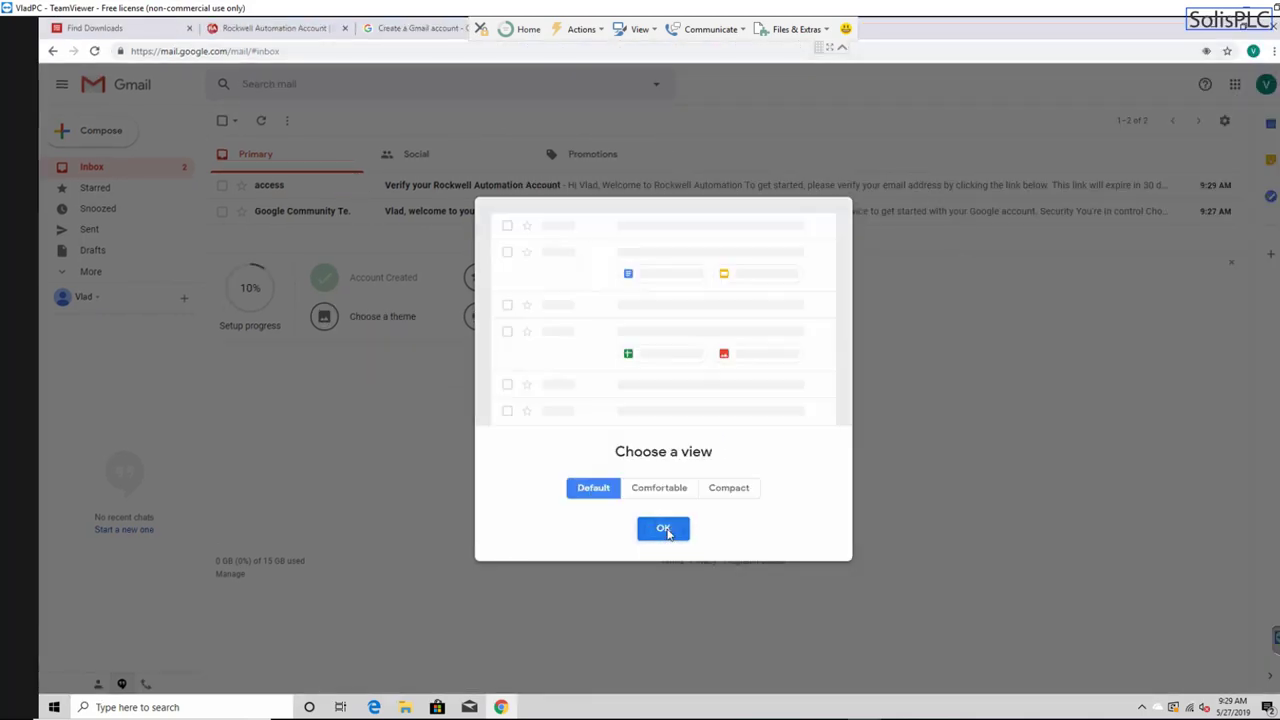
click(660, 536)
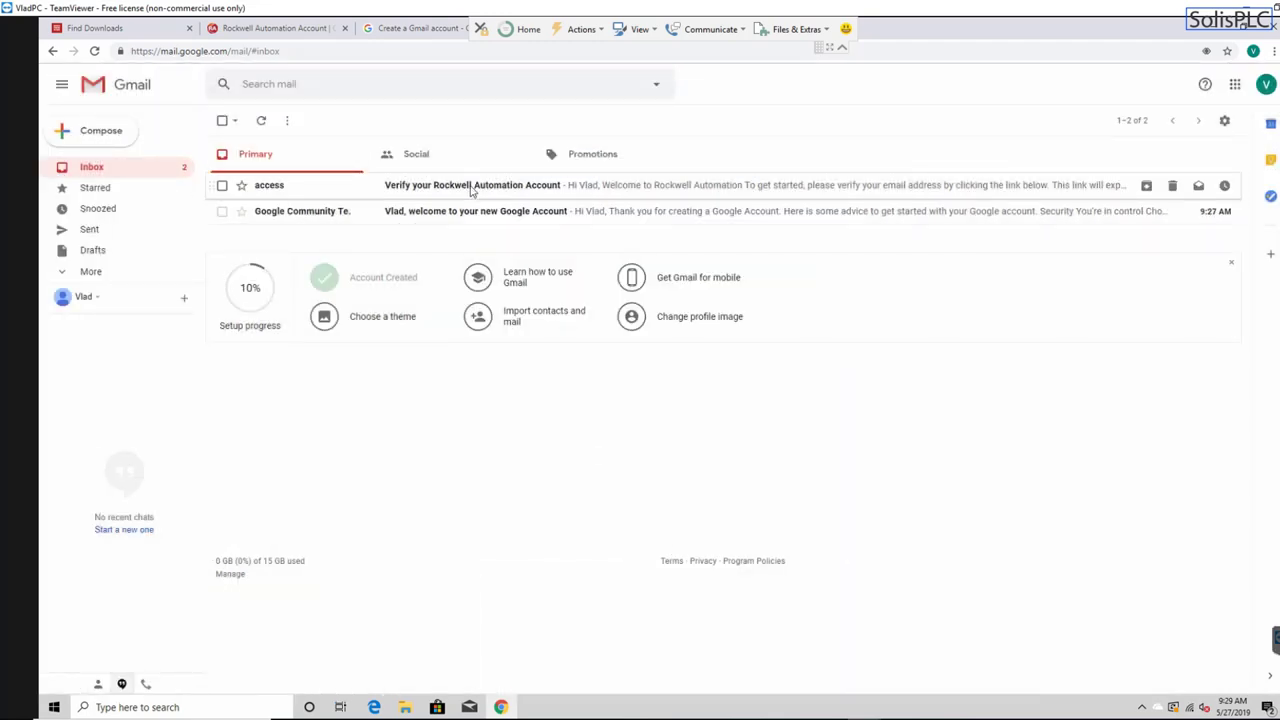
- Open the 'Verify your Rockwell Automation Account' email and follow its Verify My Email Address link
click(463, 188)
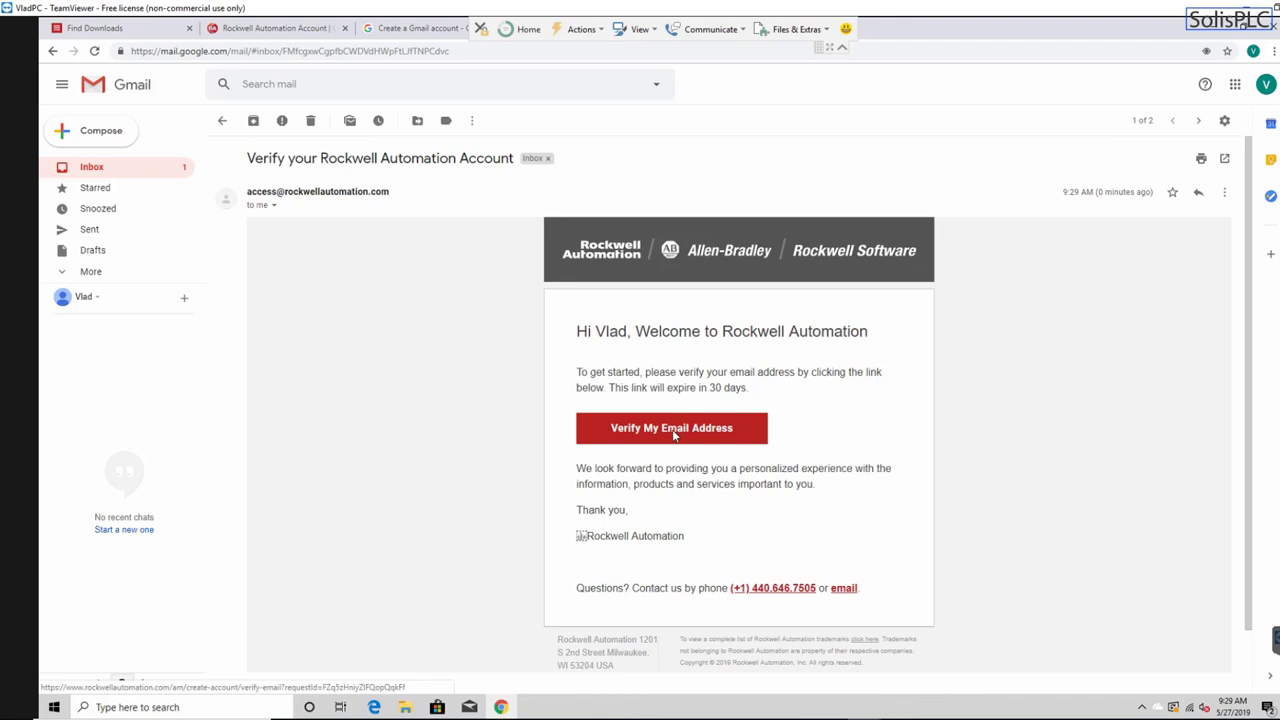
click(674, 434)
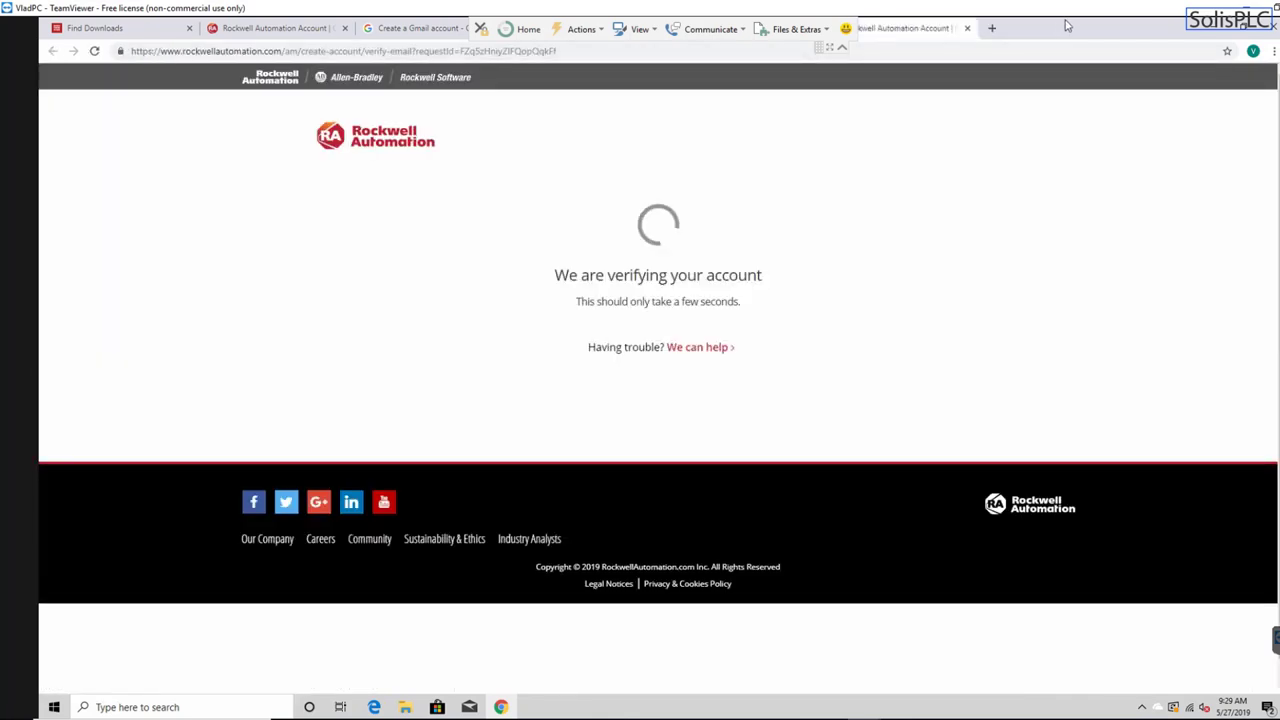
double_click(1068, 24)
drag(706, 62, 306, 63)
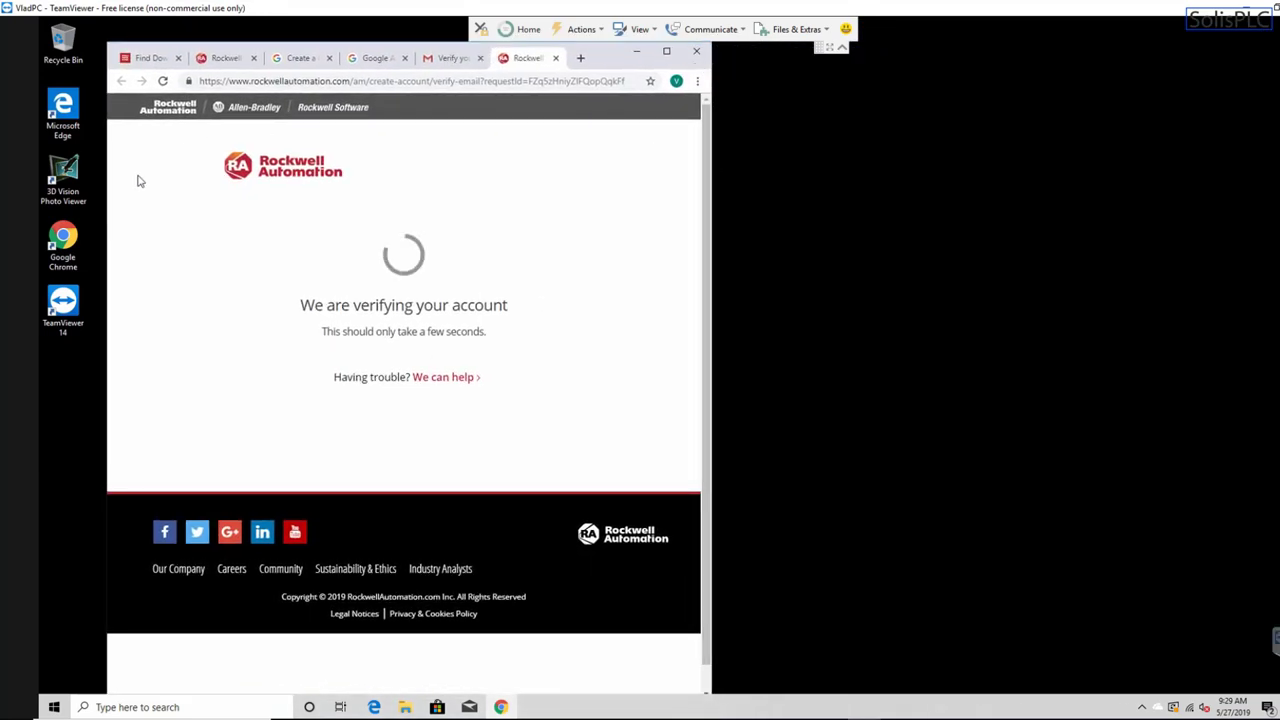
double_click(401, 50)
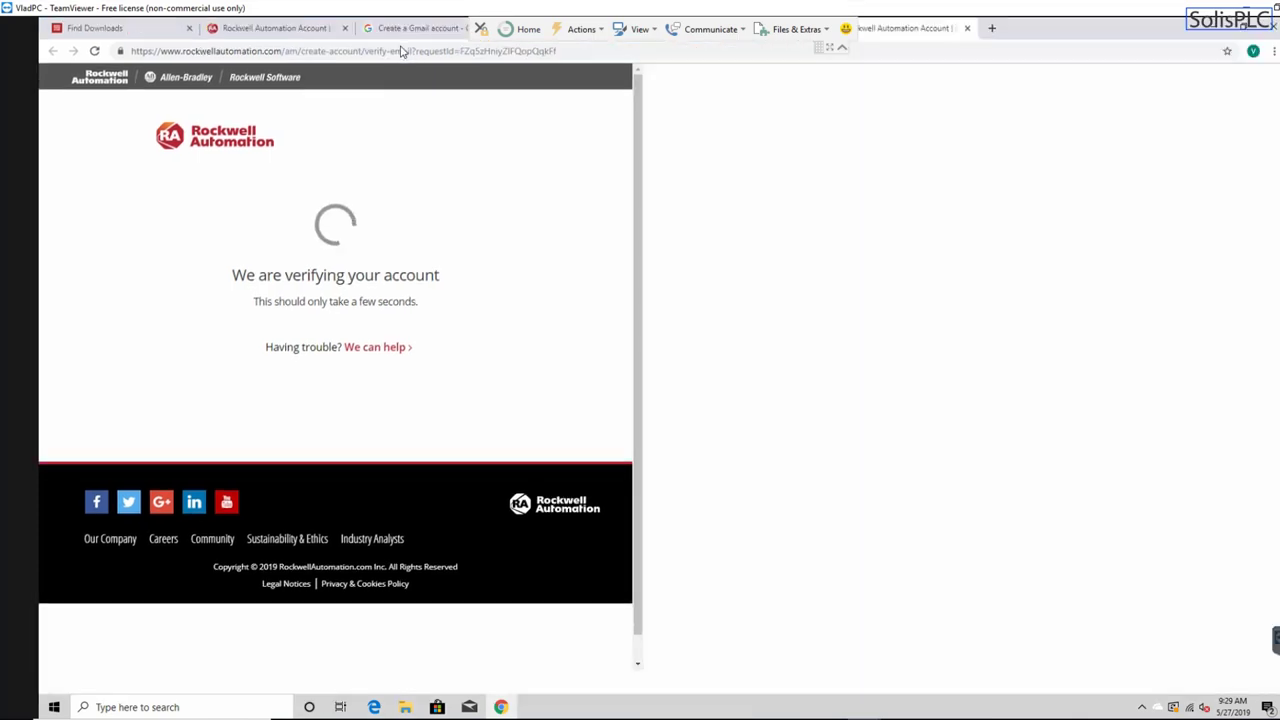
- Sign in with the new Gmail account and password, staying signed in, and save the password in Chrome
click(659, 327)
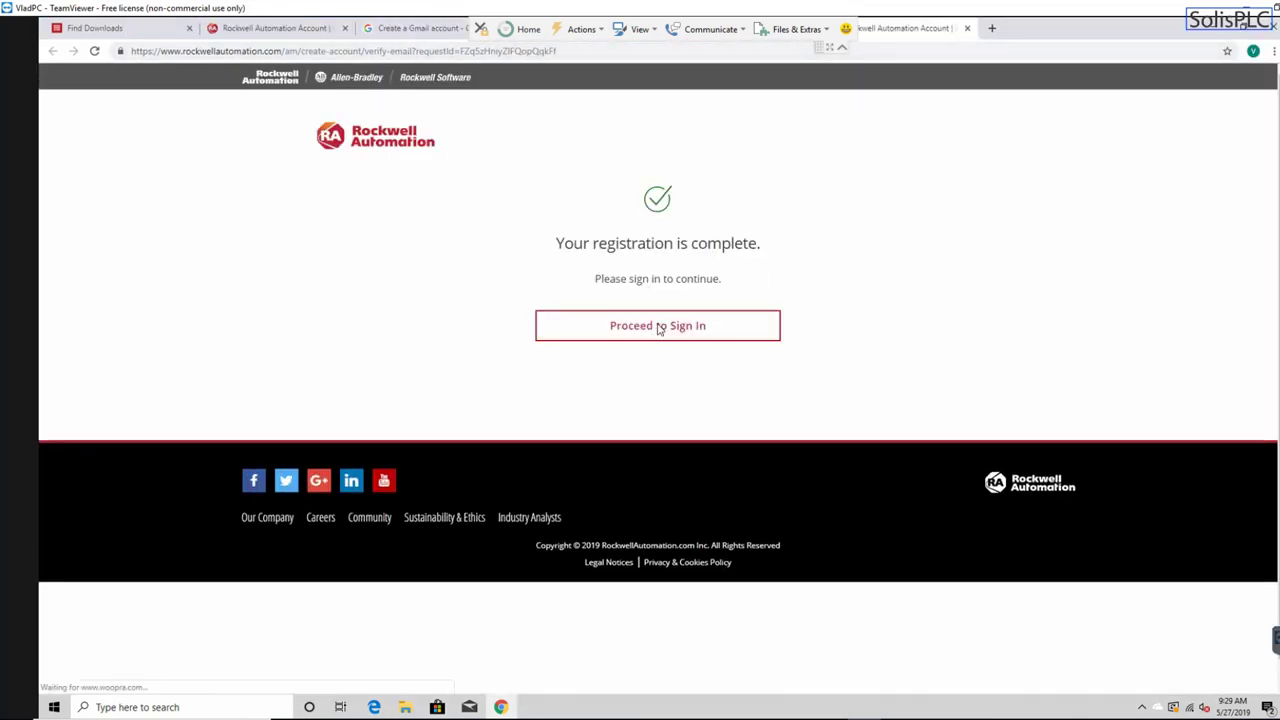
click(323, 300)
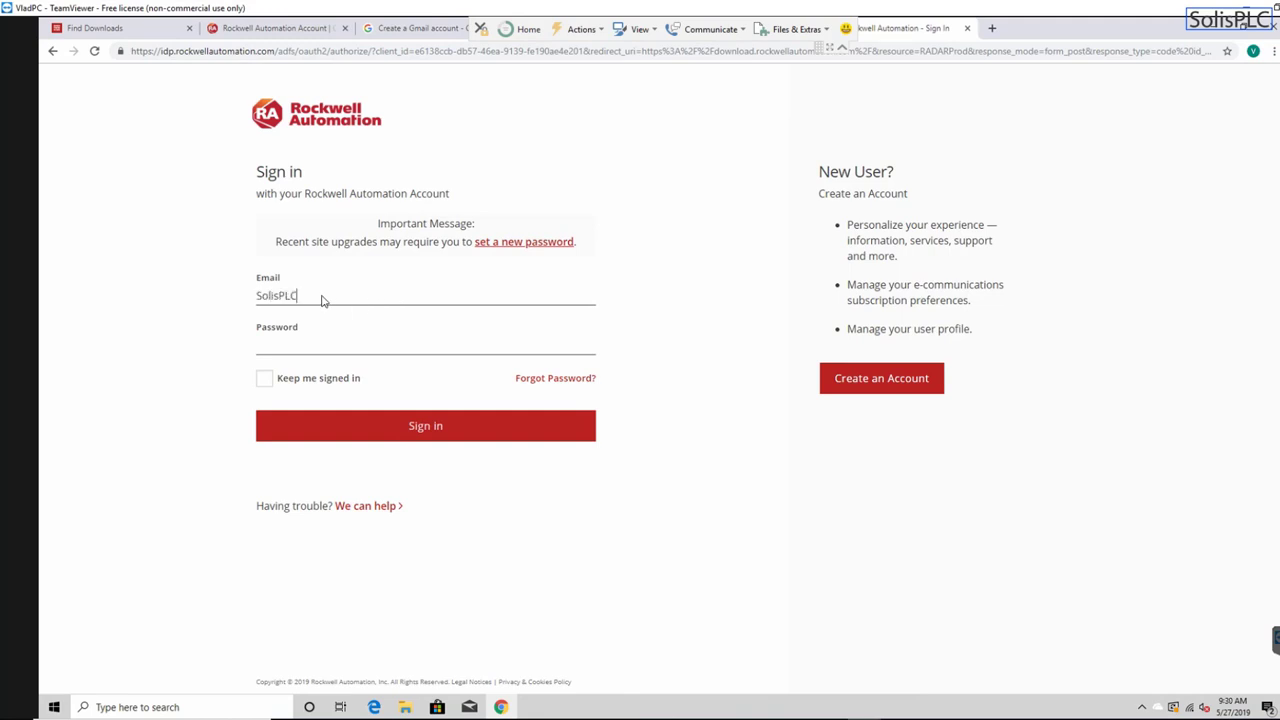
key(Tab)
text(••)
click(264, 378)
click(352, 428)
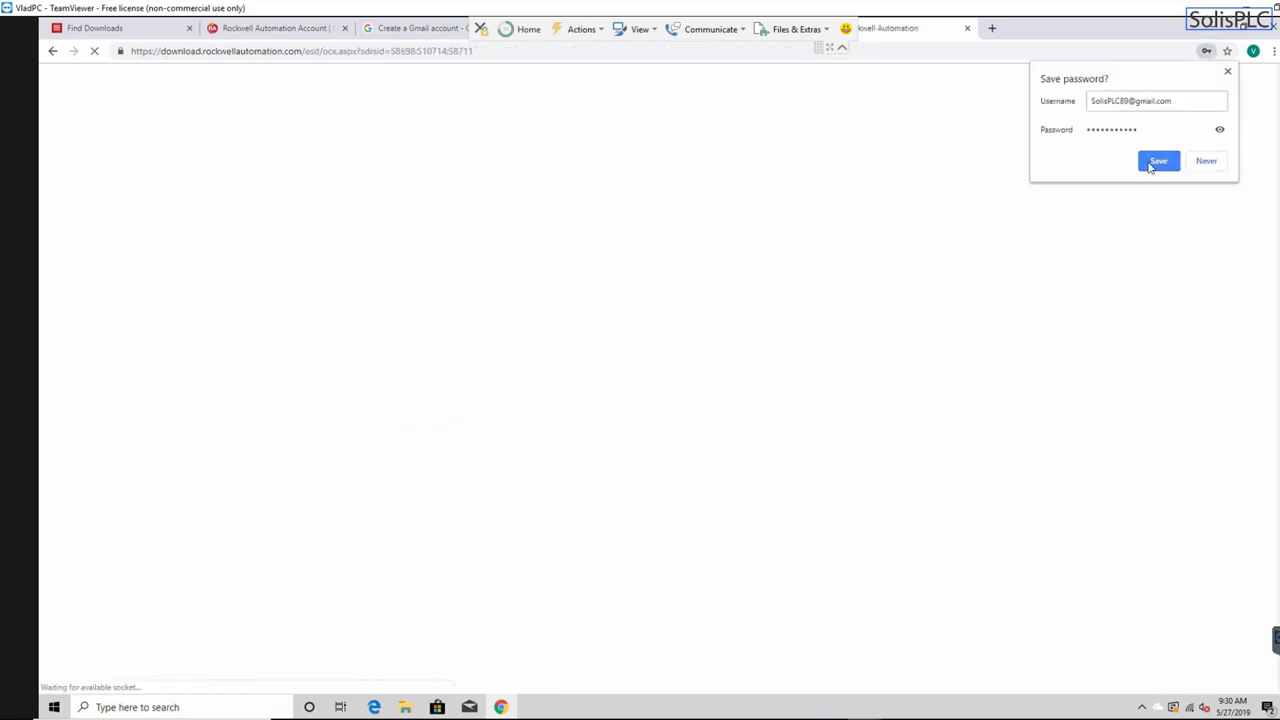
click(1158, 161)
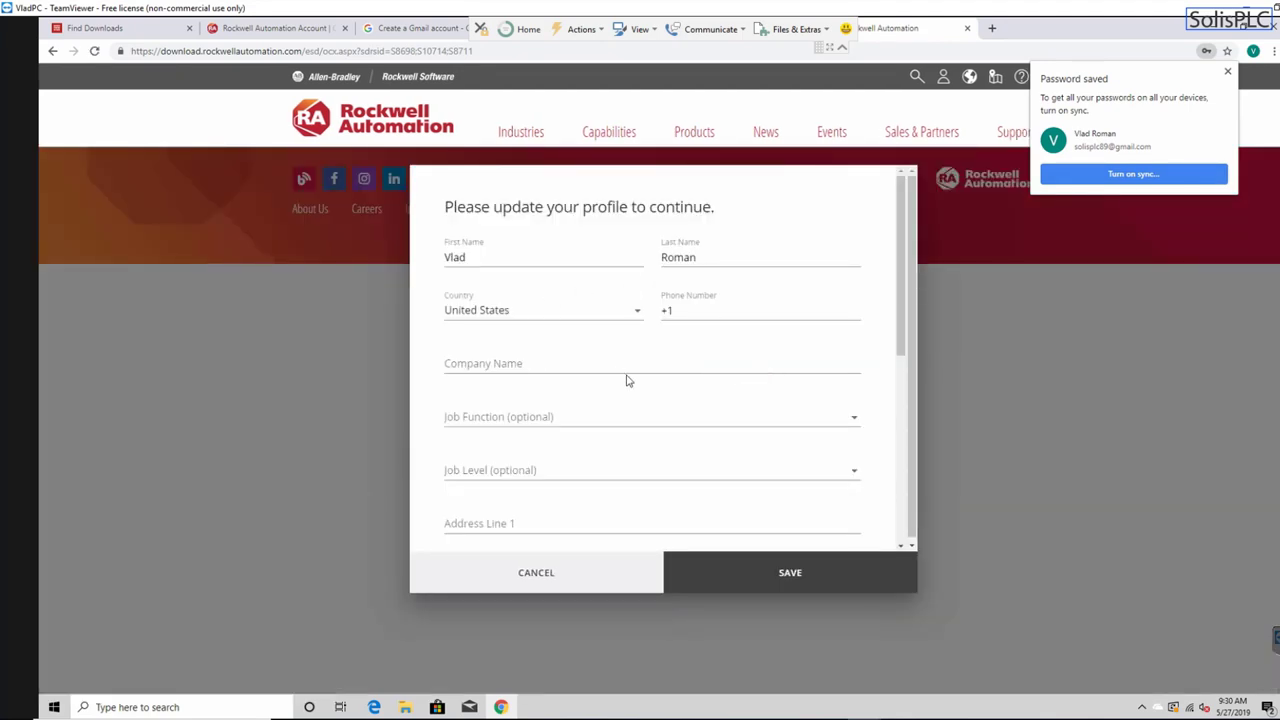
- Open the profile update form and try saving to reveal the required fields
click(545, 576)
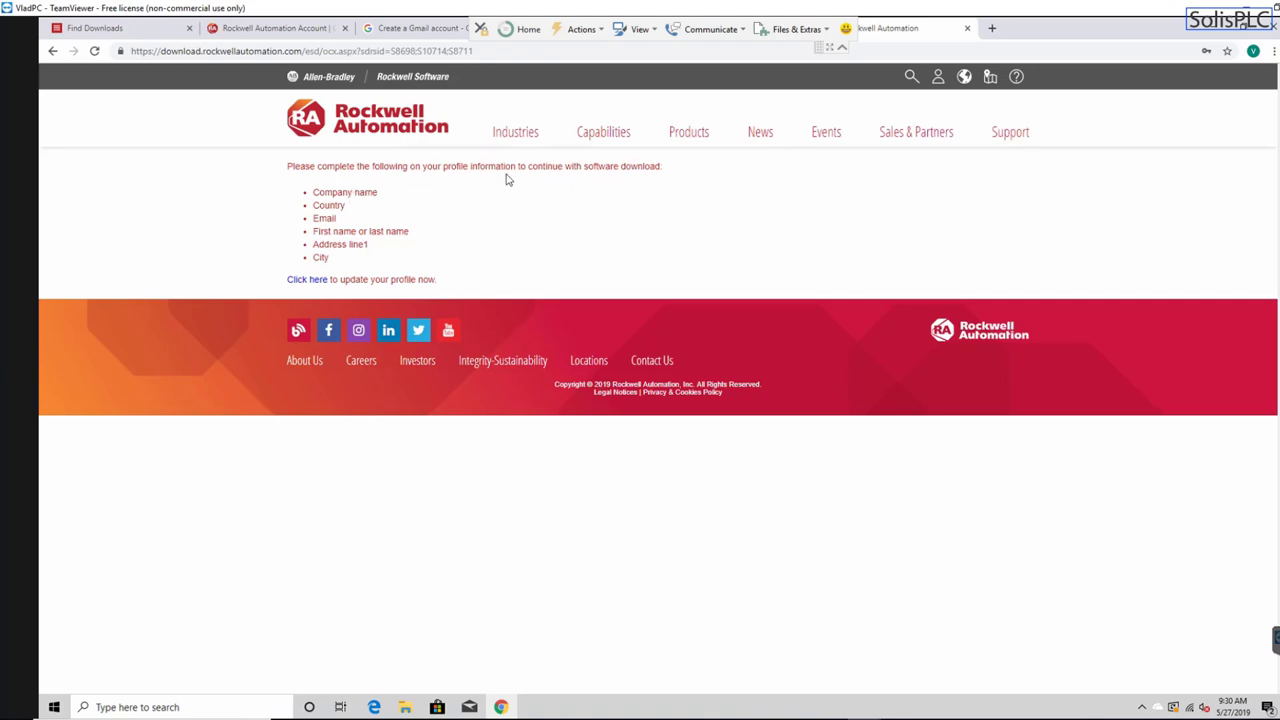
click(312, 284)
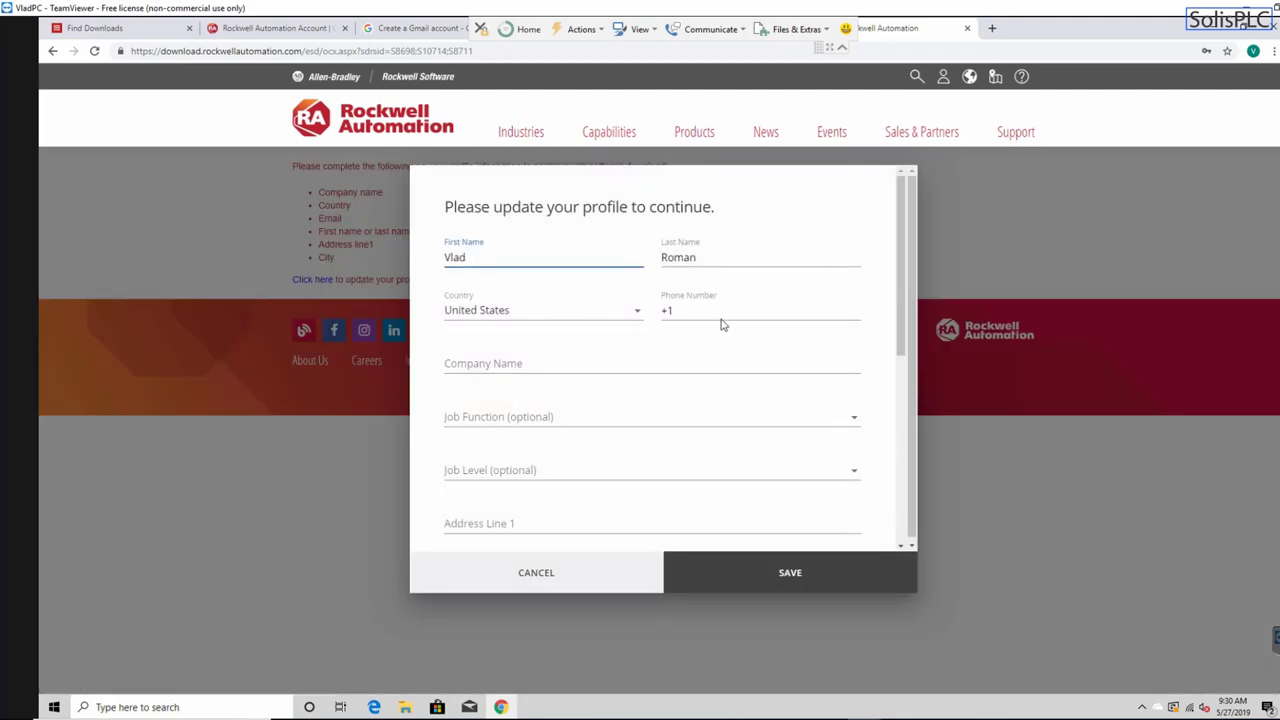
scroll(689, 331, down, 1)
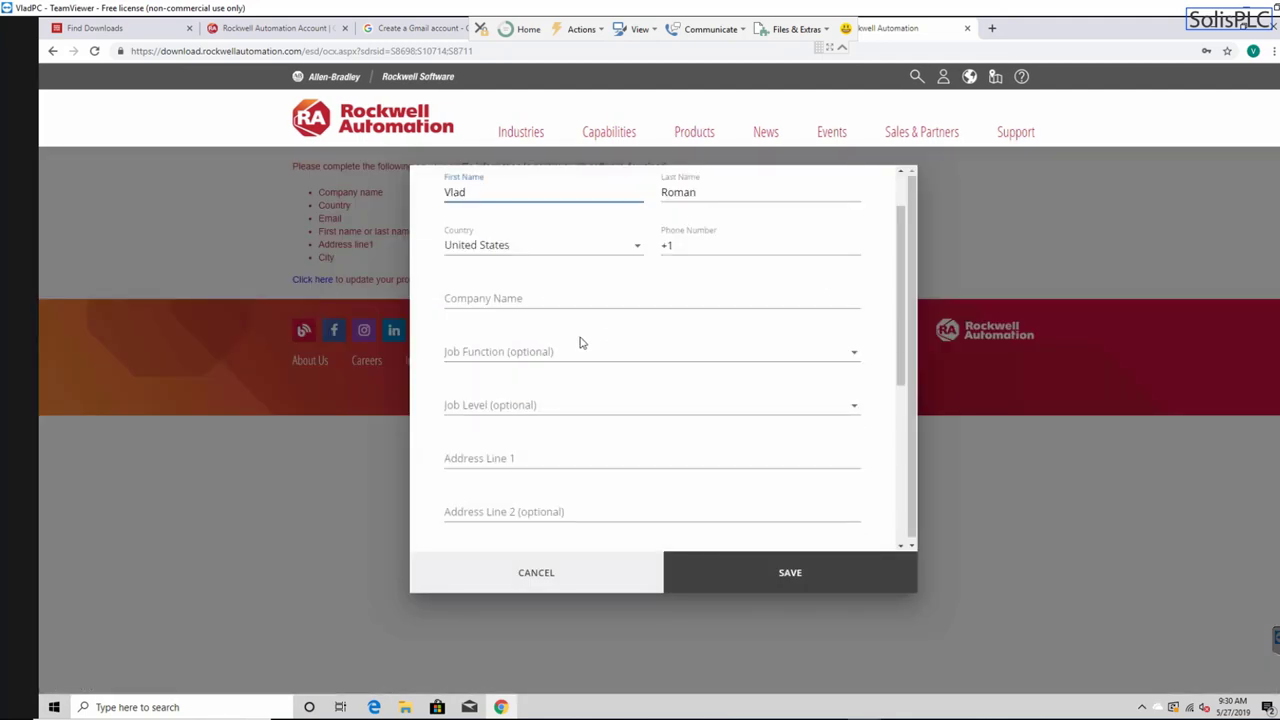
click(789, 573)
scroll(722, 386, up, 1)
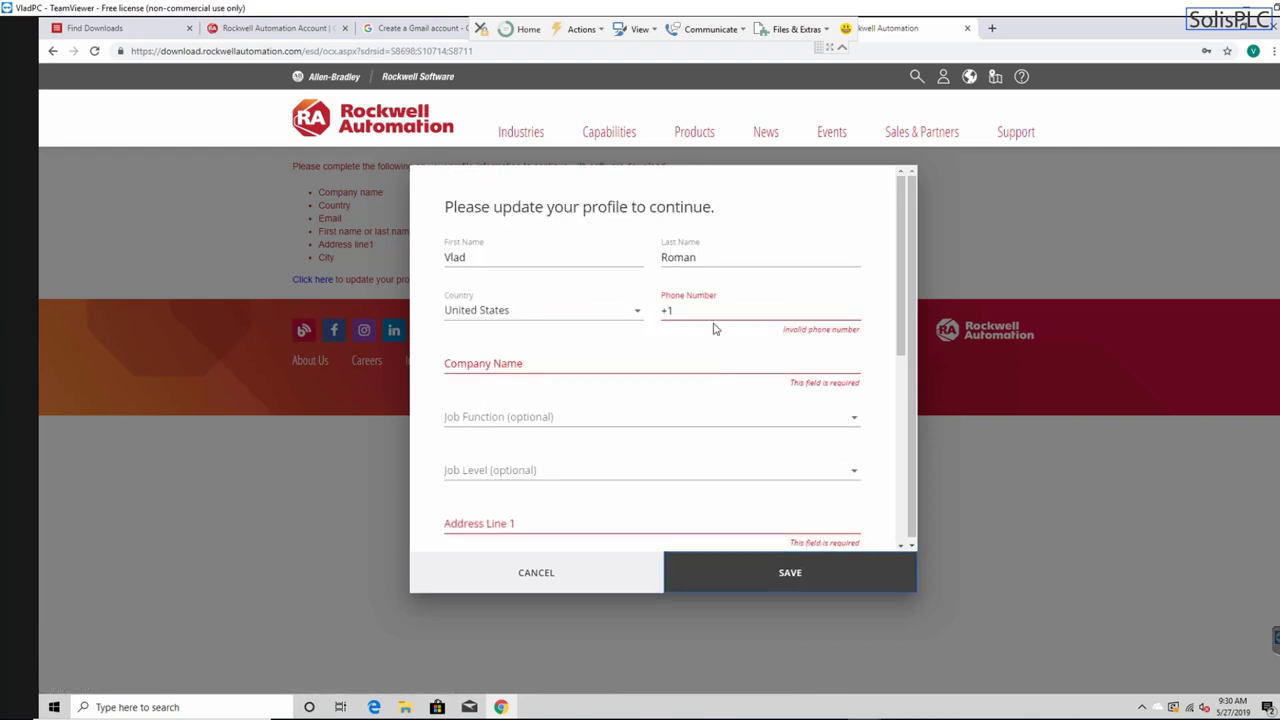
- Fill in the phone number and company name fields
click(720, 317)
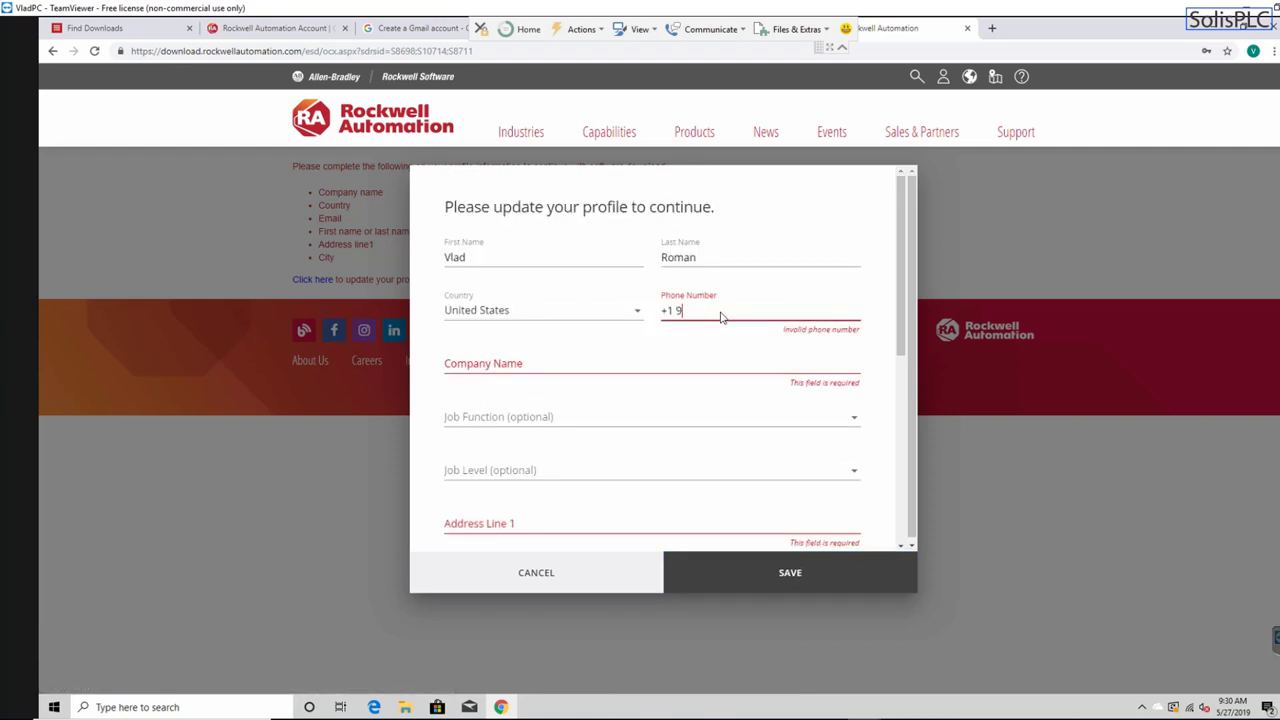
text(9999999999)
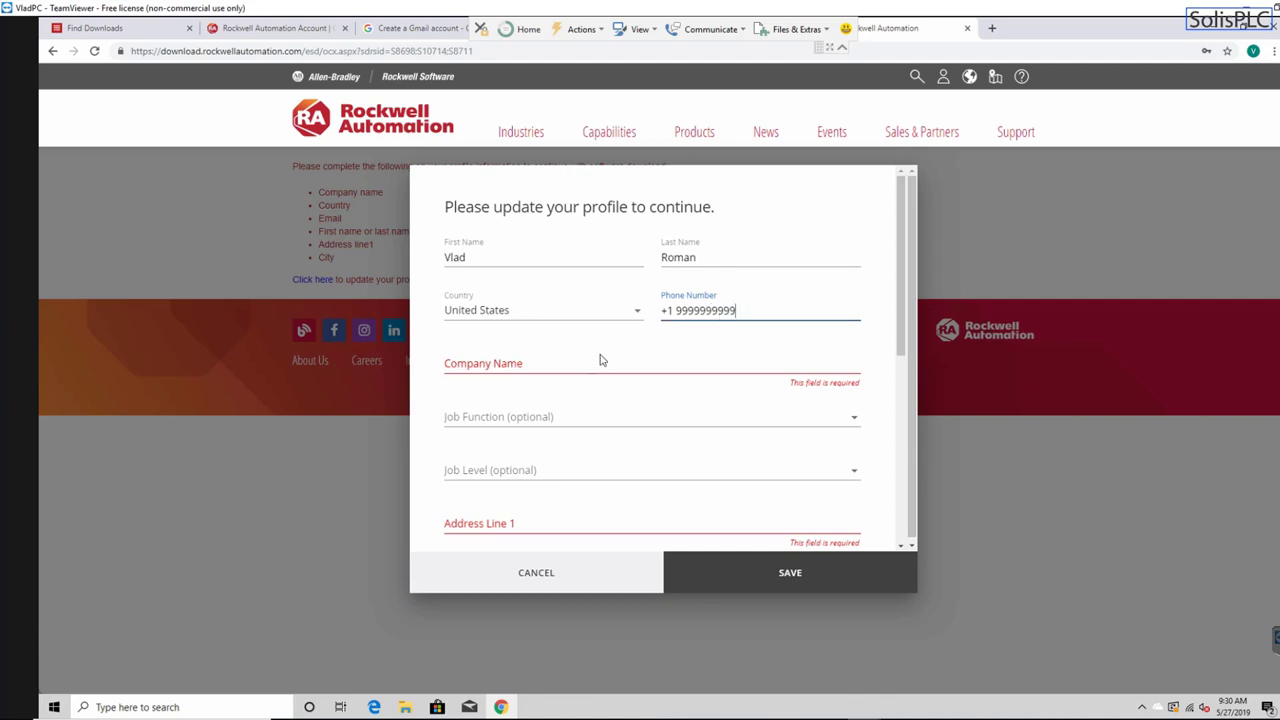
click(582, 364)
text(S)
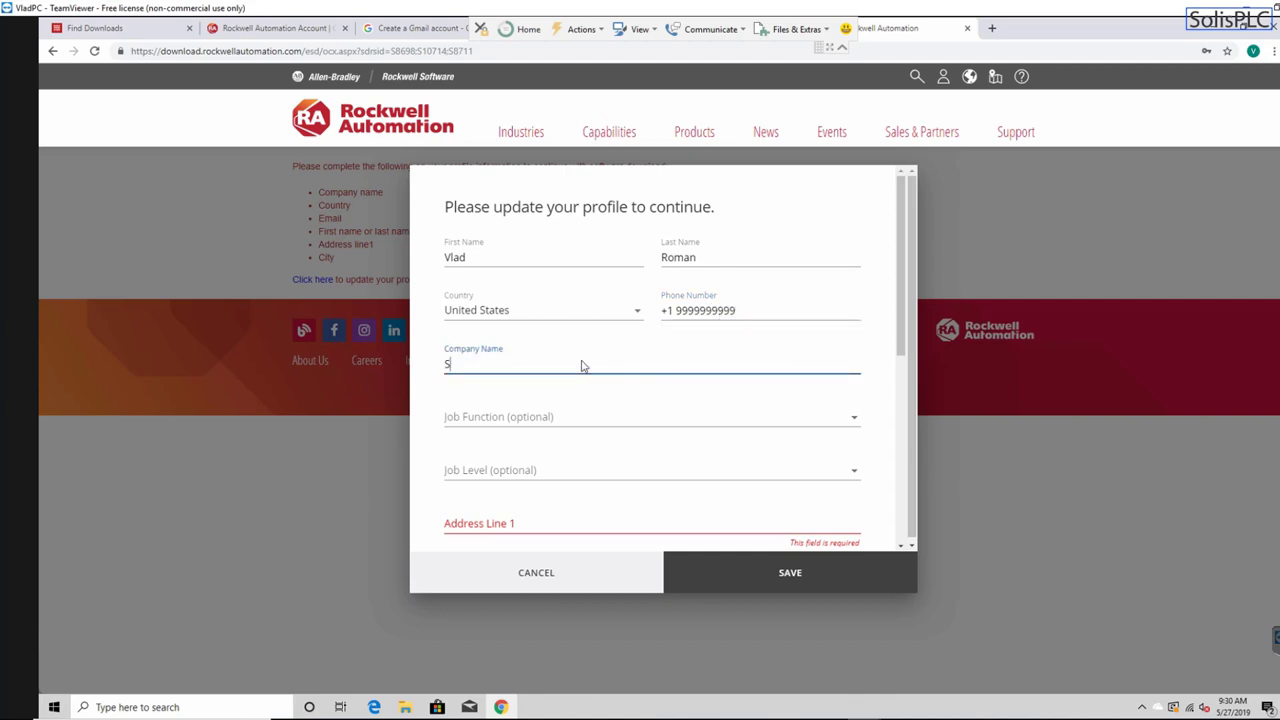
key(BackSpace)
text(Vlad Company)
- Enter the street address in Address Line 1 and the city
scroll(560, 372, down, 1)
click(546, 392)
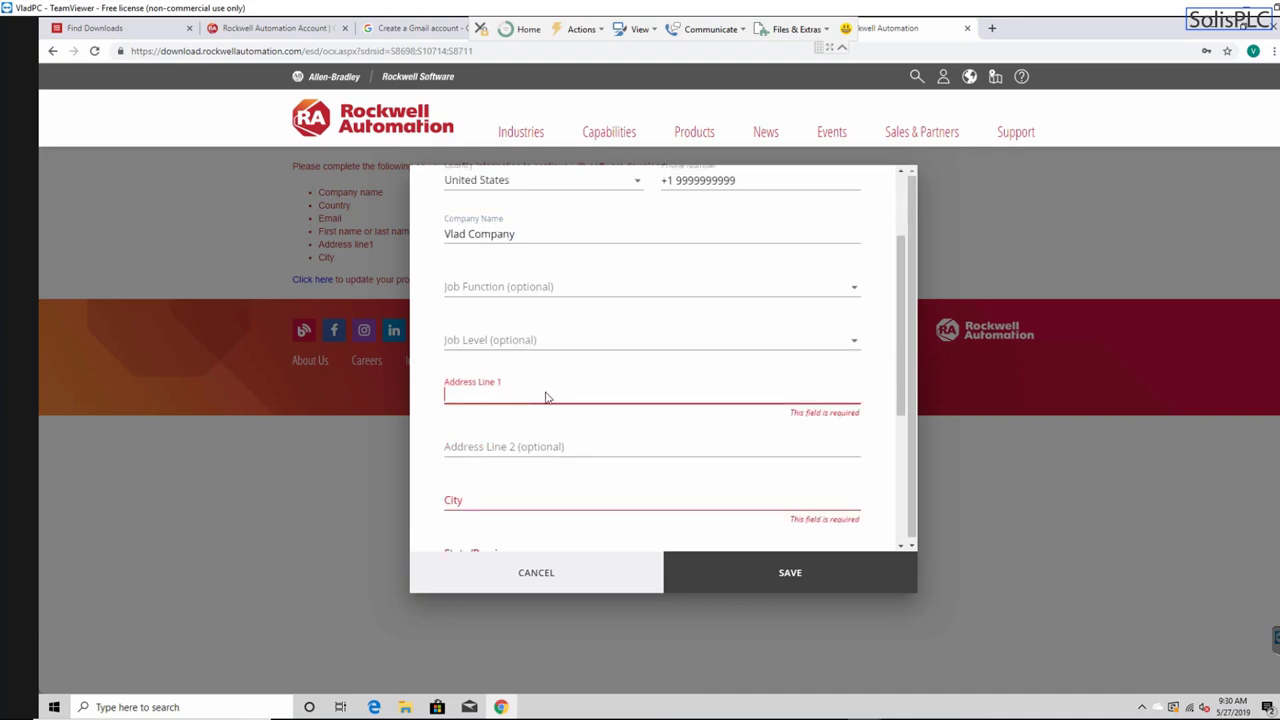
scroll(549, 388, down, 1)
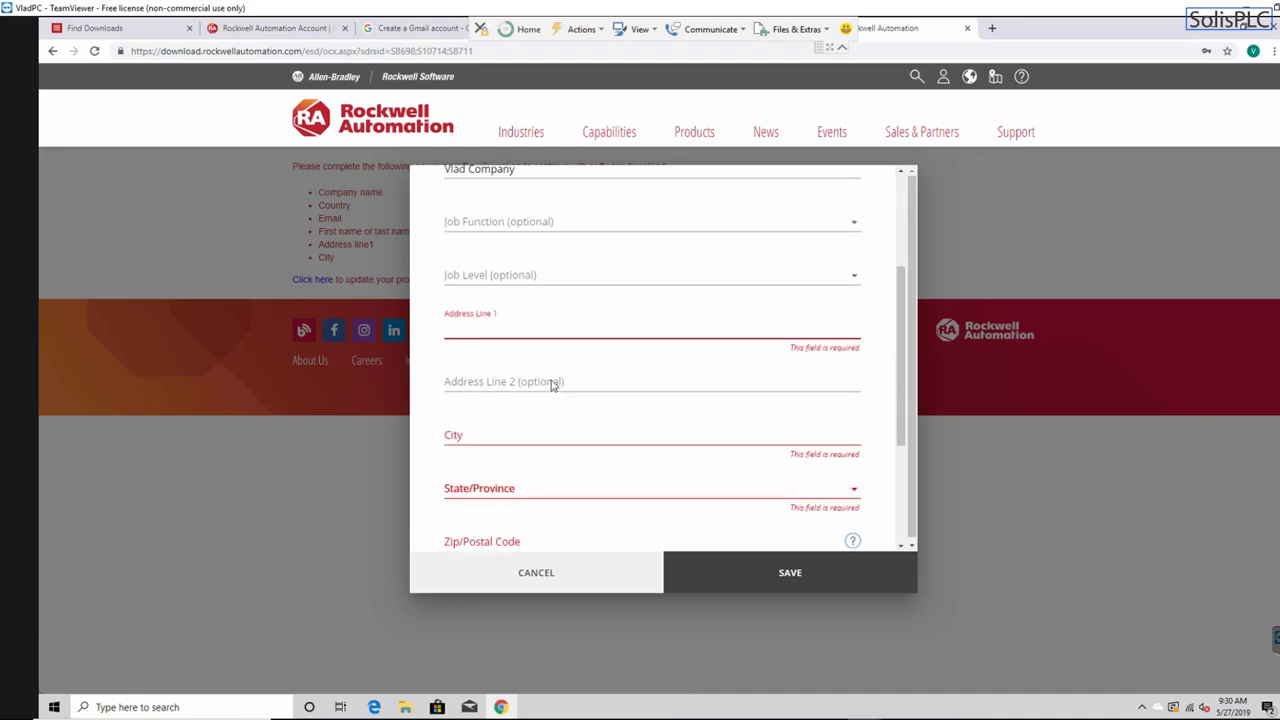
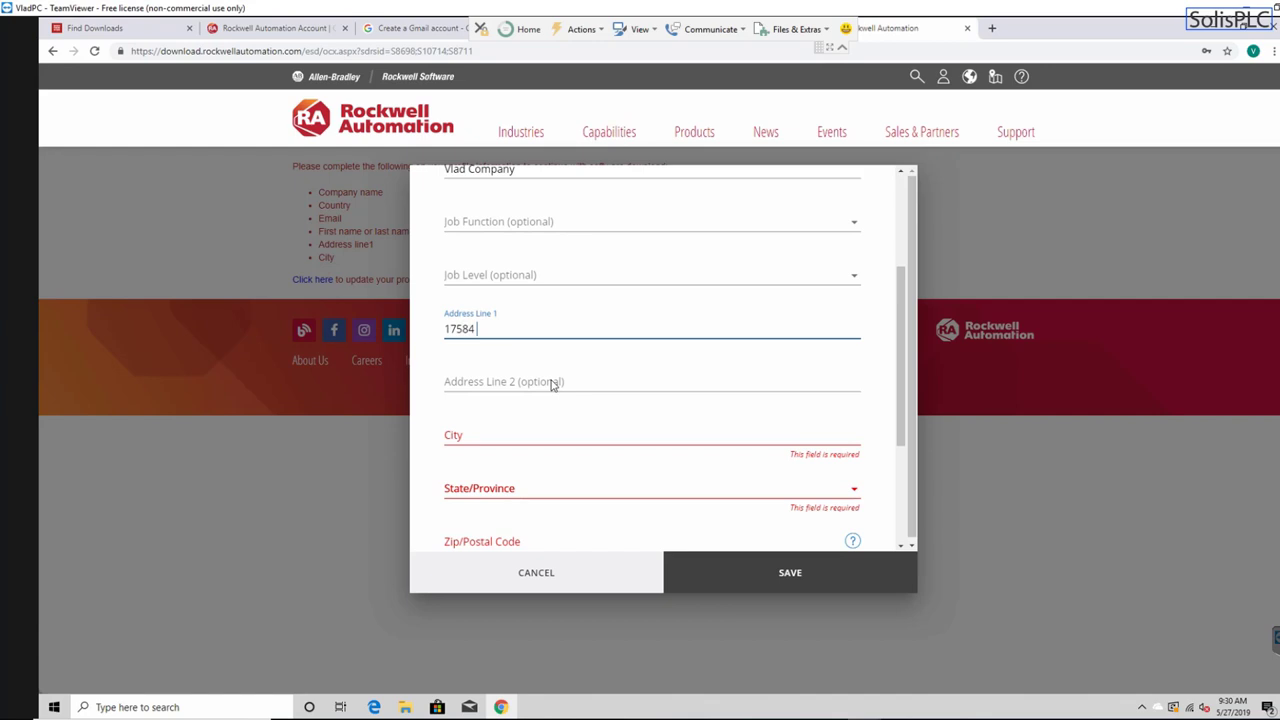
scroll(530, 392, down, 1)
click(503, 385)
text(Torrance)
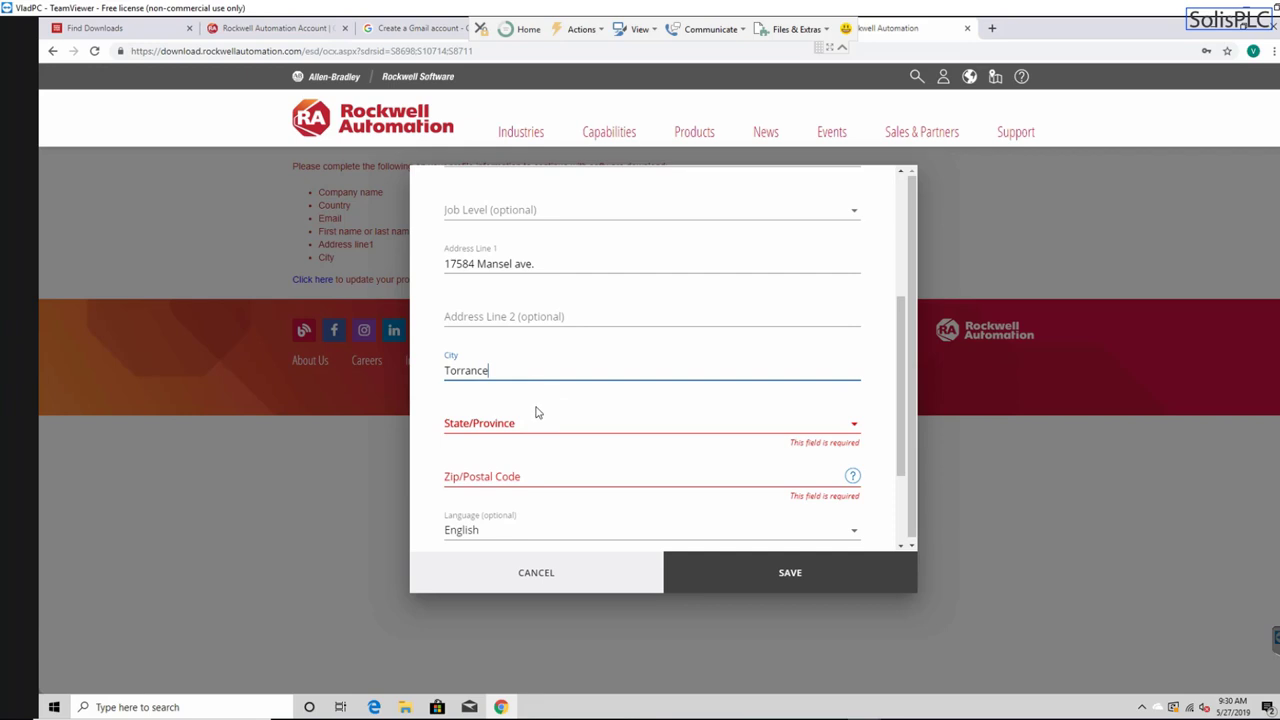
- Choose California as the state, enter the ZIP code, and save the profile
click(534, 418)
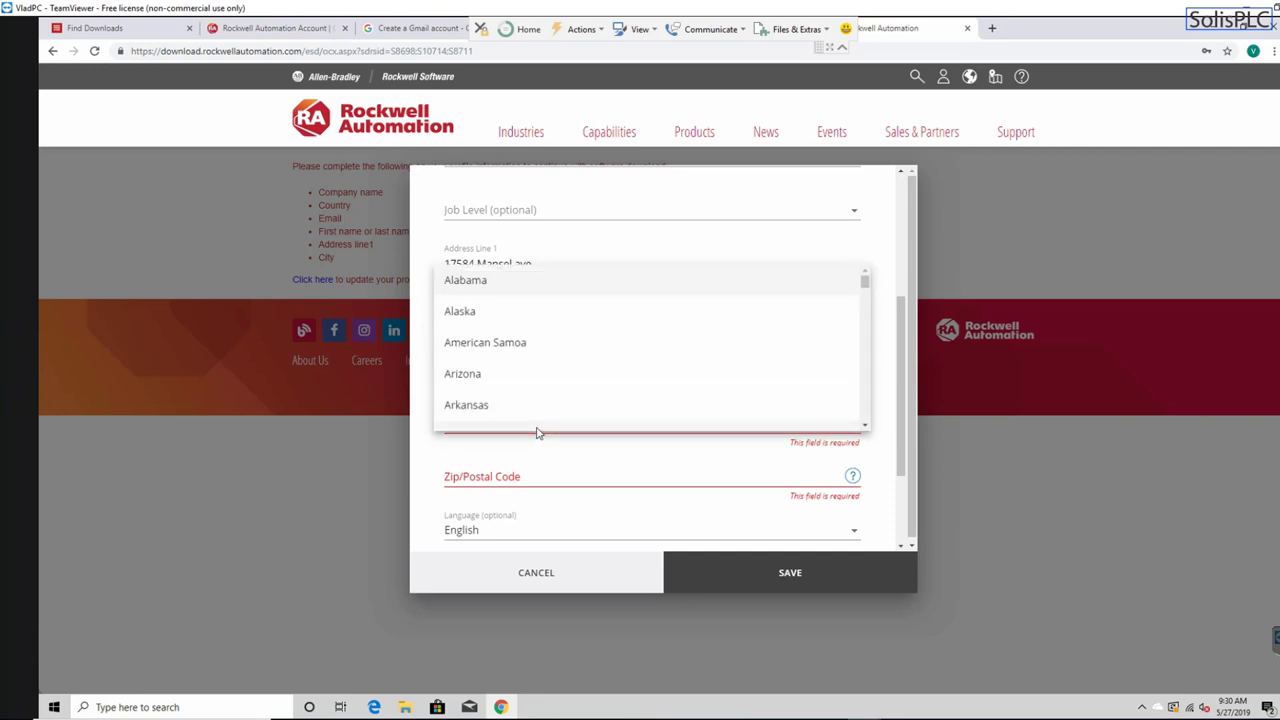
scroll(530, 358, down, 1)
click(508, 310)
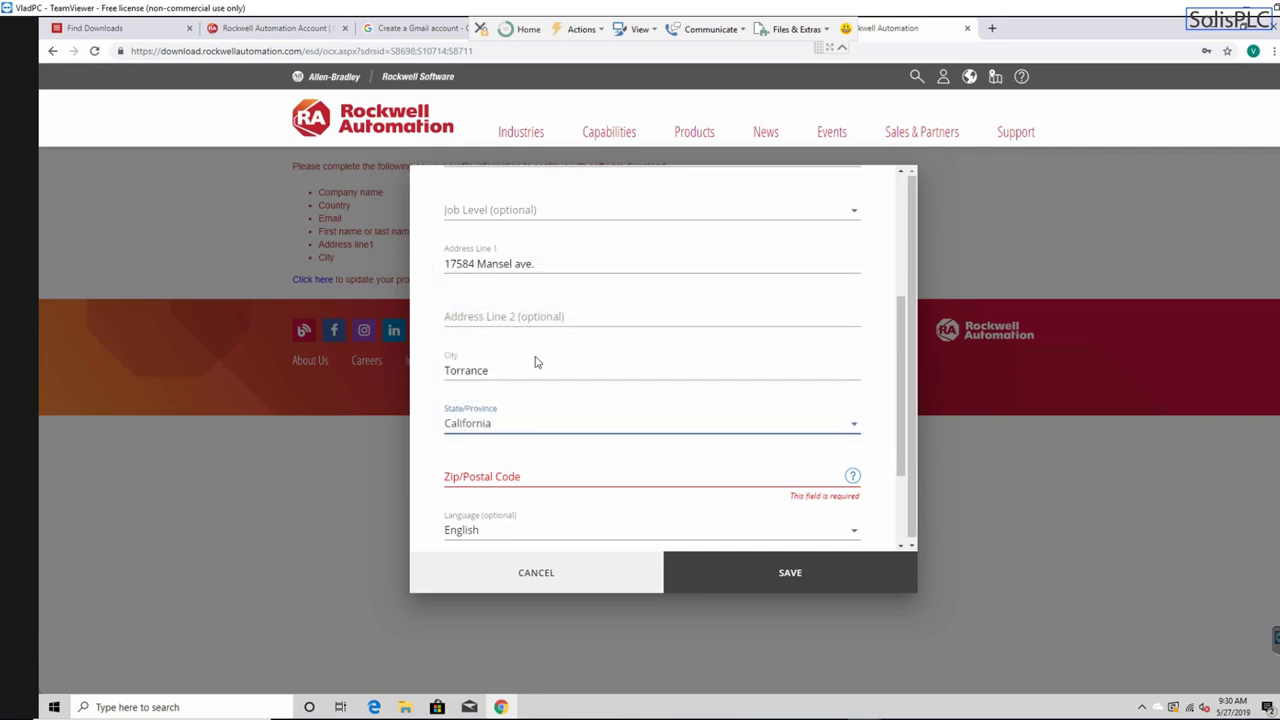
click(550, 484)
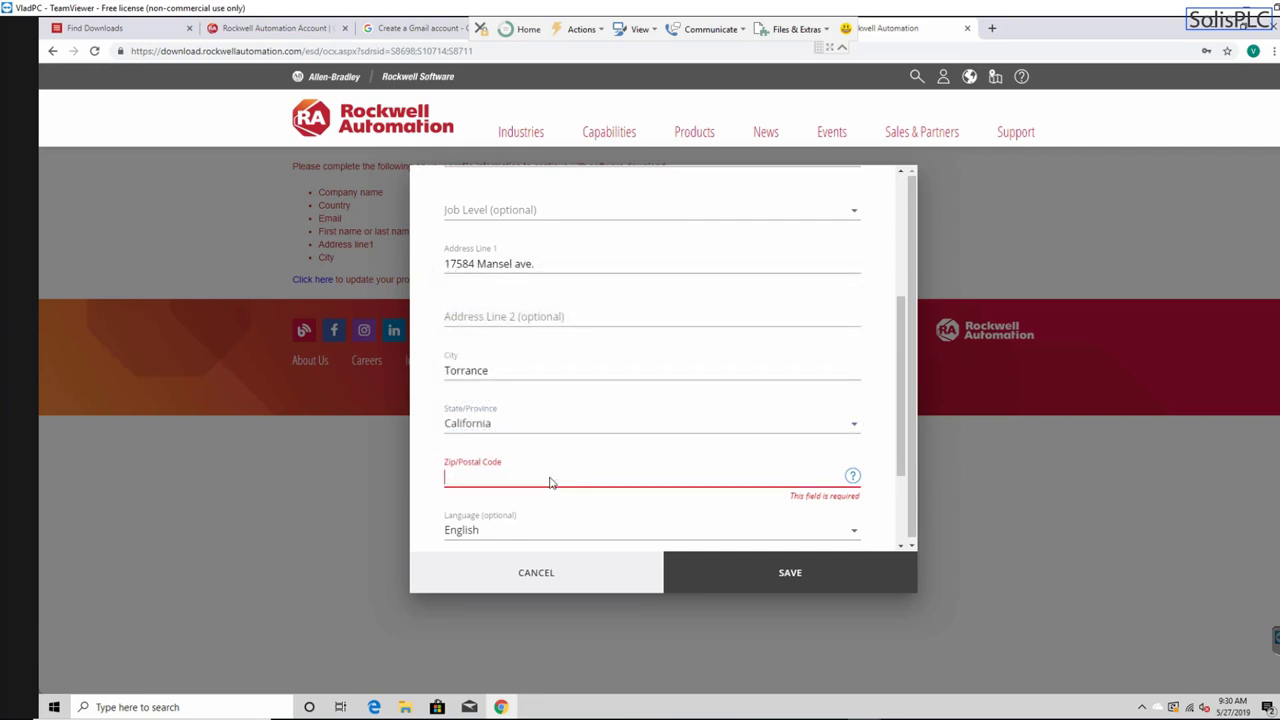
text(90274)
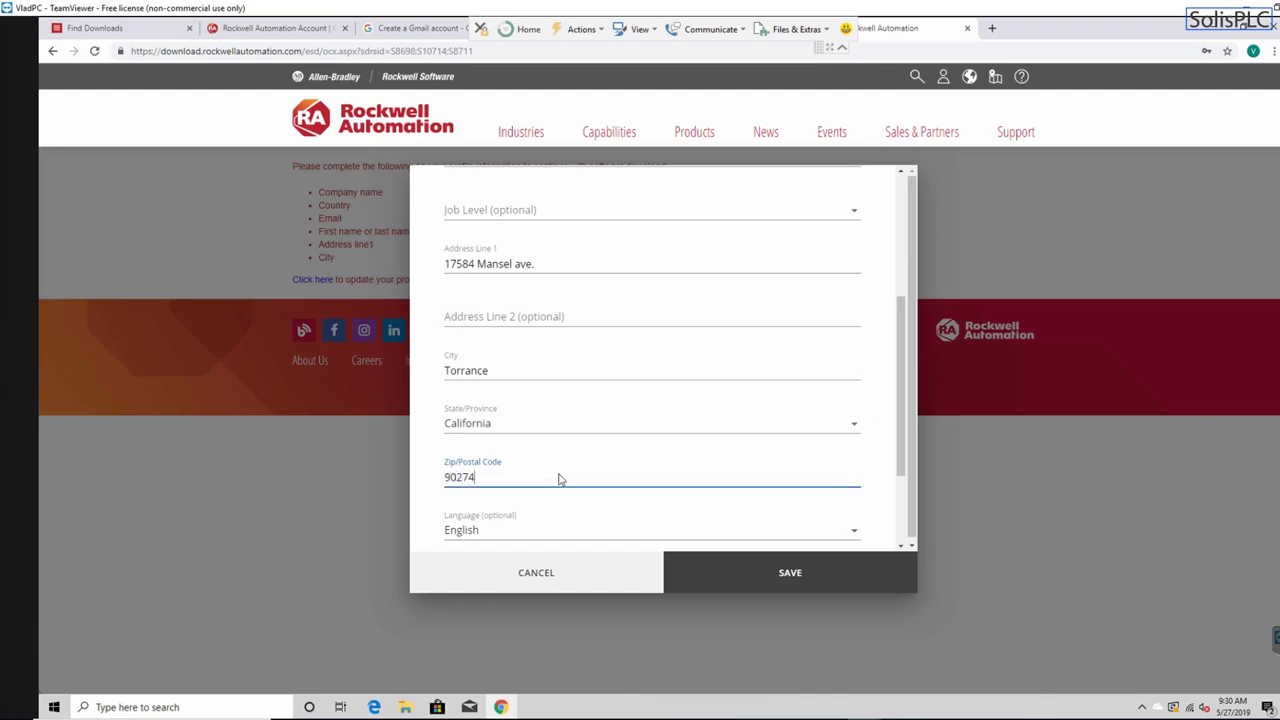
scroll(557, 478, down, 2)
click(759, 573)
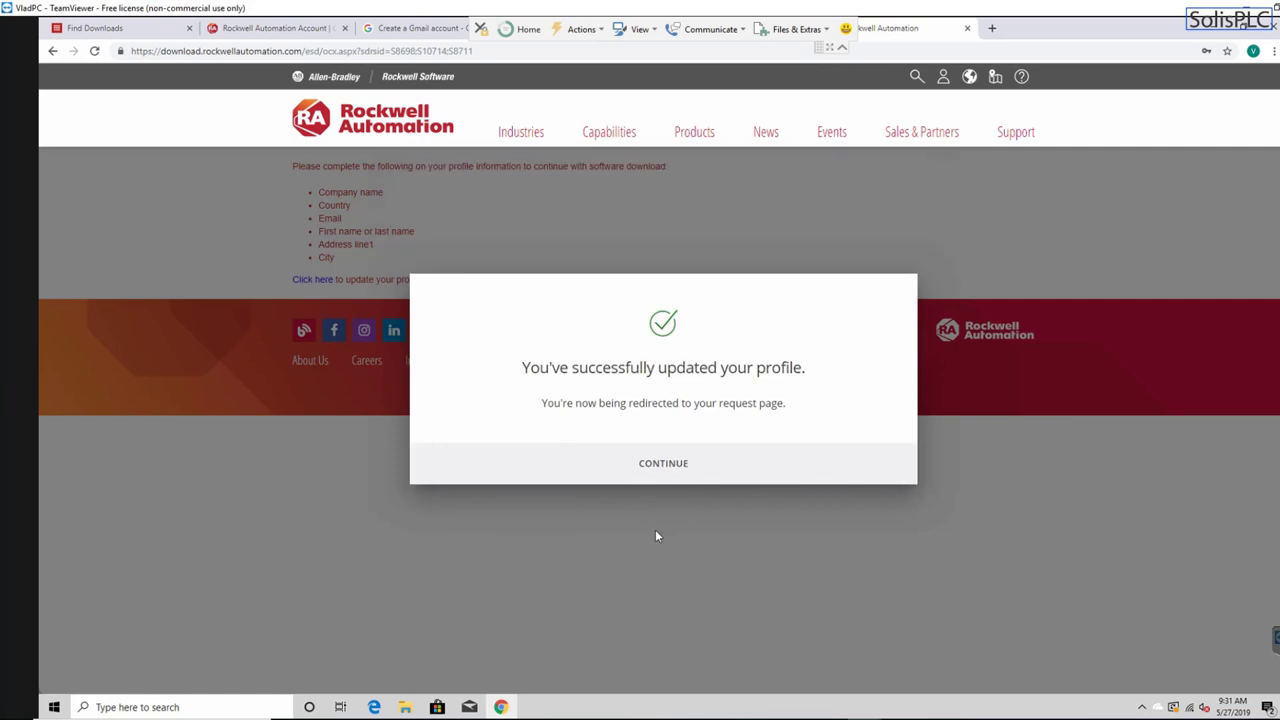
- Continue to the download request and accept the end-user license agreement
click(662, 464)
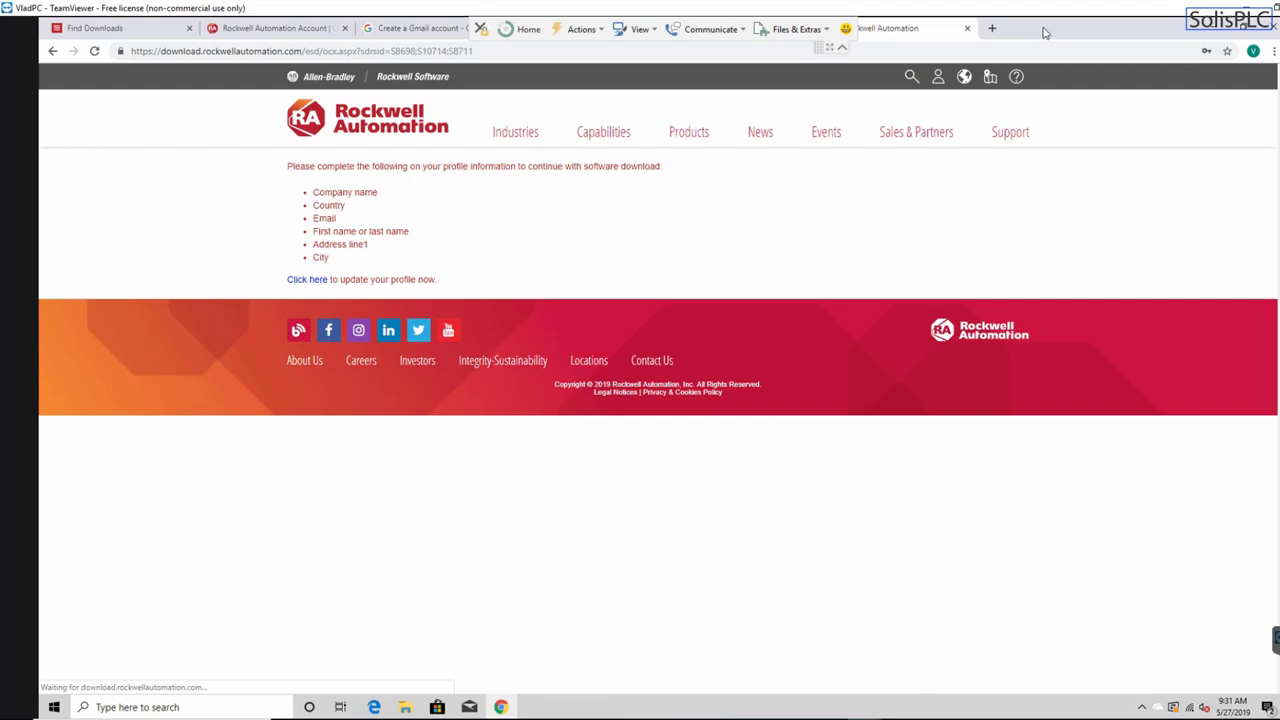
drag(1048, 48, 890, 96)
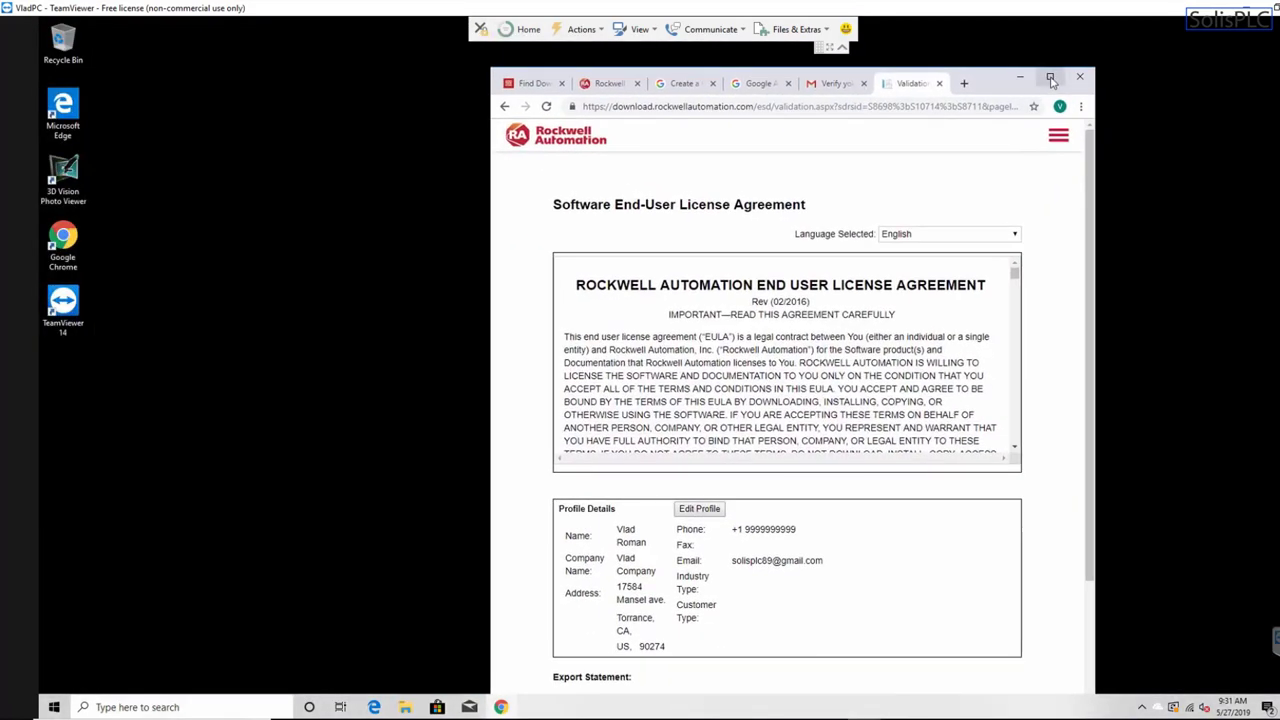
click(1051, 81)
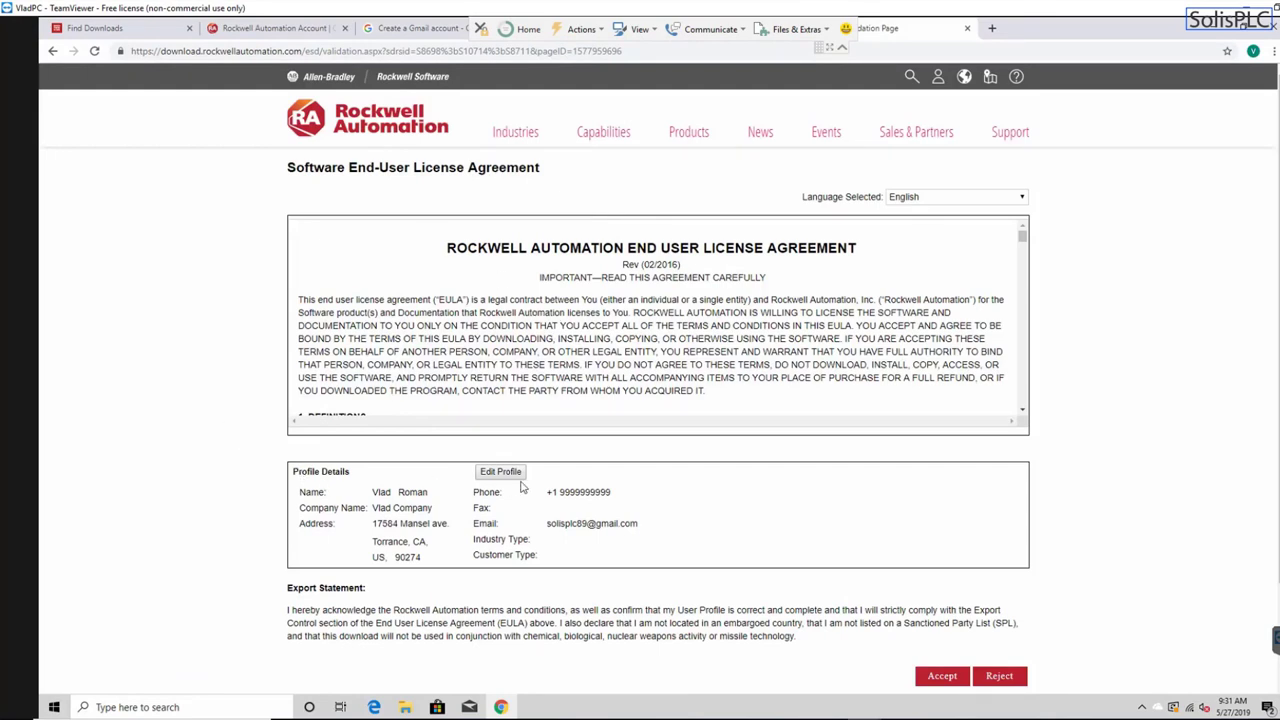
scroll(830, 540, down, 1)
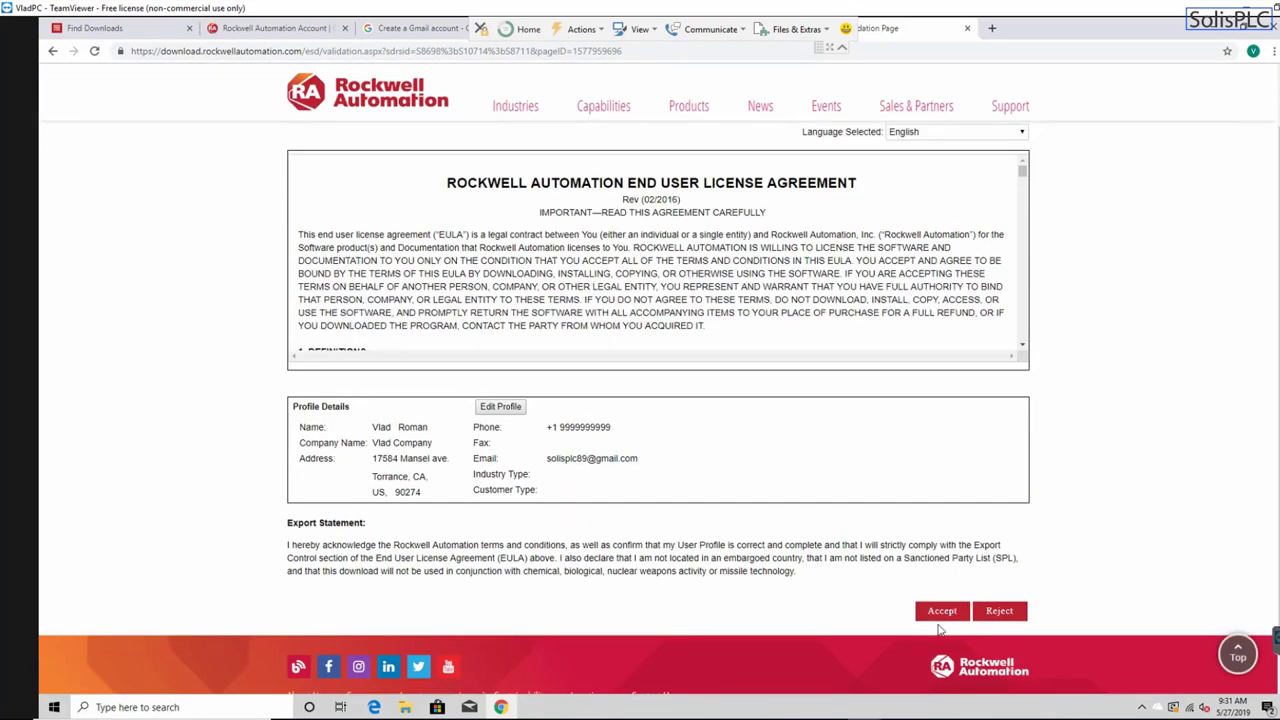
click(942, 611)
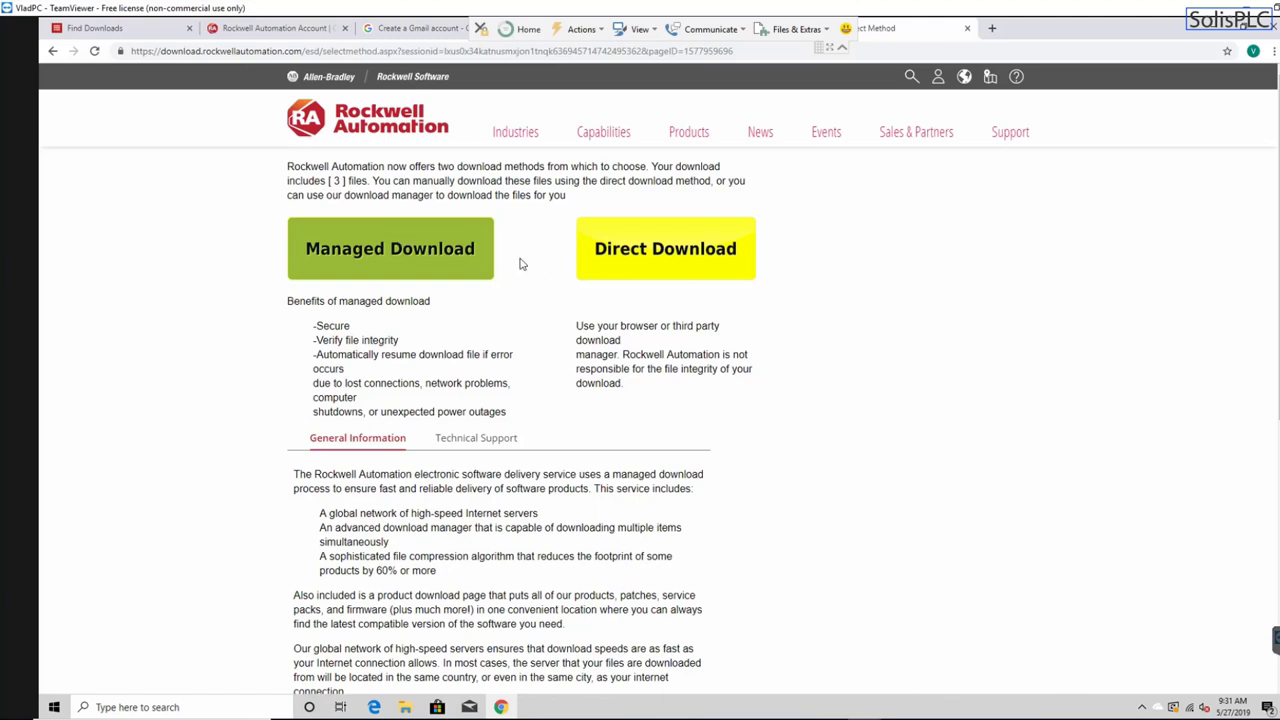
- Choose Direct Download and start the Emulate 500, Micro Starter Lite and RSLinx Classic Lite installers
click(690, 257)
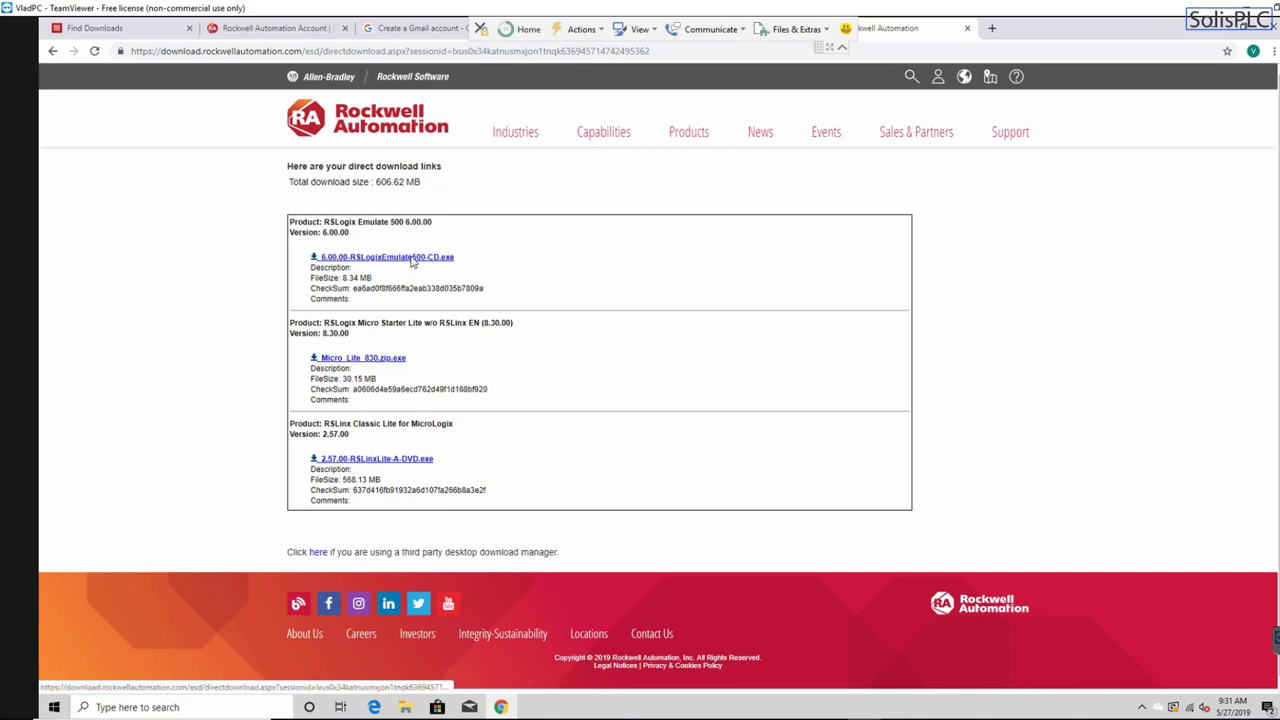
click(412, 258)
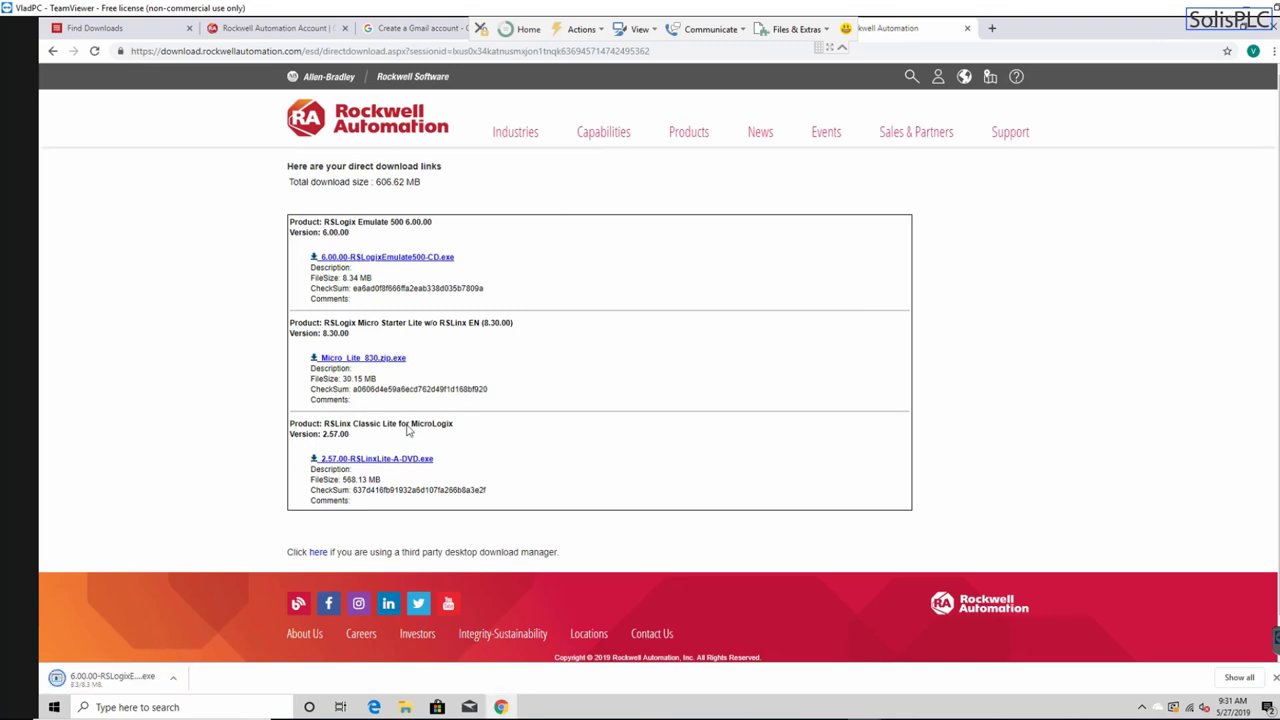
click(383, 359)
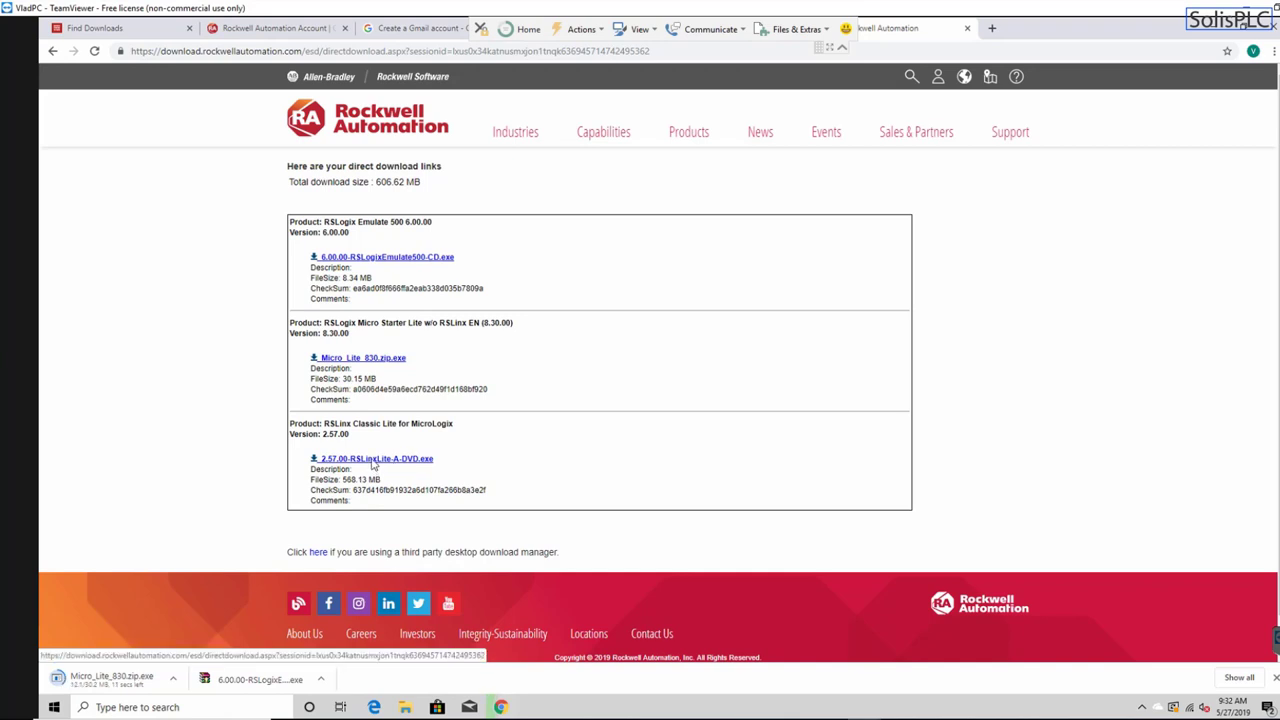
click(372, 460)
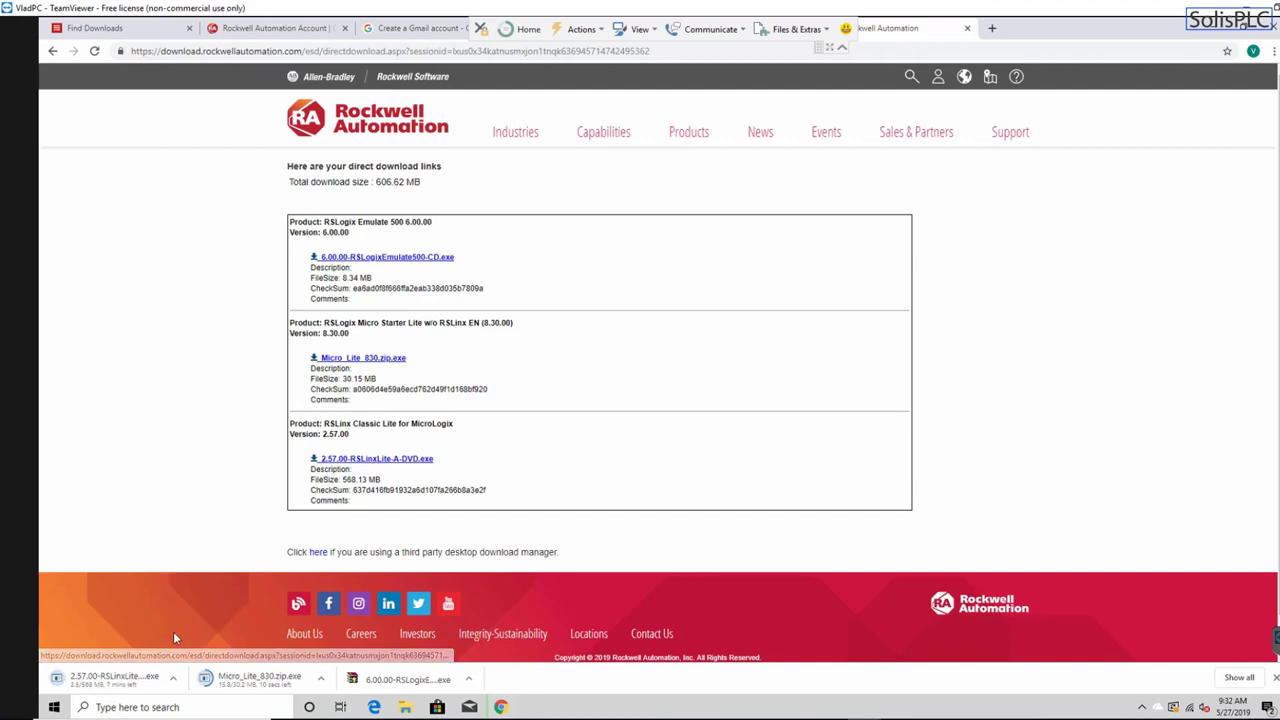
click(470, 680)
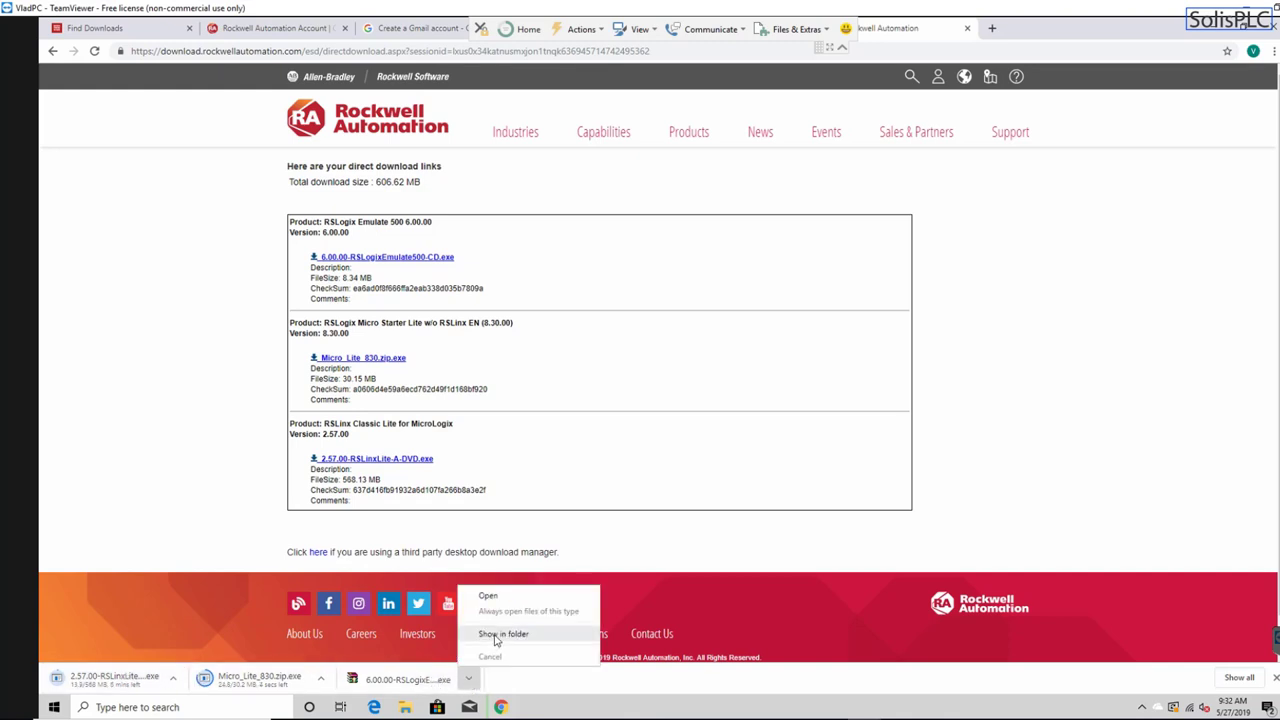
- Show the downloaded Emulate 500 installer in its Downloads folder in File Explorer
click(497, 638)
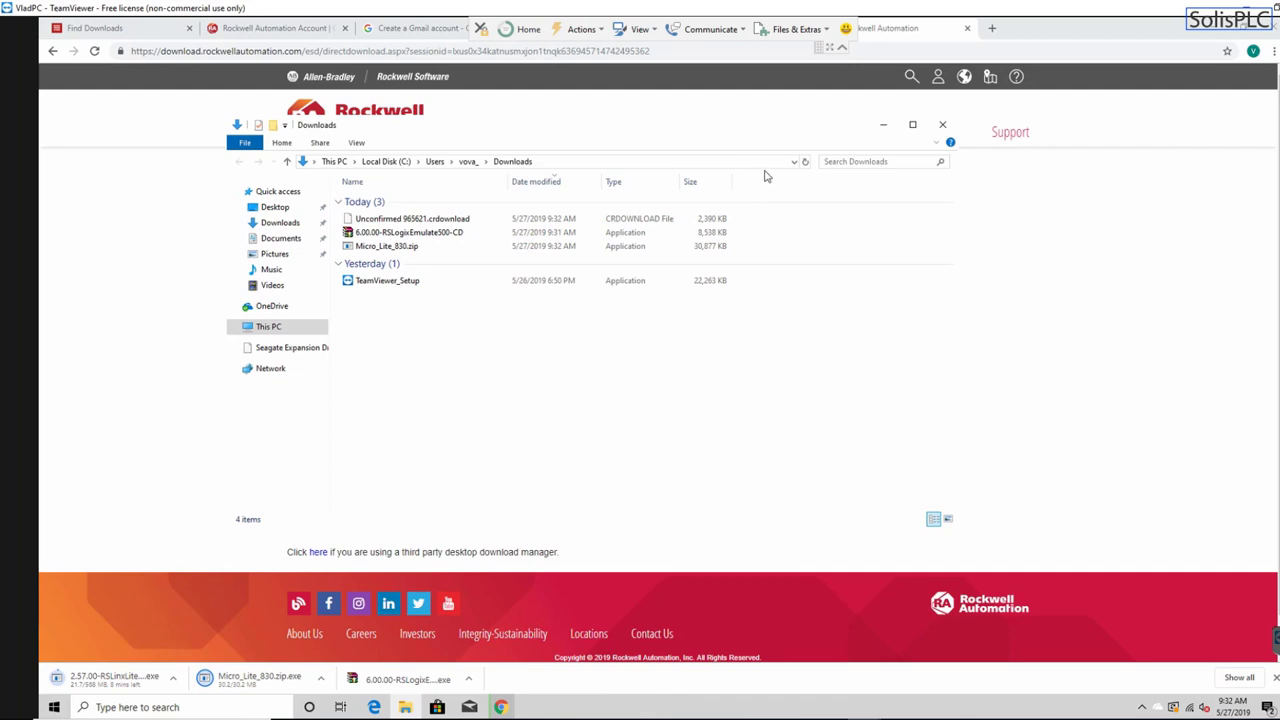
mouse_move(671, 134)
mouse_down()
mouse_move(617, 149)
mouse_move(629, 134)
mouse_move(662, 135)
mouse_up()
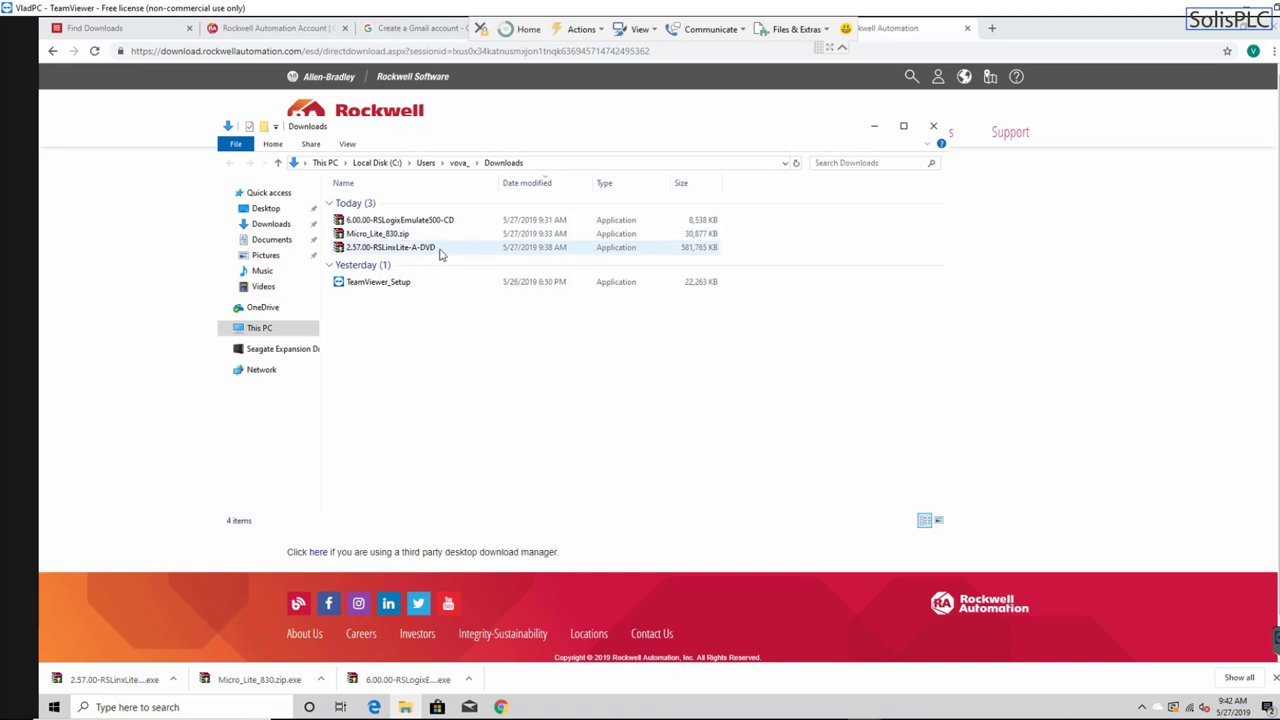
- Run the 2.57.00-RSLinxLite-A-DVD self-extracting archive as administrator and extract it into Downloads
right_click(447, 254)
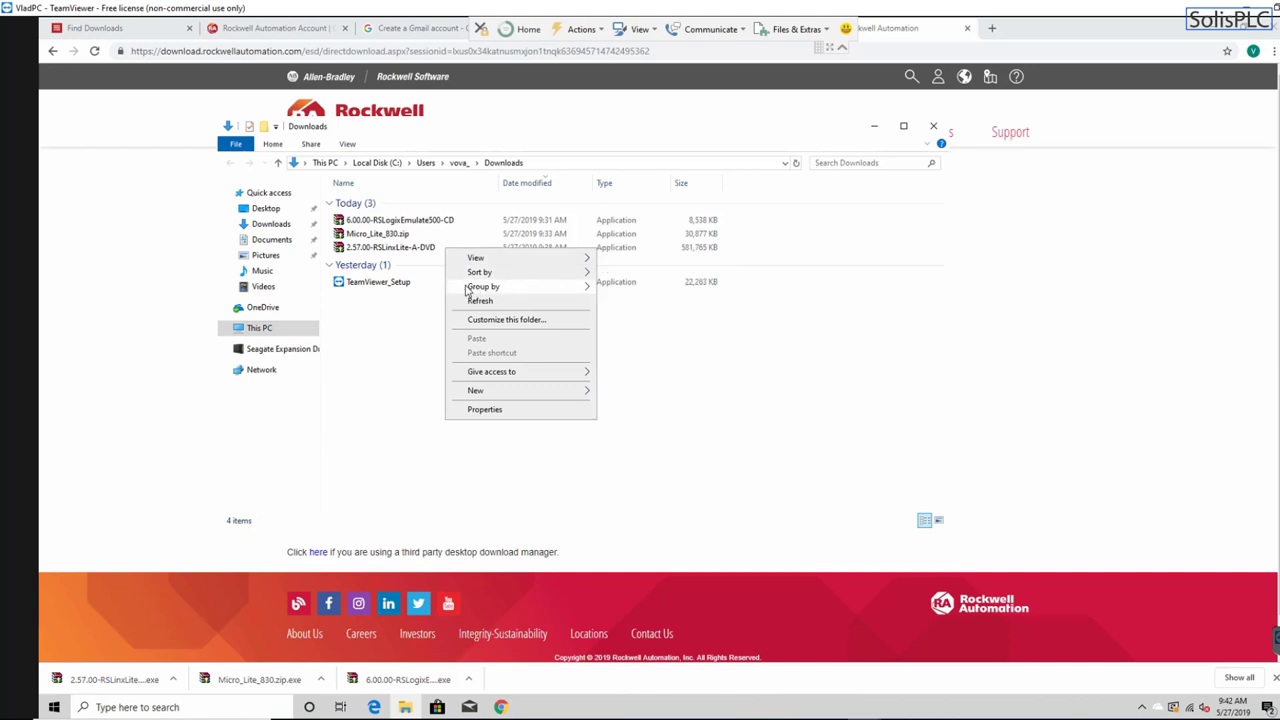
mouse_move(470, 272)
click(405, 252)
right_click(402, 250)
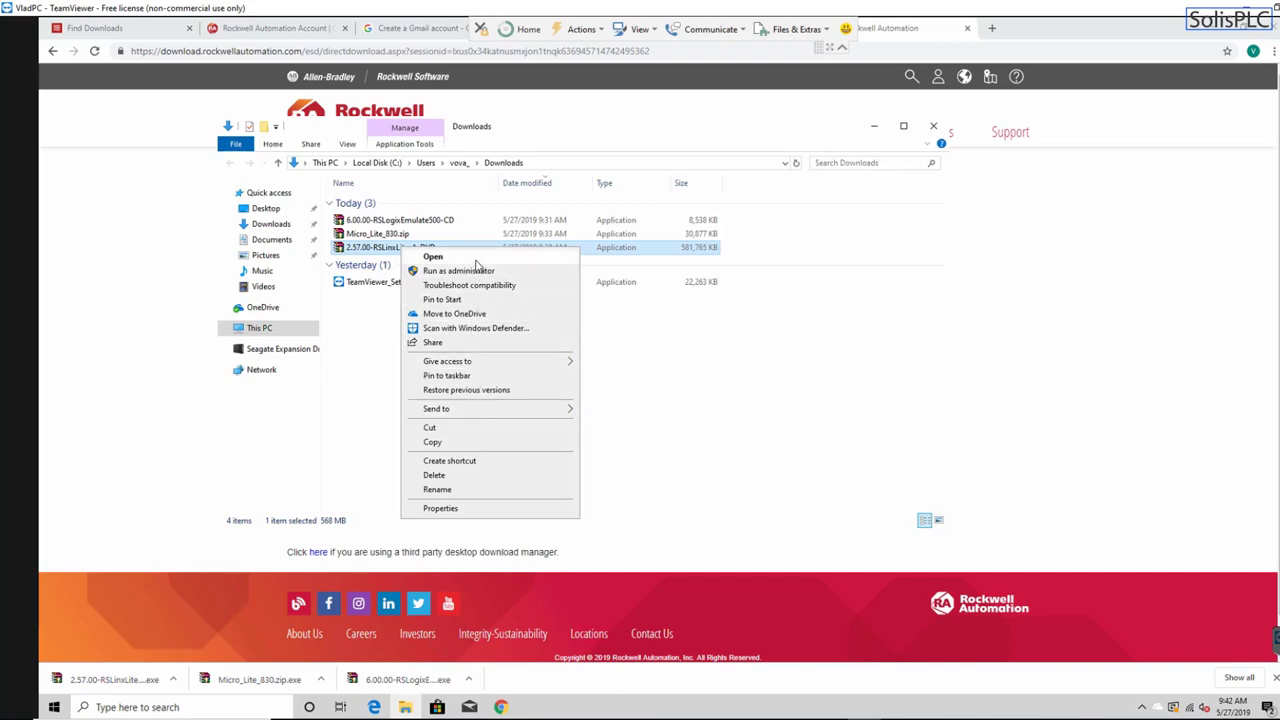
click(476, 270)
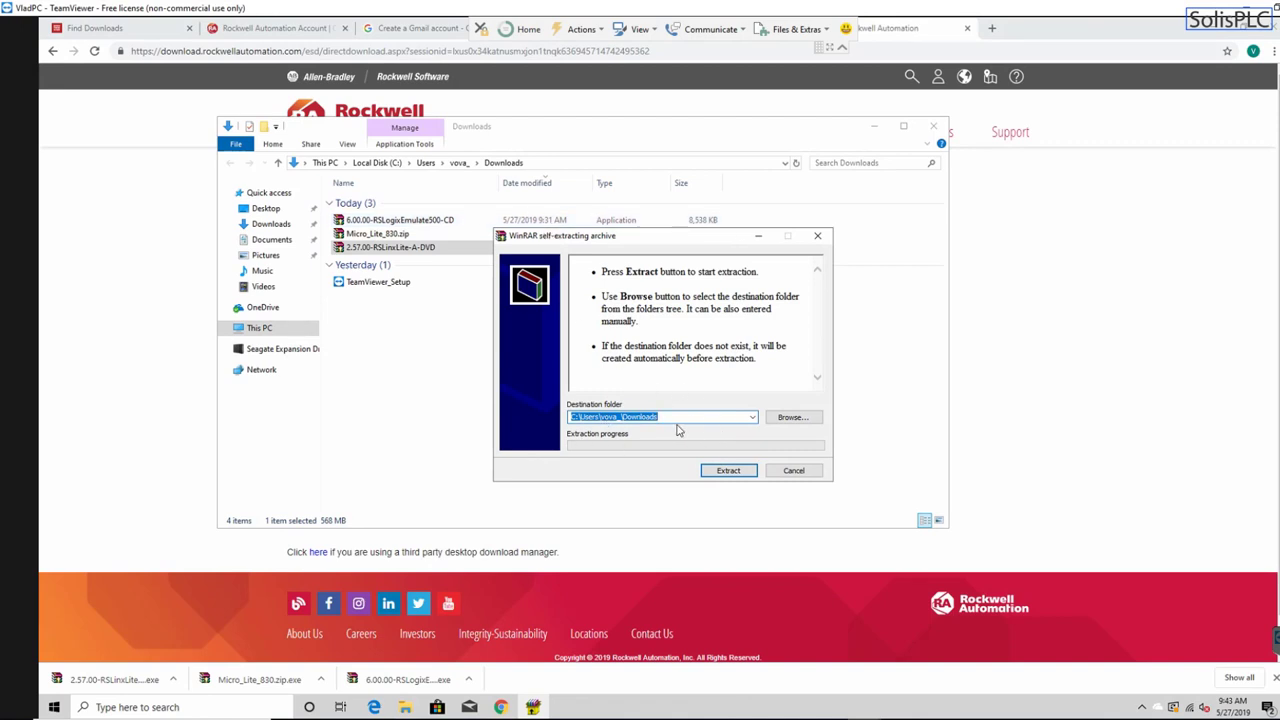
click(731, 472)
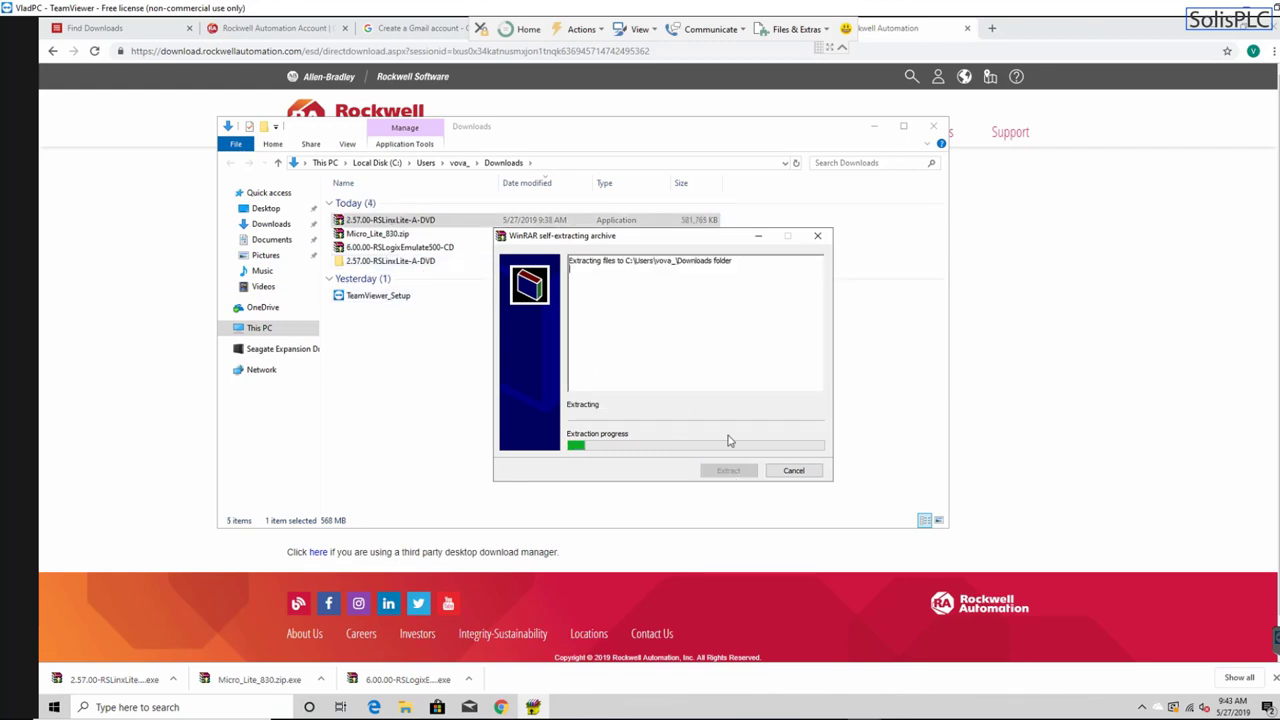
drag(650, 241, 688, 242)
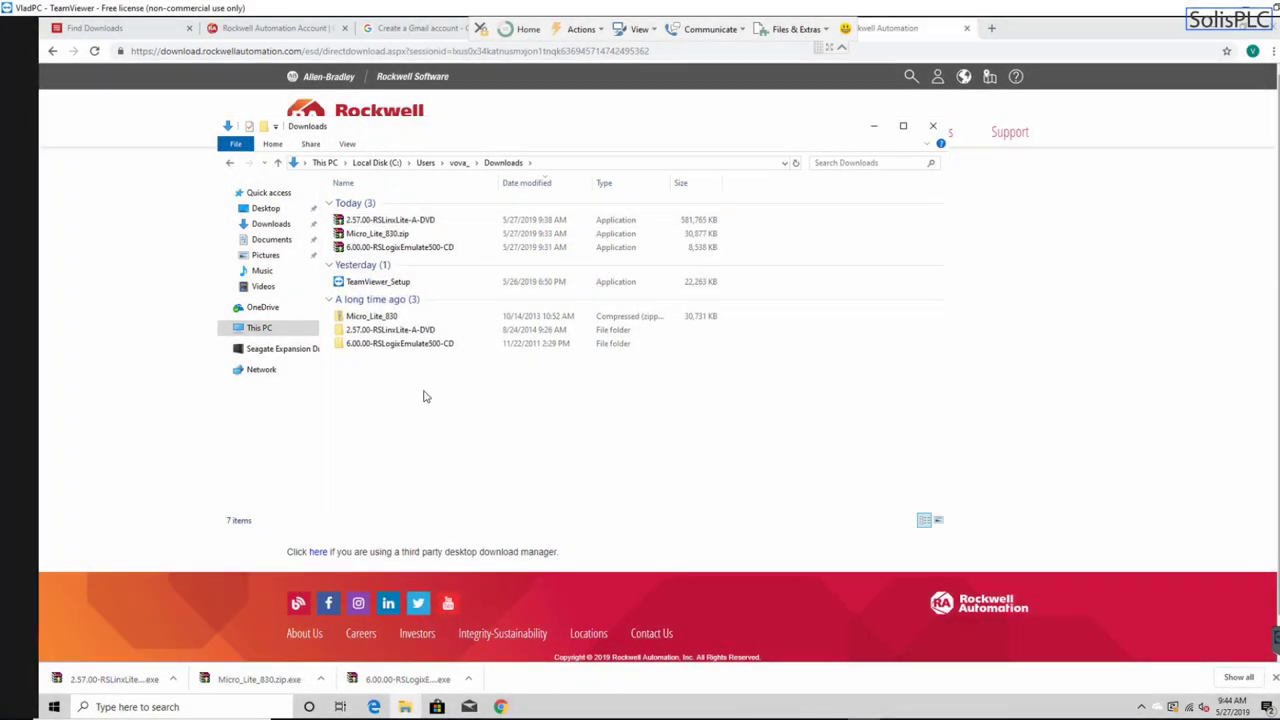
- Extract all of the Micro_Lite_830 zip into a Micro_Lite_830 folder, then return to Downloads
click(394, 318)
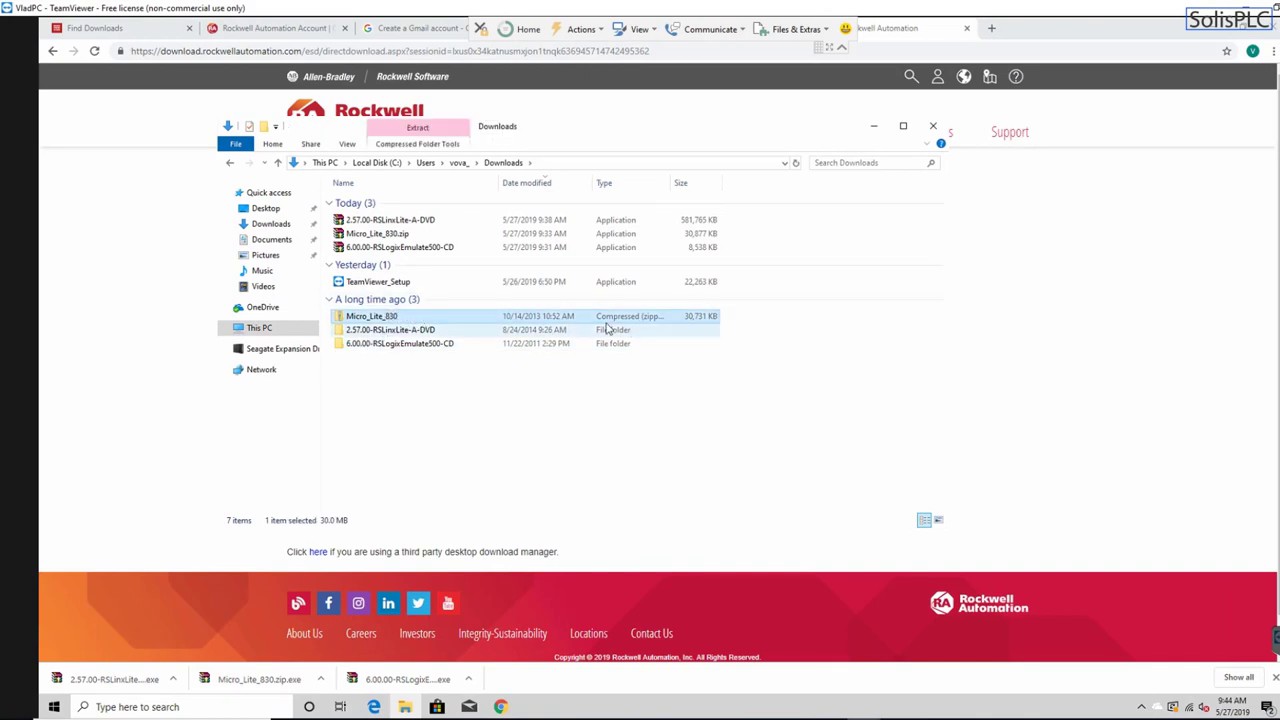
right_click(401, 325)
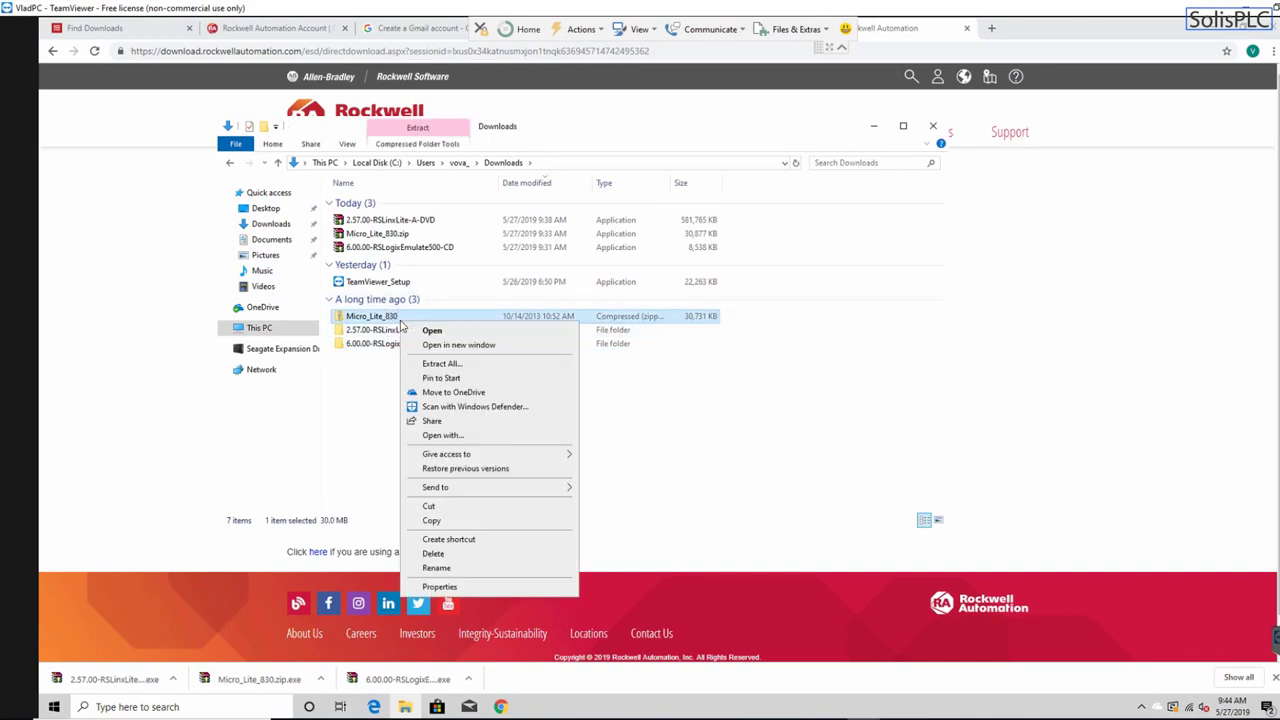
click(443, 364)
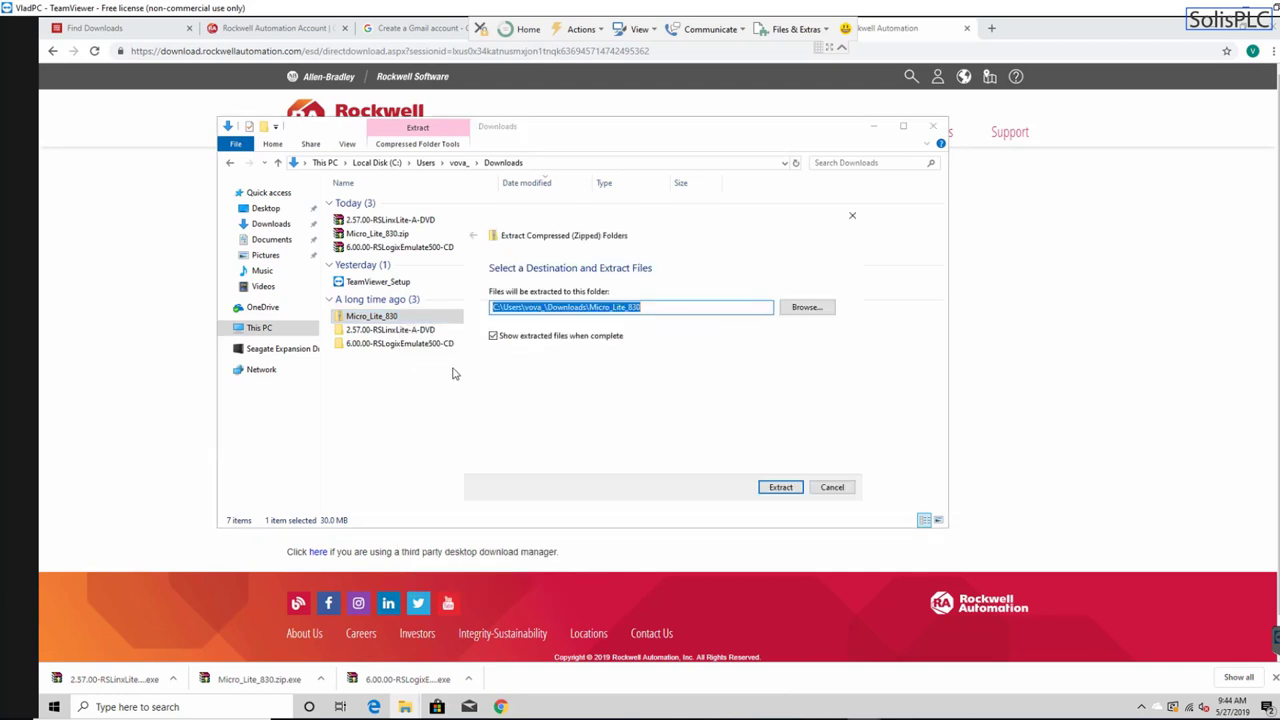
click(776, 487)
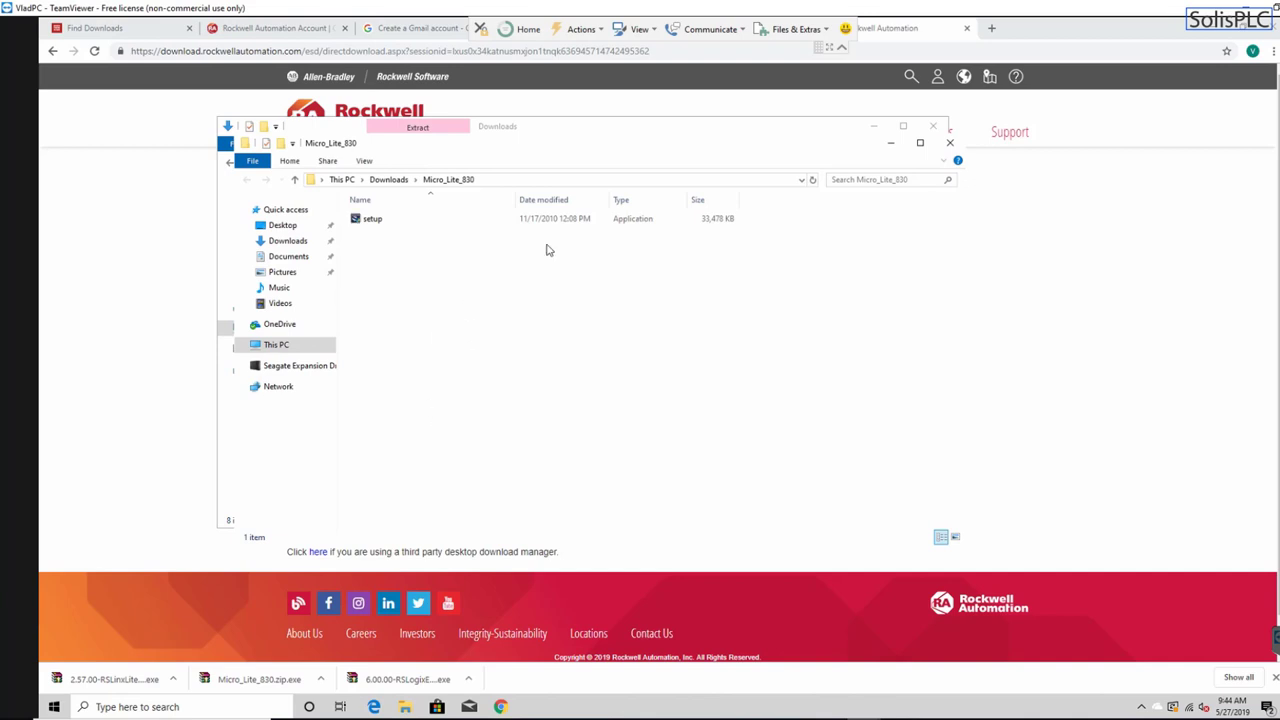
click(388, 179)
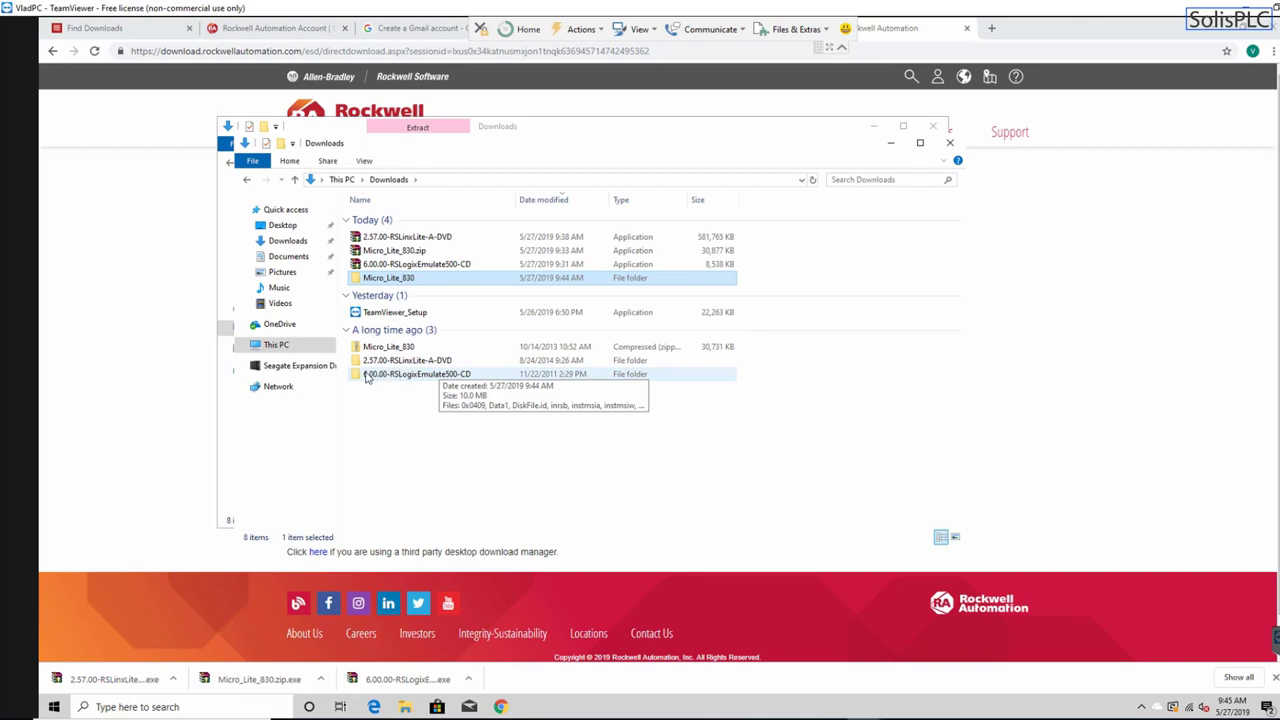
- Open the Micro_Lite_830 folder and launch its RSLogix Micro setup application
double_click(420, 278)
click(374, 222)
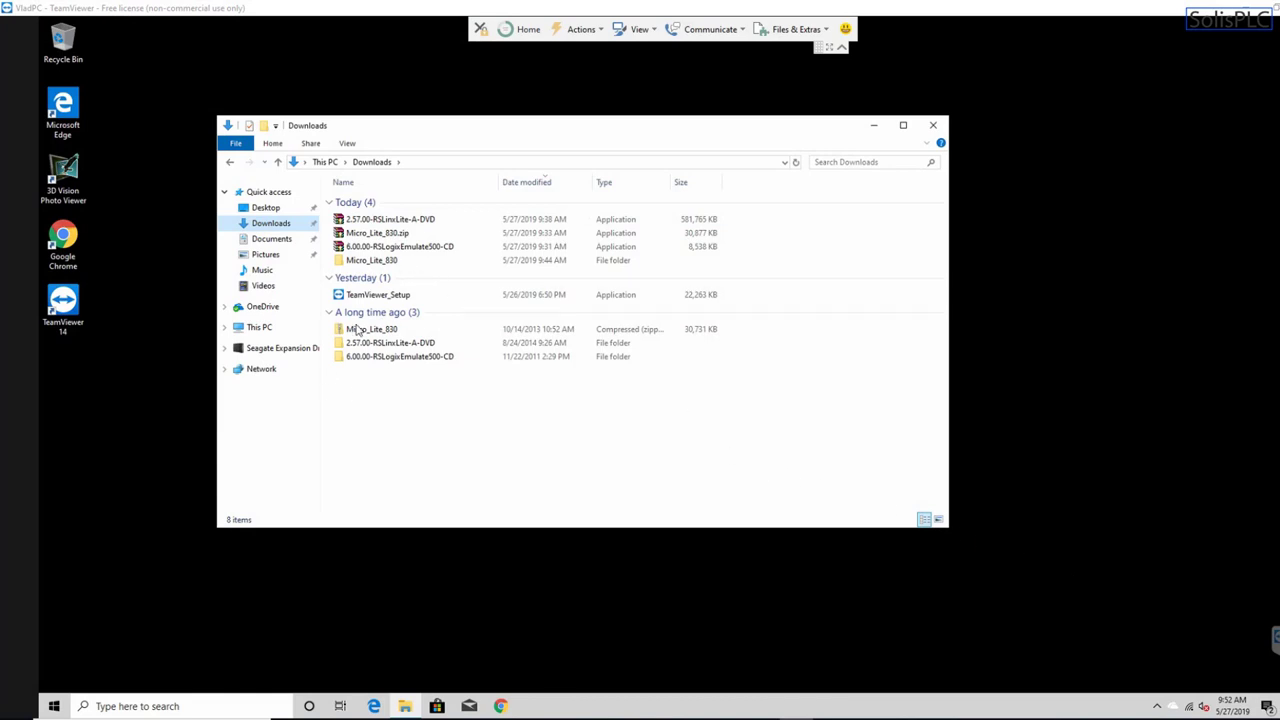
double_click(382, 264)
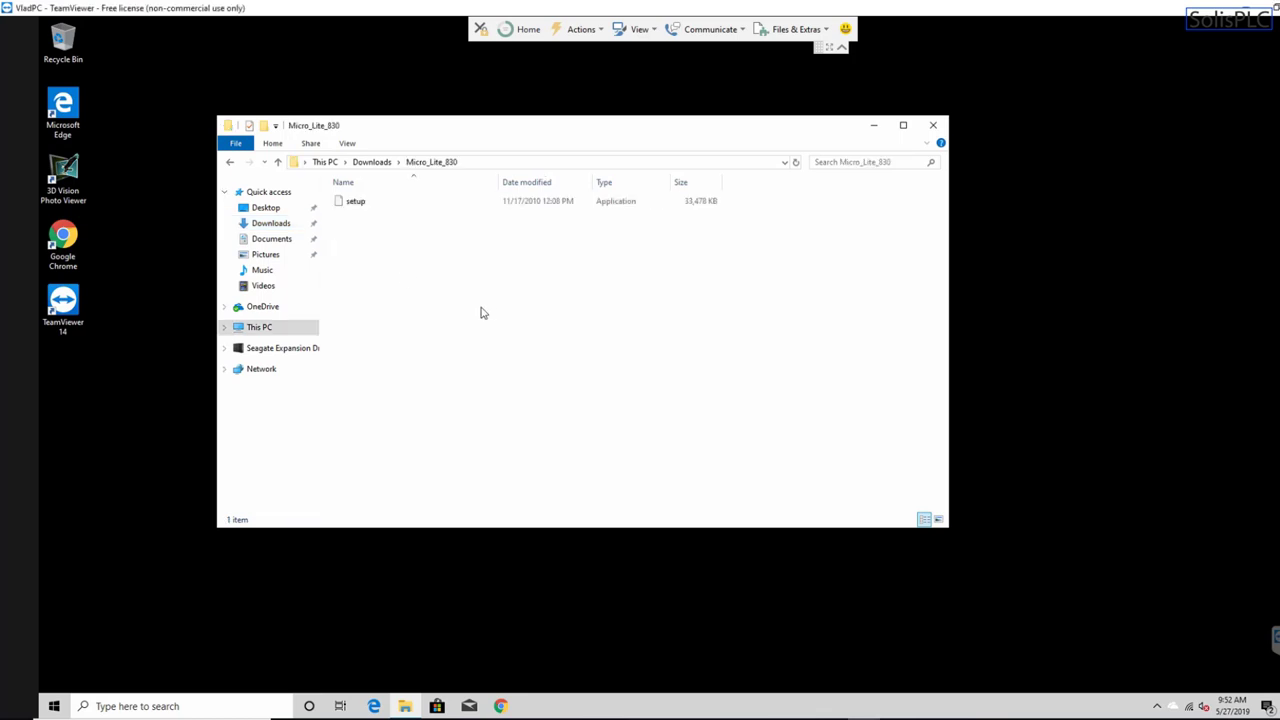
click(376, 206)
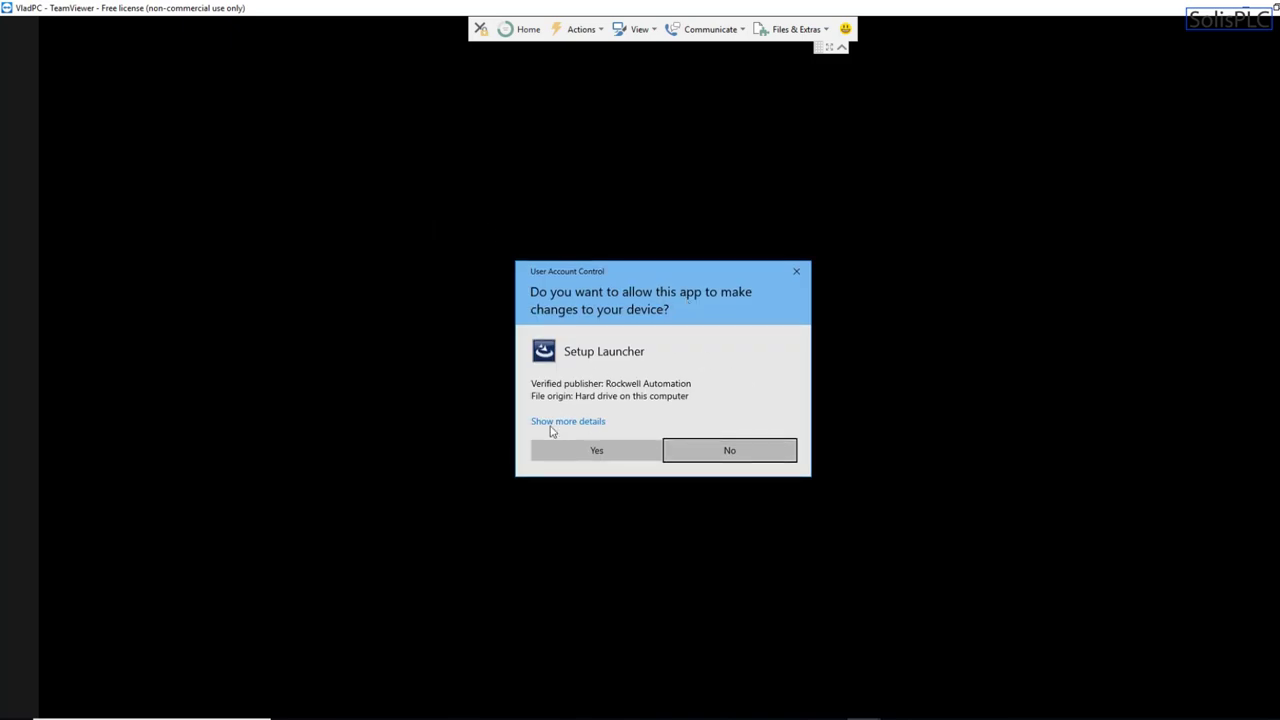
- Approve the Setup Launcher's UAC prompt and minimize File Explorer to reveal the InstallShield welcome page
click(594, 450)
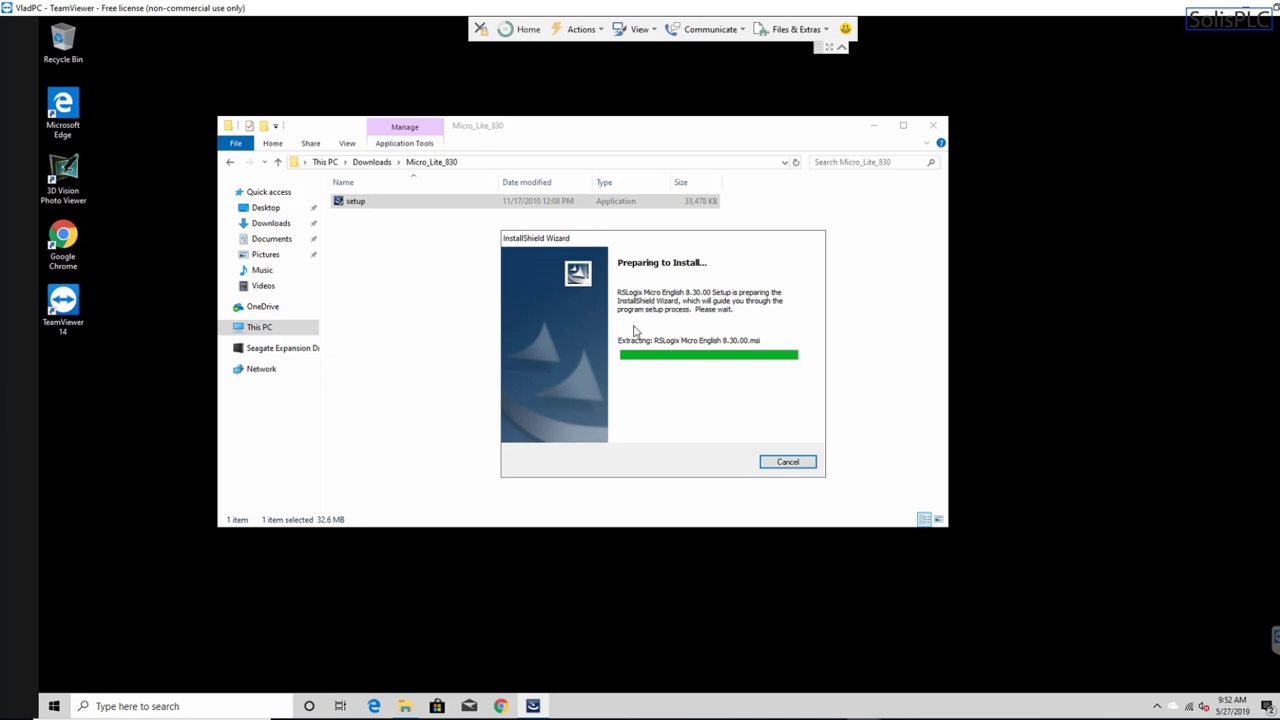
click(369, 163)
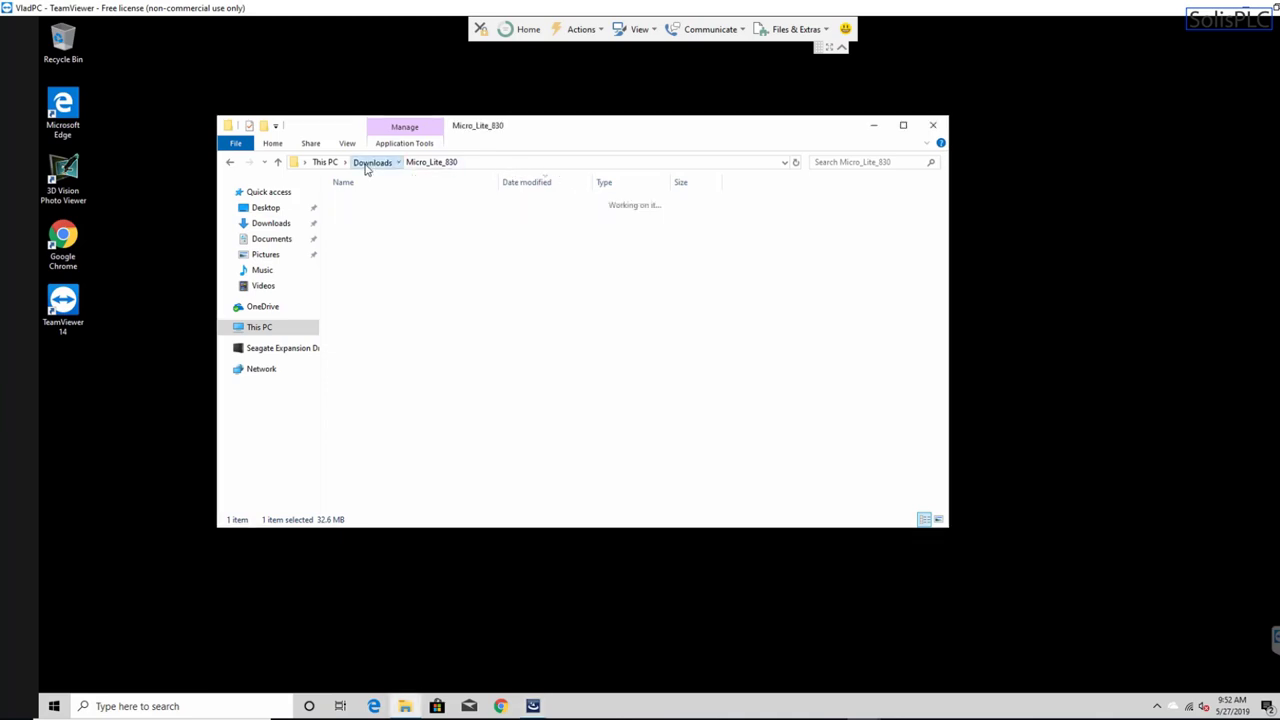
drag(547, 143, 497, 142)
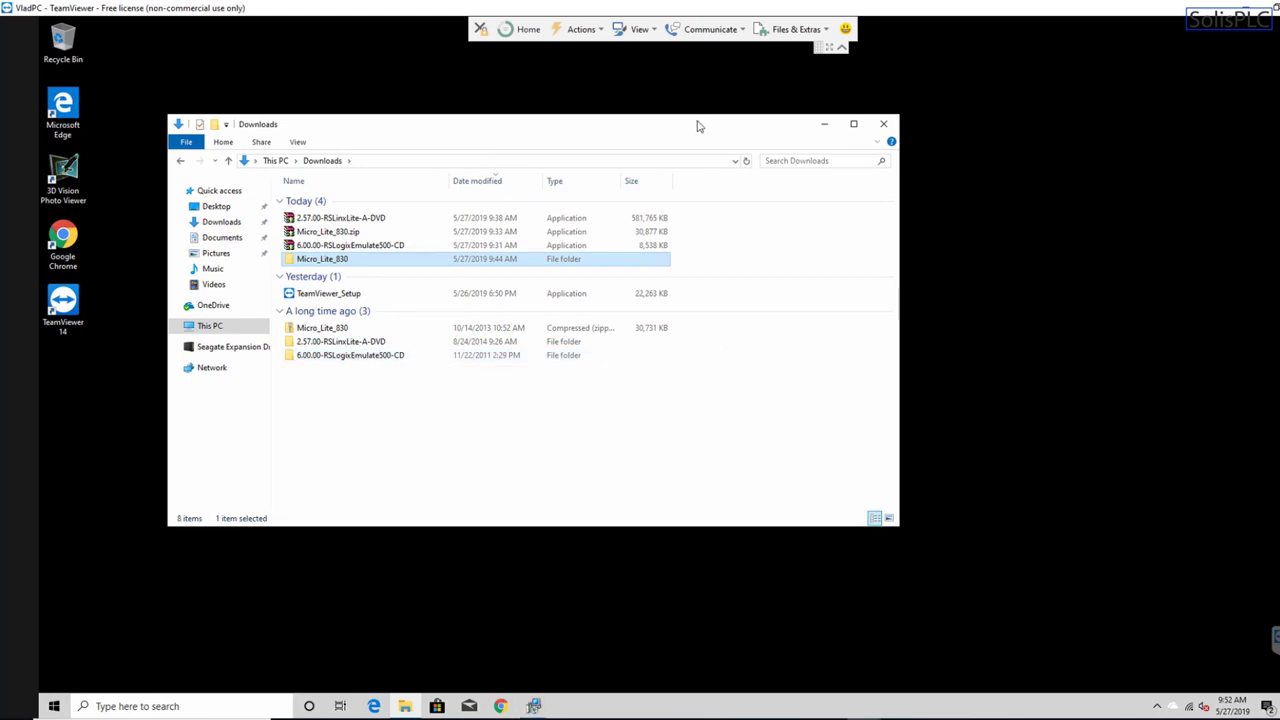
drag(699, 126, 752, 292)
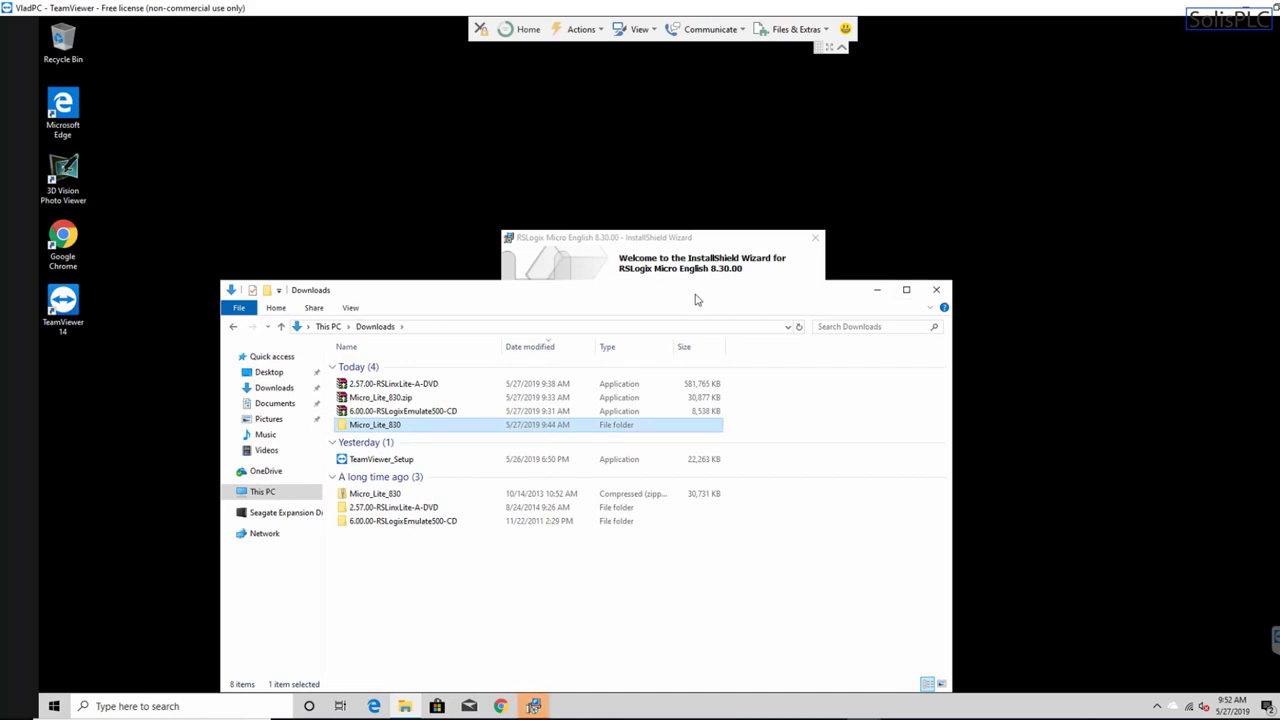
drag(697, 300, 513, 166)
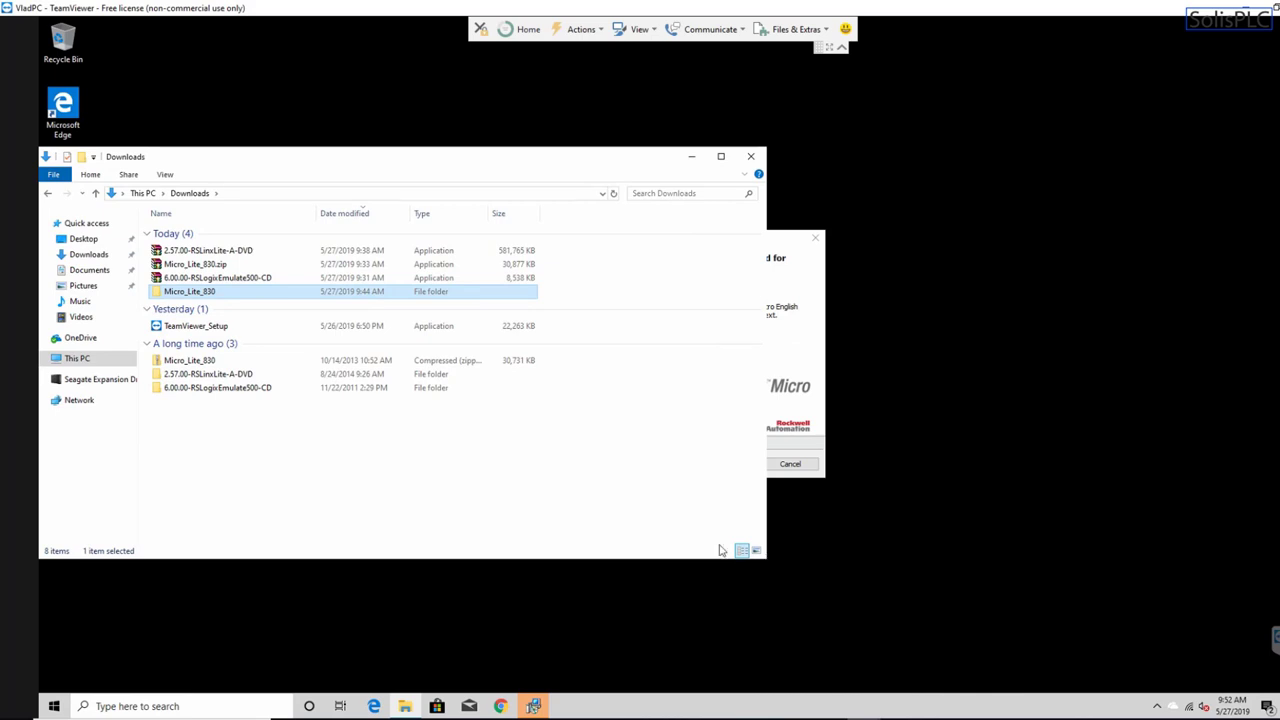
drag(617, 160, 617, 224)
click(697, 219)
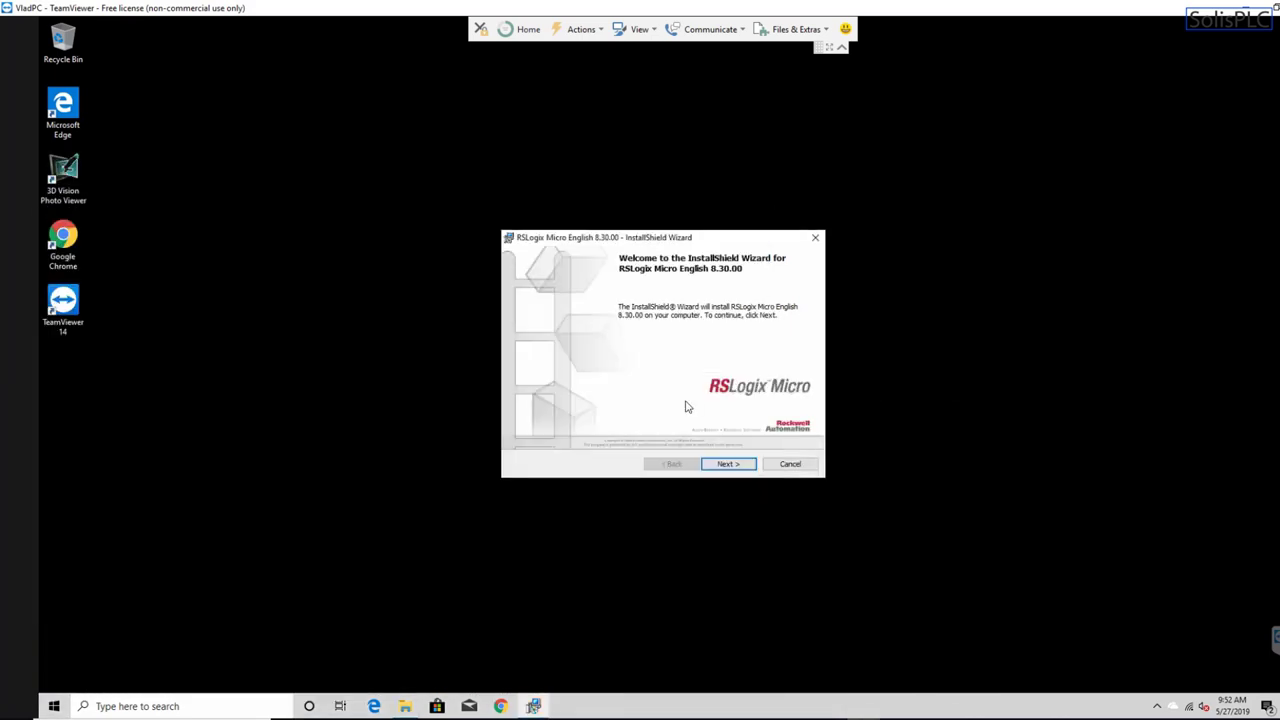
- Accept the RSLogix Micro license agreement and replace the user name on the customer information page
click(728, 464)
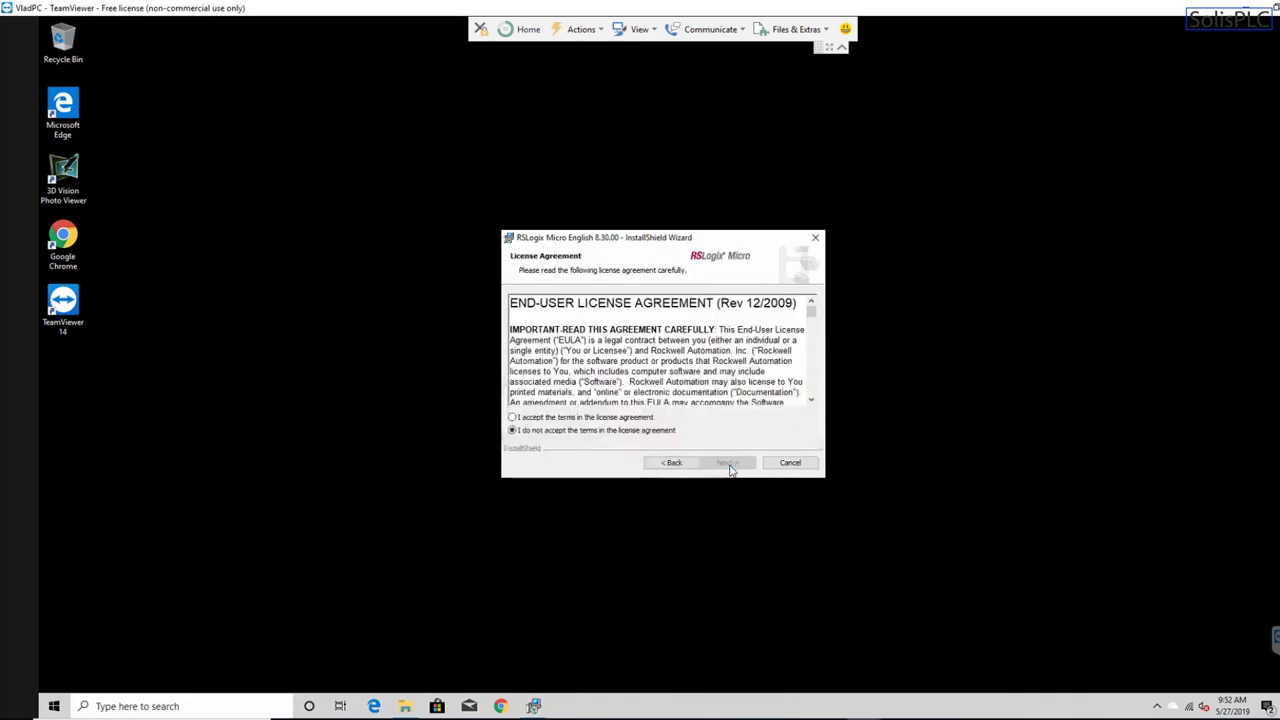
click(553, 418)
click(740, 463)
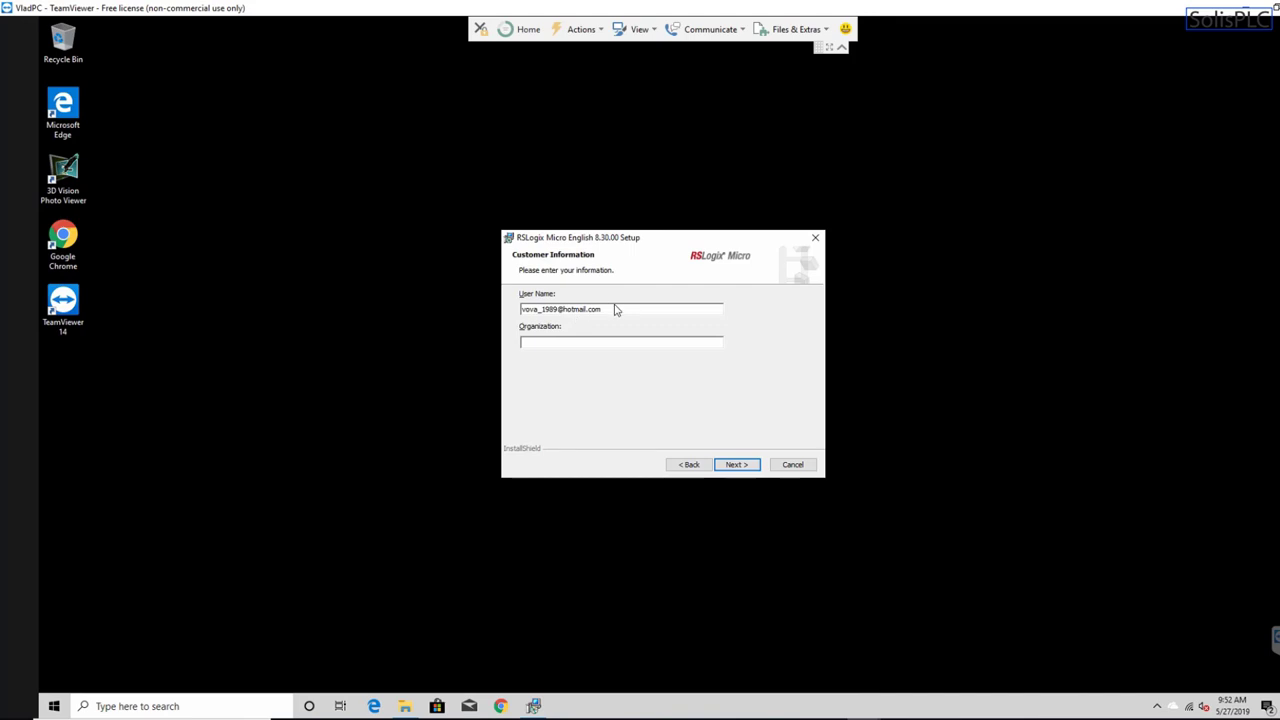
drag(614, 308, 521, 309)
text(VladR)
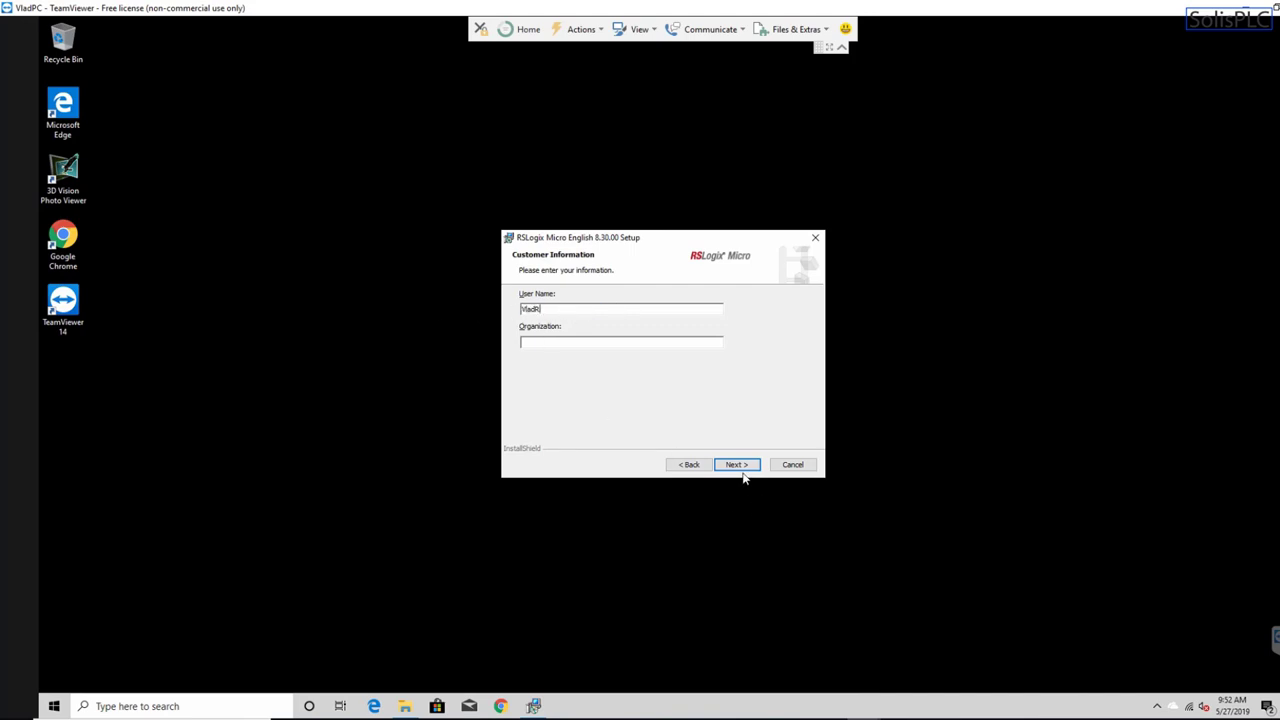
click(745, 467)
- Install with the Complete setup type, then finish, dismiss the .htm prompt and close the wizard
click(747, 468)
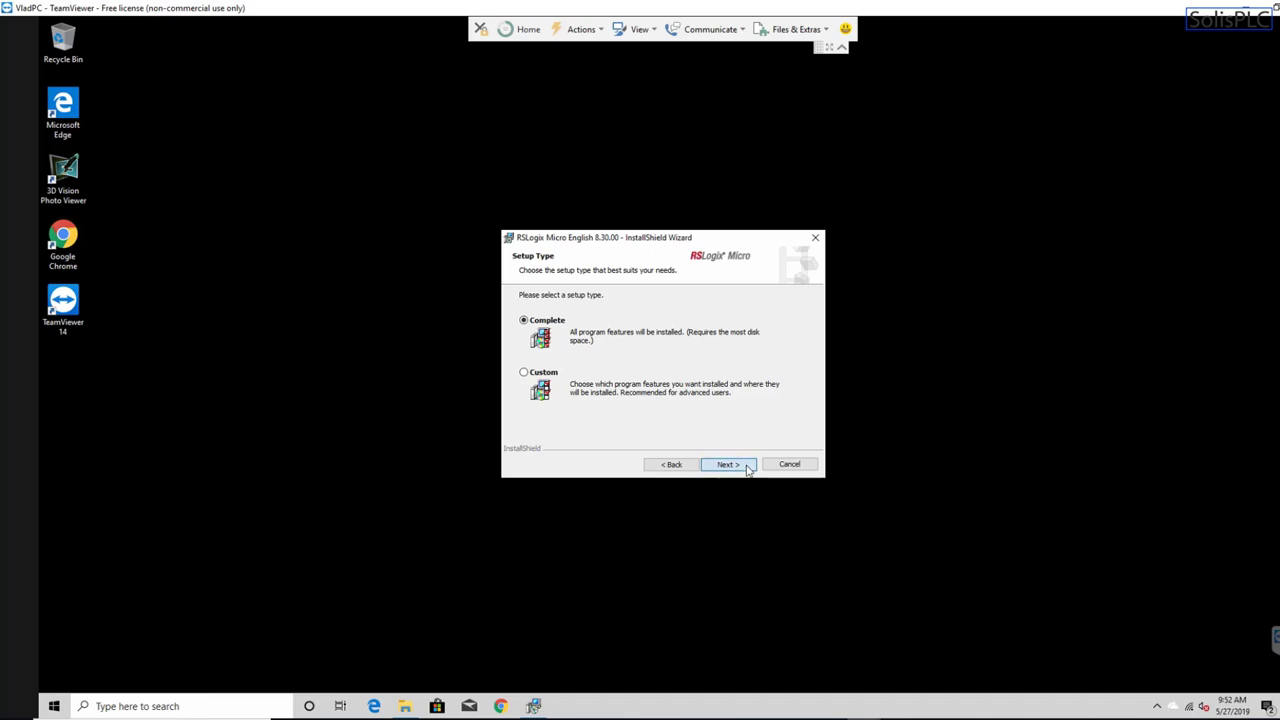
click(745, 467)
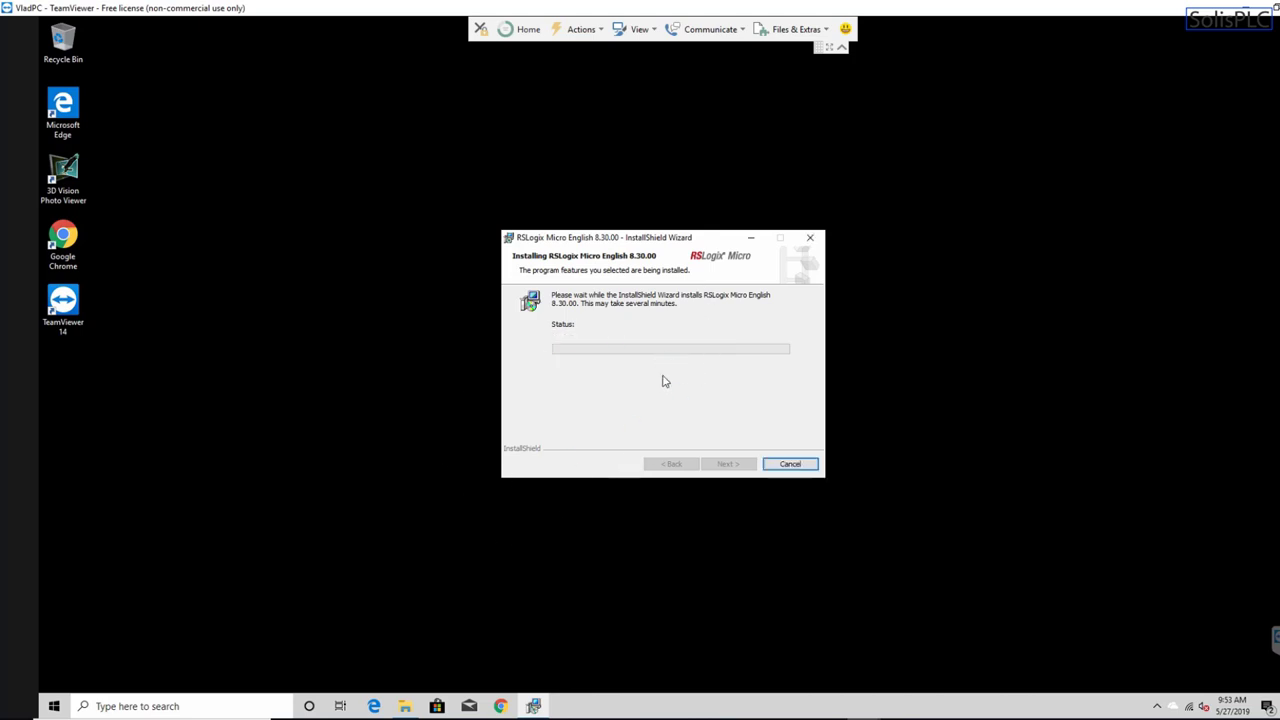
click(728, 464)
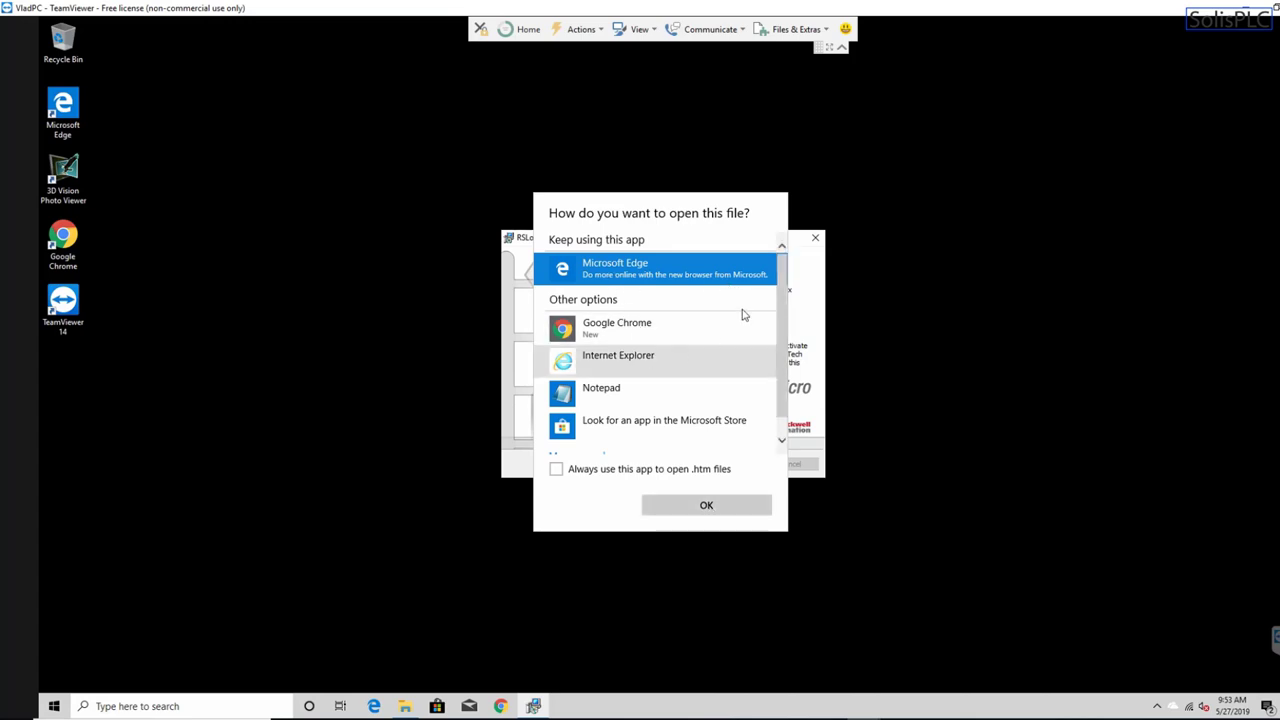
click(910, 351)
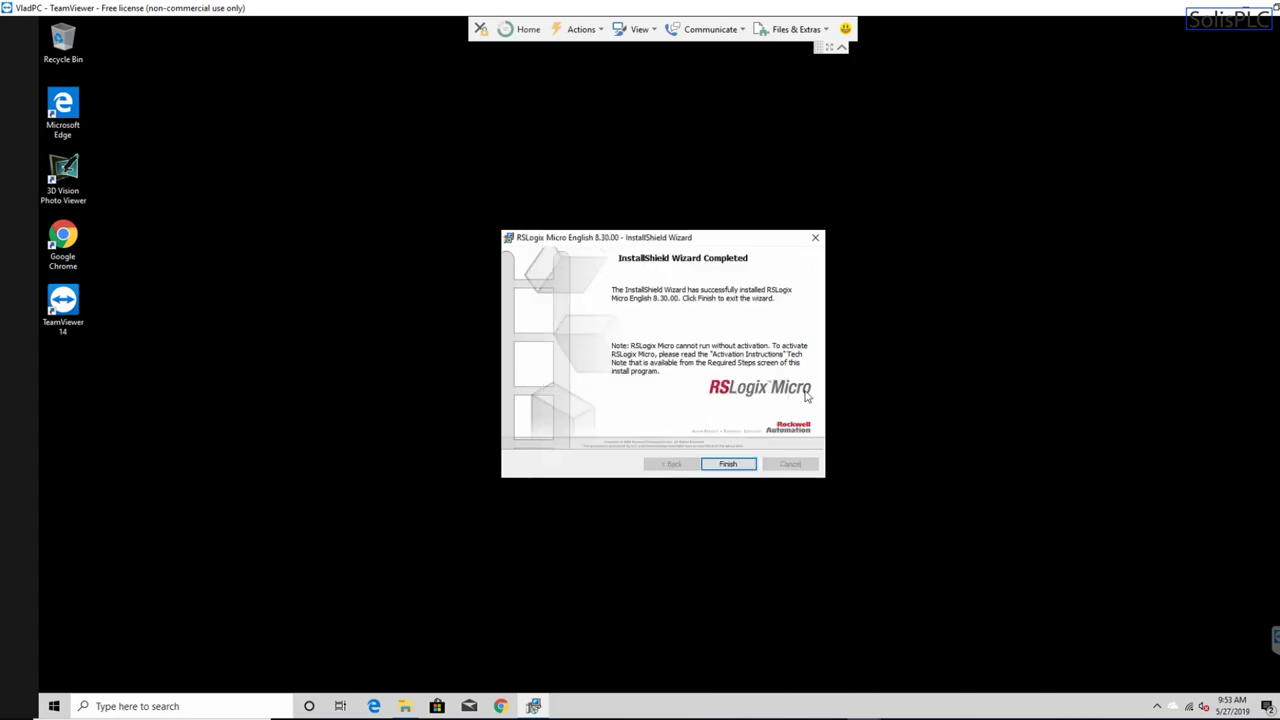
click(729, 465)
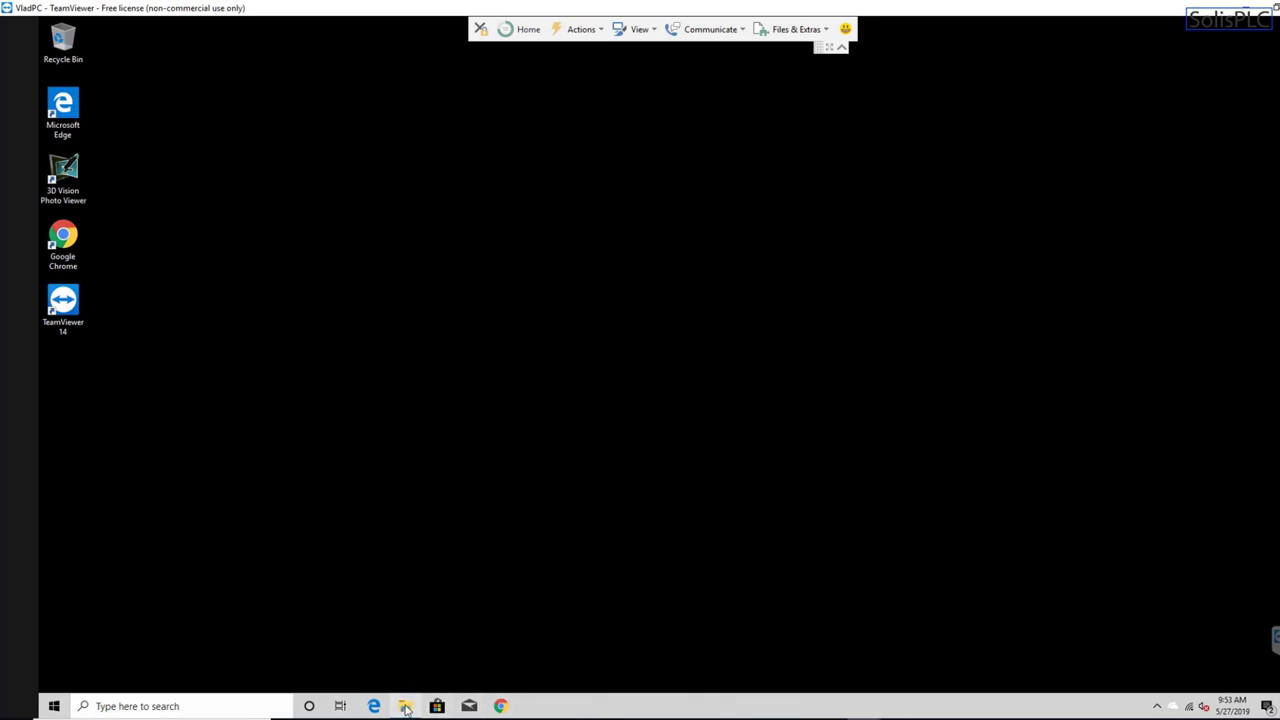
- Run setup from the 2.57.00-RSLinxLite-A-DVD folder in Downloads and approve the UAC prompt
click(405, 707)
drag(362, 225, 507, 173)
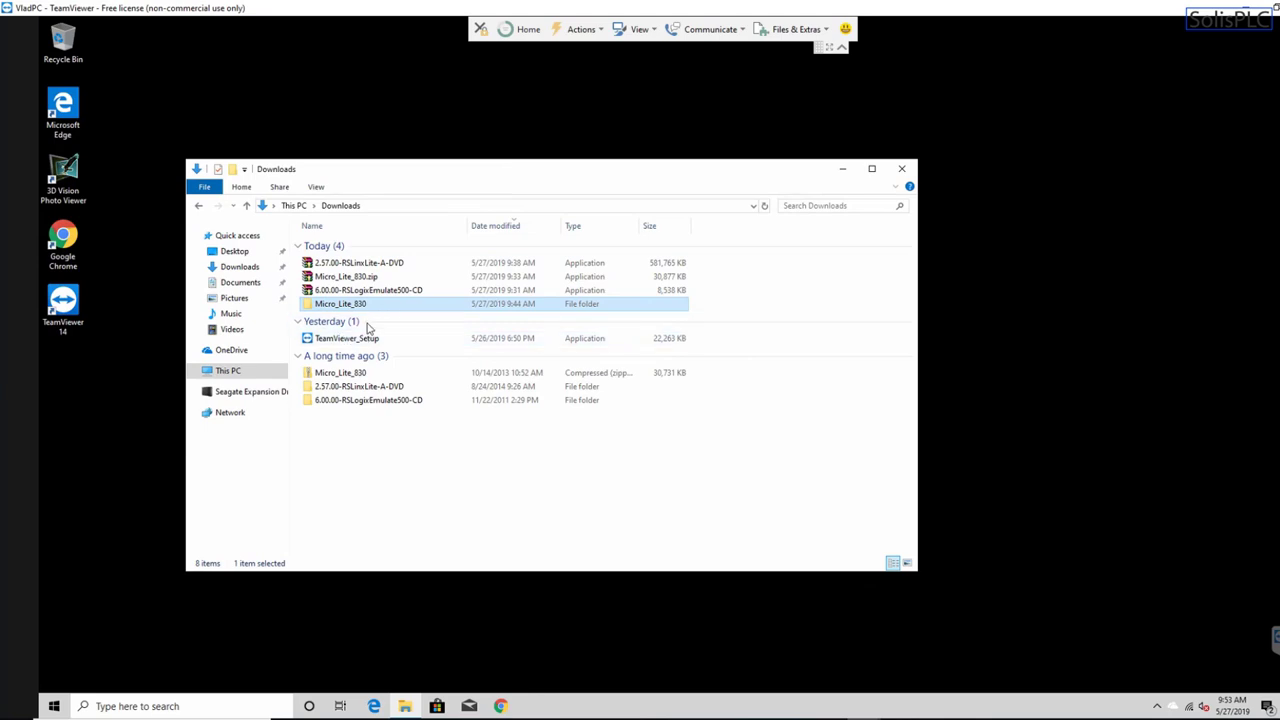
click(376, 444)
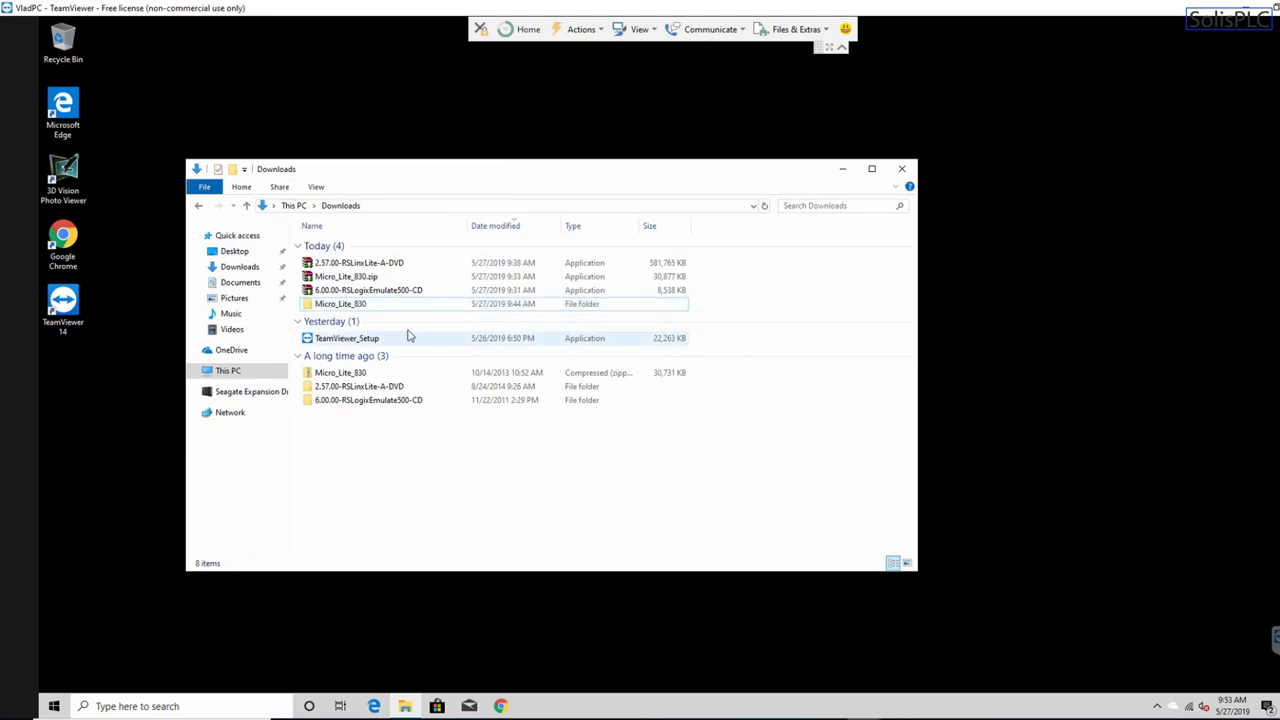
double_click(385, 387)
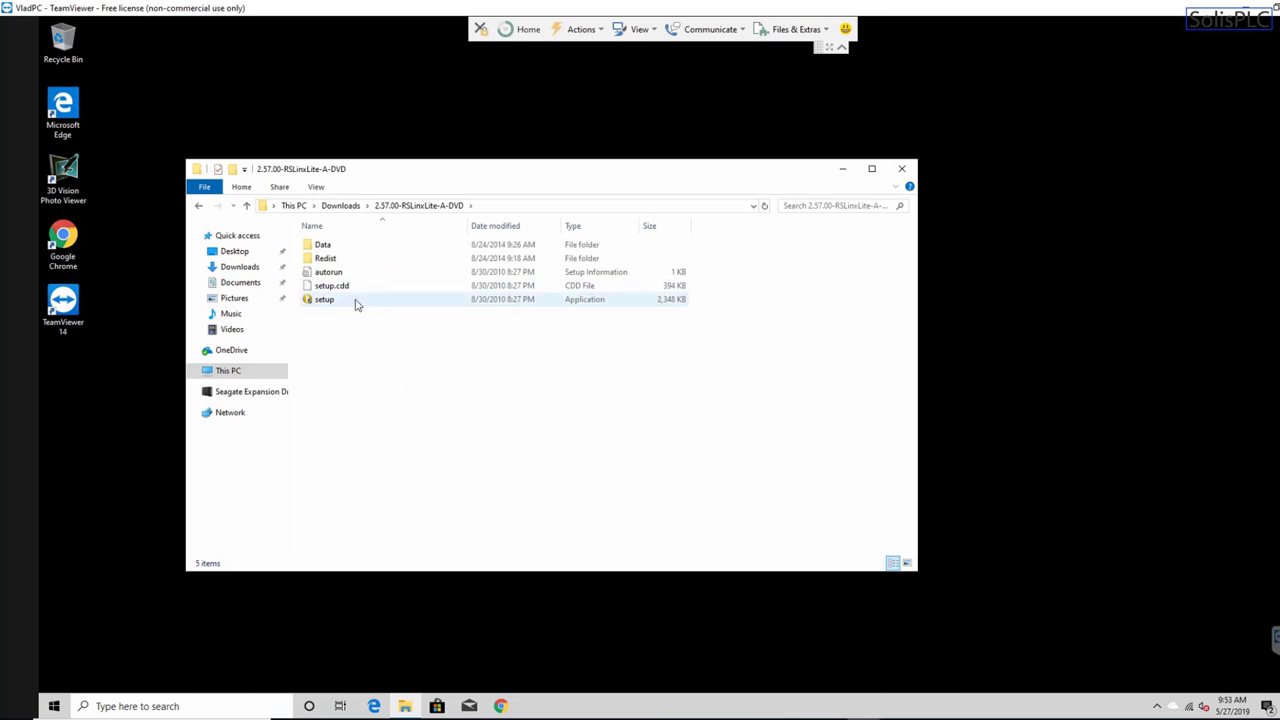
double_click(357, 302)
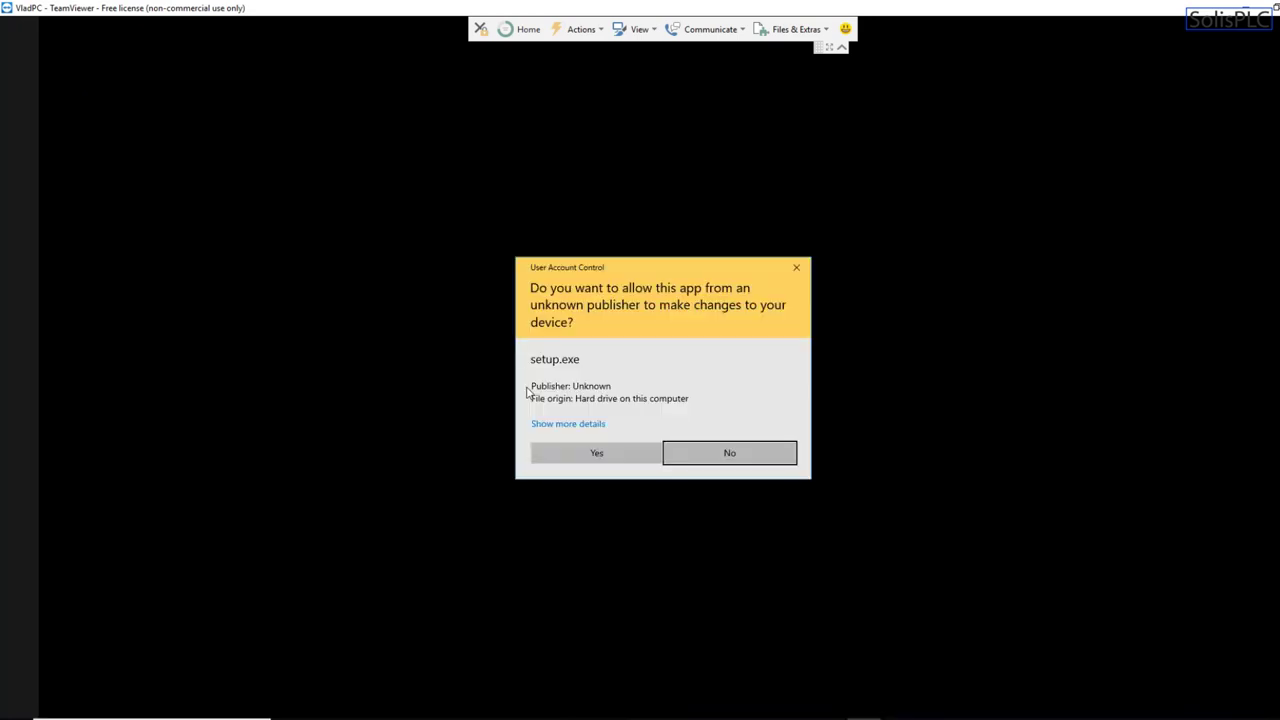
click(564, 445)
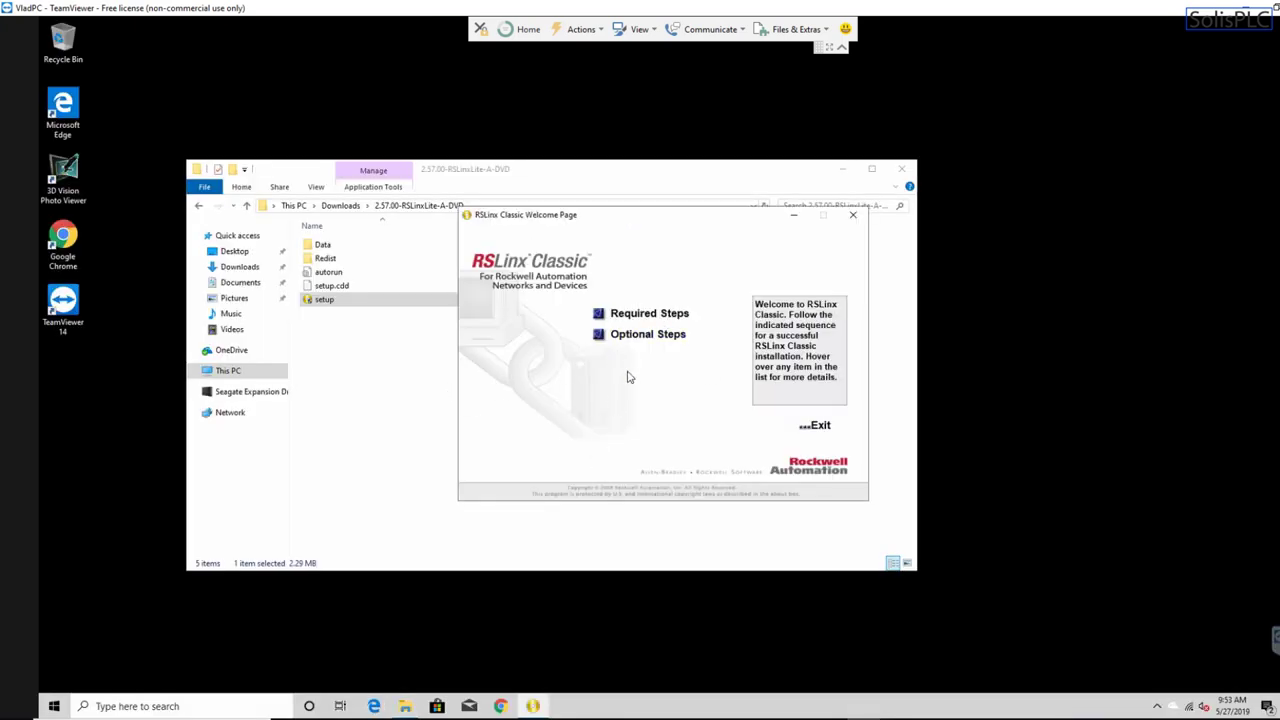
- Start '3. Install RSLinx Classic' from the Required Steps list
click(663, 320)
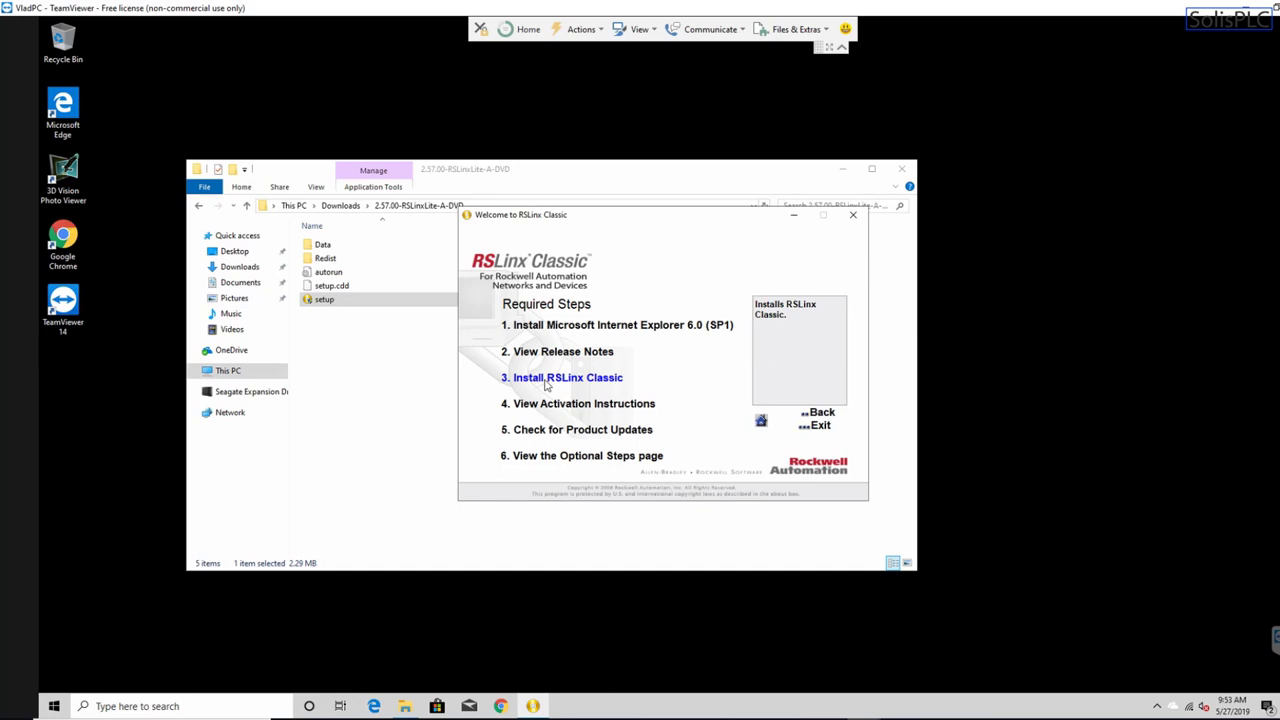
click(545, 384)
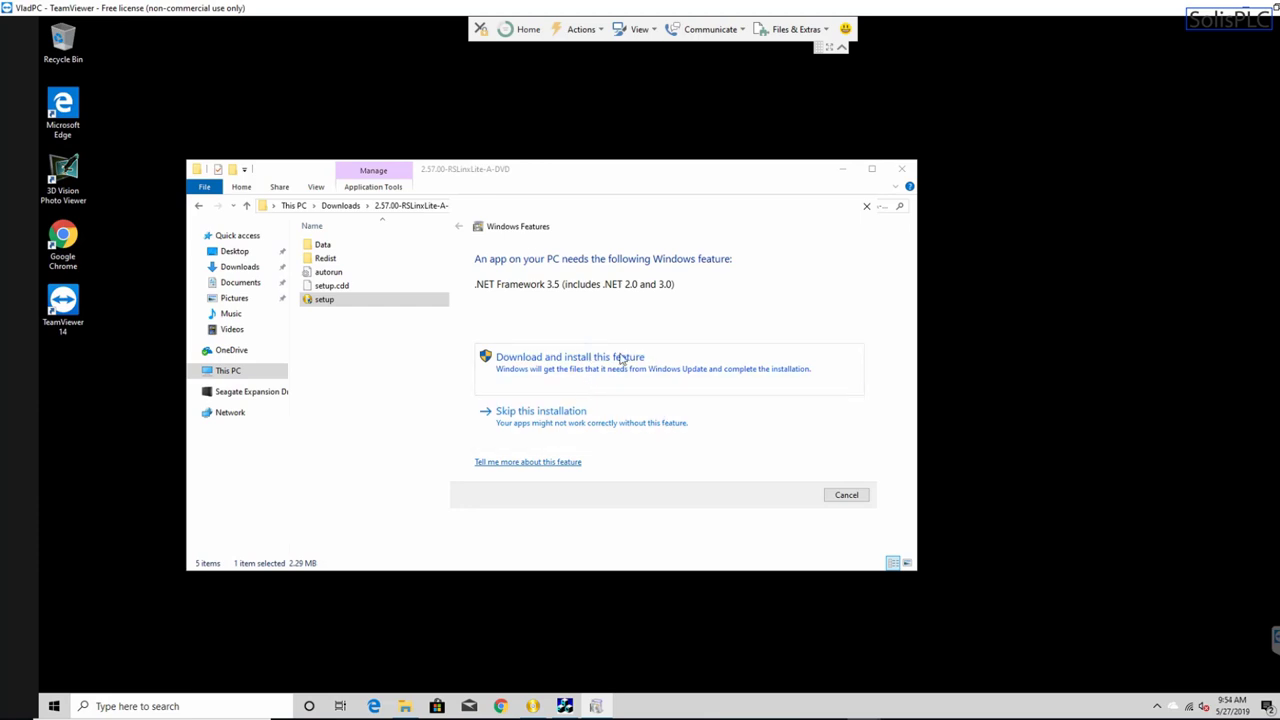
- Have Windows Features download and install .NET Framework 3.5, then bring up Windows search
click(583, 362)
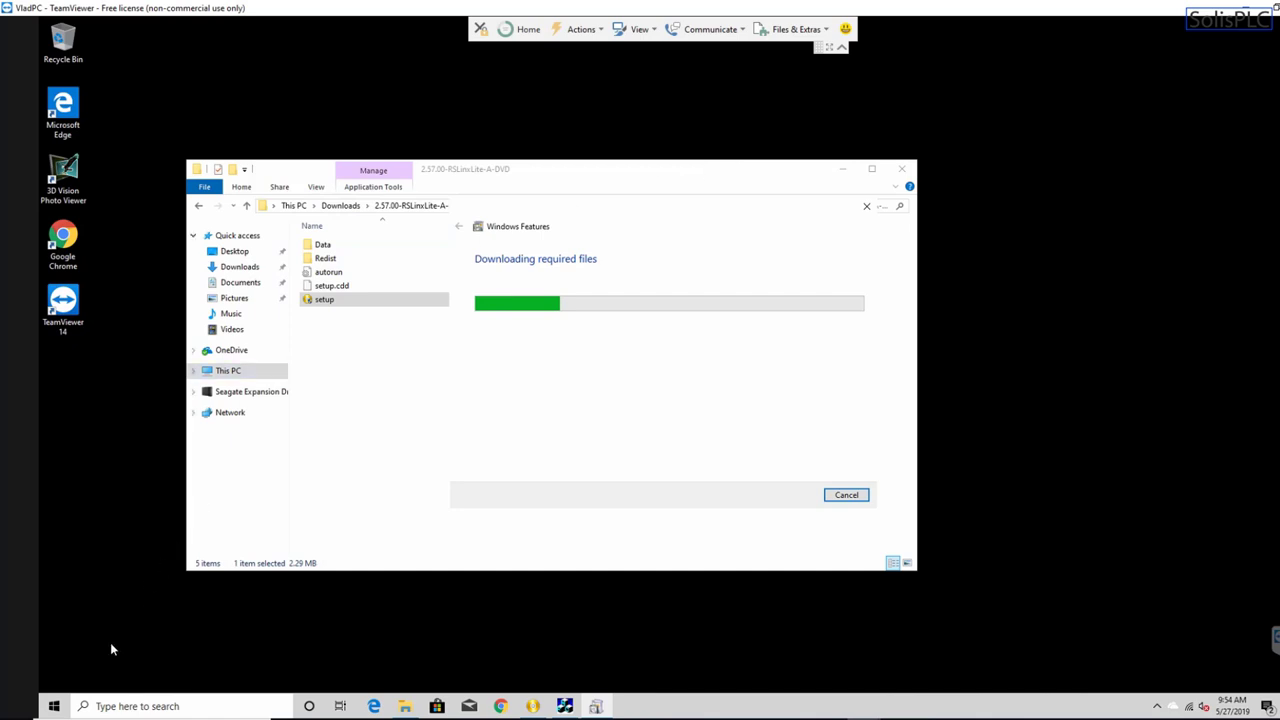
click(147, 706)
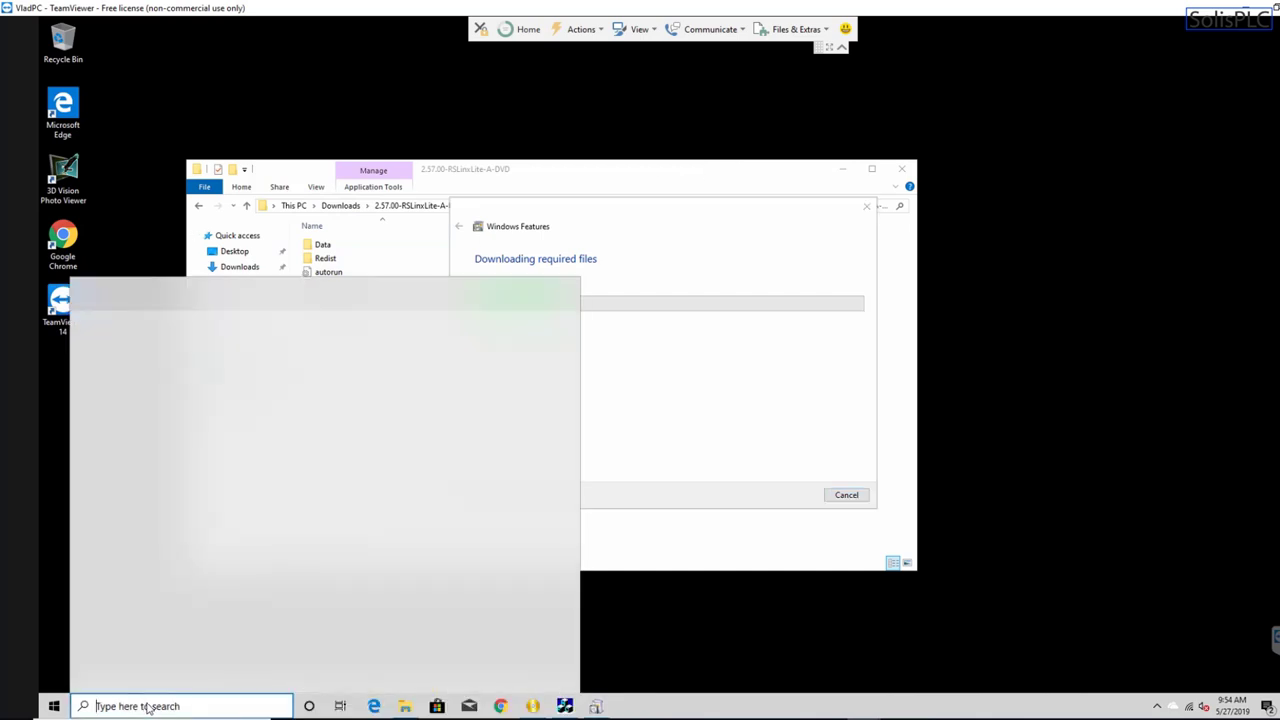
- Search Windows for 'rslo', then for 'network' to locate View network connections
text(rslo)
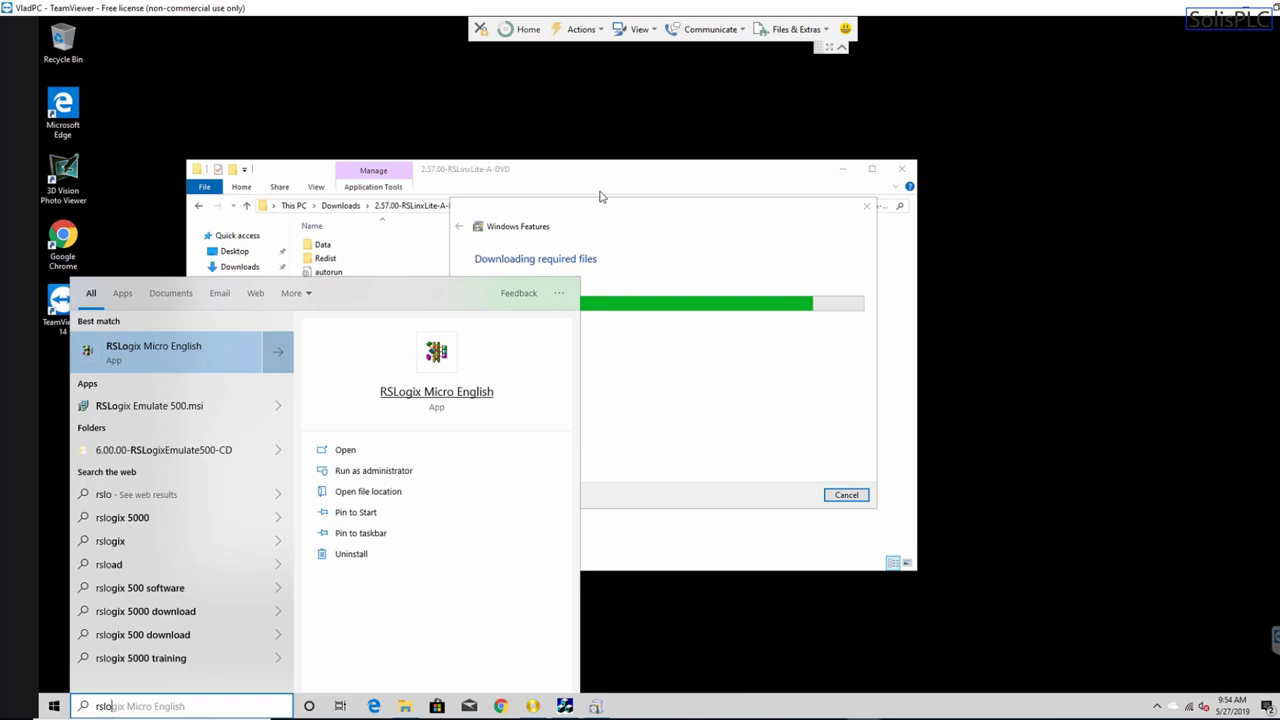
drag(698, 213, 860, 136)
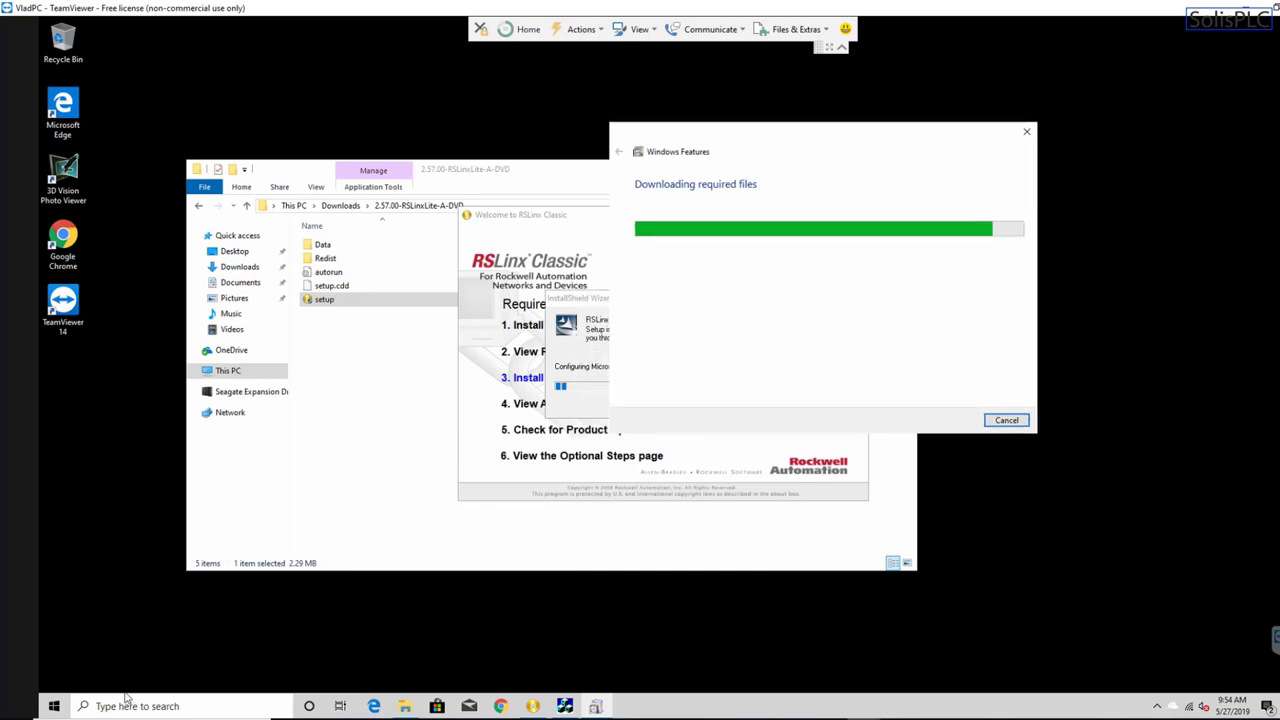
click(127, 702)
text(ne)
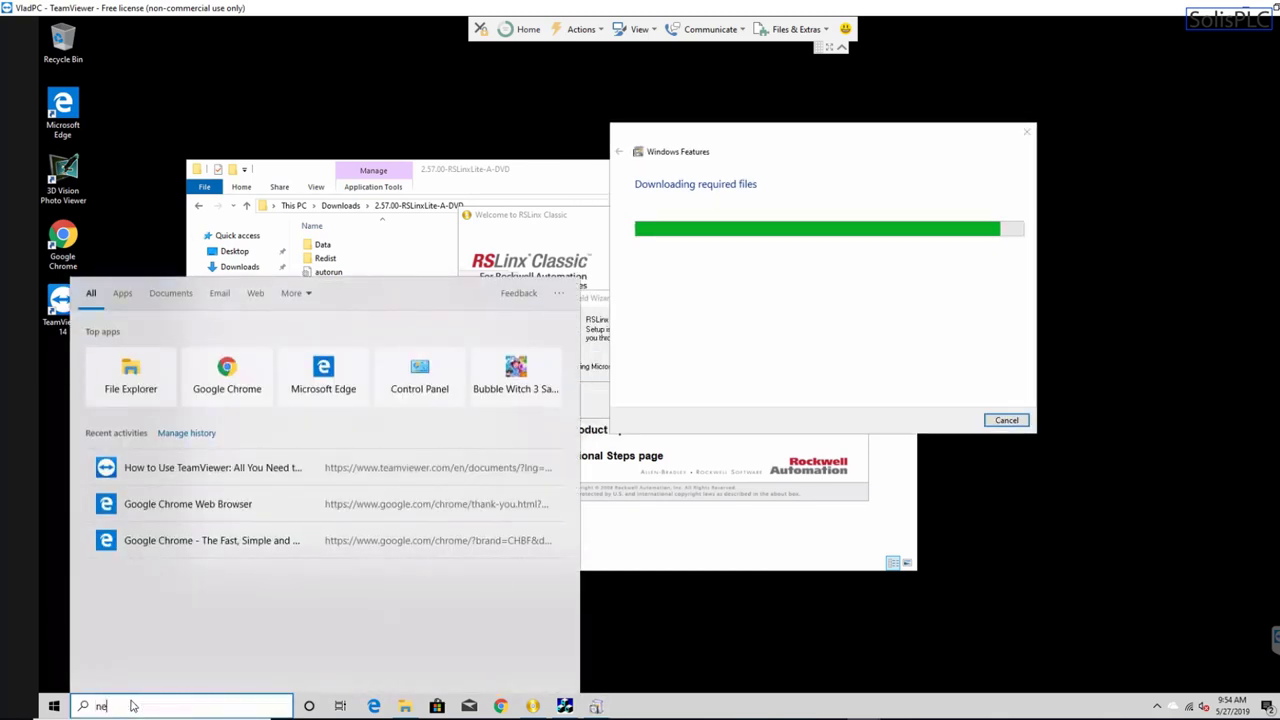
text(twork)
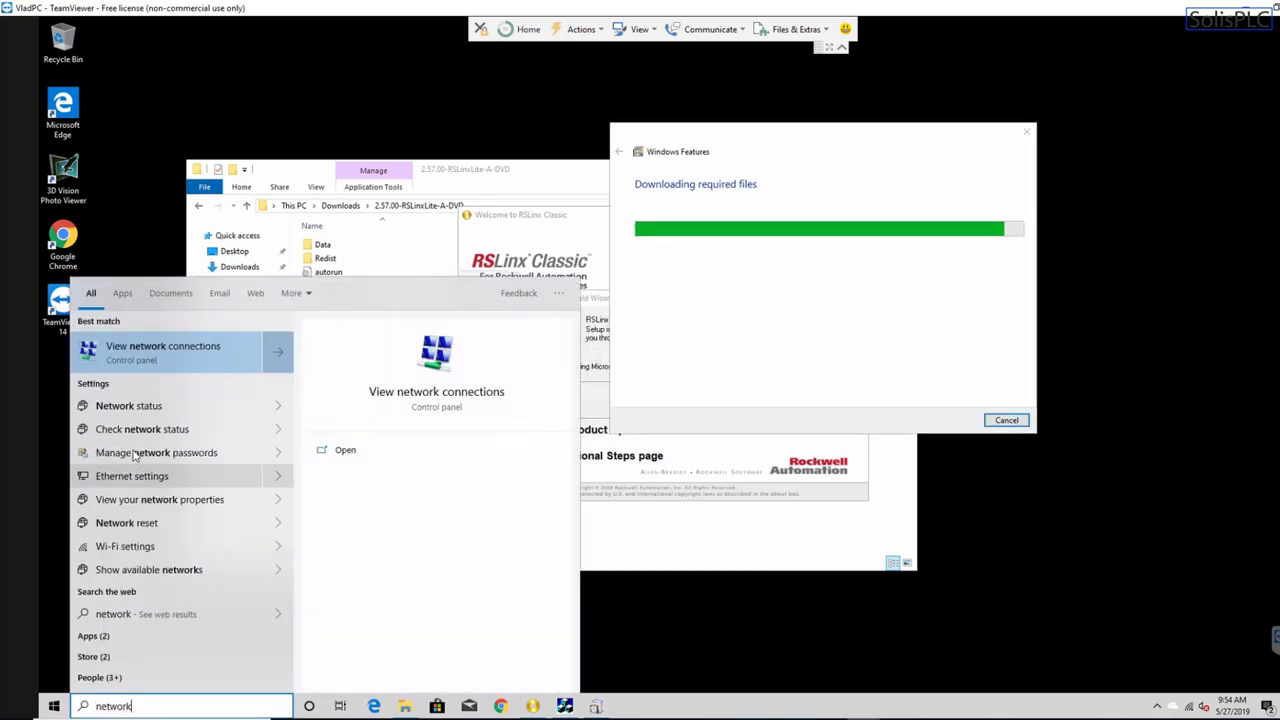
- Open Network Connections and bring up the Ethernet adapter's Internet Protocol Version 4 (TCP/IPv4) settings
click(206, 354)
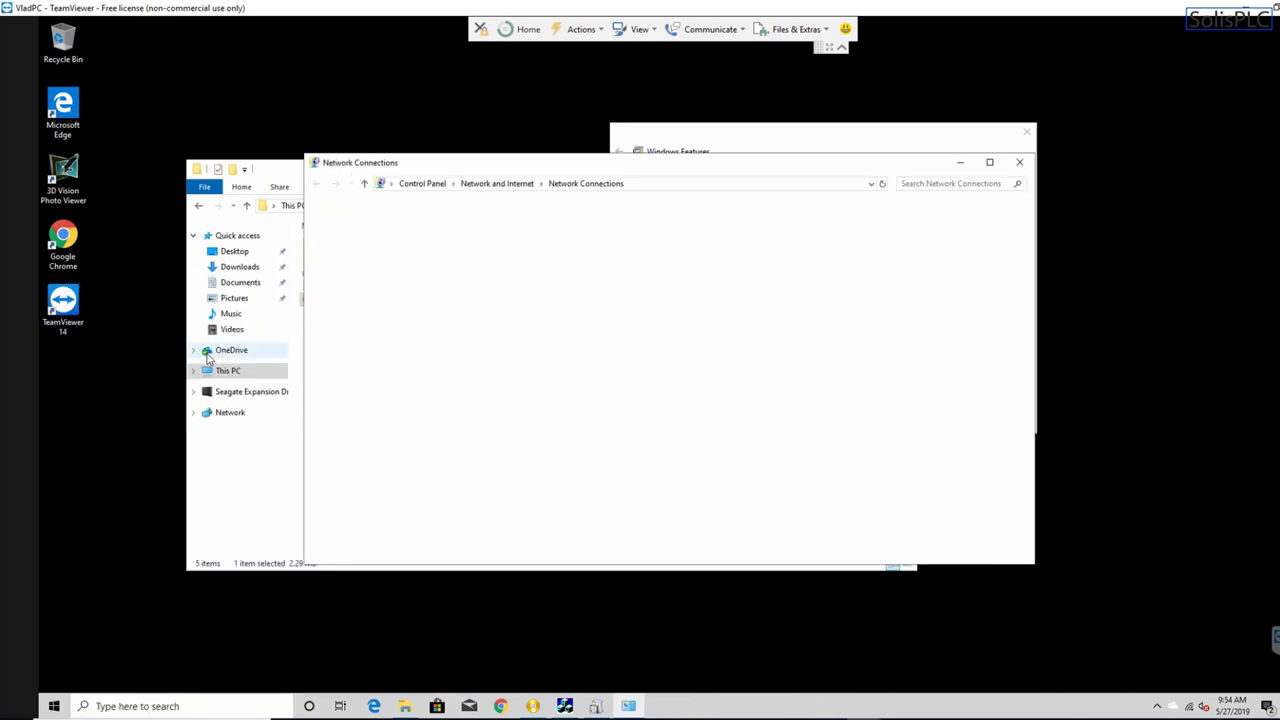
drag(713, 167, 607, 215)
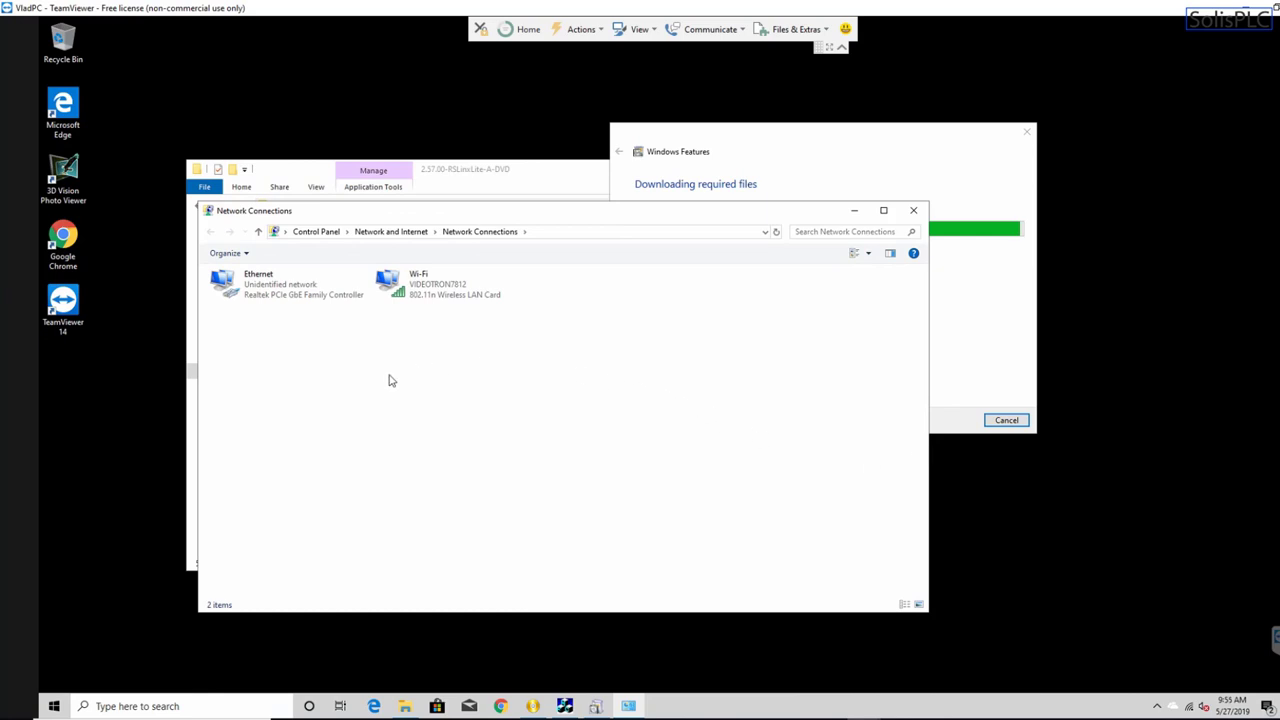
double_click(285, 296)
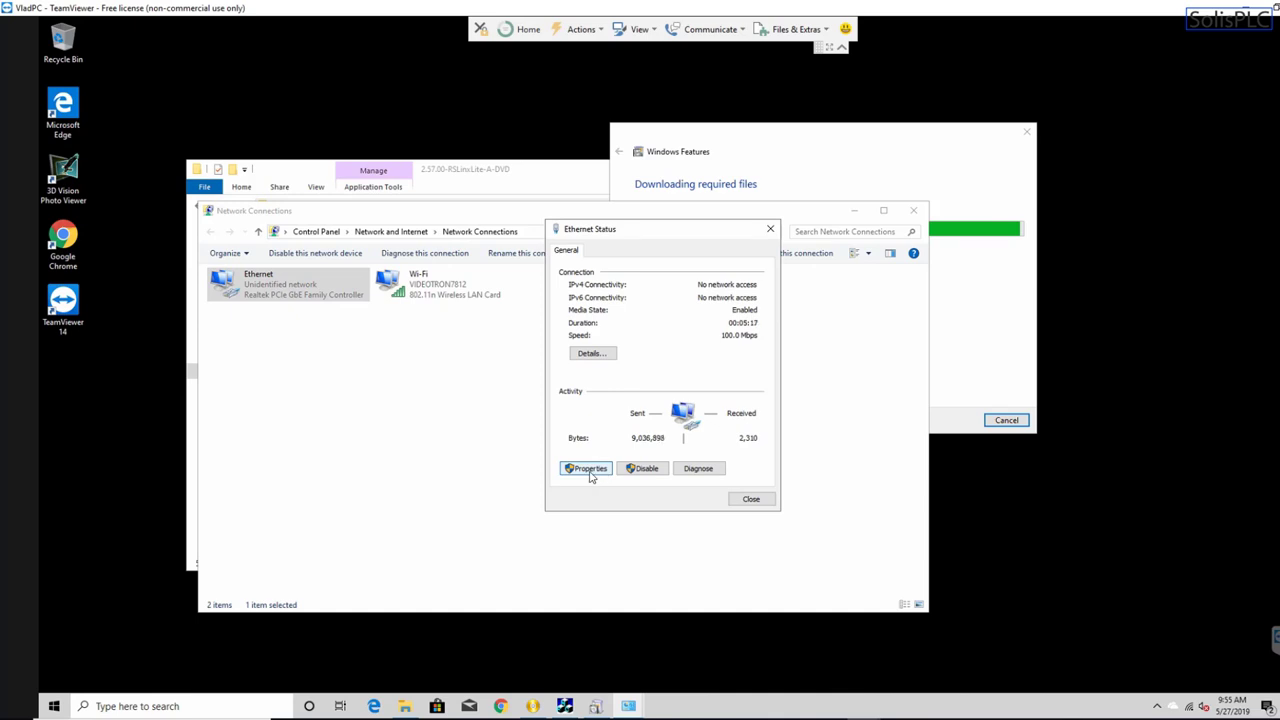
click(588, 468)
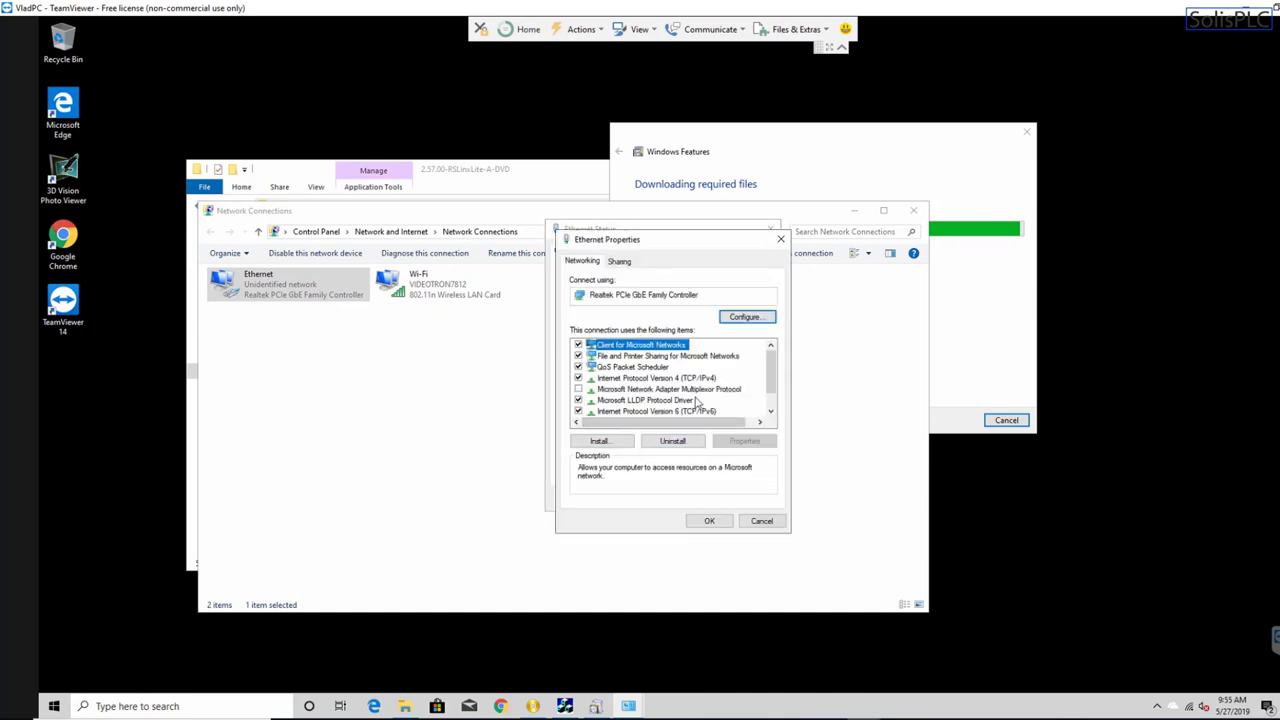
click(670, 378)
double_click(665, 380)
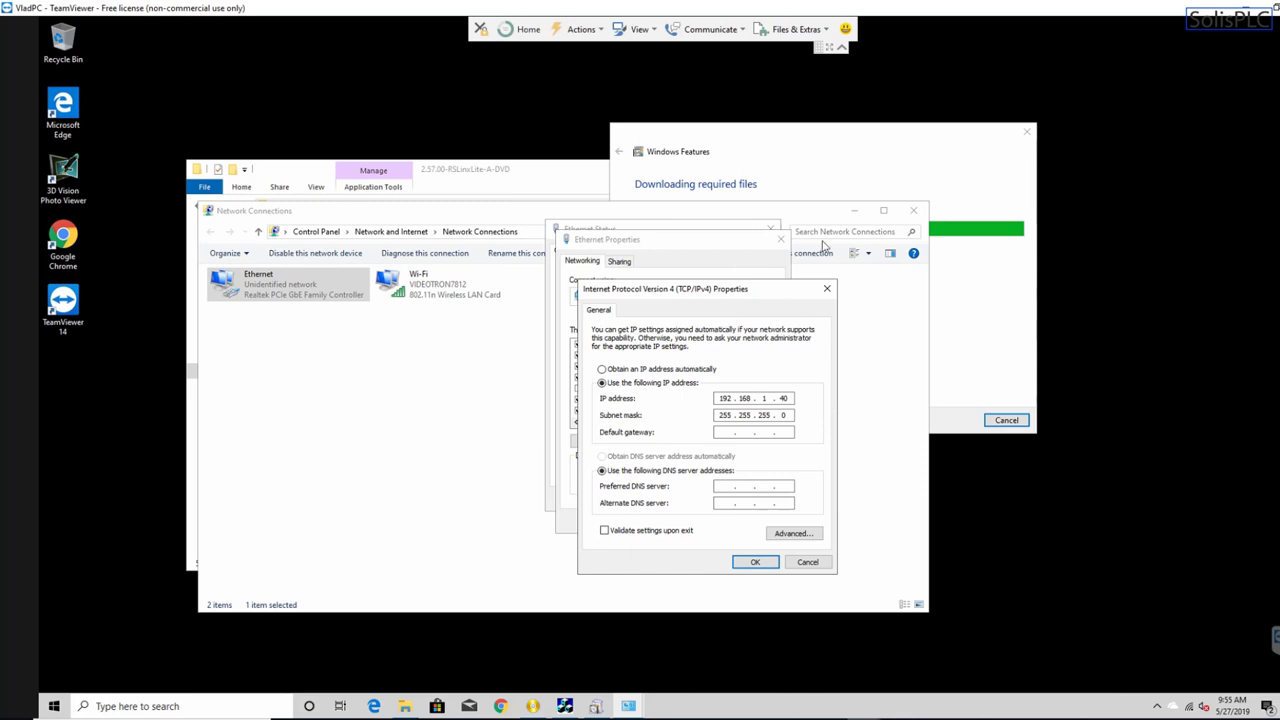
- Confirm the static address 192.168.1.40 with mask 255.255.255.0, then close the IPv4, properties and status windows
drag(857, 140, 925, 131)
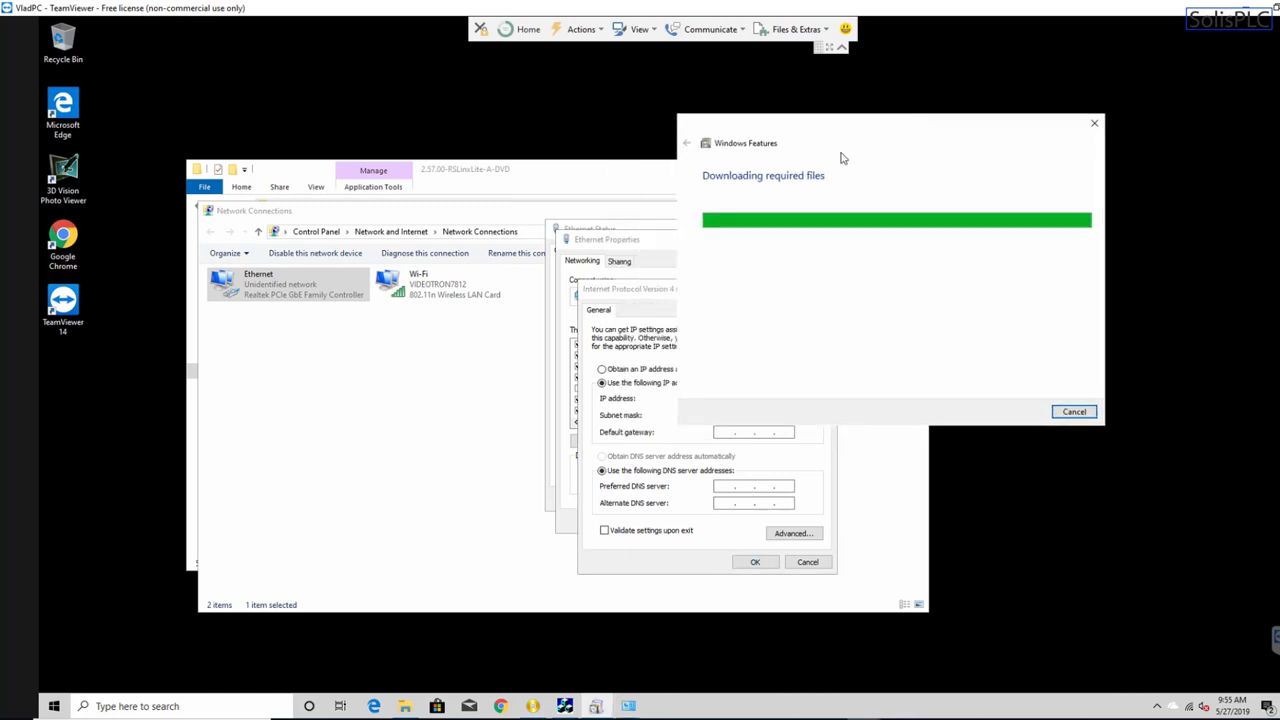
drag(654, 294, 597, 305)
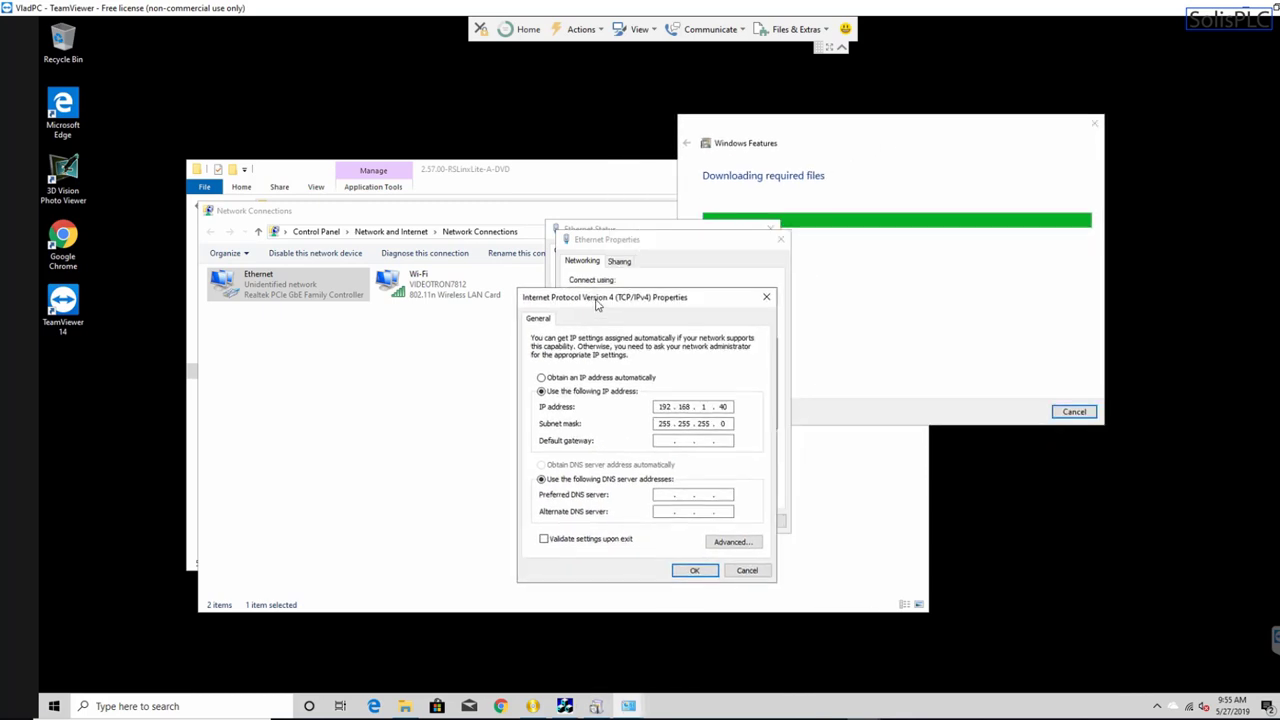
click(767, 297)
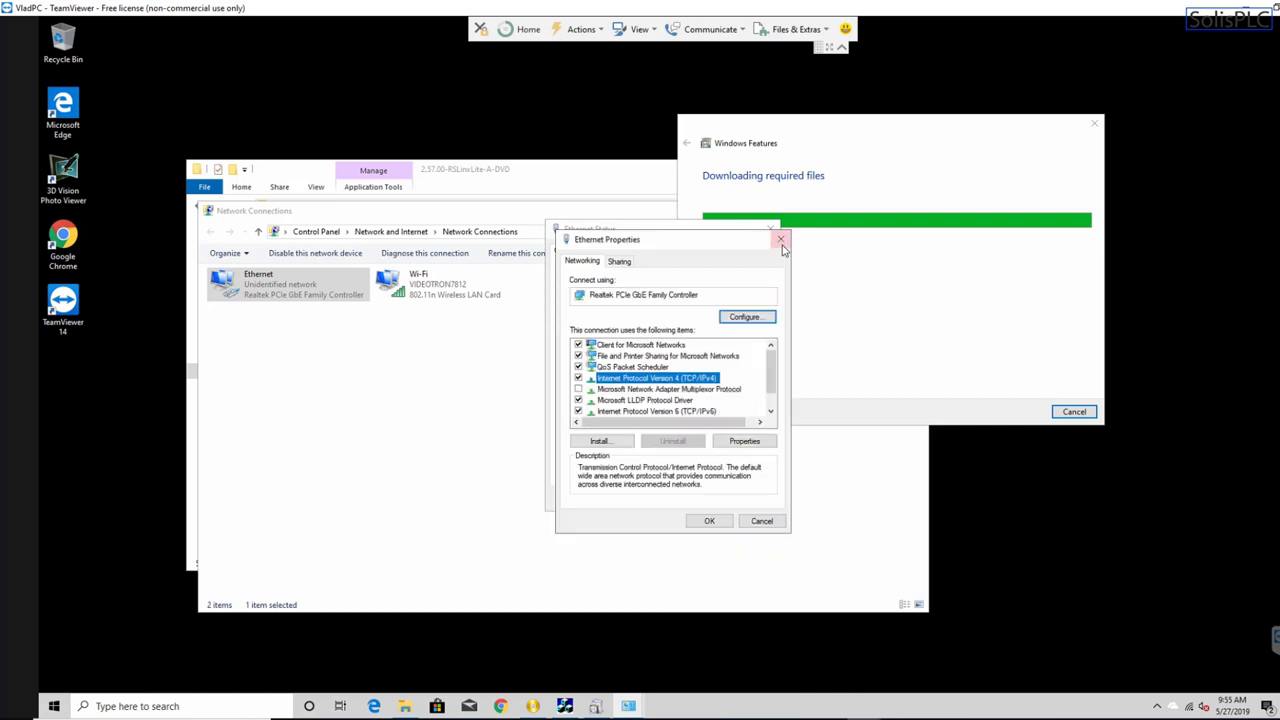
click(774, 238)
click(770, 229)
- Close the Network Connections window and rearrange the setup folder, RSLinx welcome and .NET download windows
drag(636, 185, 502, 289)
click(573, 218)
click(910, 210)
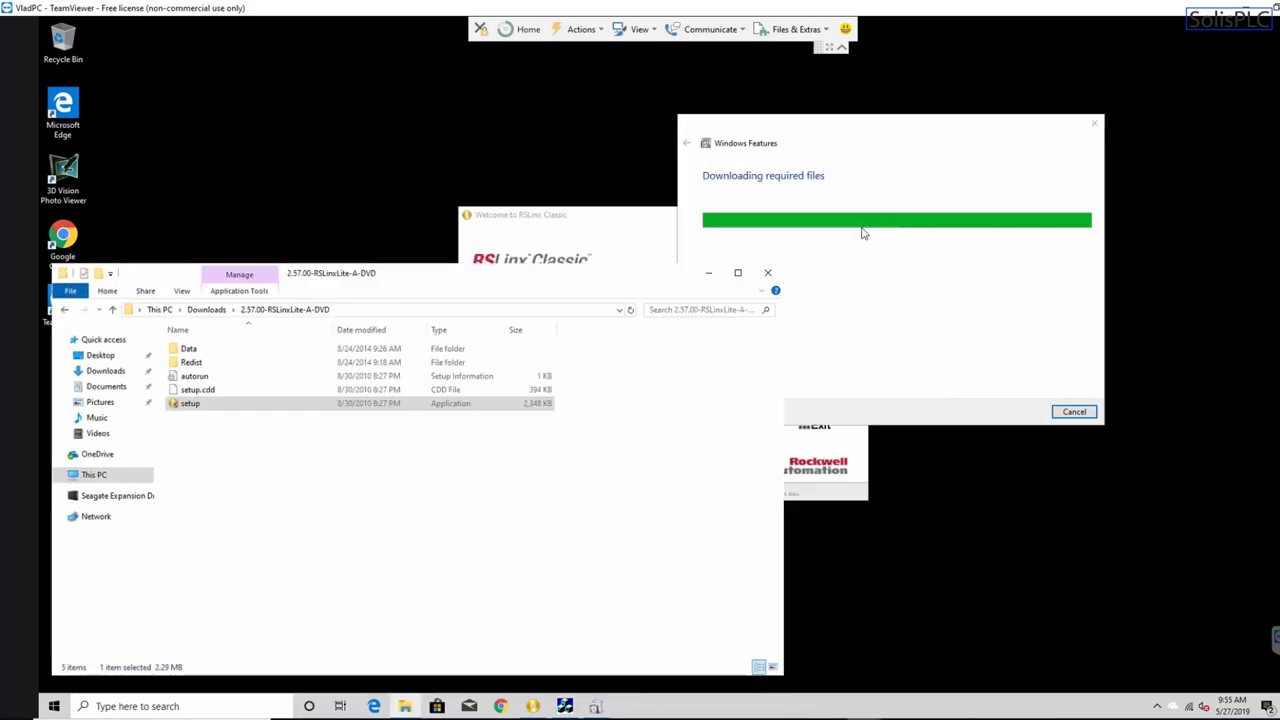
click(577, 230)
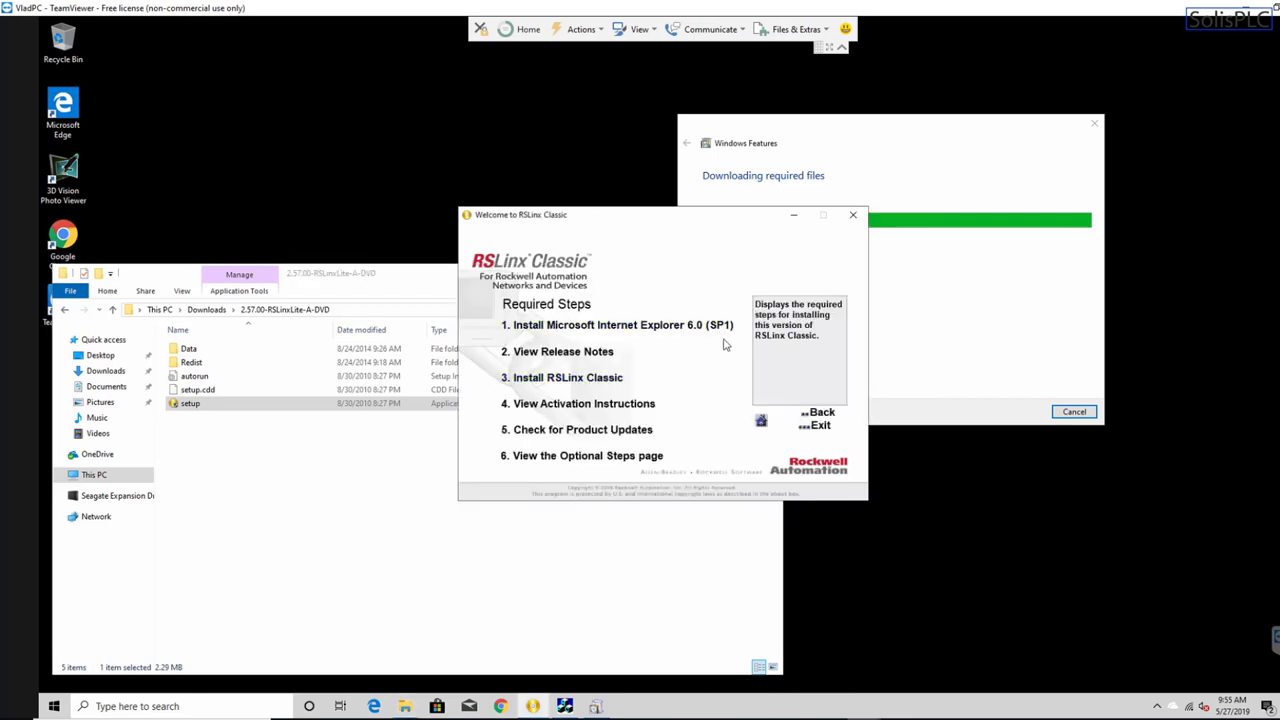
drag(735, 226, 573, 205)
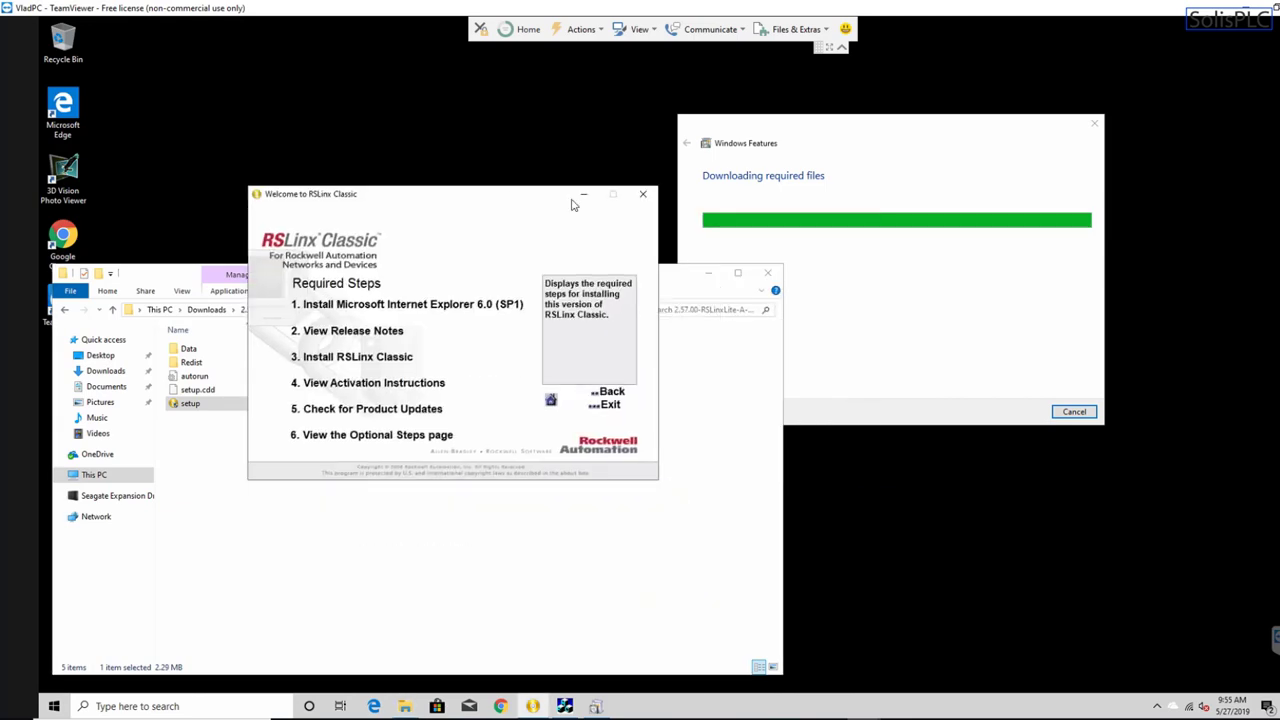
drag(818, 133, 951, 114)
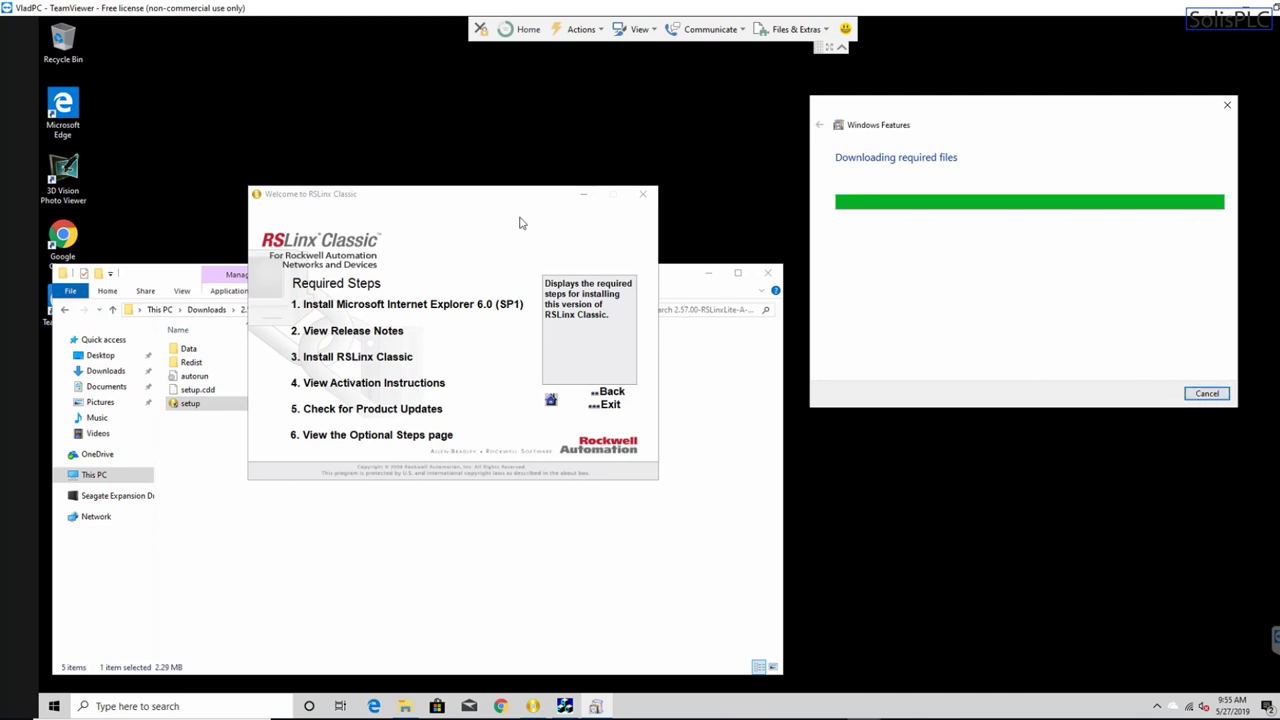
drag(497, 200, 547, 135)
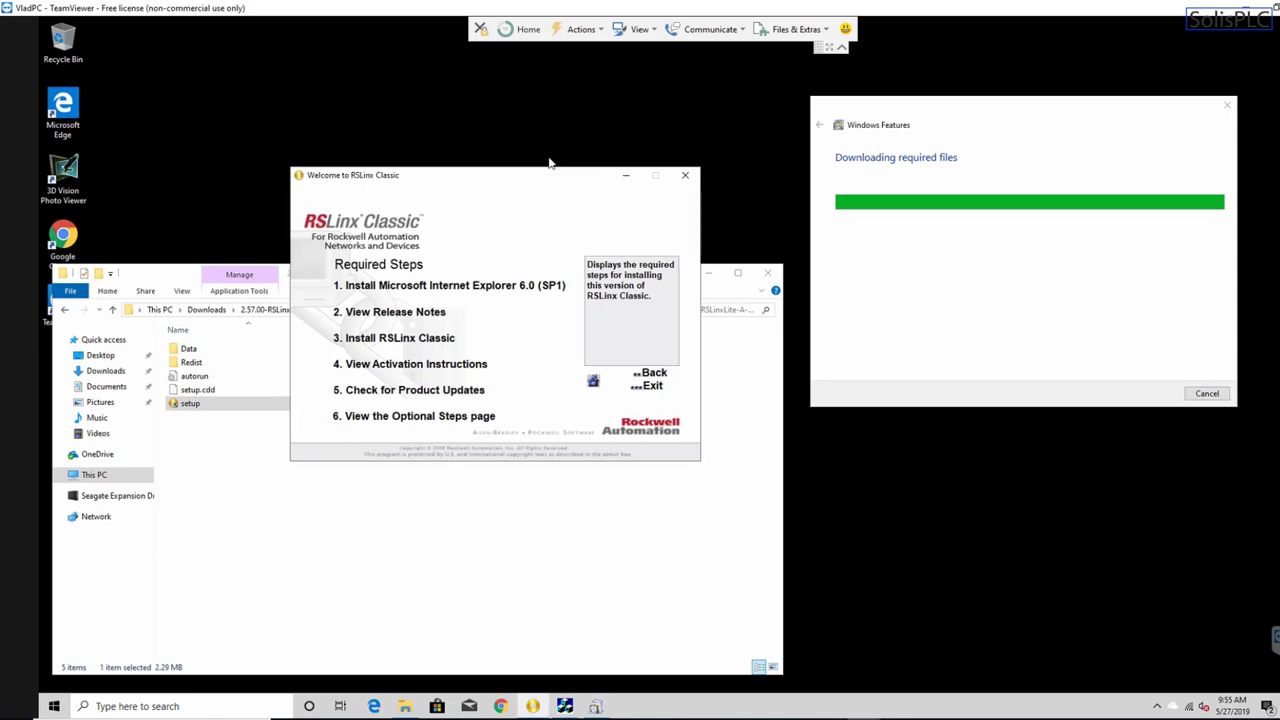
click(780, 461)
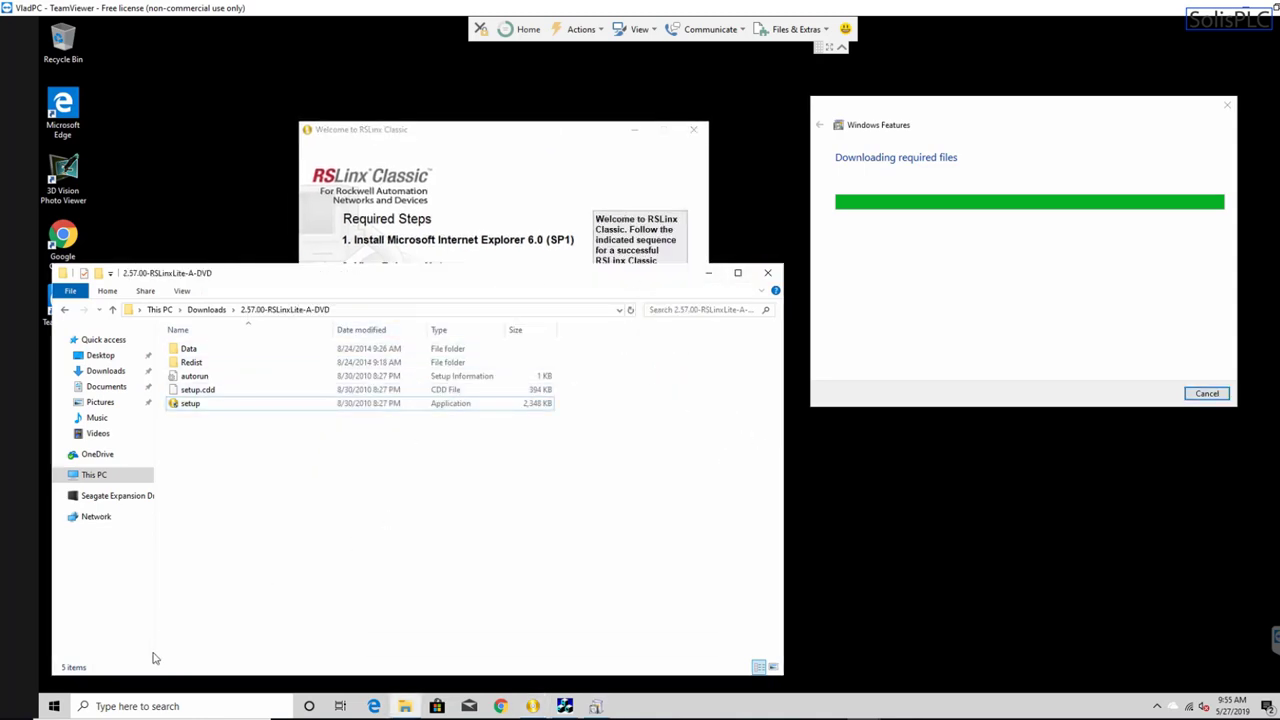
- Search 'rslinx' and open the installer's Redist\RSLinx folder from the results
click(170, 705)
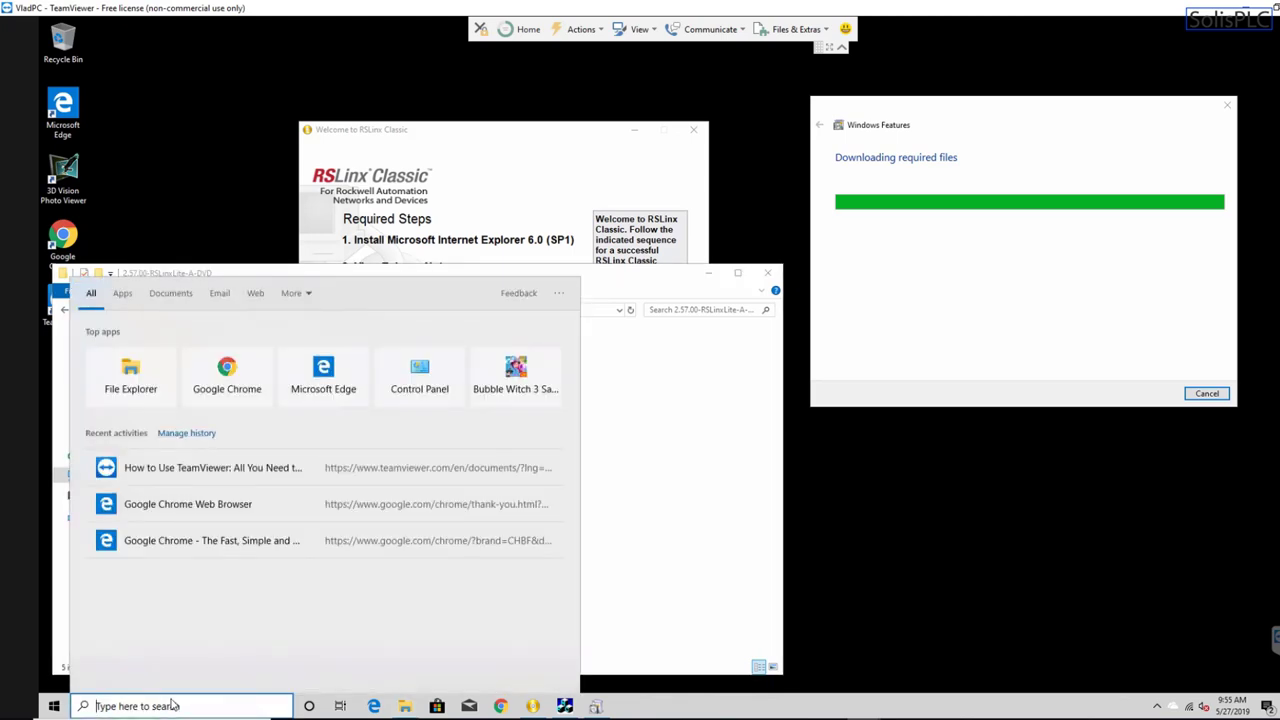
text(rslinx)
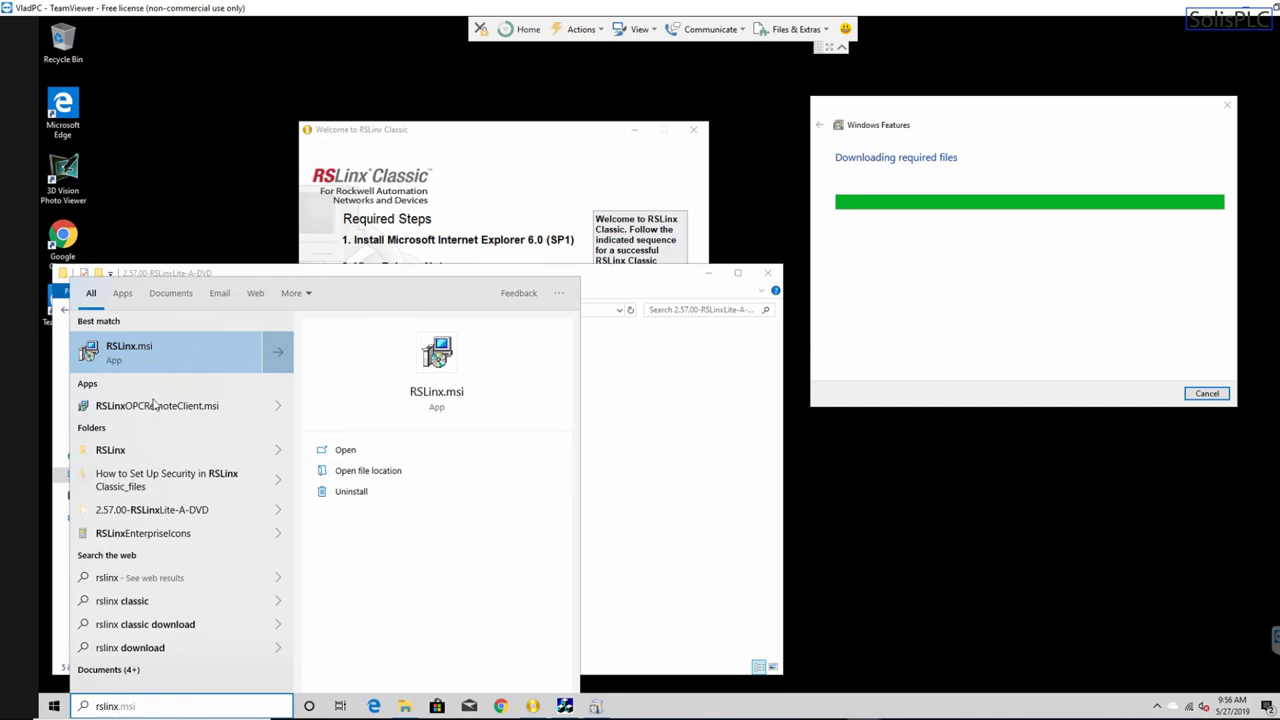
click(129, 458)
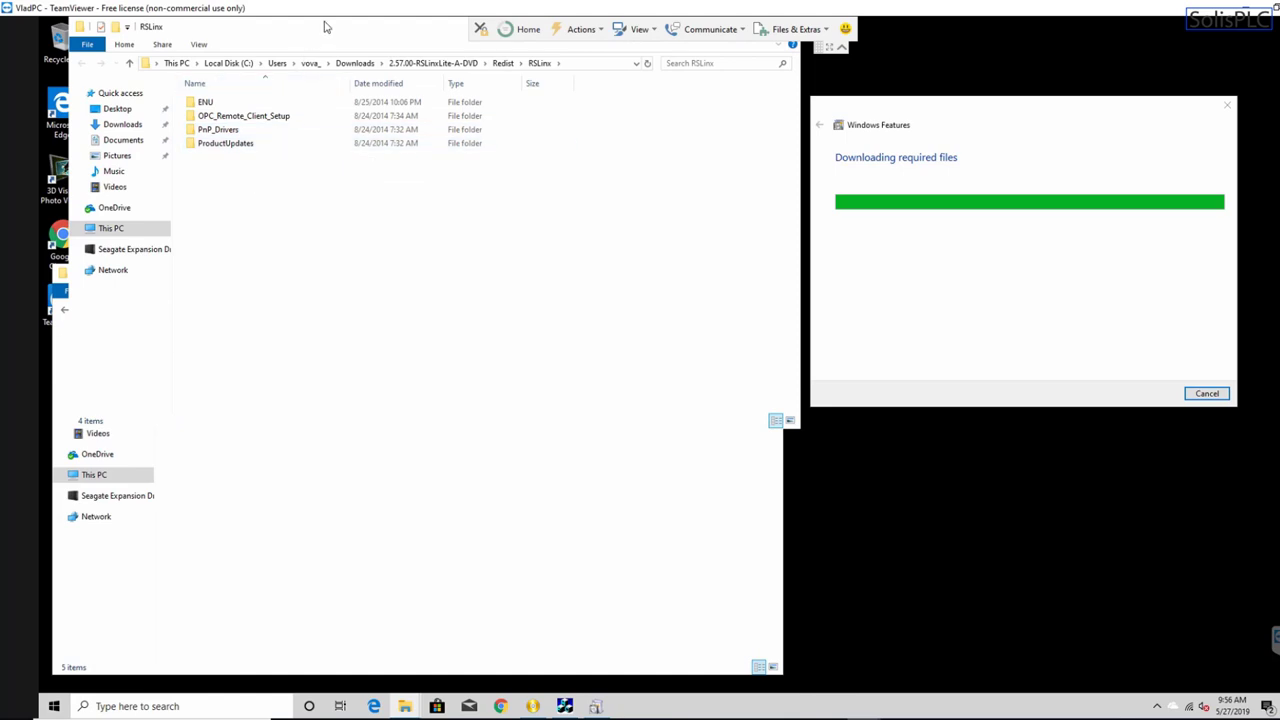
- Close the RSLinx folder window and let the RSLinx Classic 2.57.00 installation complete, then exit the wizard
drag(318, 63, 314, 134)
click(785, 132)
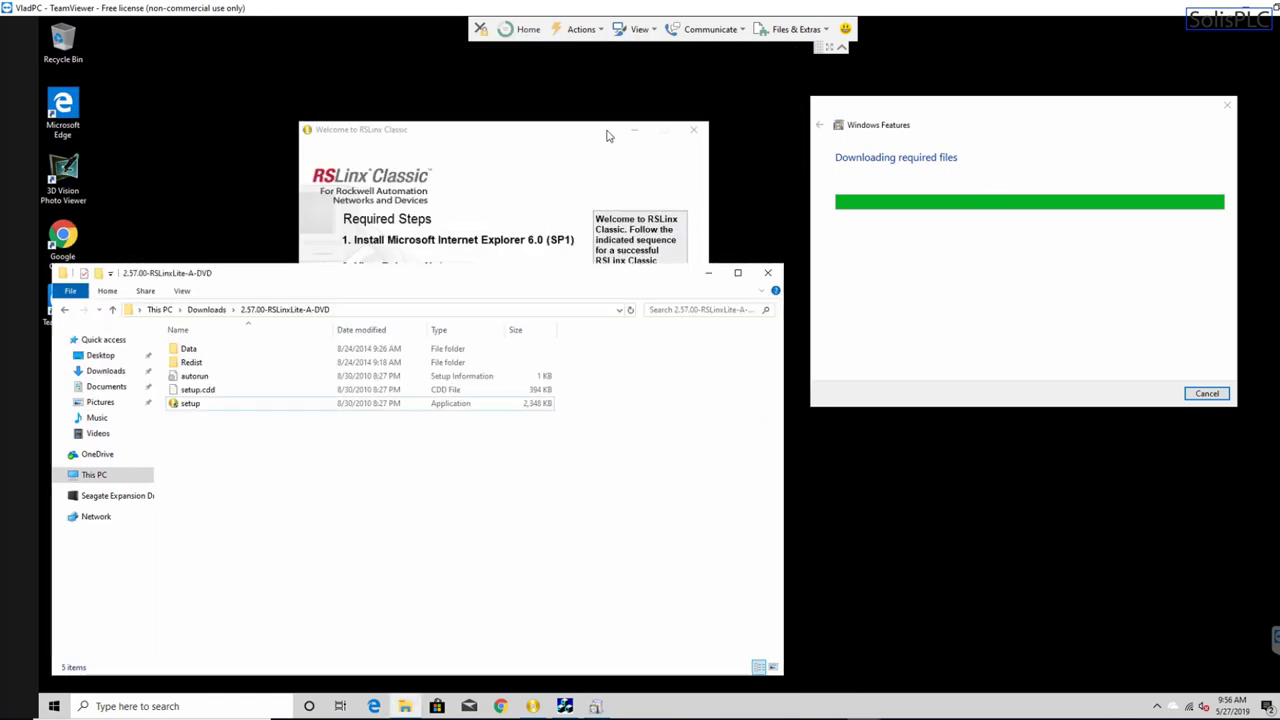
drag(606, 136, 586, 68)
click(768, 408)
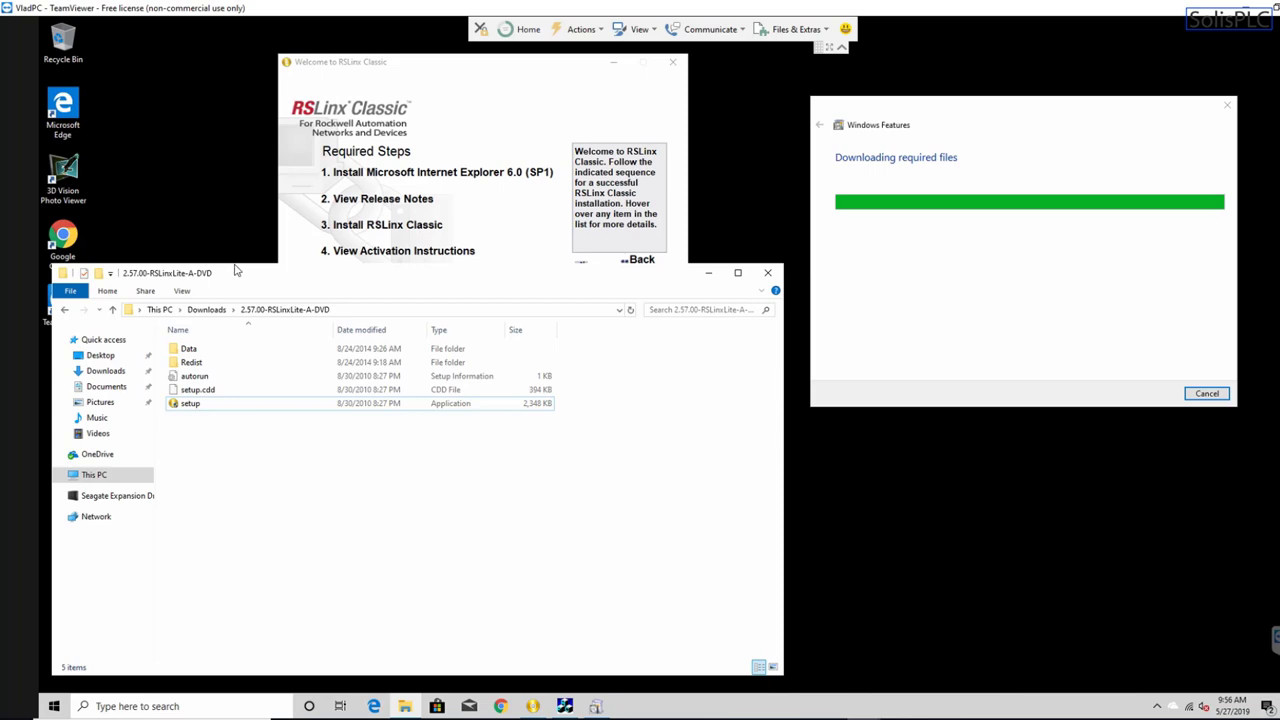
drag(236, 270, 220, 393)
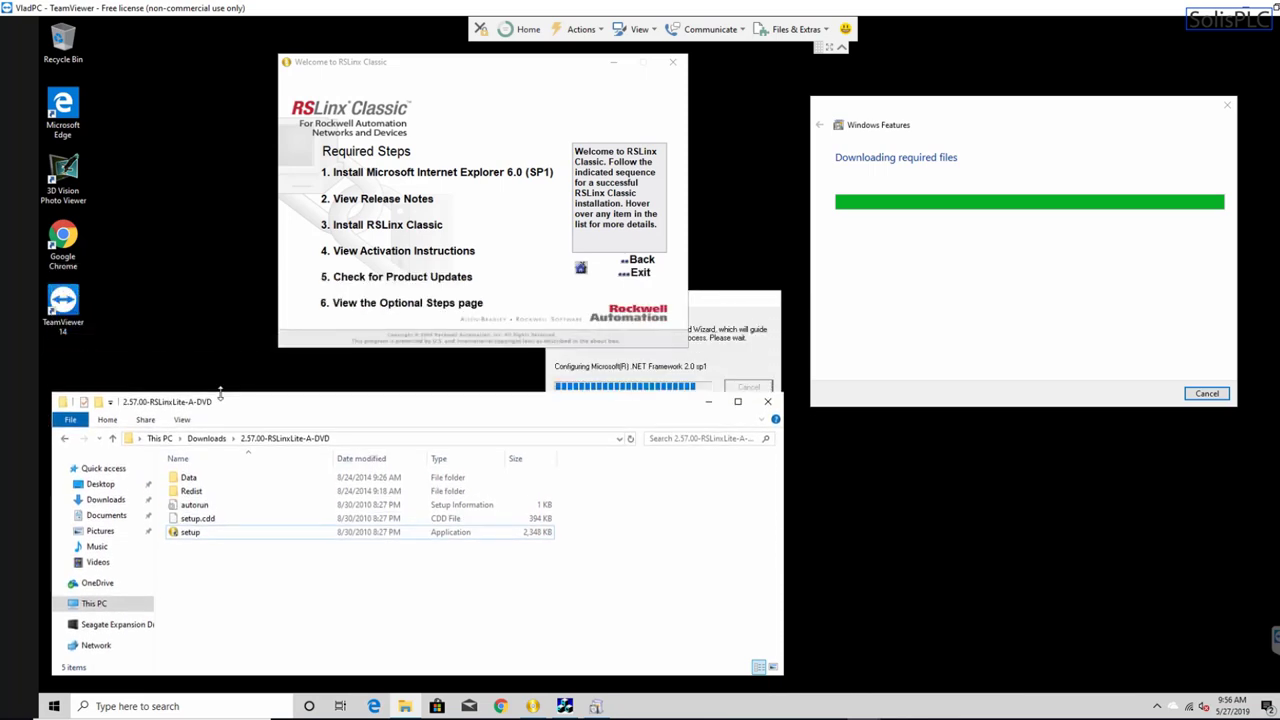
click(717, 301)
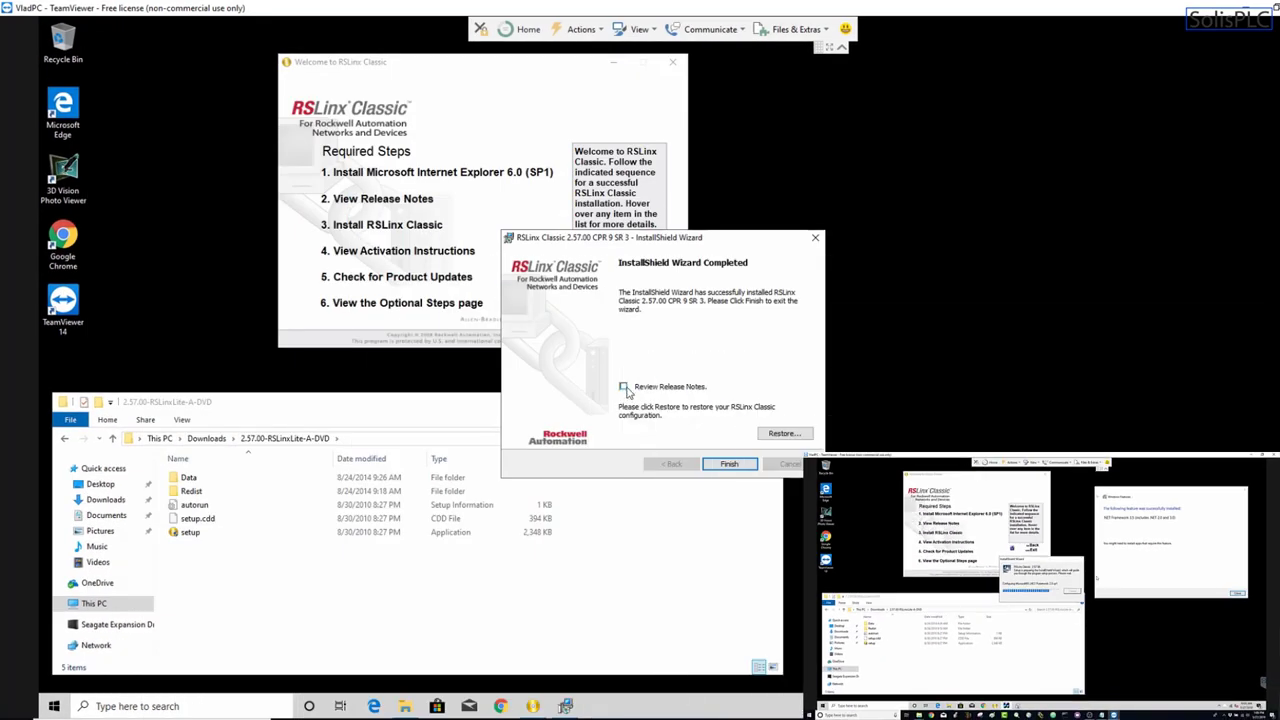
click(730, 476)
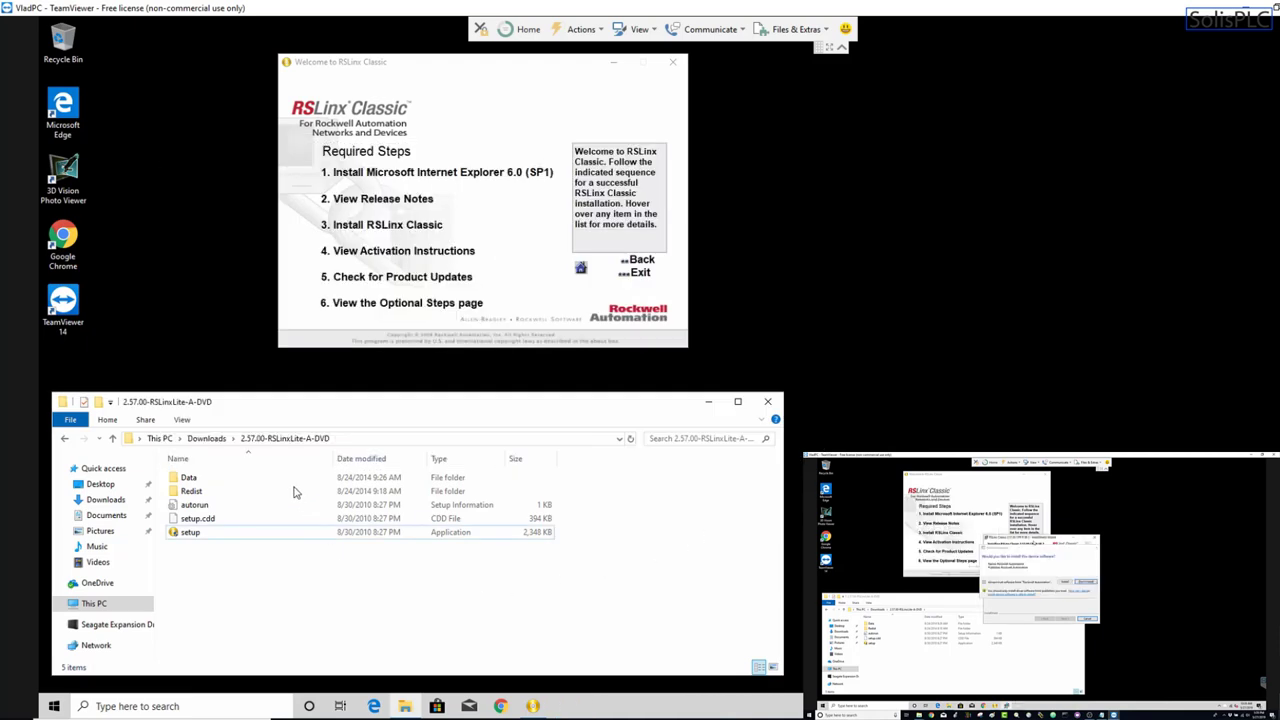
- Open the 6.00.00-RSLogixEmulate500-CD folder and run its Setup with administrator permission
click(207, 439)
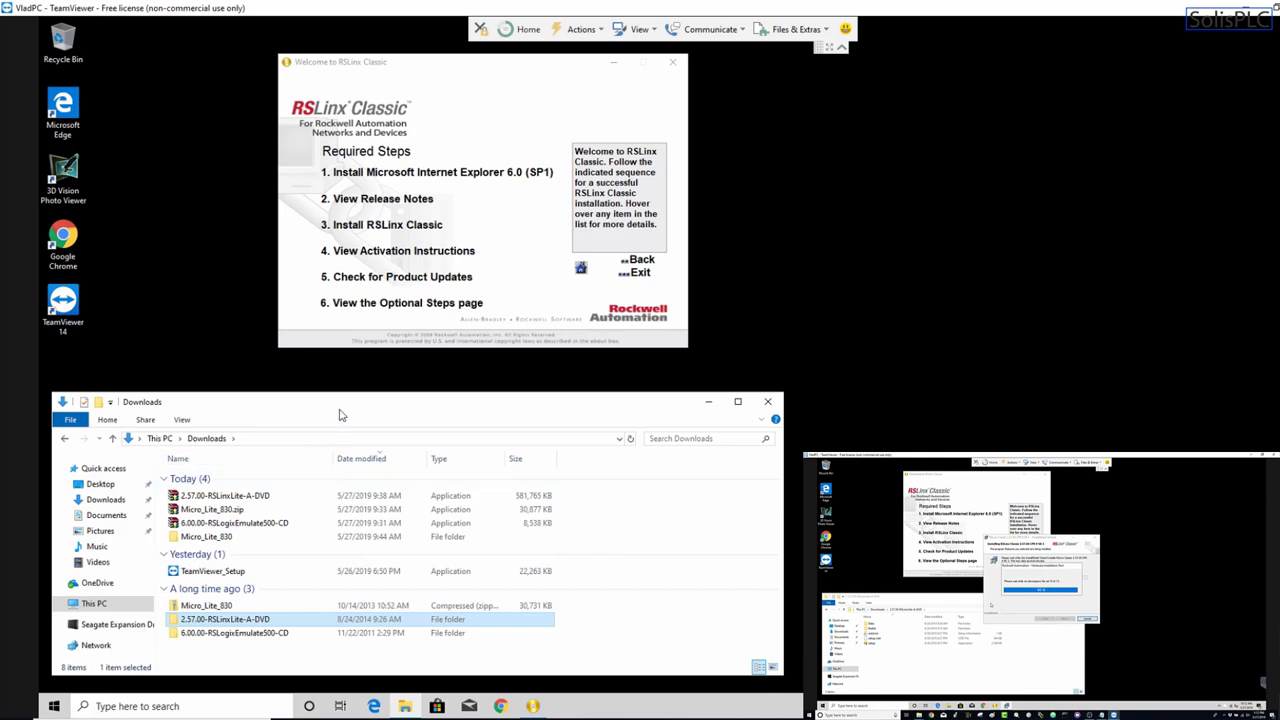
drag(346, 404, 382, 385)
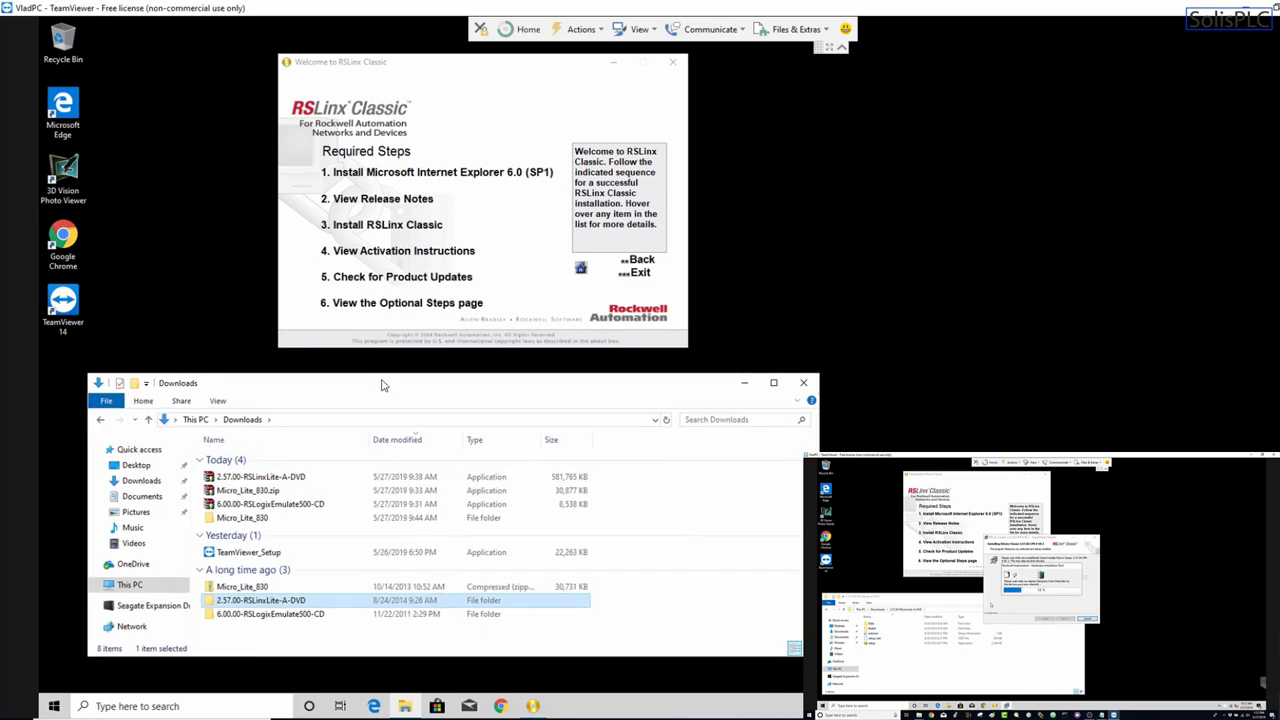
click(259, 616)
double_click(257, 616)
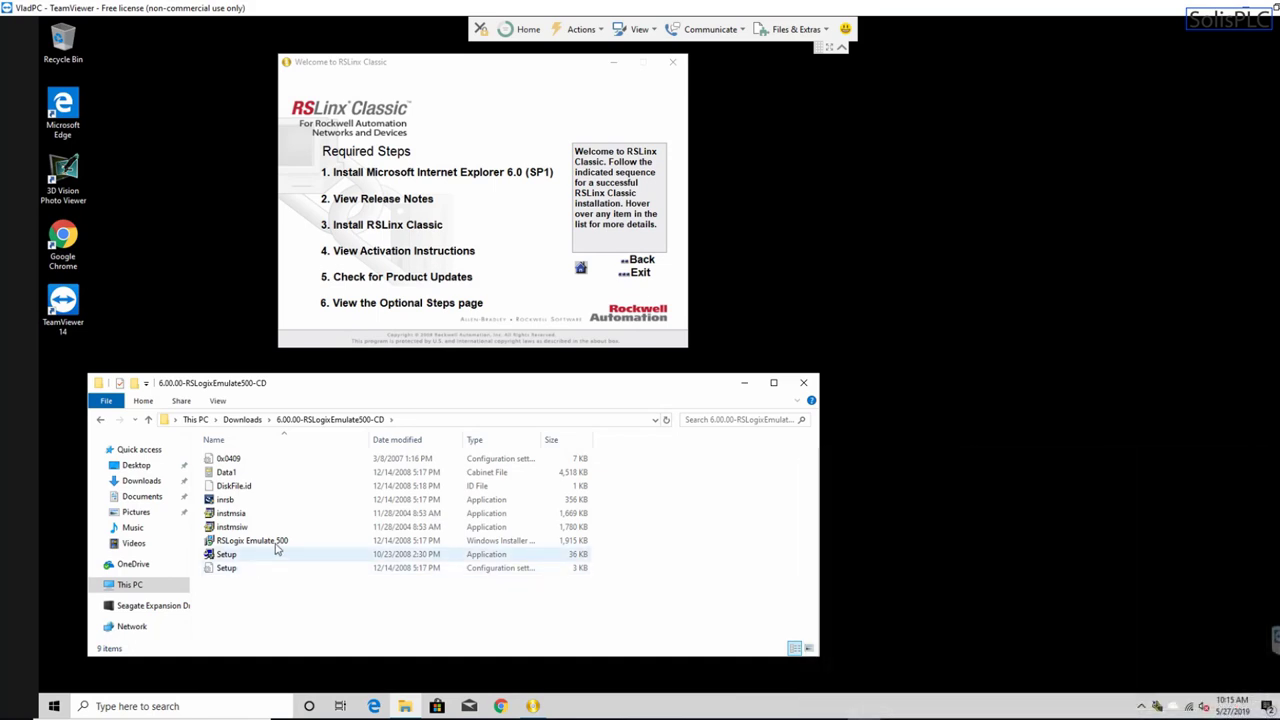
click(243, 558)
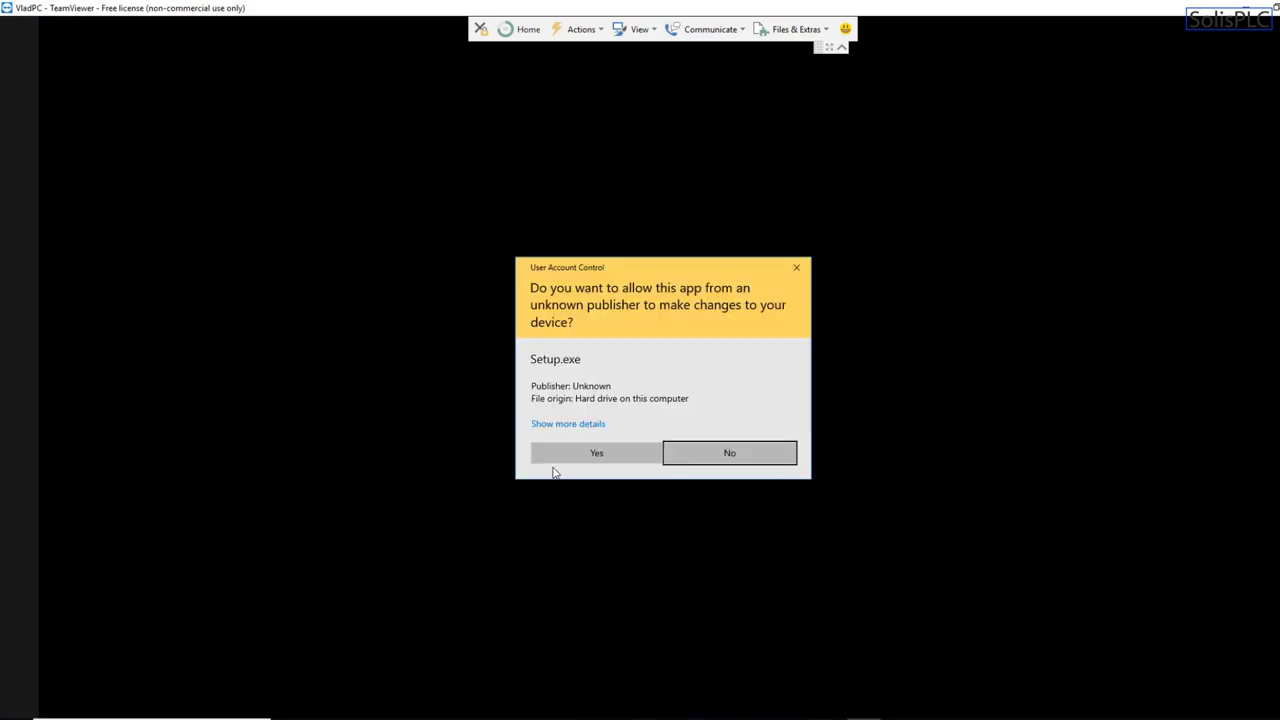
click(588, 458)
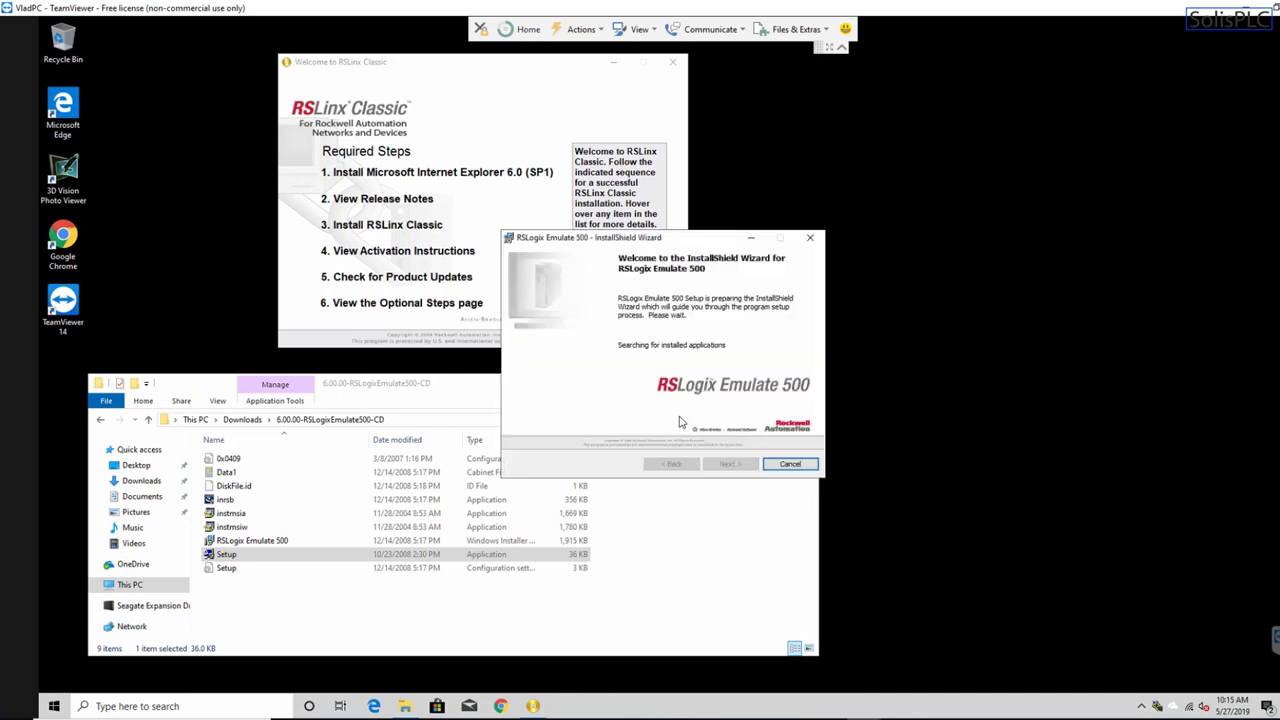
- Accept the license, enter the user information, and install RSLogix Emulate 500 as a Complete setup
click(730, 465)
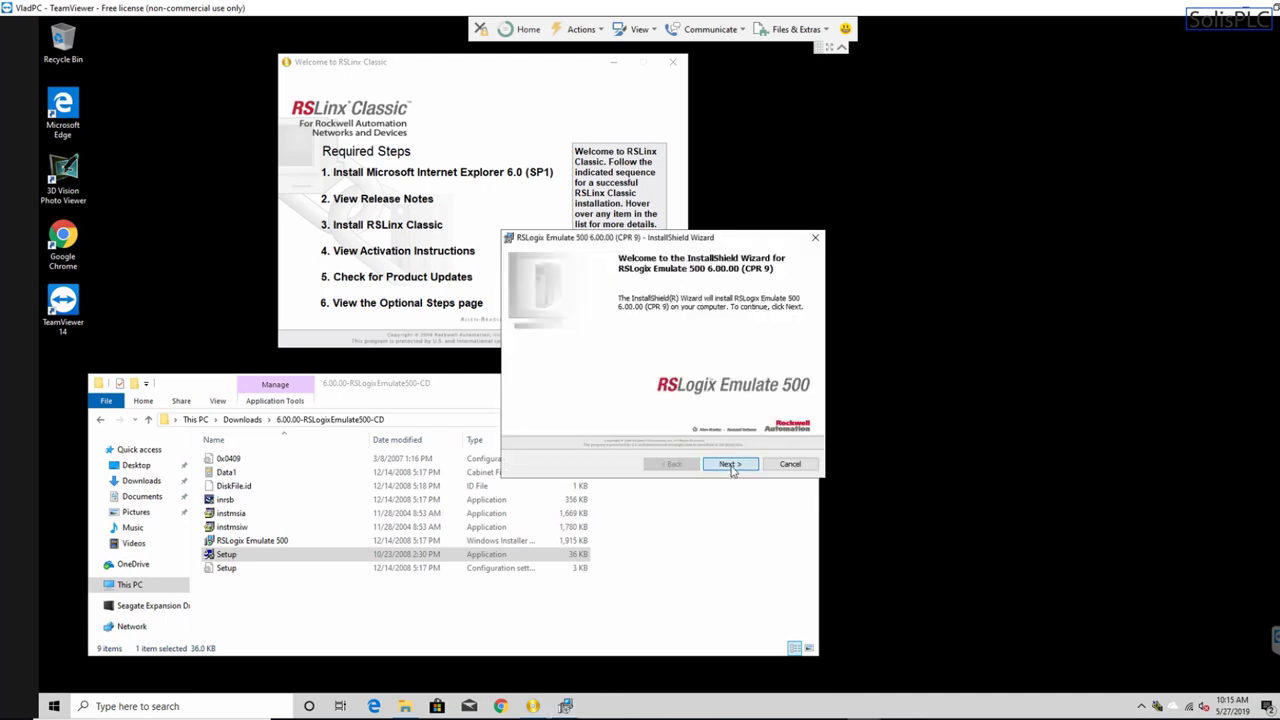
click(593, 420)
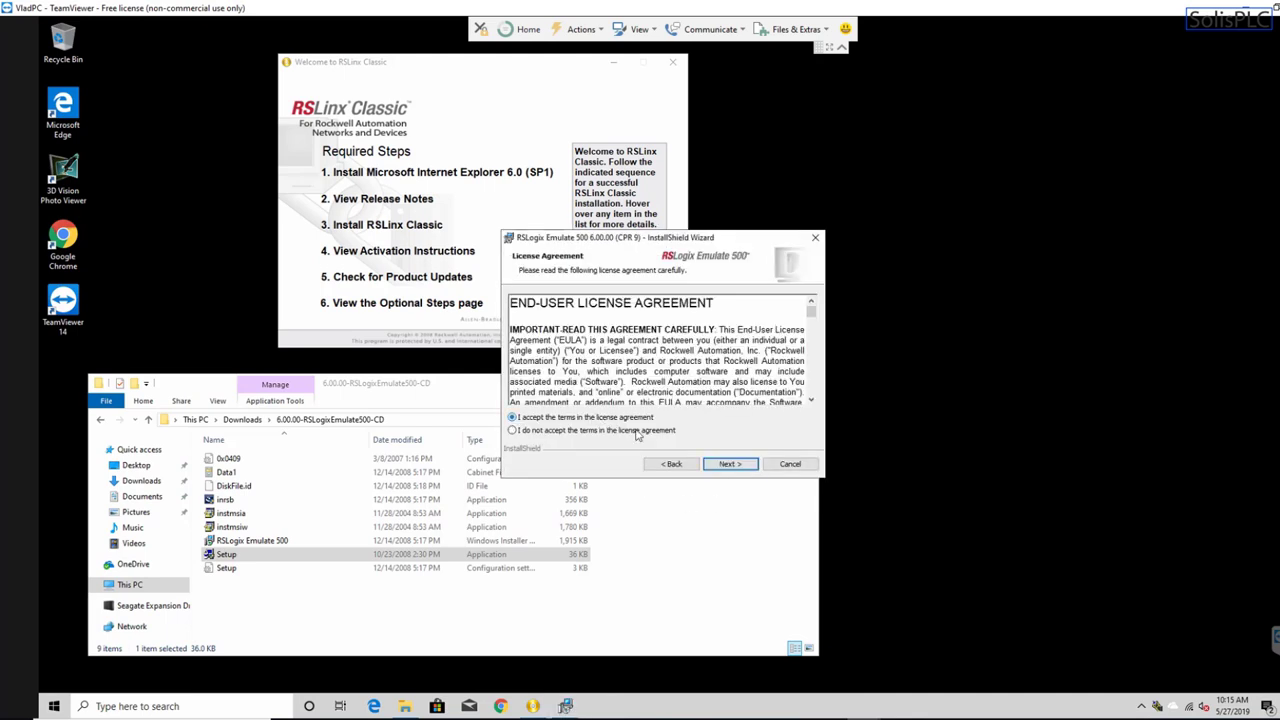
click(730, 465)
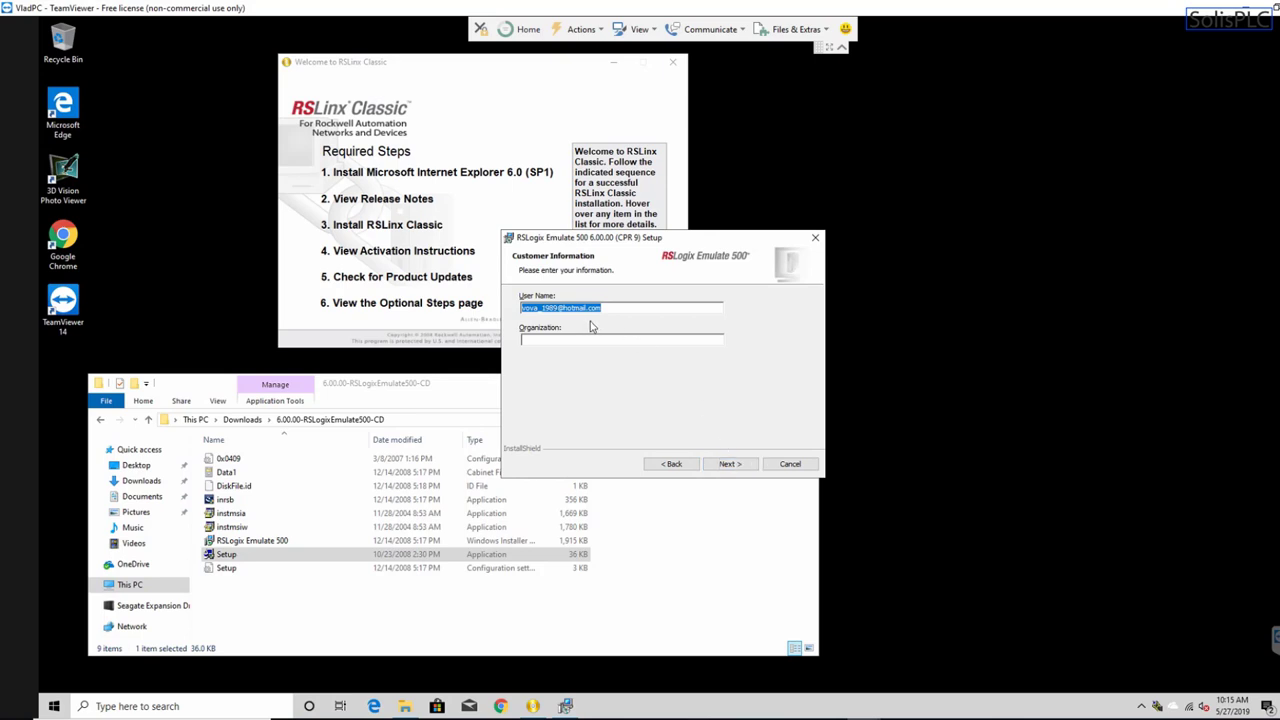
text(VladR)
click(728, 464)
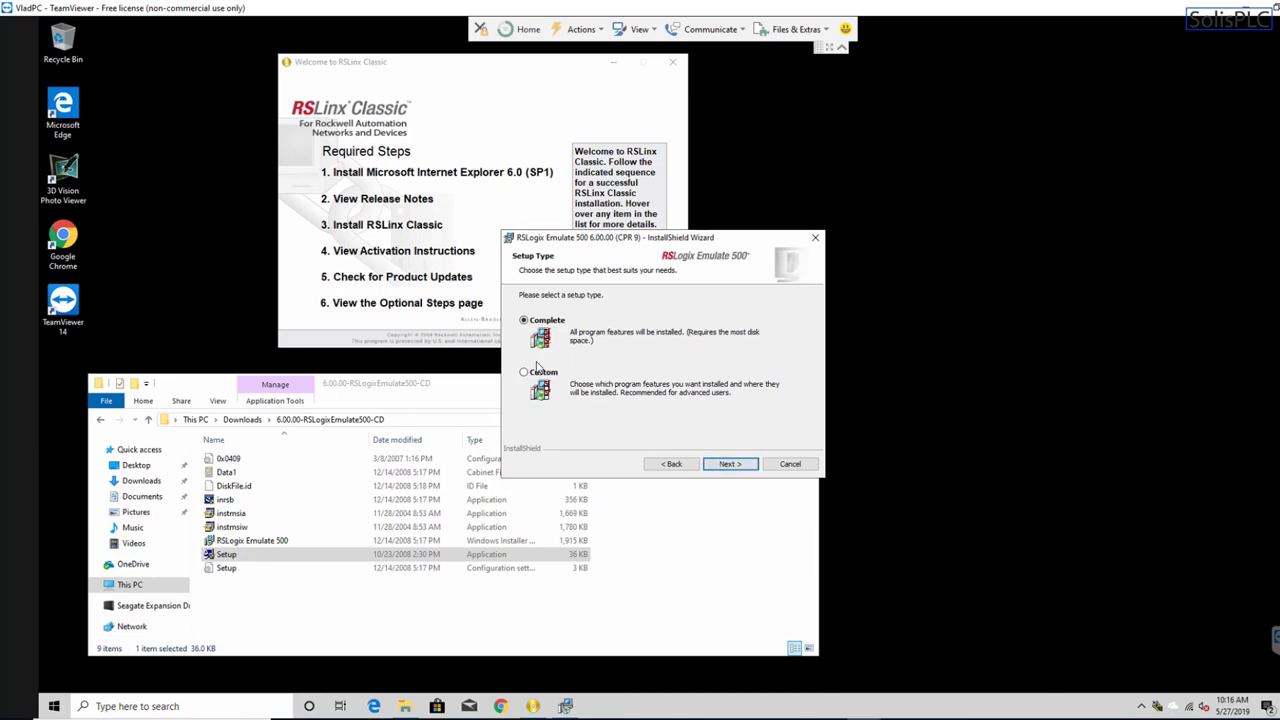
click(756, 464)
click(740, 464)
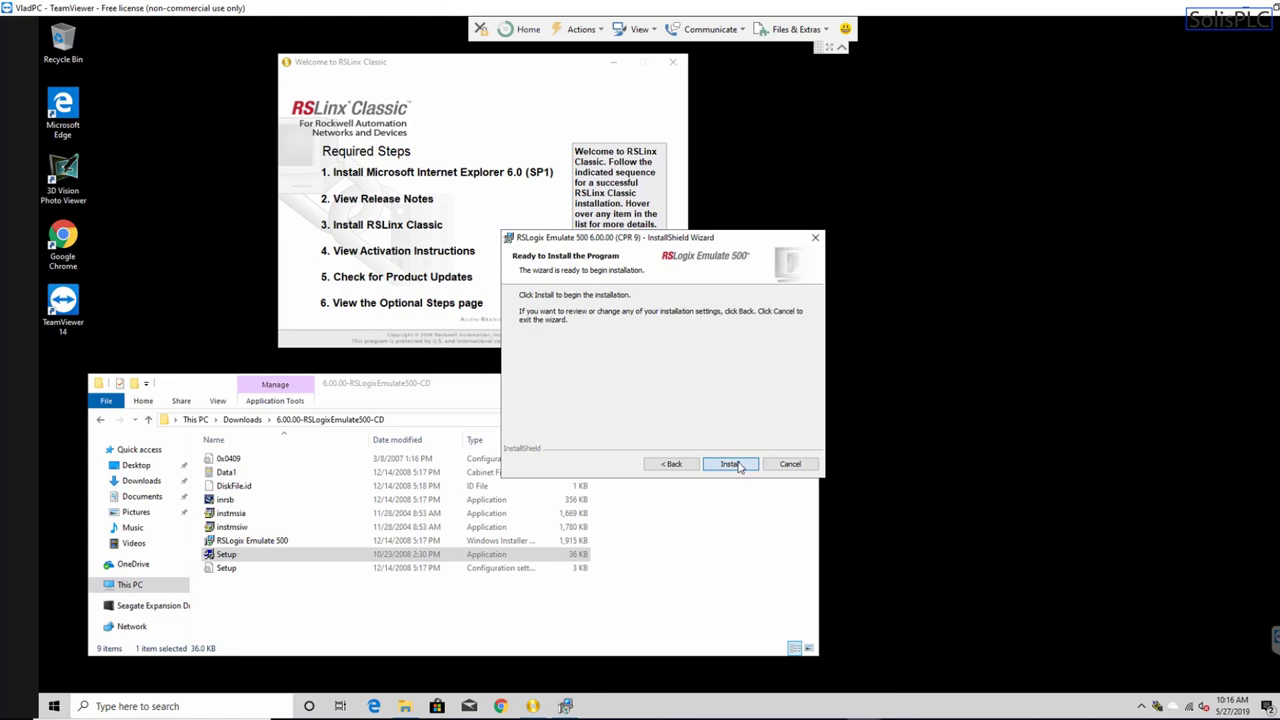
- Close the RSLinx Classic welcome window and file-open prompt, then finish the Emulate 500 installer
click(673, 65)
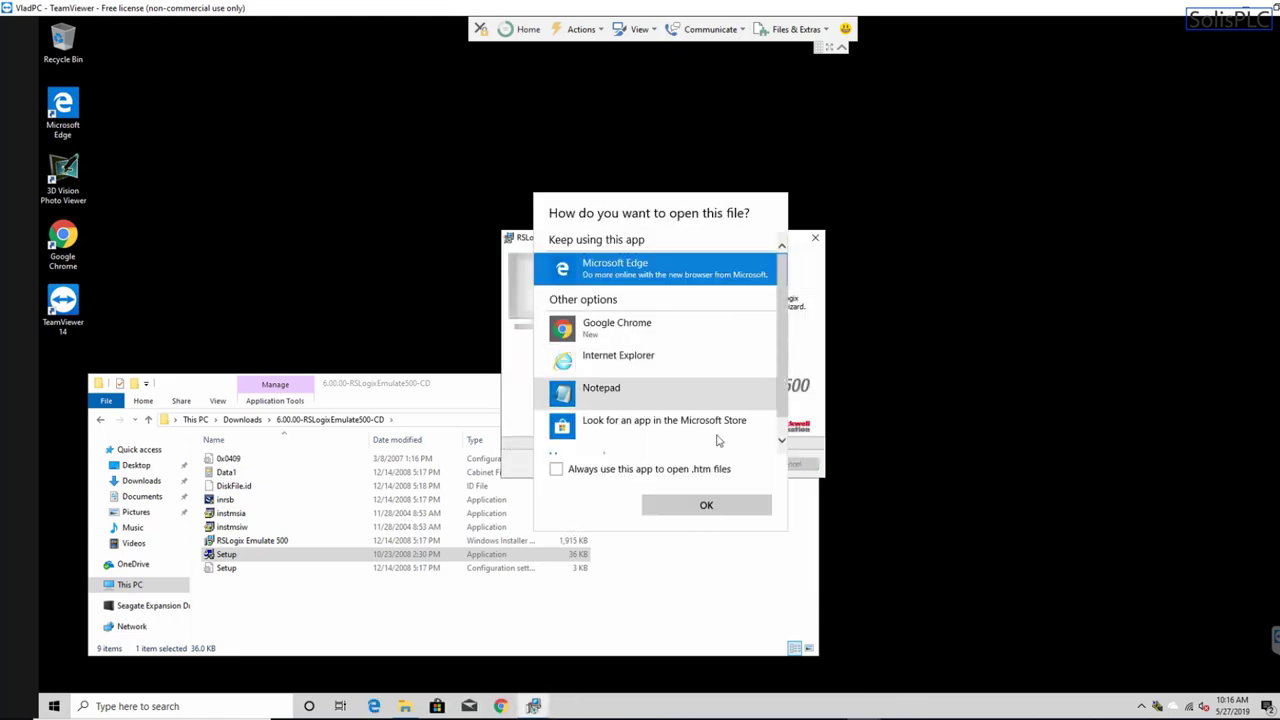
click(803, 275)
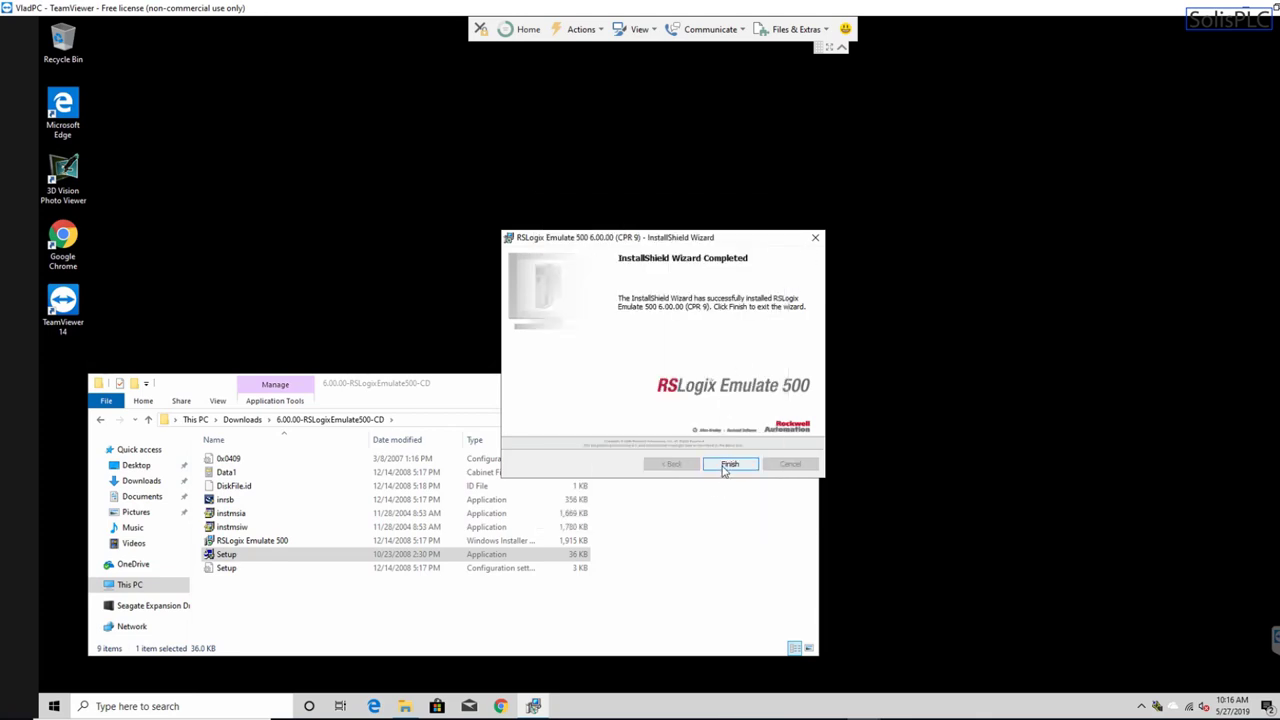
click(729, 467)
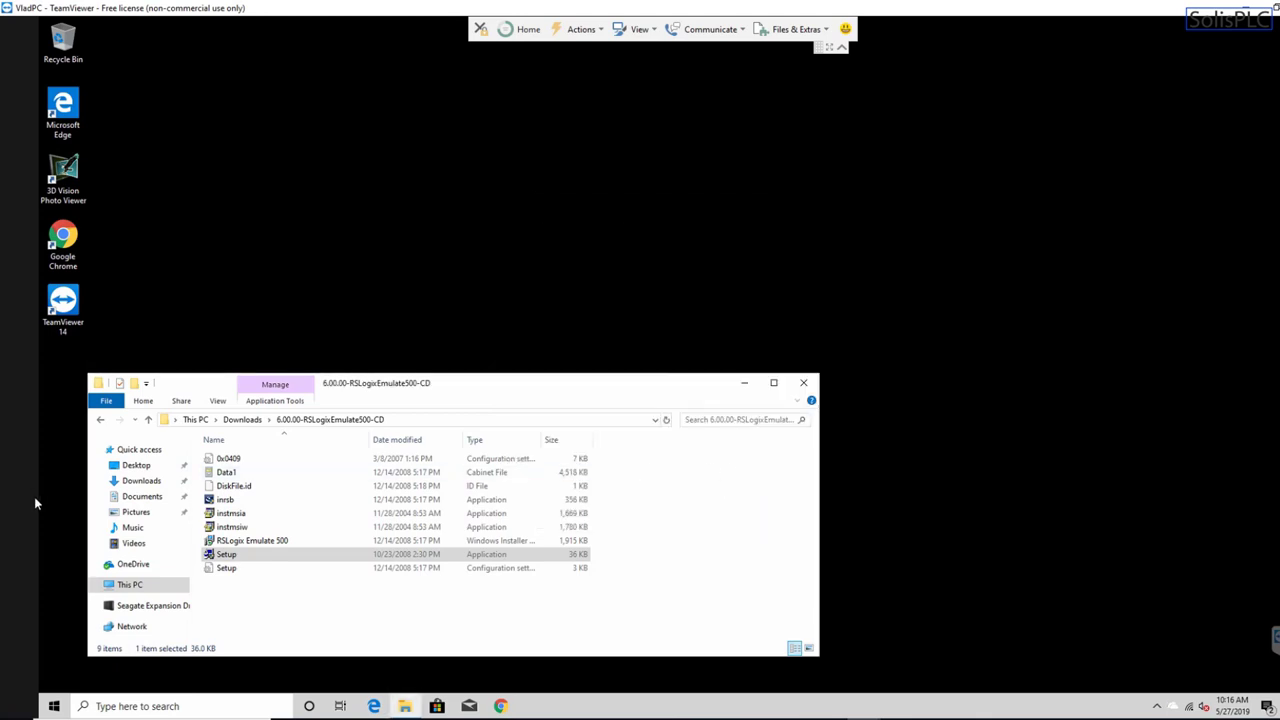
- Launch RSLinx Classic from a Windows search for 'rslinx'
click(141, 707)
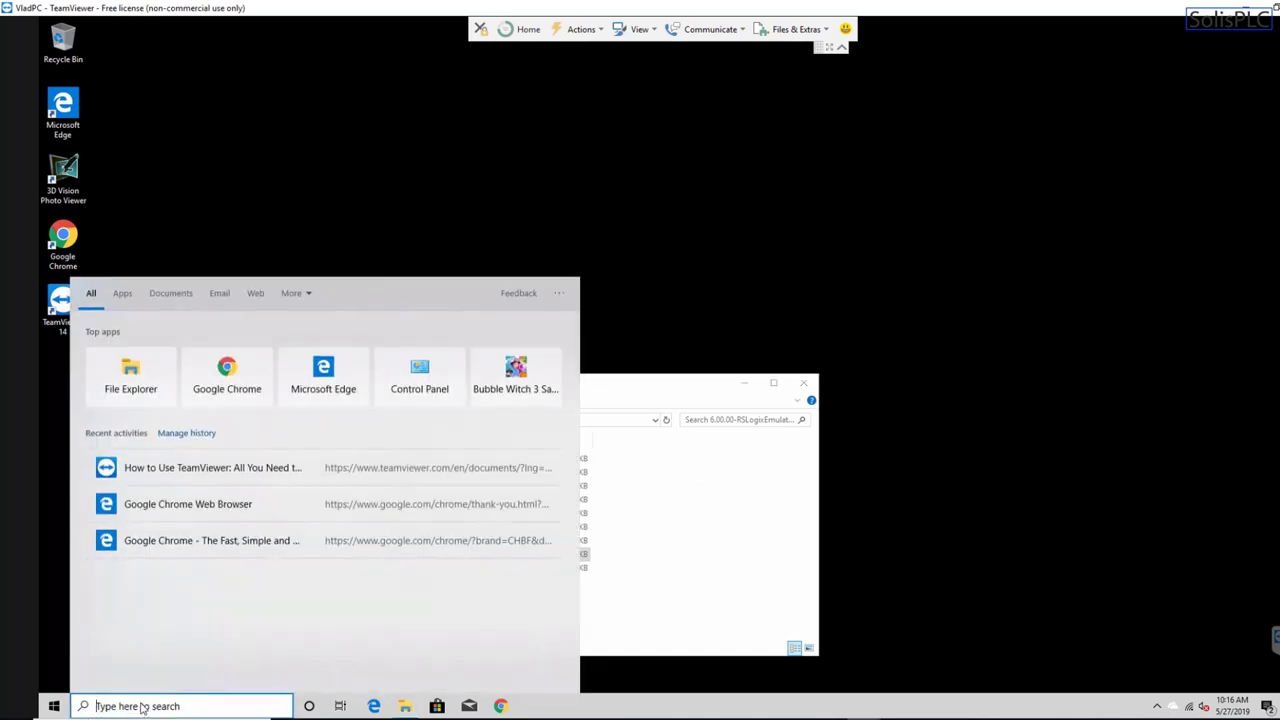
text(rslinx)
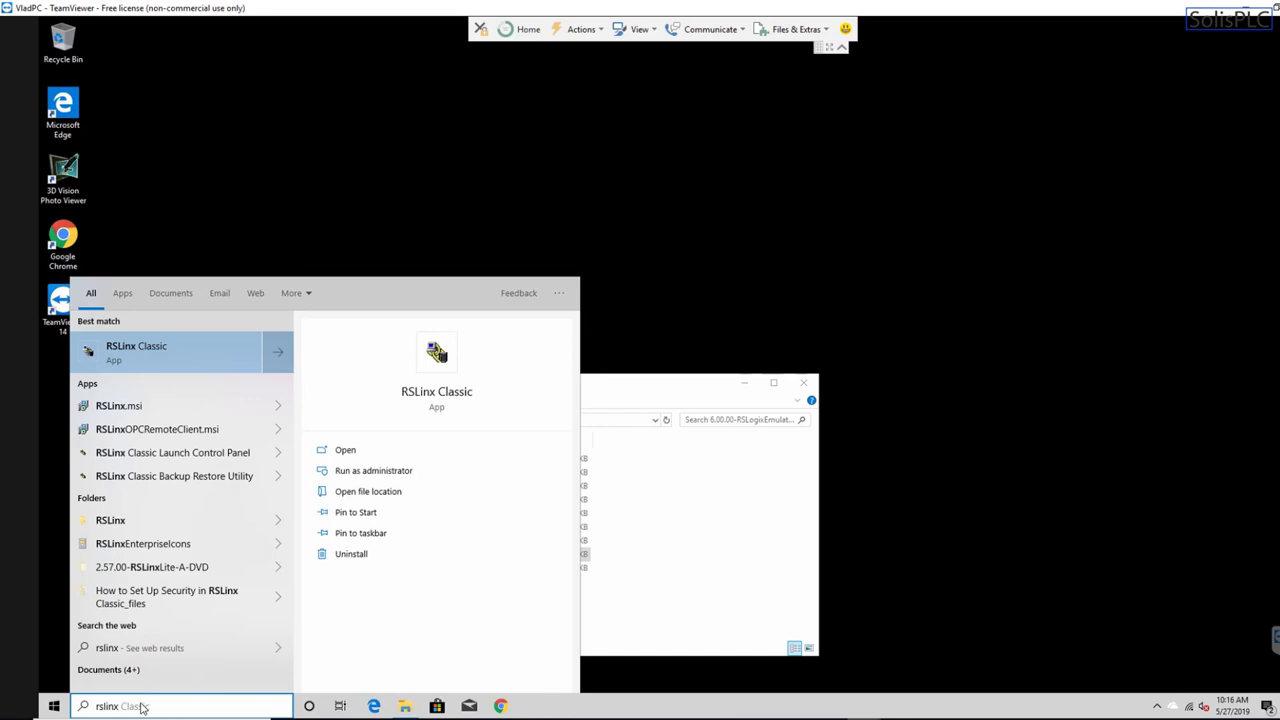
key(Return)
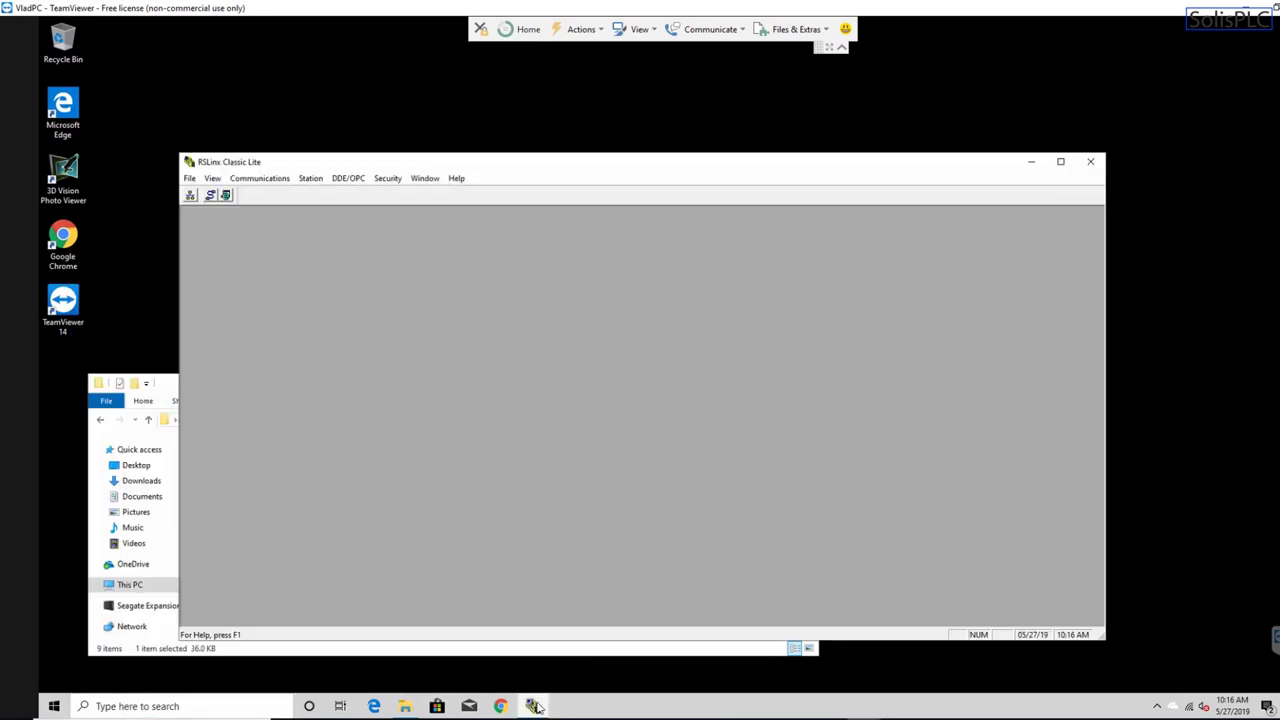
right_click(537, 706)
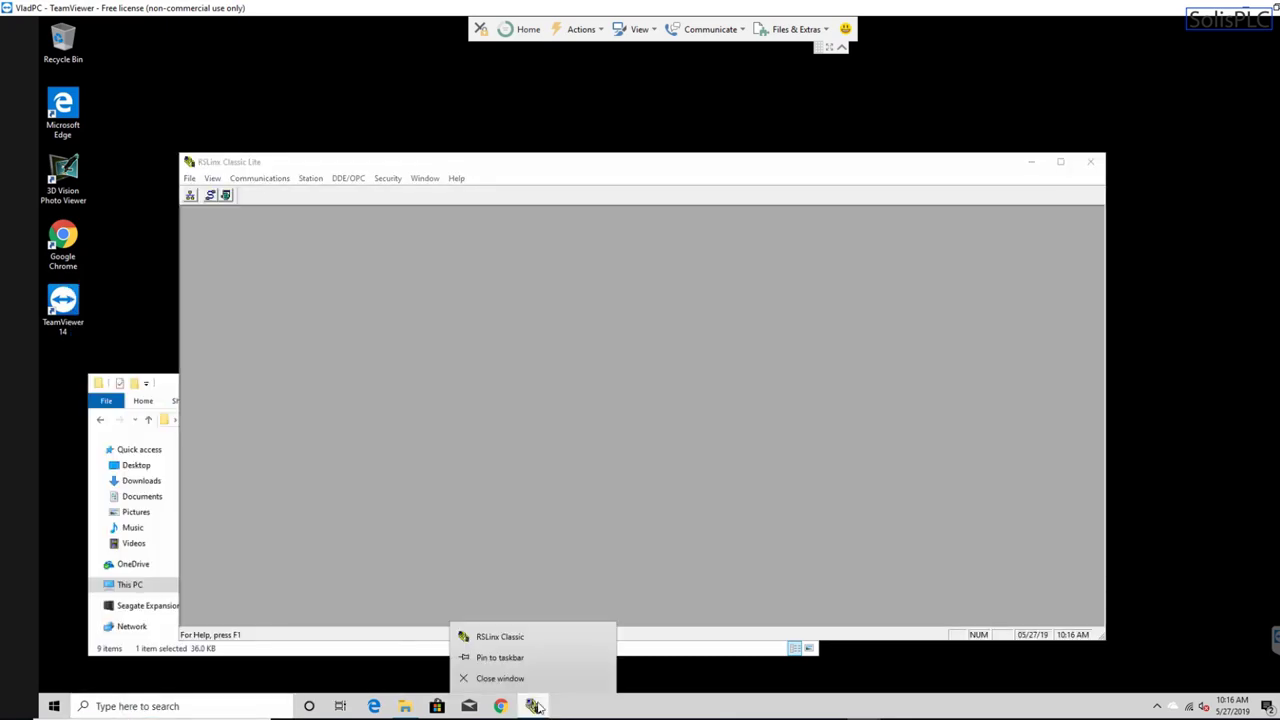
click(539, 661)
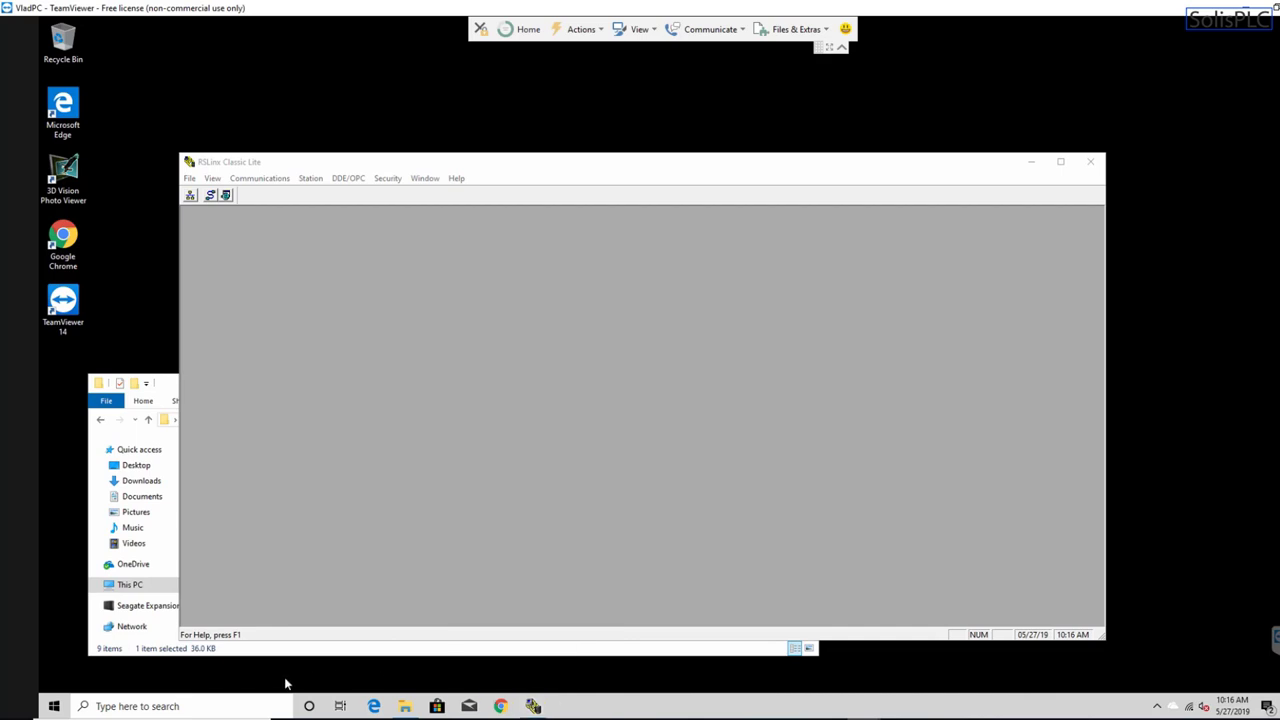
- Launch RSLogix Micro English from a Windows search for 'rslogi'
click(182, 708)
text(rsl)
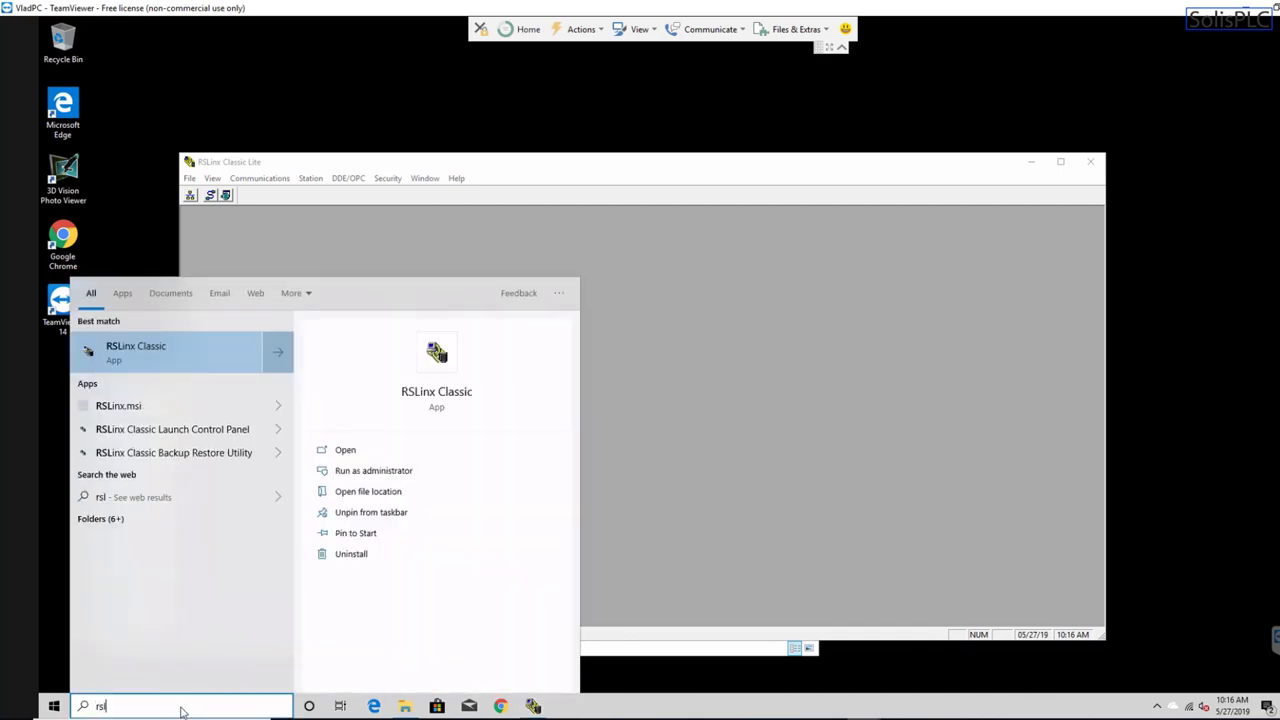
text(ogi)
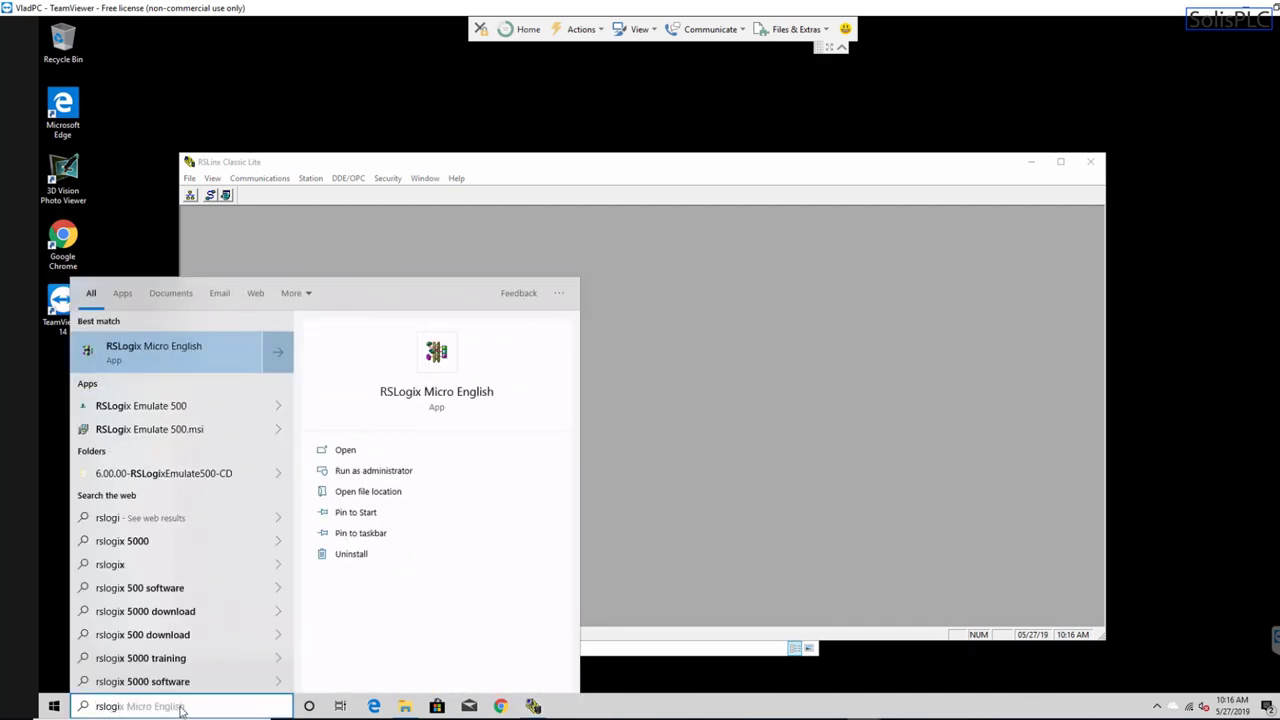
key(Return)
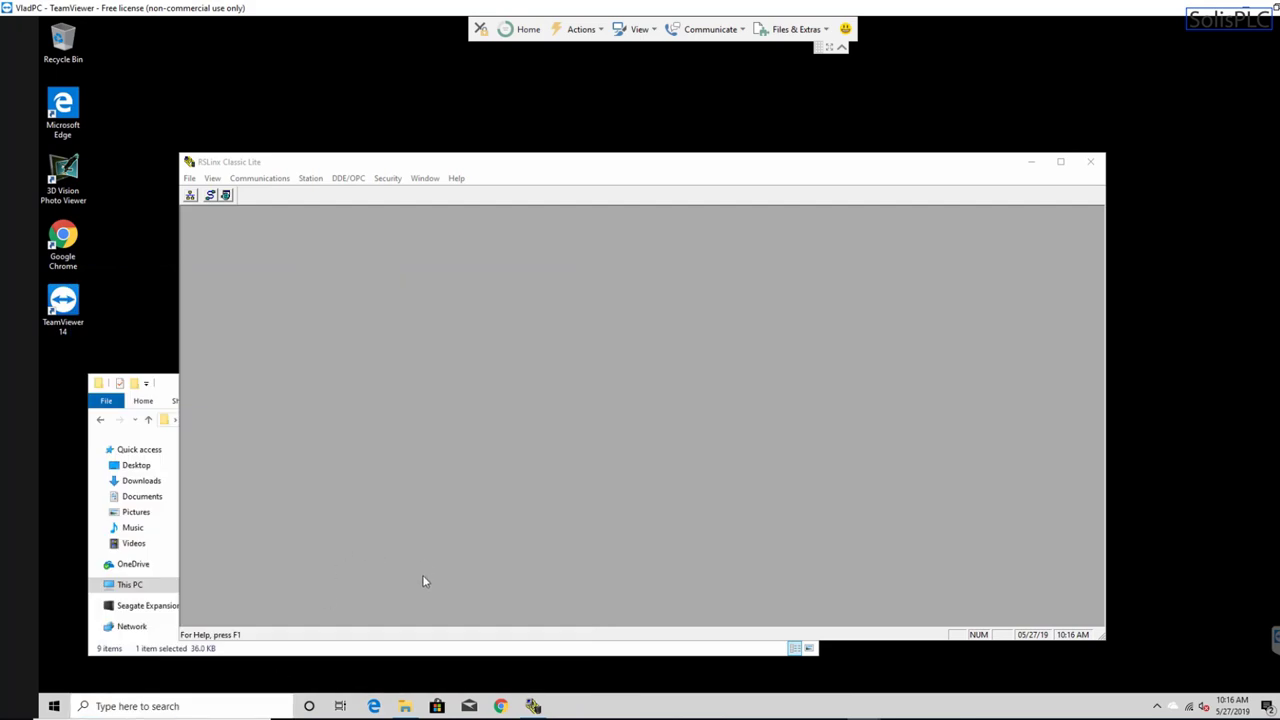
- Launch RSLogix Emulate 500 from the 'rslogi' search and dismiss its registry error message
click(146, 706)
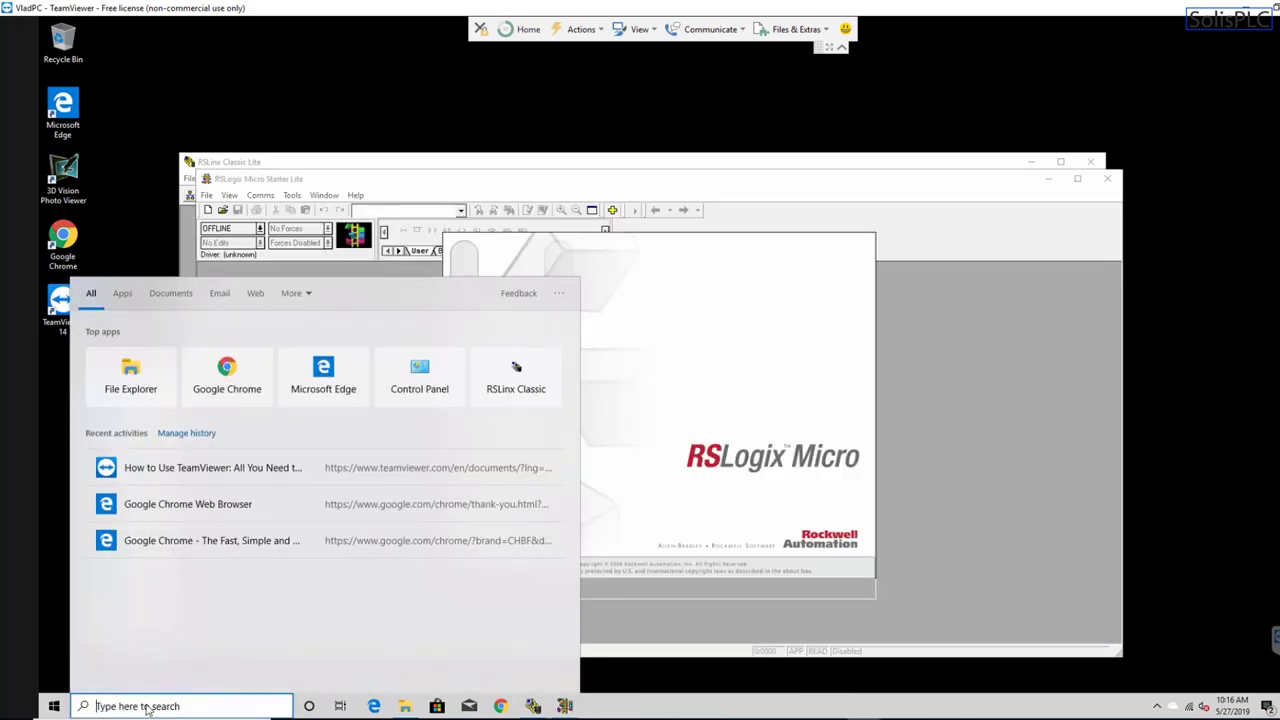
text(rslogi)
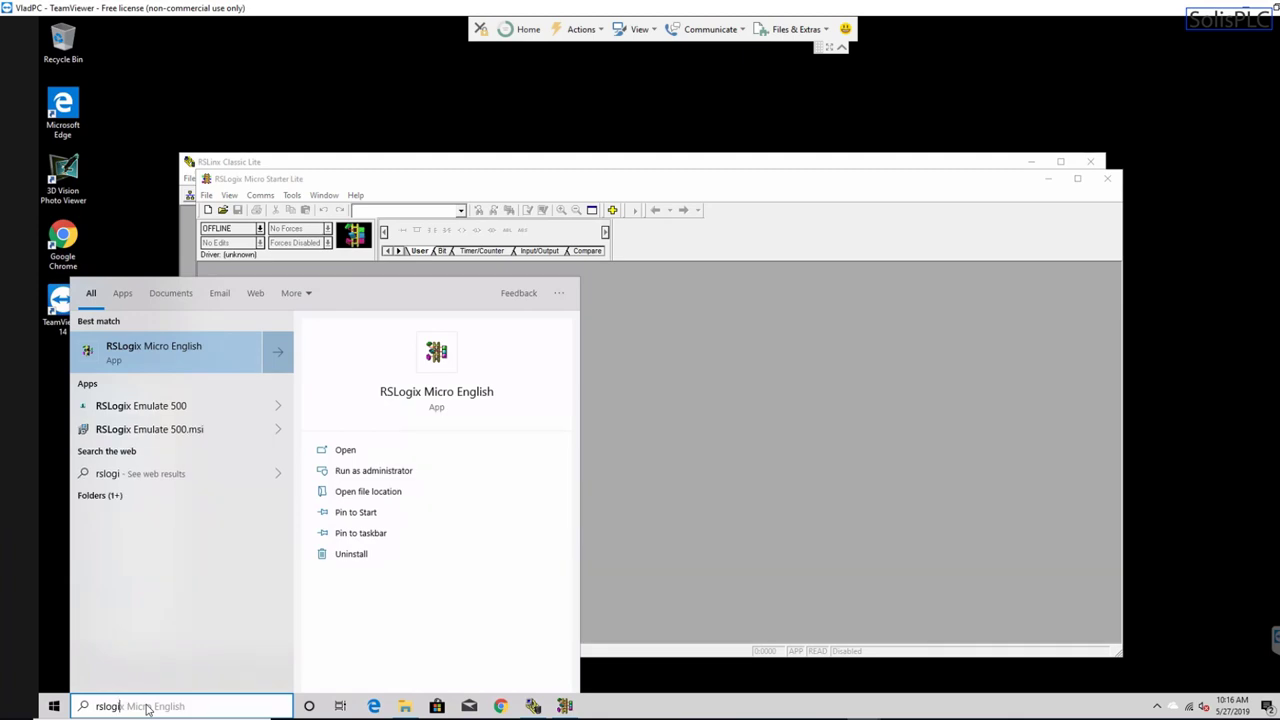
key(Down)
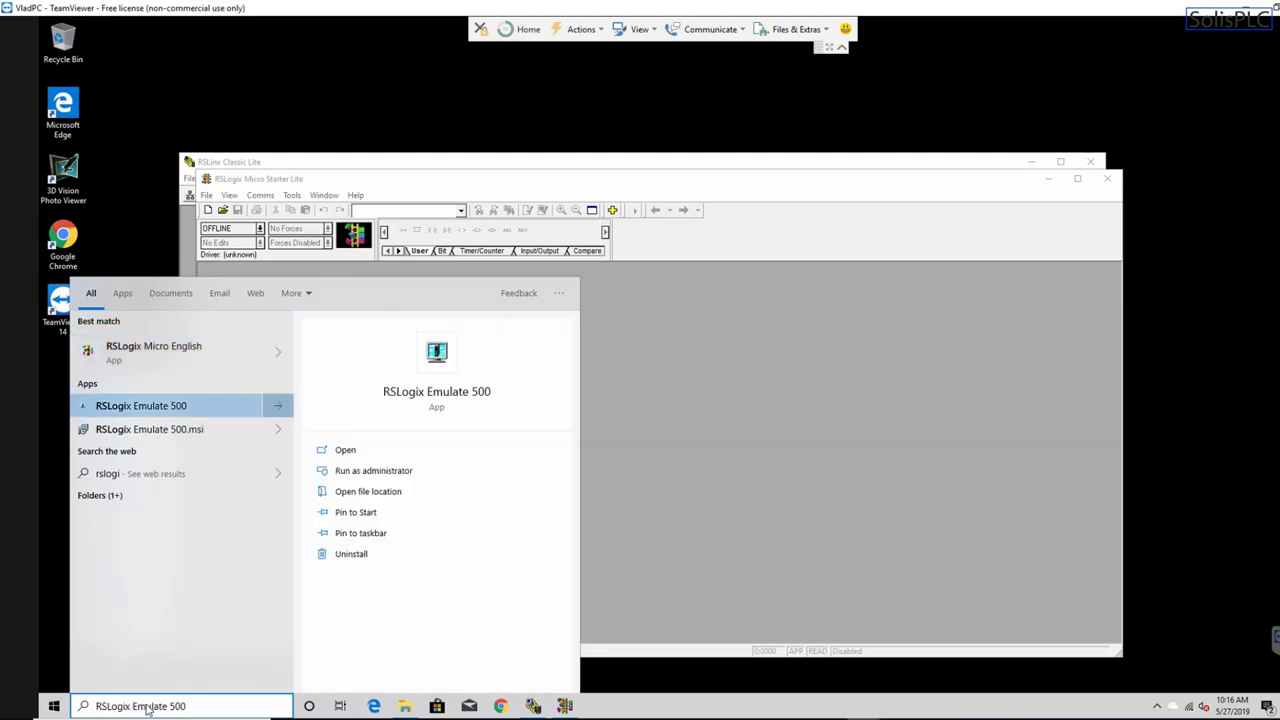
click(176, 405)
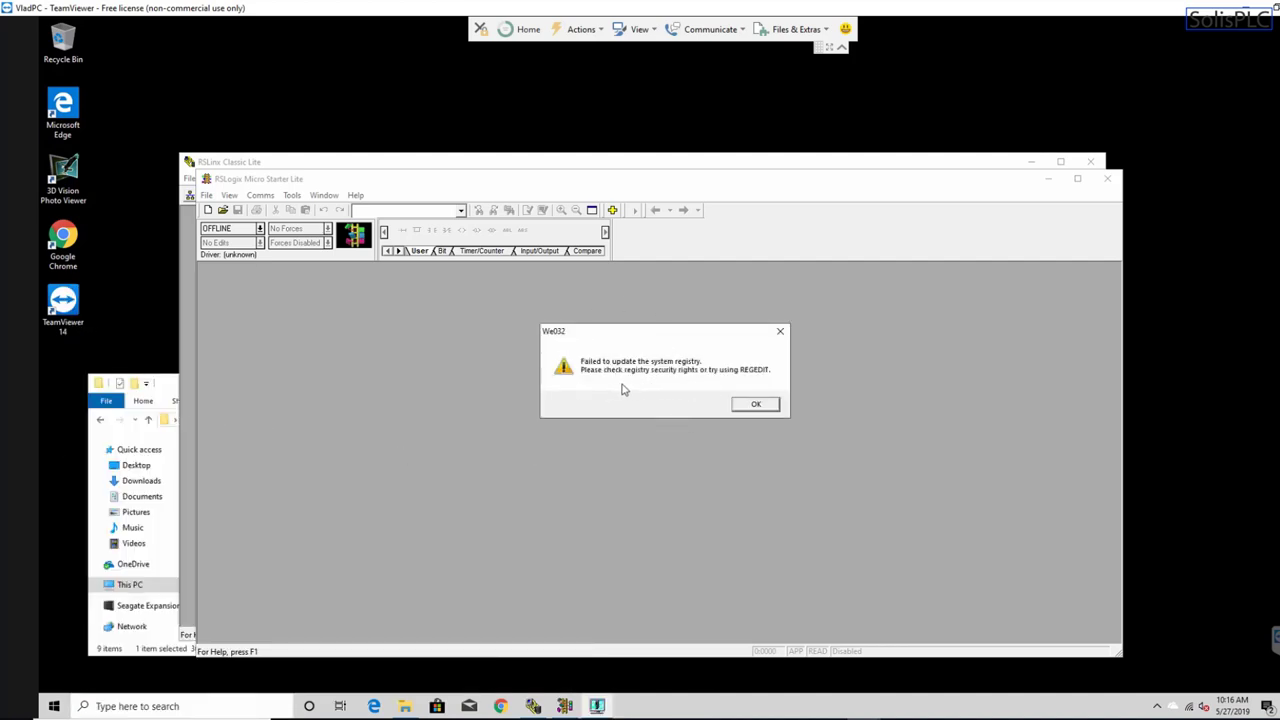
click(765, 405)
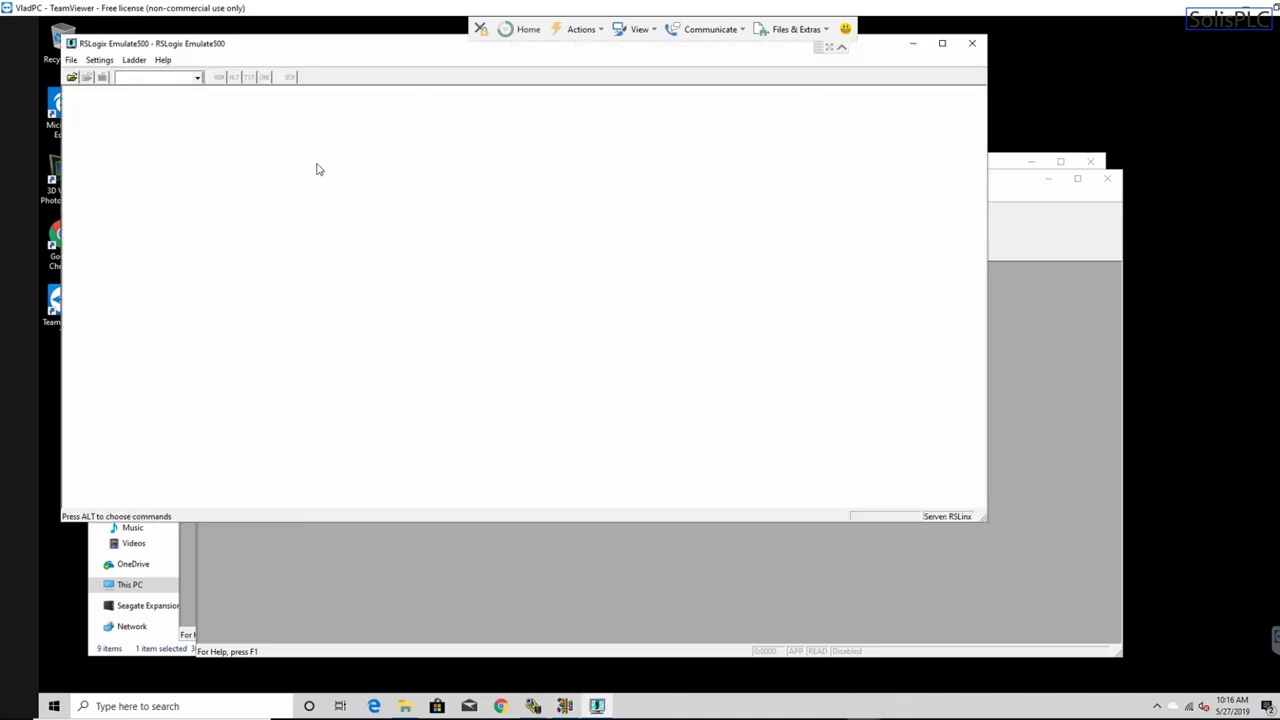
drag(338, 45, 346, 100)
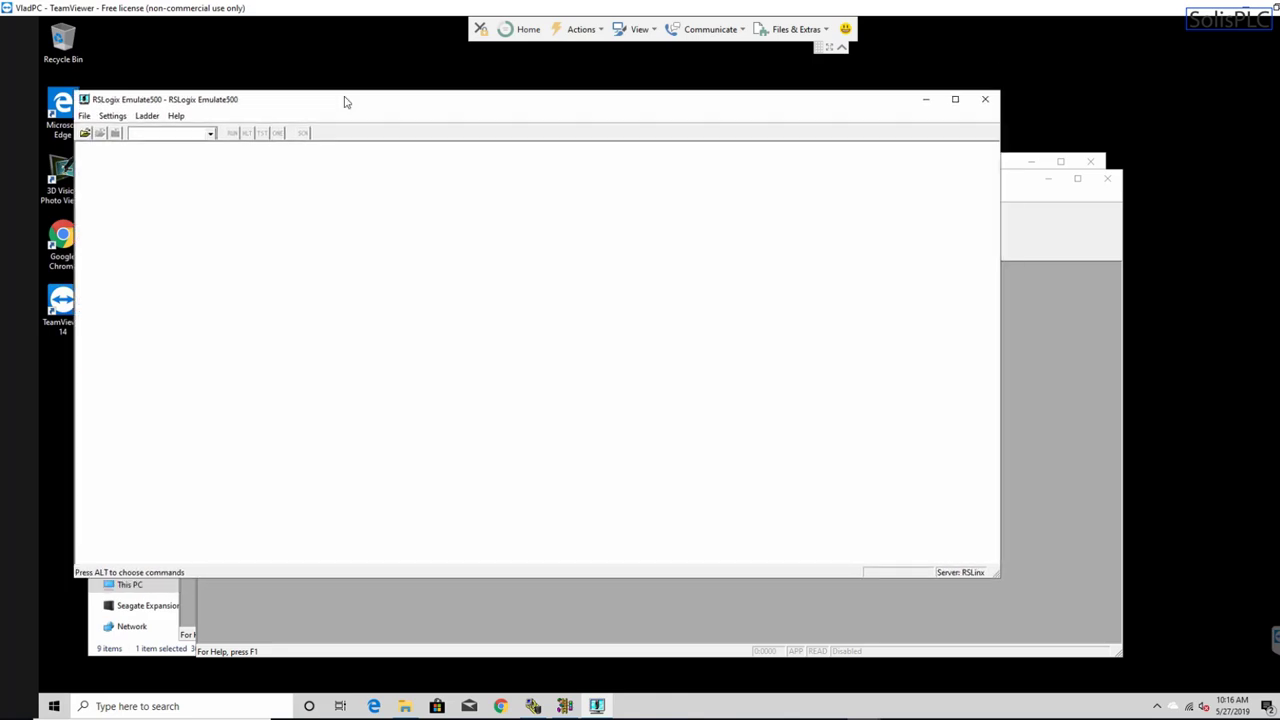
- Check the Emulate 500 and RSLogix Micro jump lists, then bring RSLinx Classic Lite forward
right_click(597, 706)
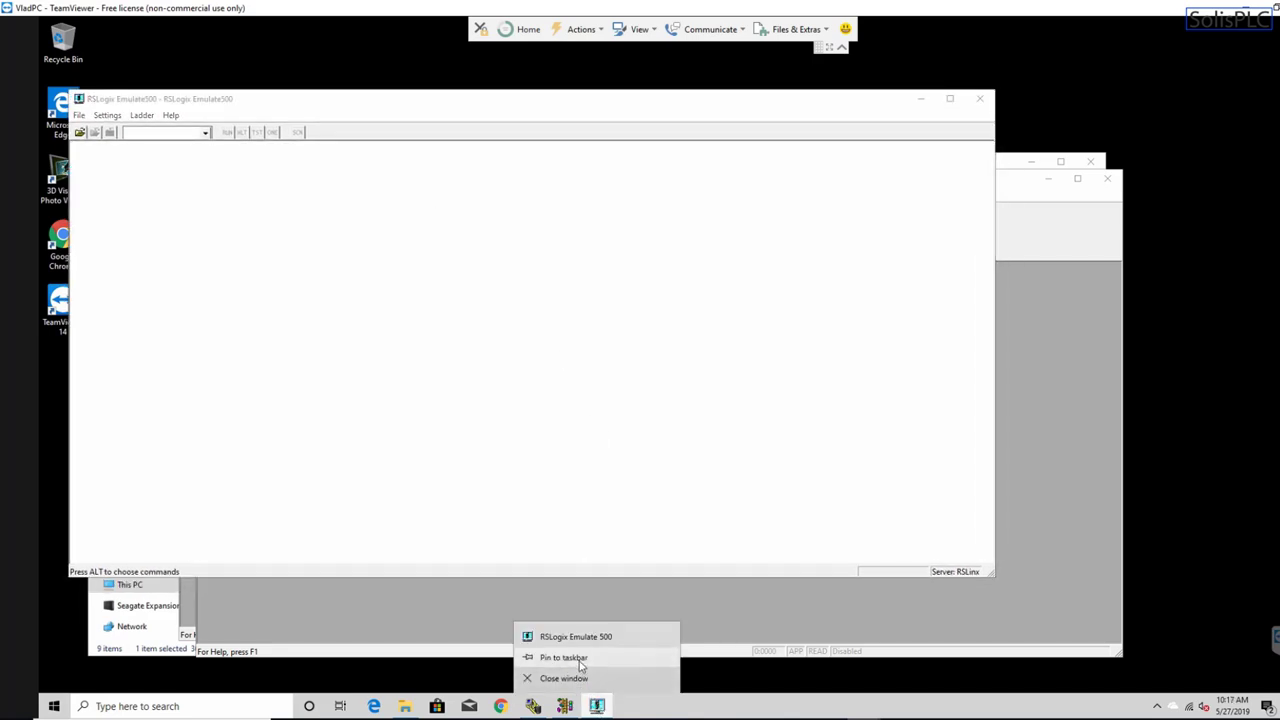
click(581, 662)
right_click(565, 706)
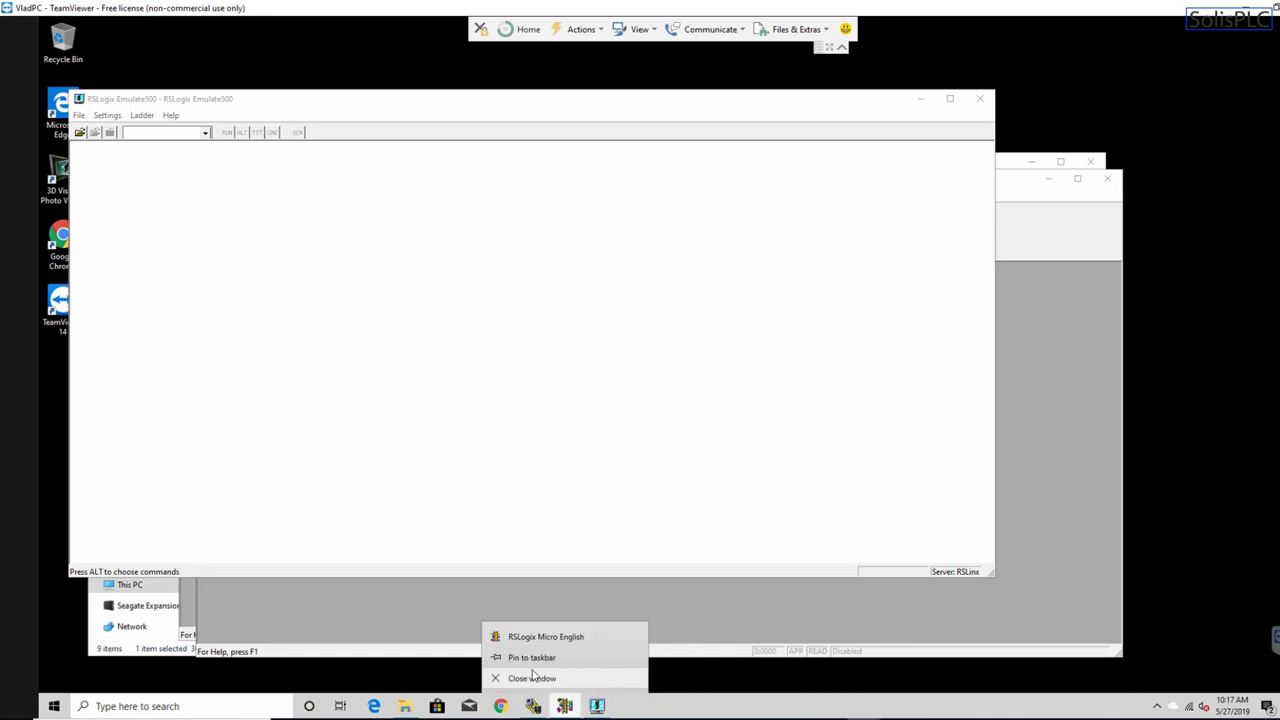
click(535, 678)
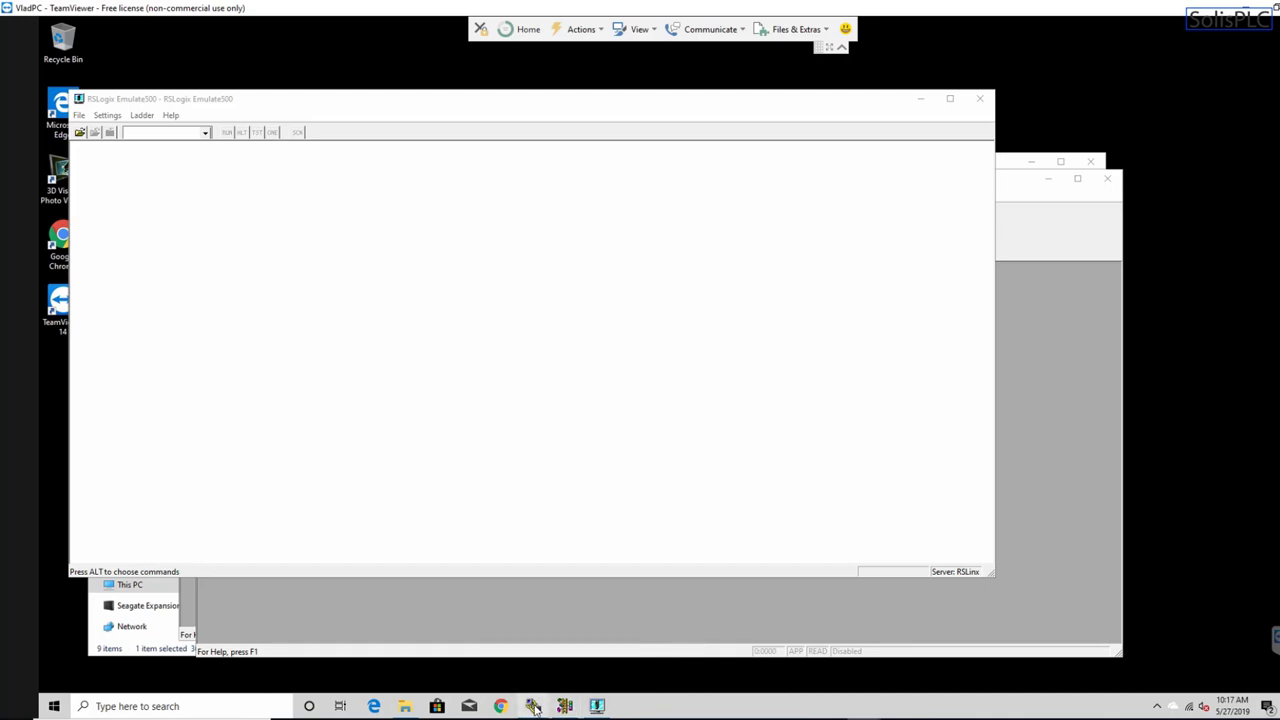
click(533, 706)
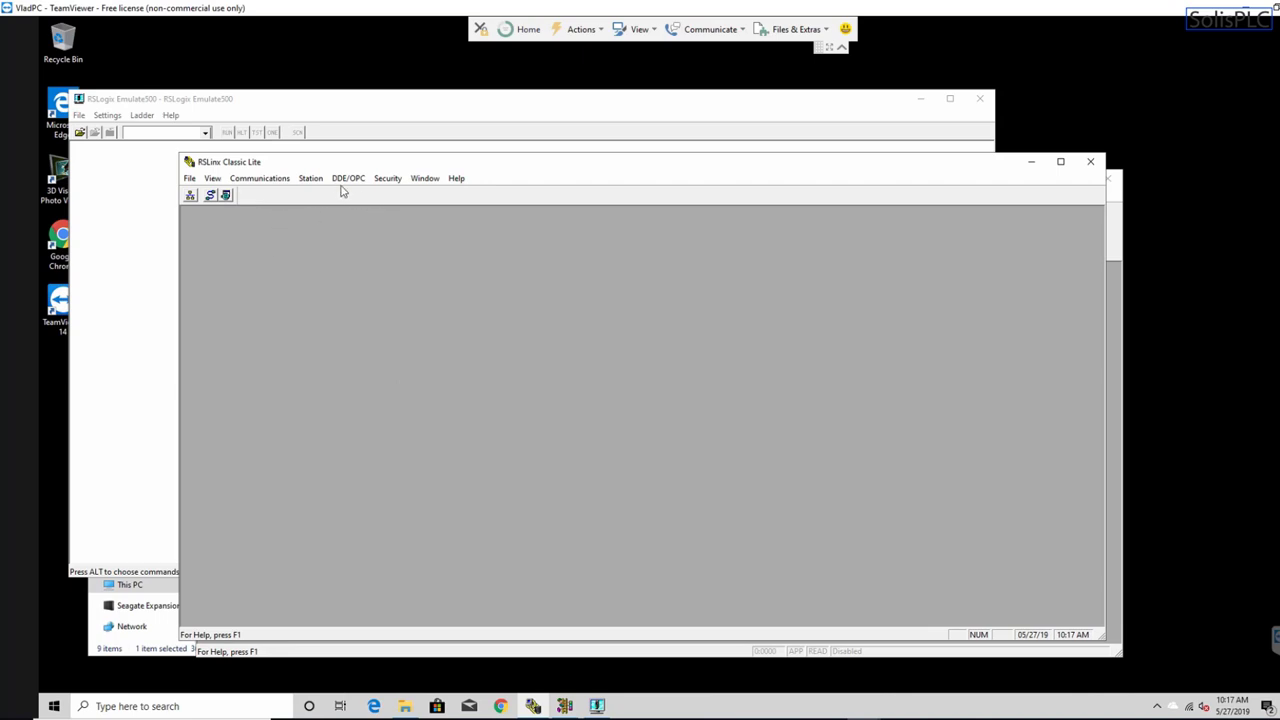
- Open RSWho and add an SLC 500 (DH485) Emulator driver named EMU500-1 in Configure Drivers
click(189, 197)
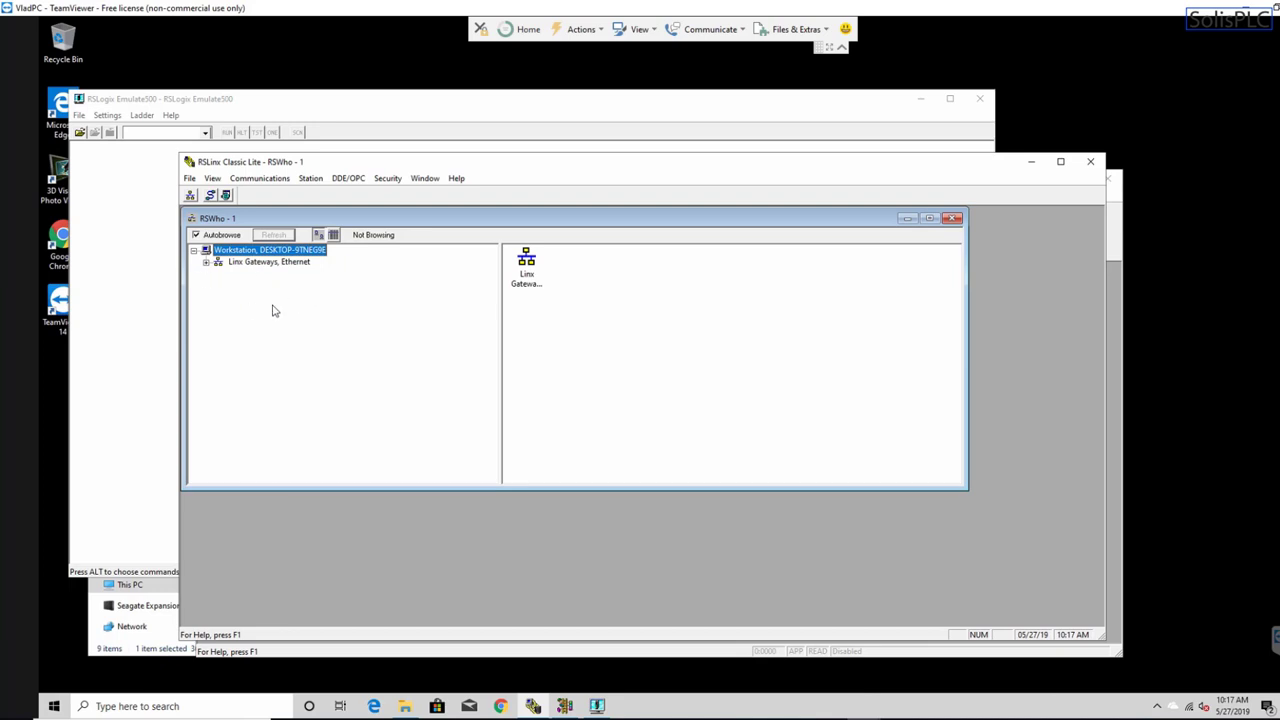
click(258, 179)
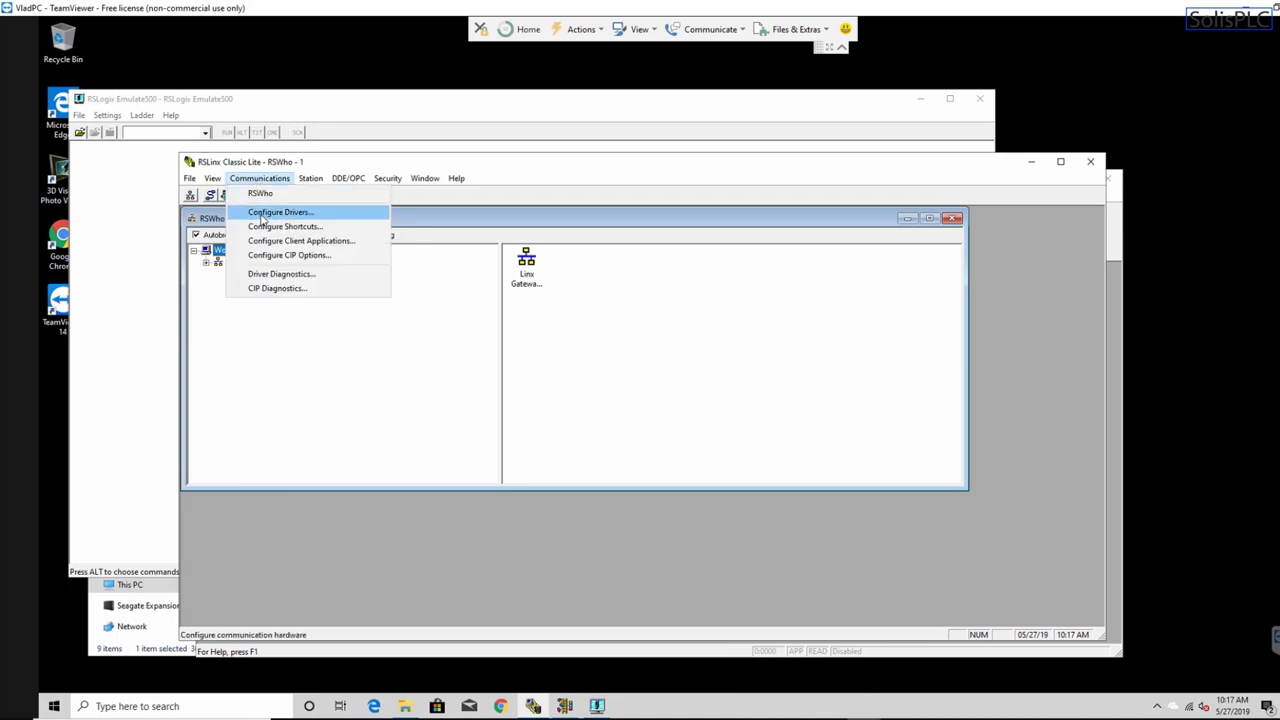
click(263, 219)
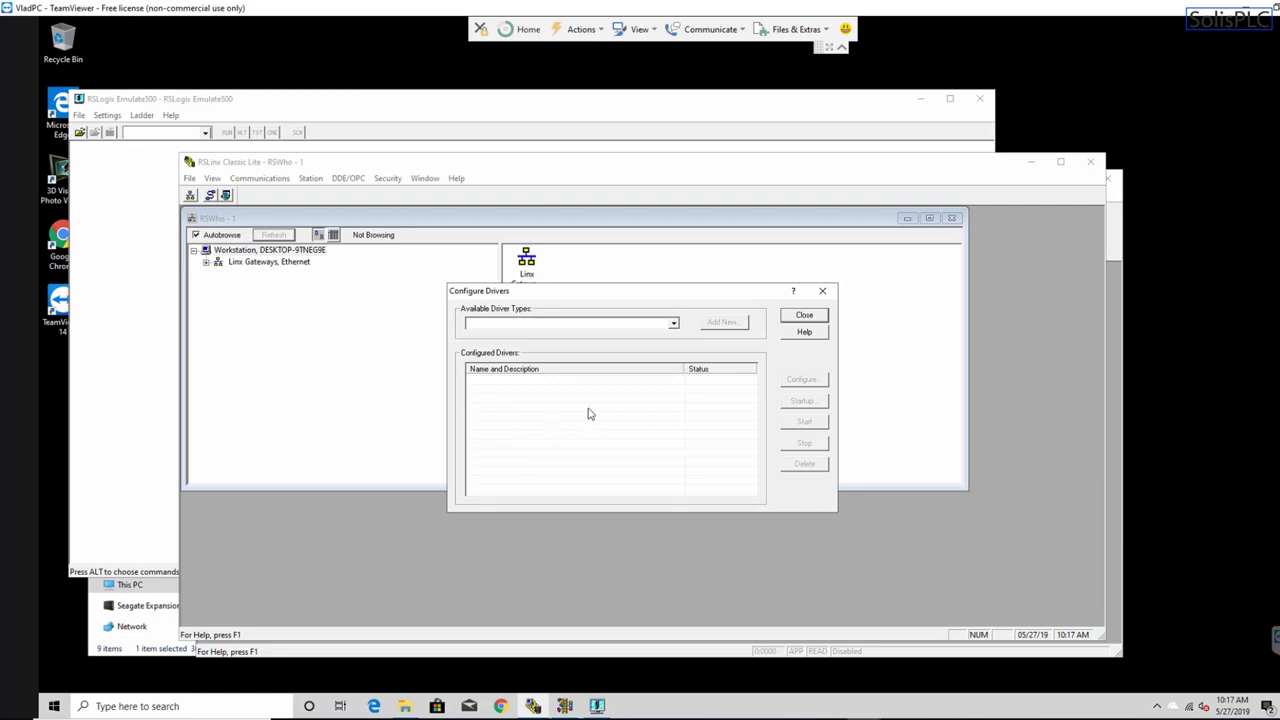
click(673, 323)
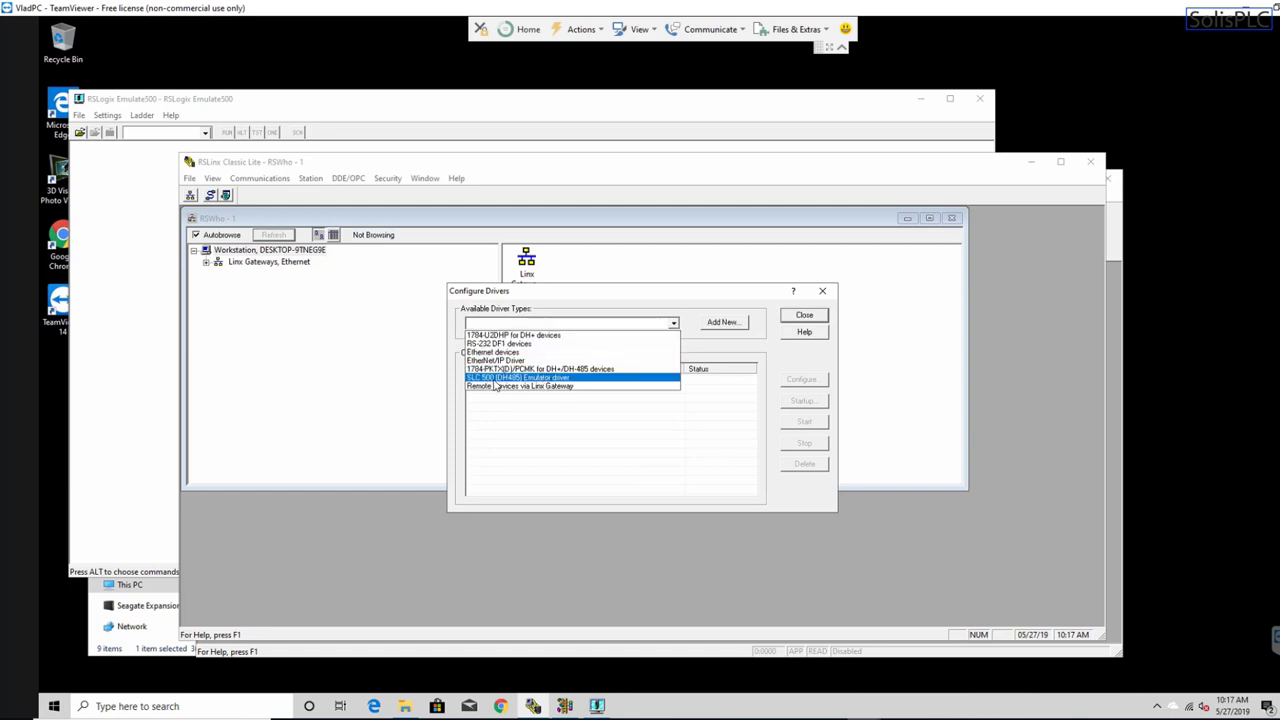
click(538, 378)
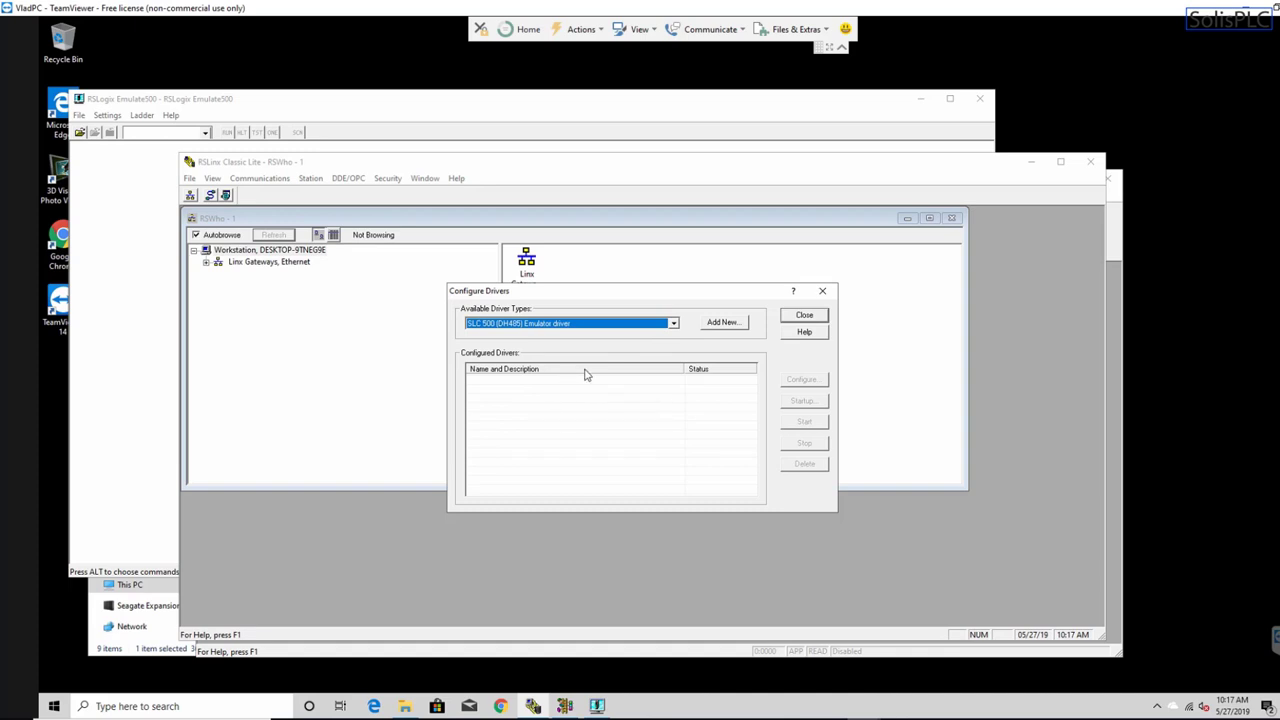
click(724, 328)
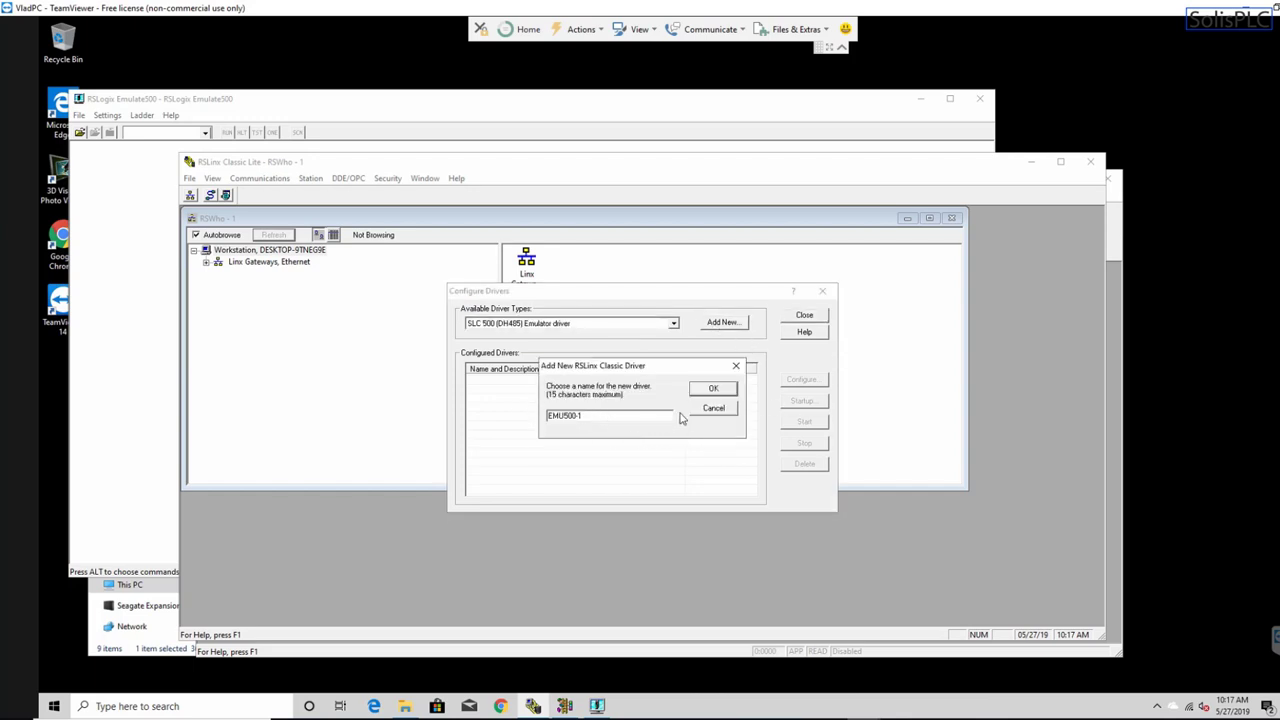
click(706, 391)
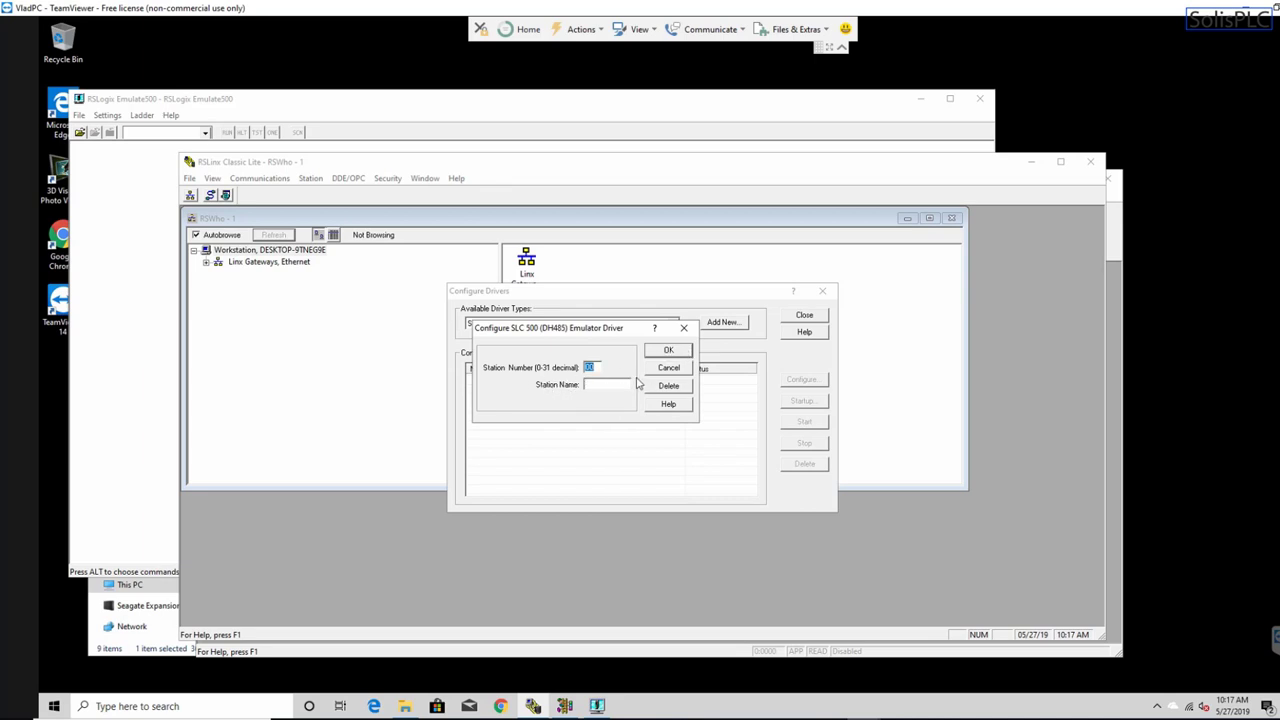
click(669, 351)
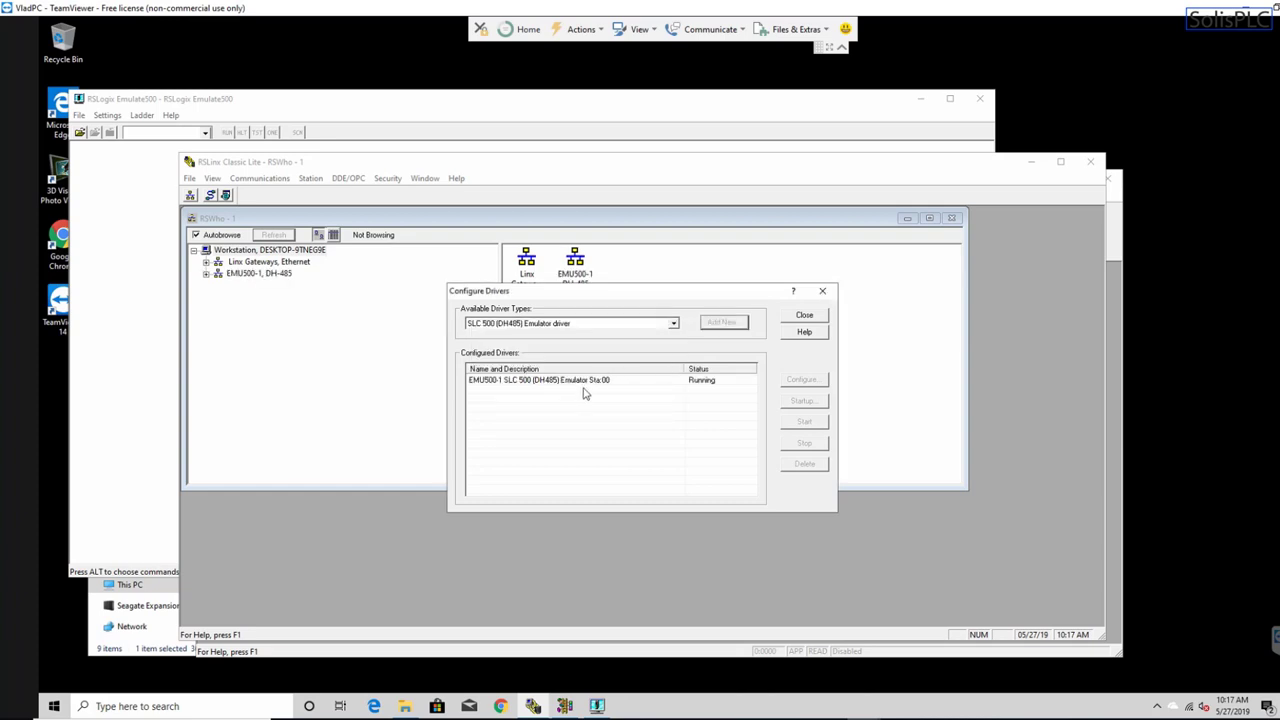
- Add an EtherNet/IP driver named AB_ETHIP-1 bound to the Realtek Ethernet adapter
click(674, 325)
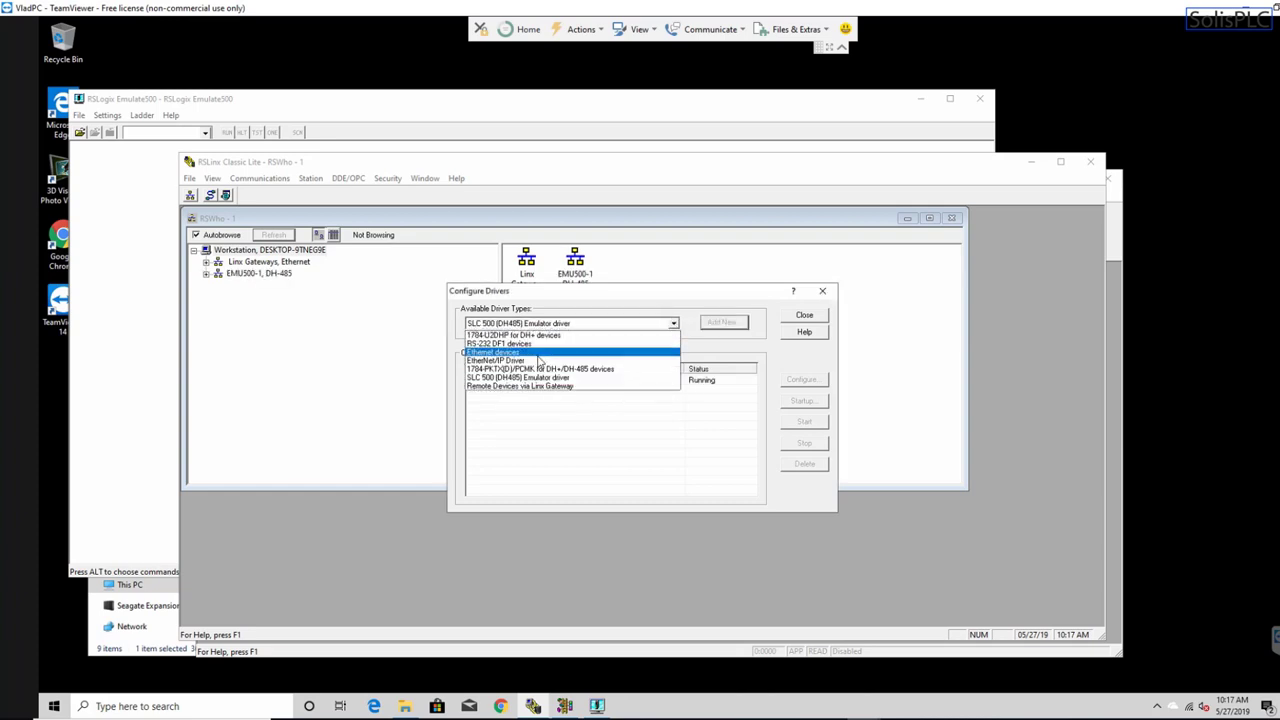
click(537, 362)
click(730, 330)
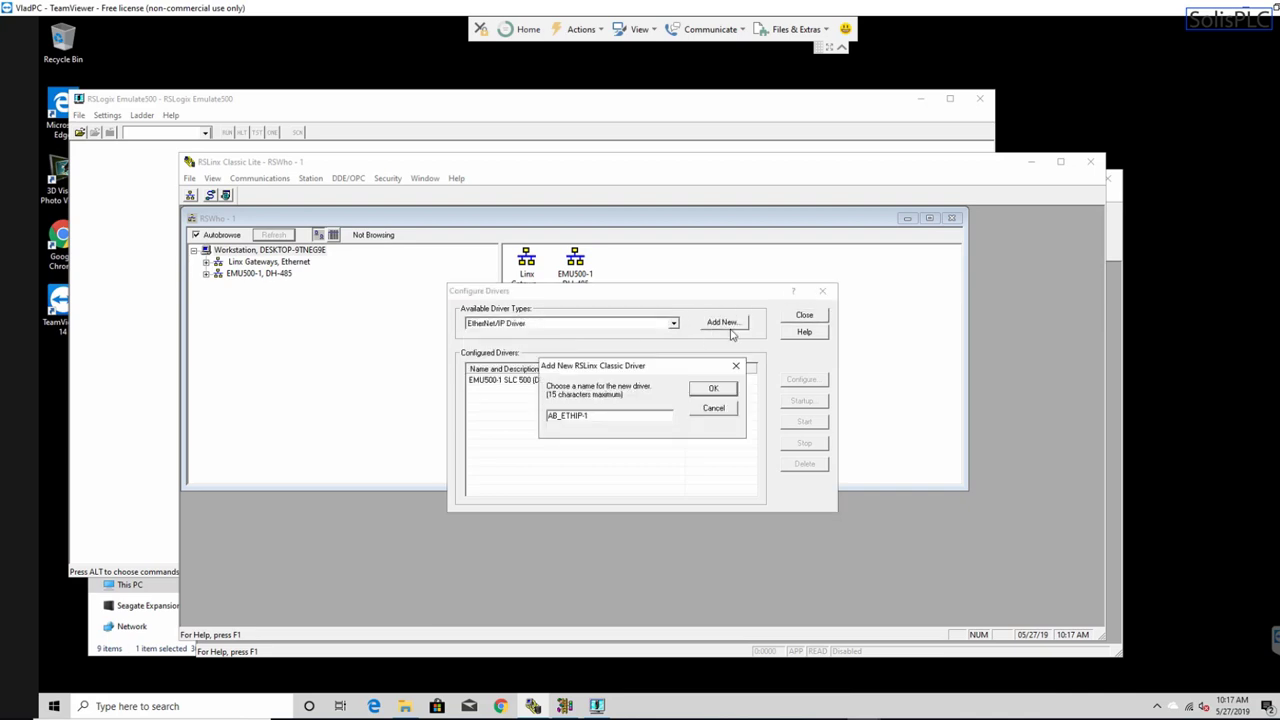
click(714, 390)
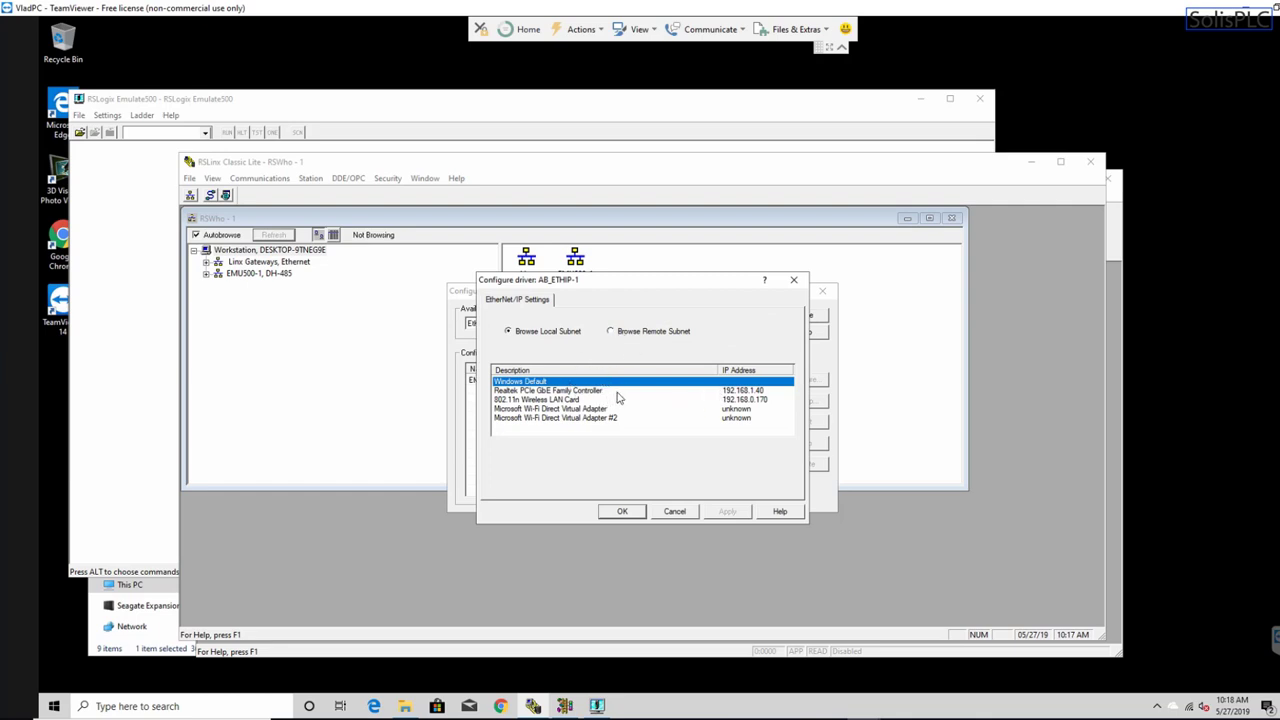
click(600, 390)
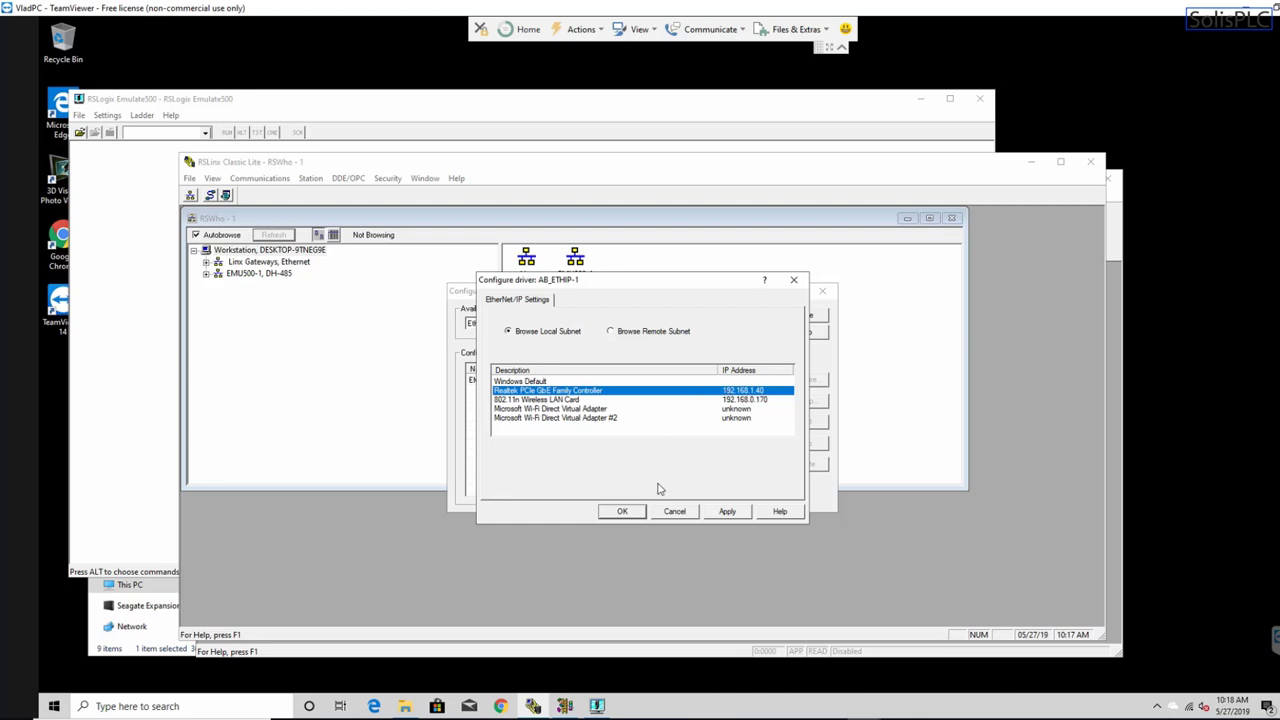
click(626, 512)
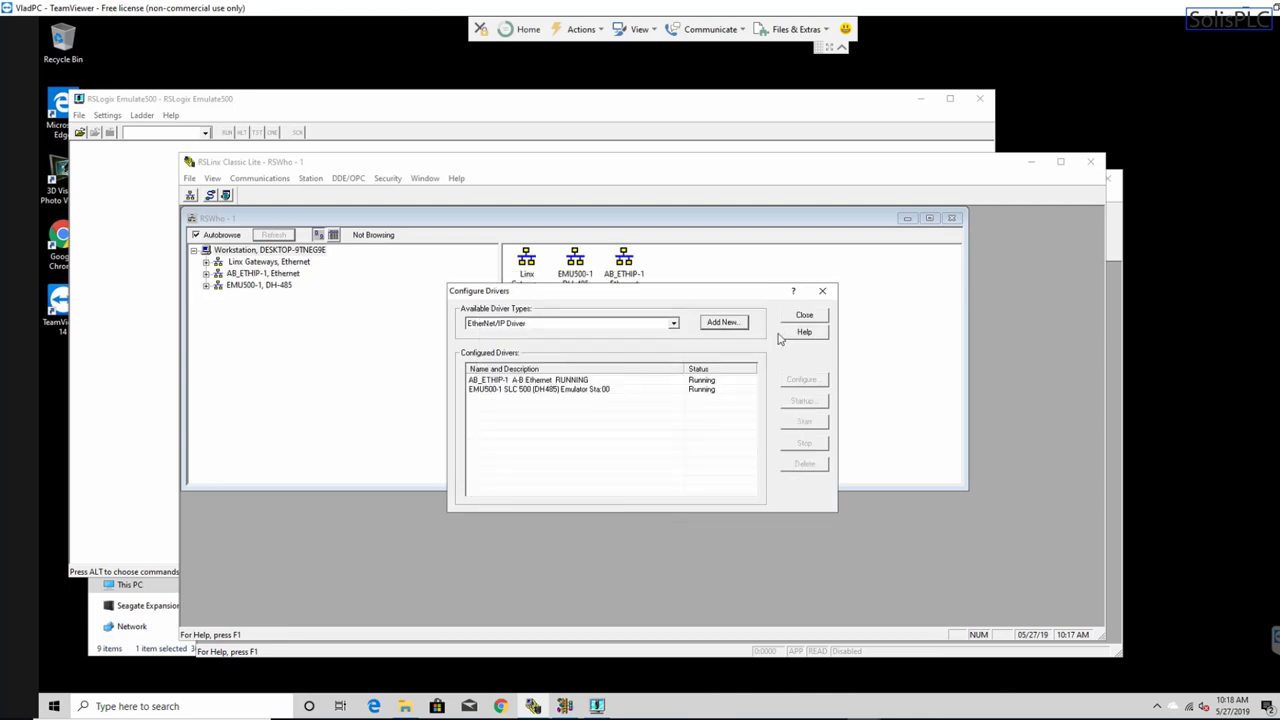
click(822, 292)
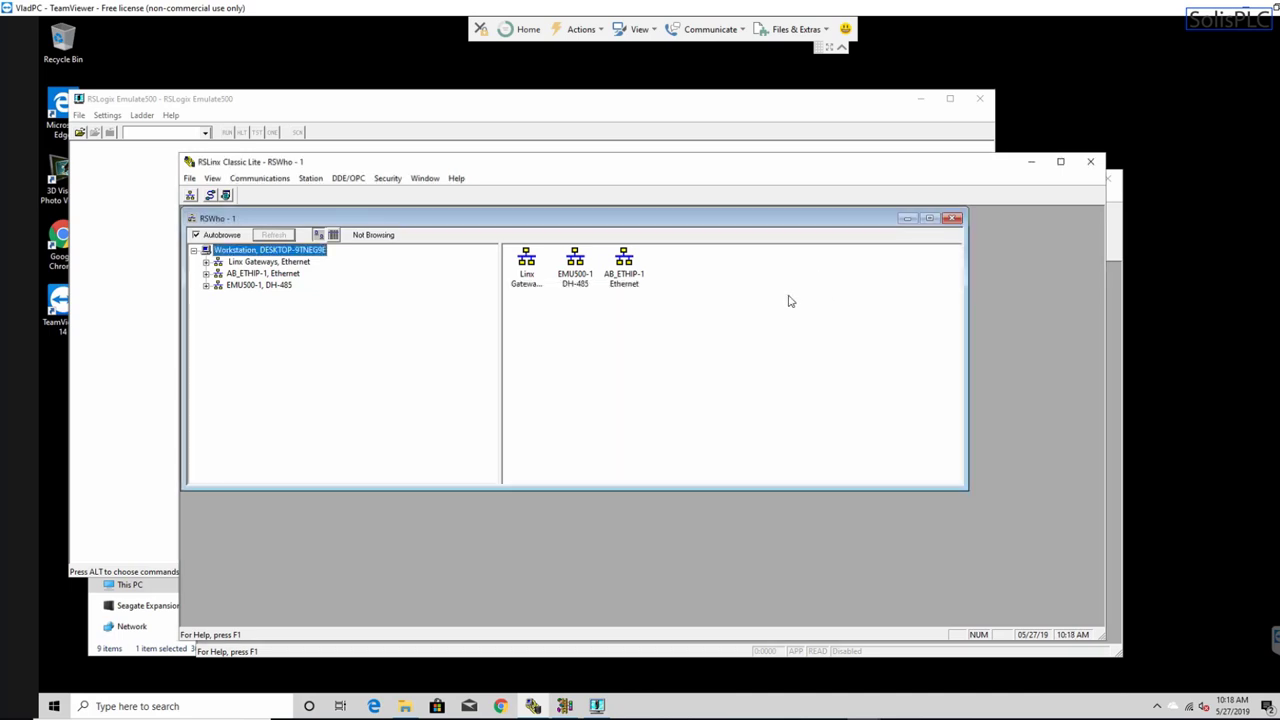
- Expand AB_ETHIP-1 to find the MicroLogix1100 at 192.168.1.4 and EMU500-1 to show node 00
click(234, 275)
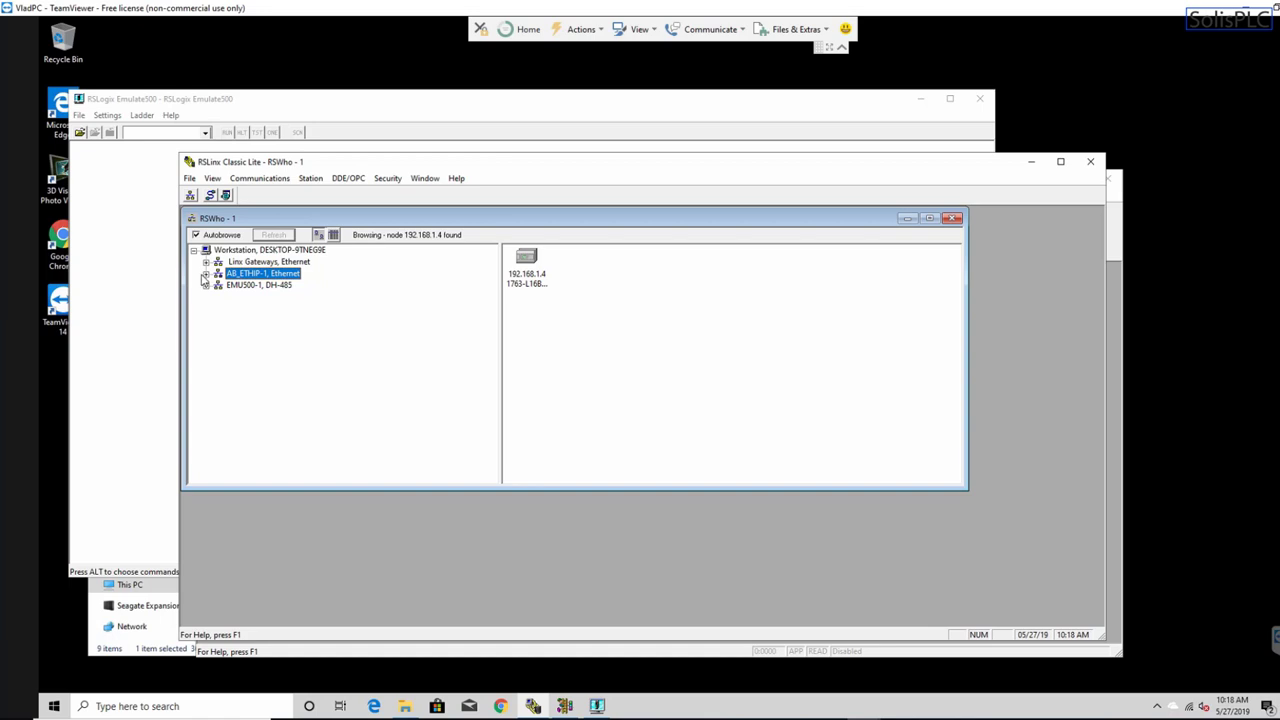
click(205, 273)
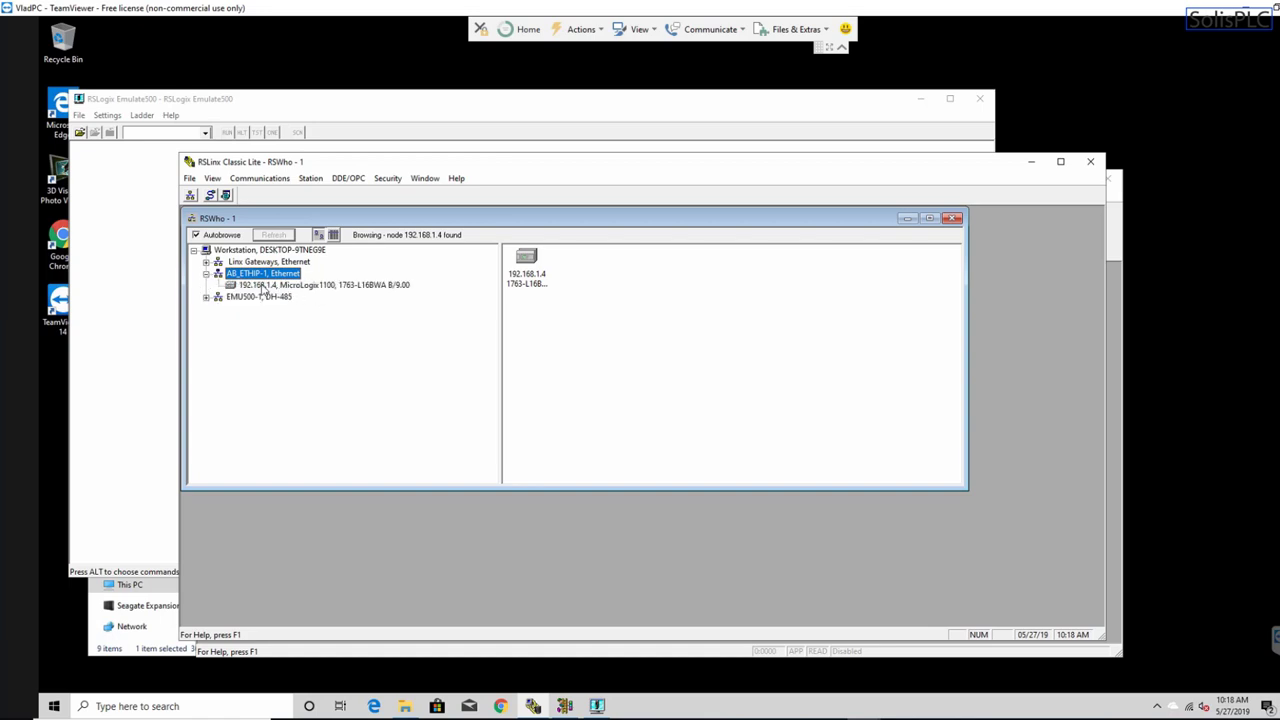
click(320, 286)
click(259, 297)
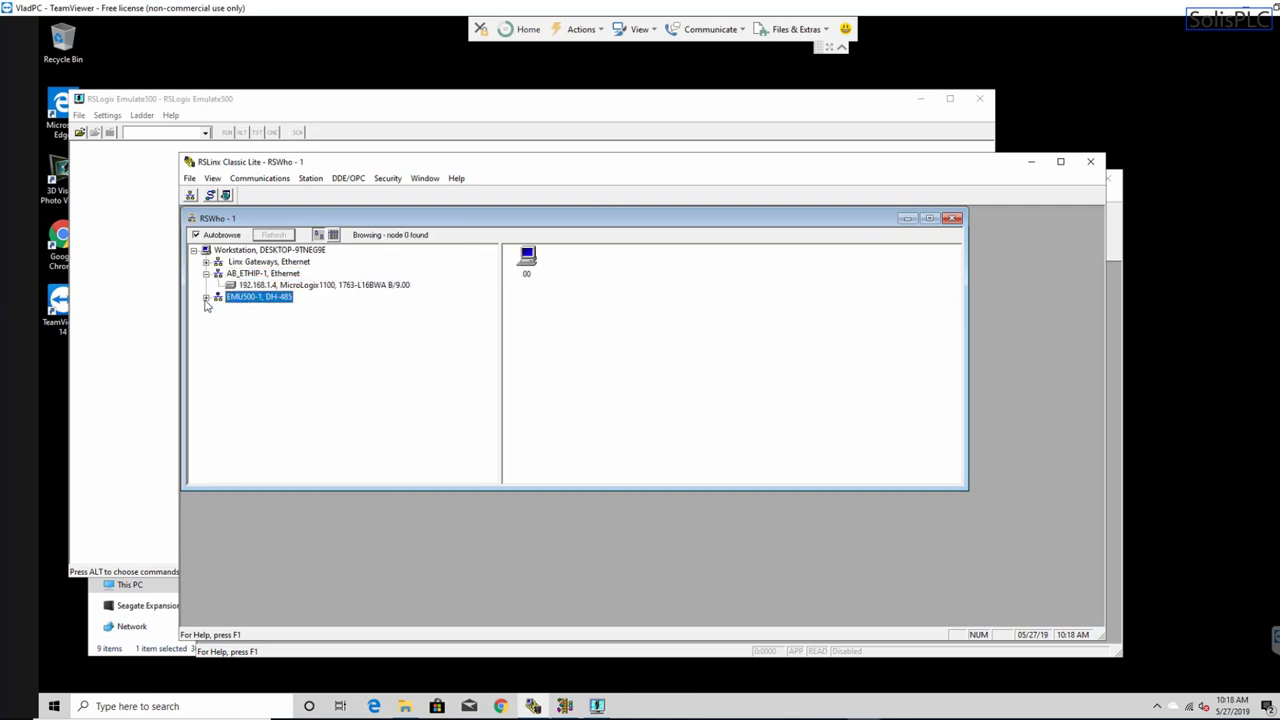
click(205, 297)
drag(377, 167, 414, 167)
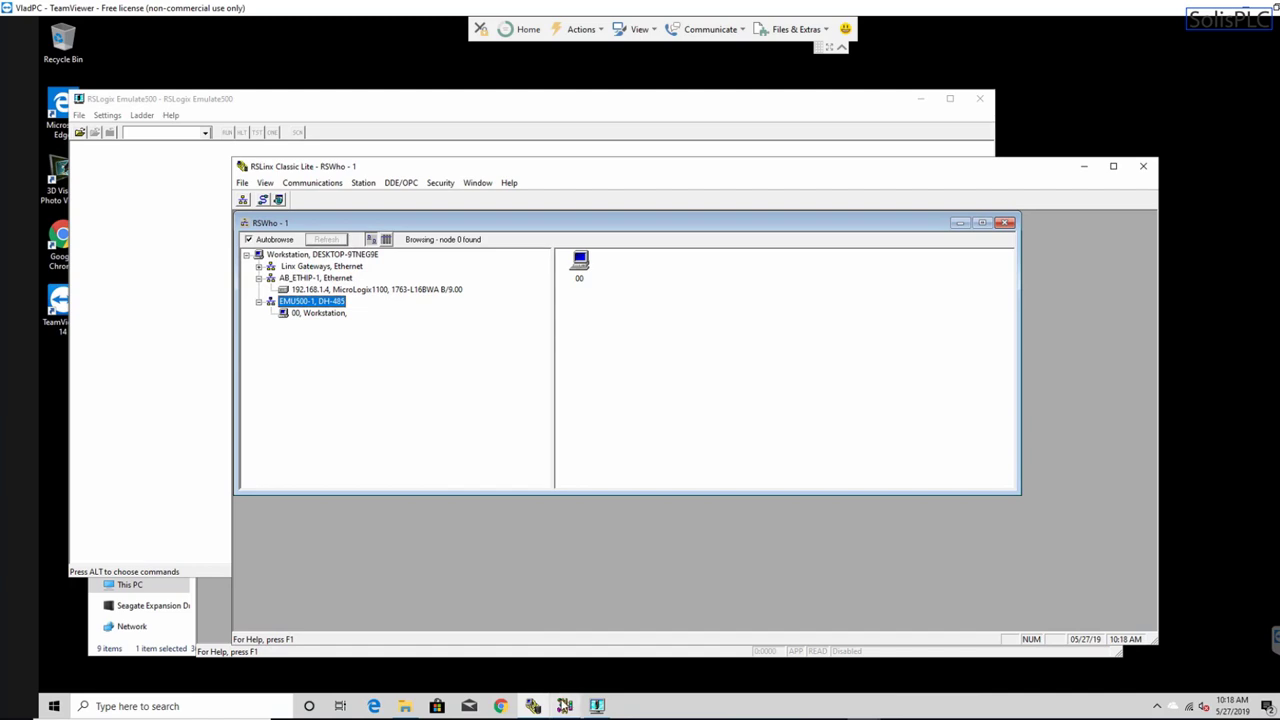
click(565, 706)
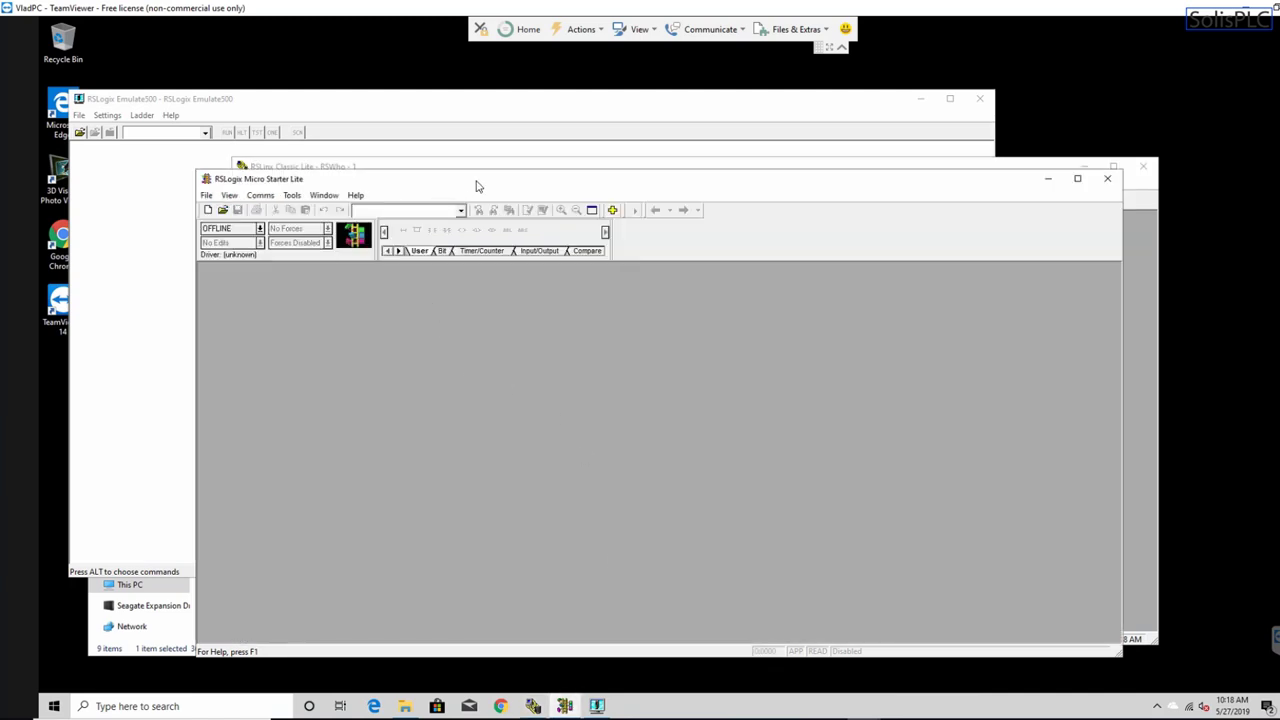
- Create a new MicroLogix 1100 Series B project and verify the ladder program
drag(476, 186, 429, 147)
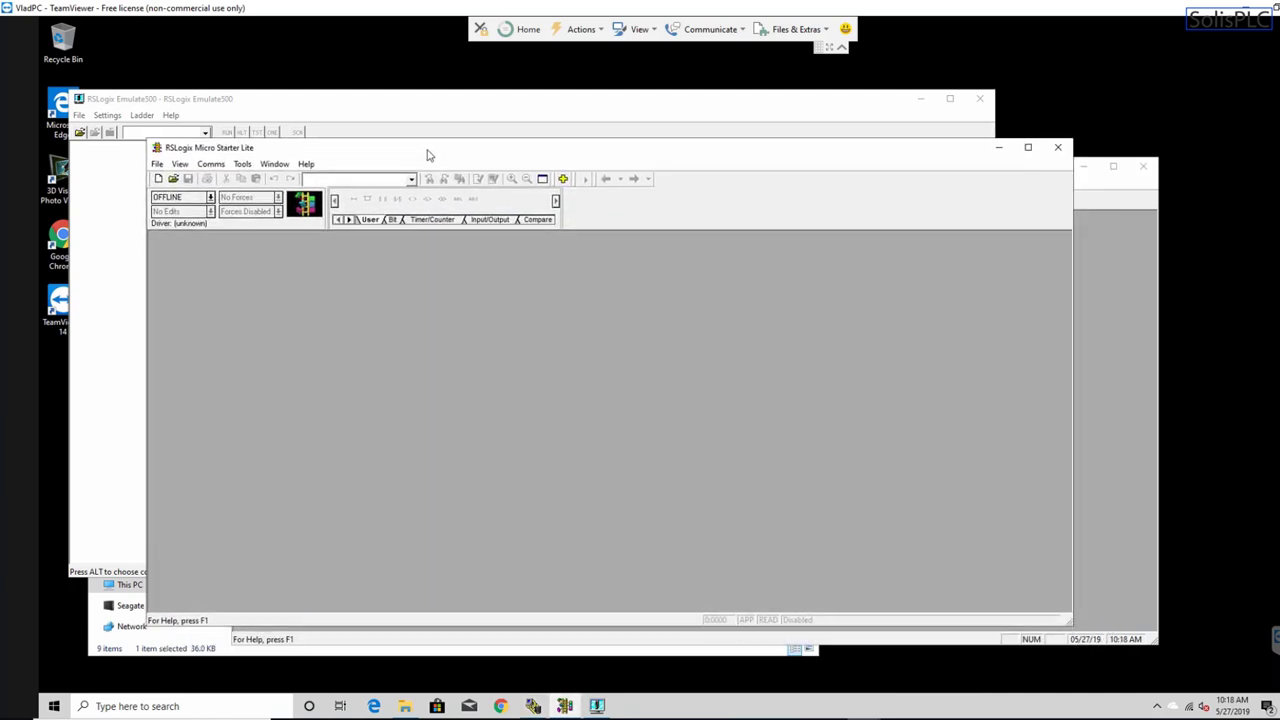
click(157, 179)
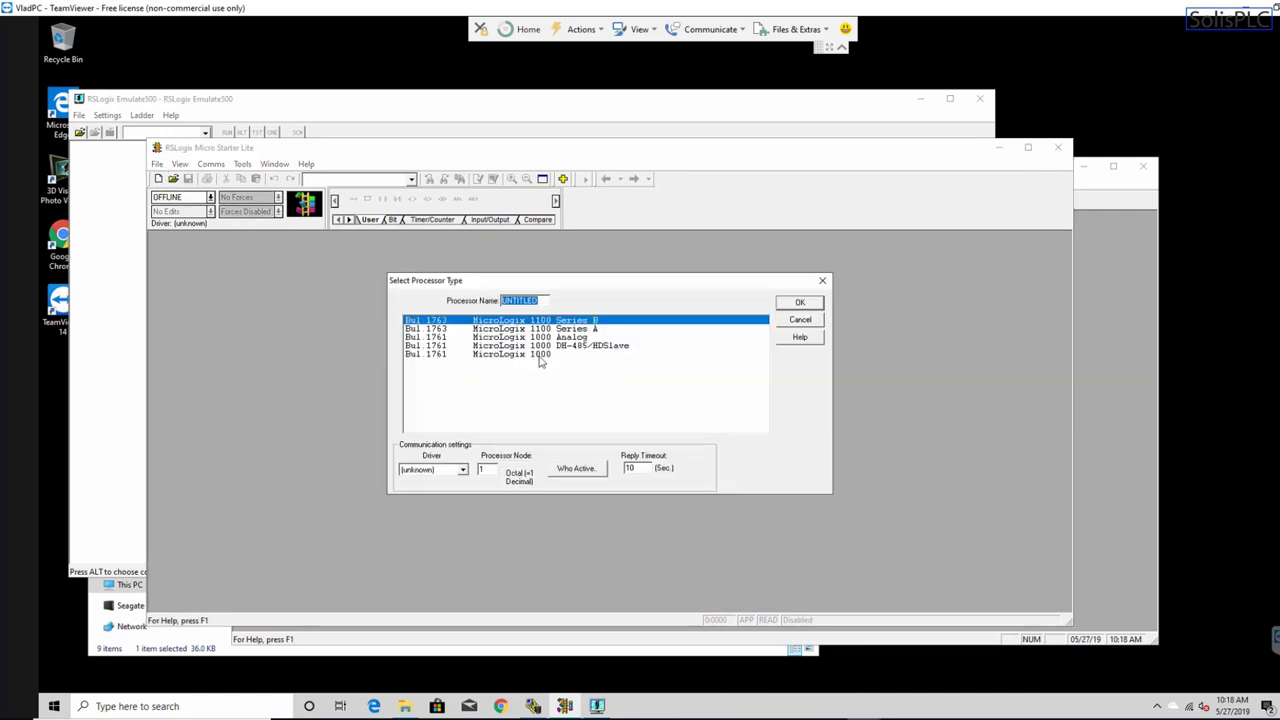
click(585, 331)
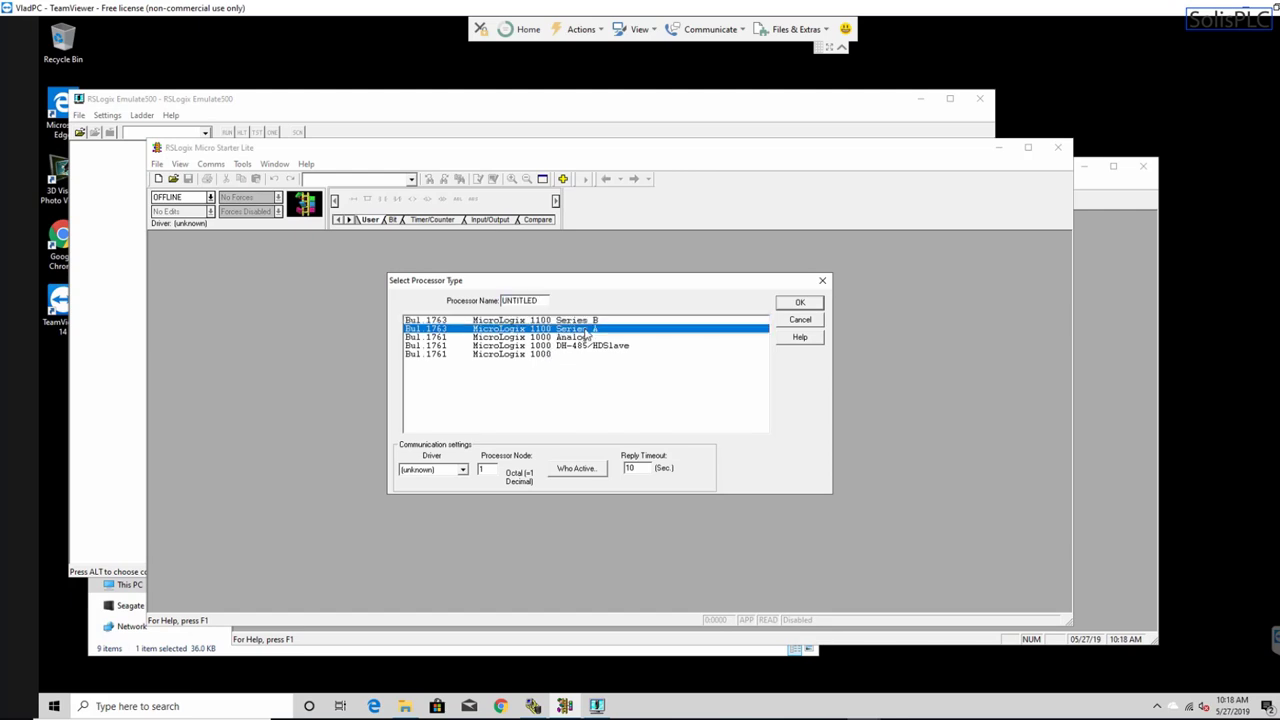
click(602, 321)
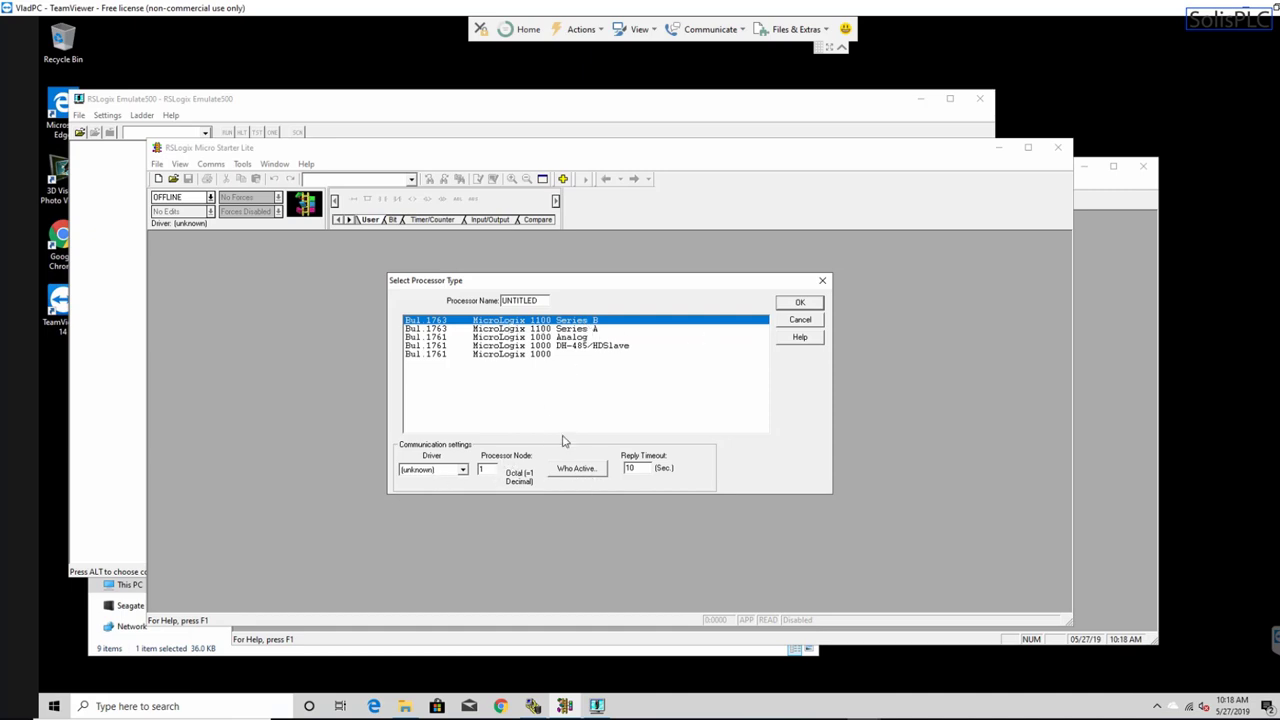
click(798, 306)
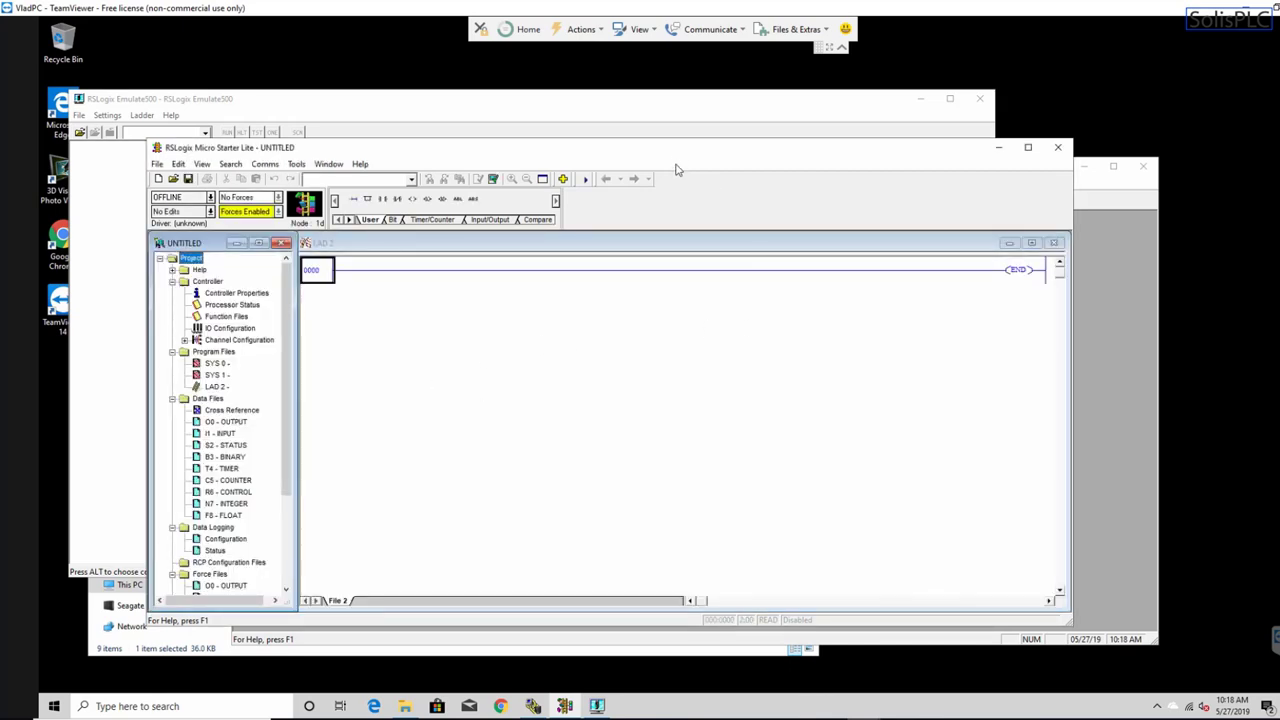
drag(686, 154, 648, 127)
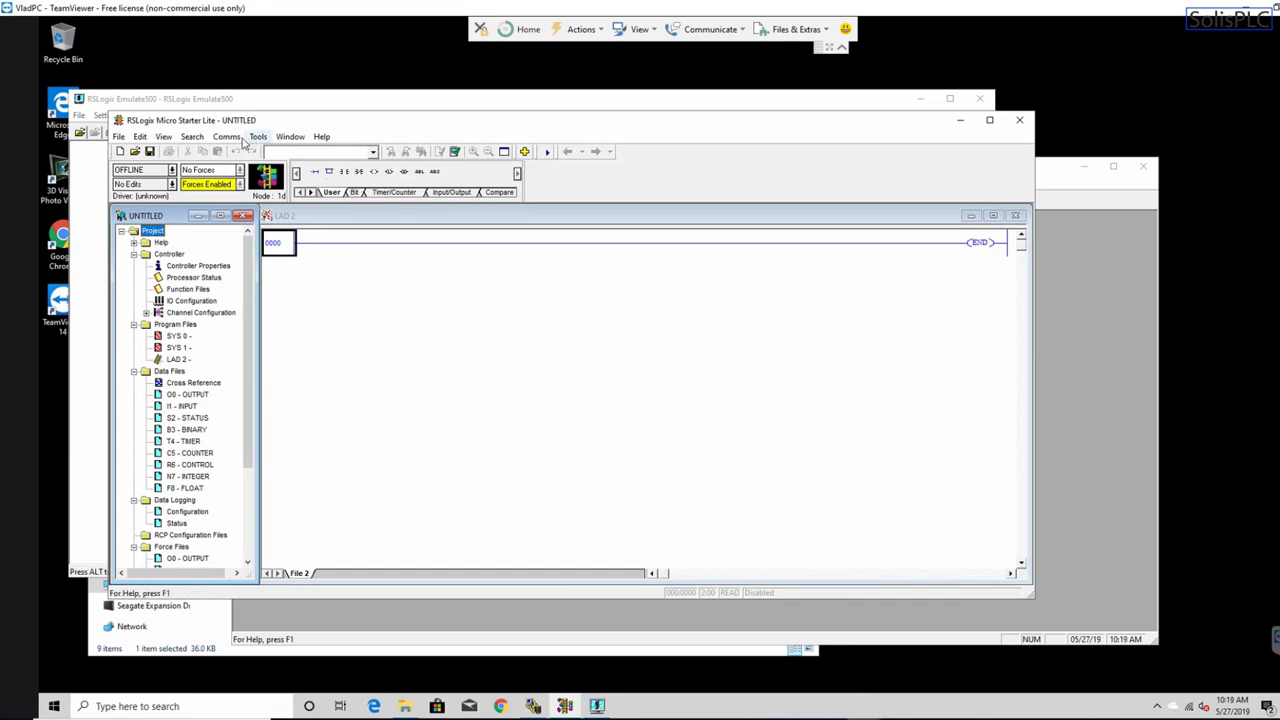
click(455, 152)
- Save the project in Documents as SOLISPLC.RSS
click(149, 152)
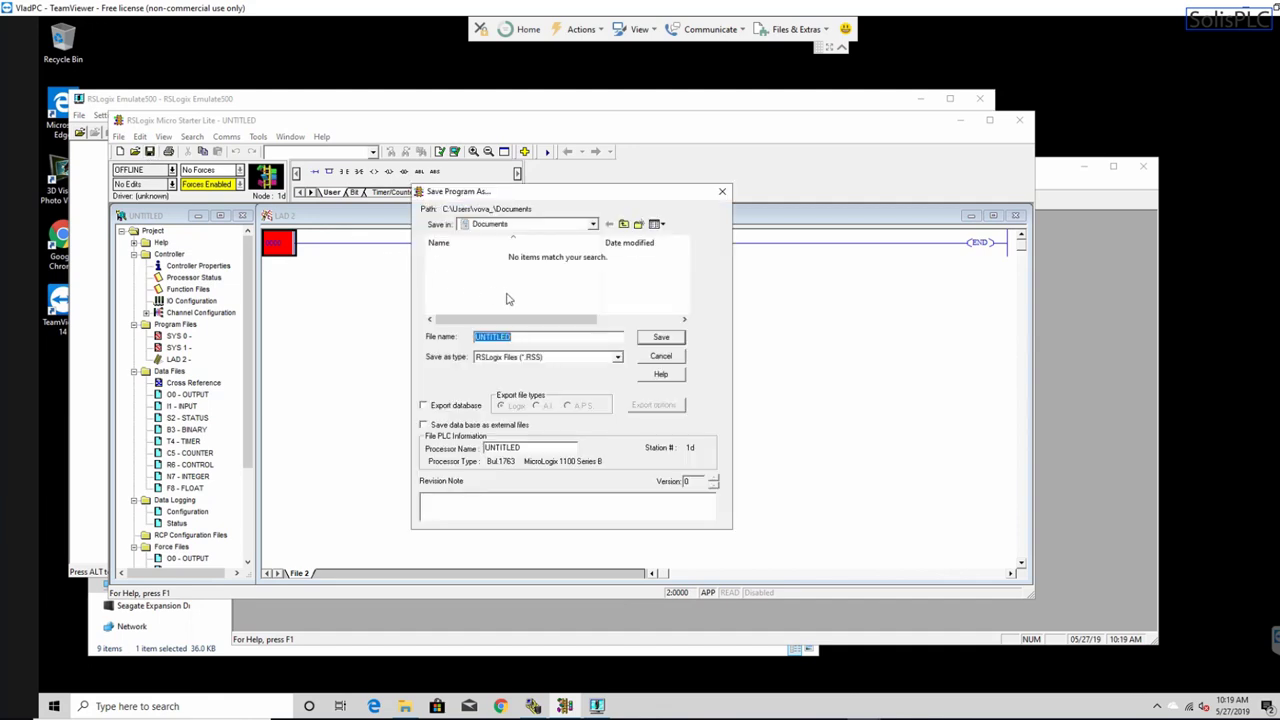
click(594, 228)
click(648, 340)
double_click(531, 340)
text(SolisPLC)
click(658, 340)
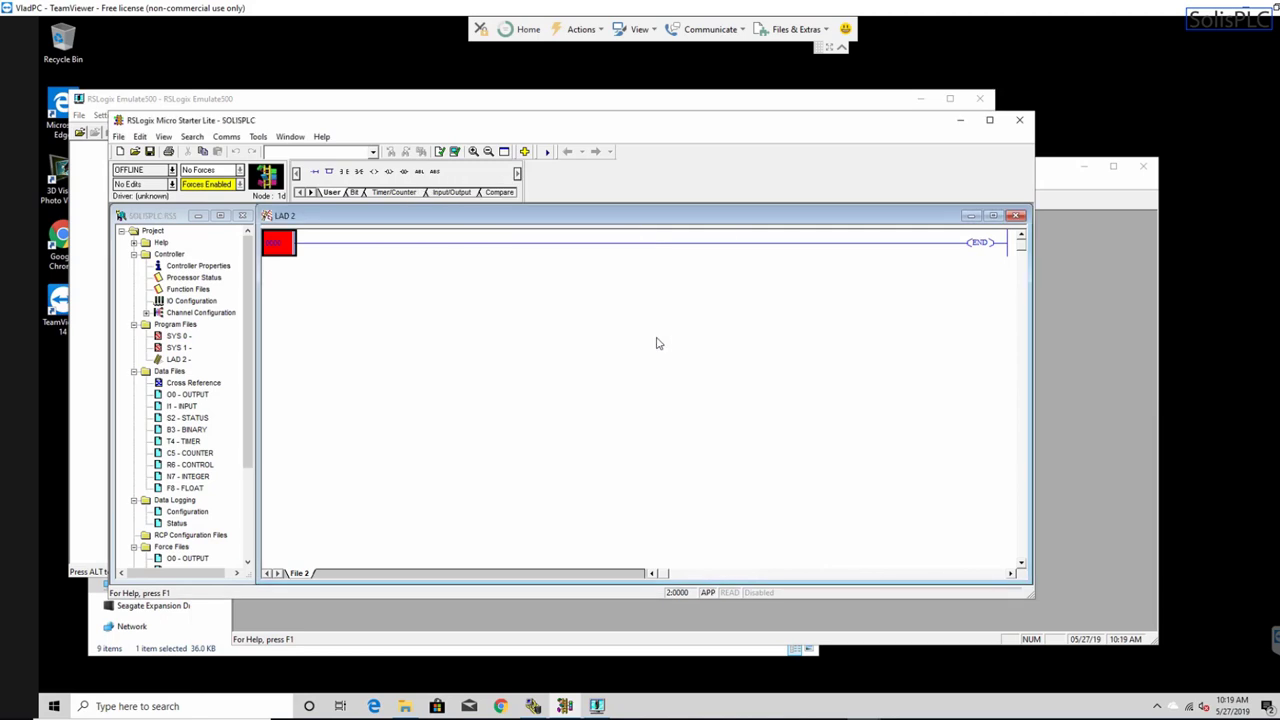
- Load SOLISPLC into RSLogix Emulate 500 as station 1 and switch the emulated controller to Run
click(288, 103)
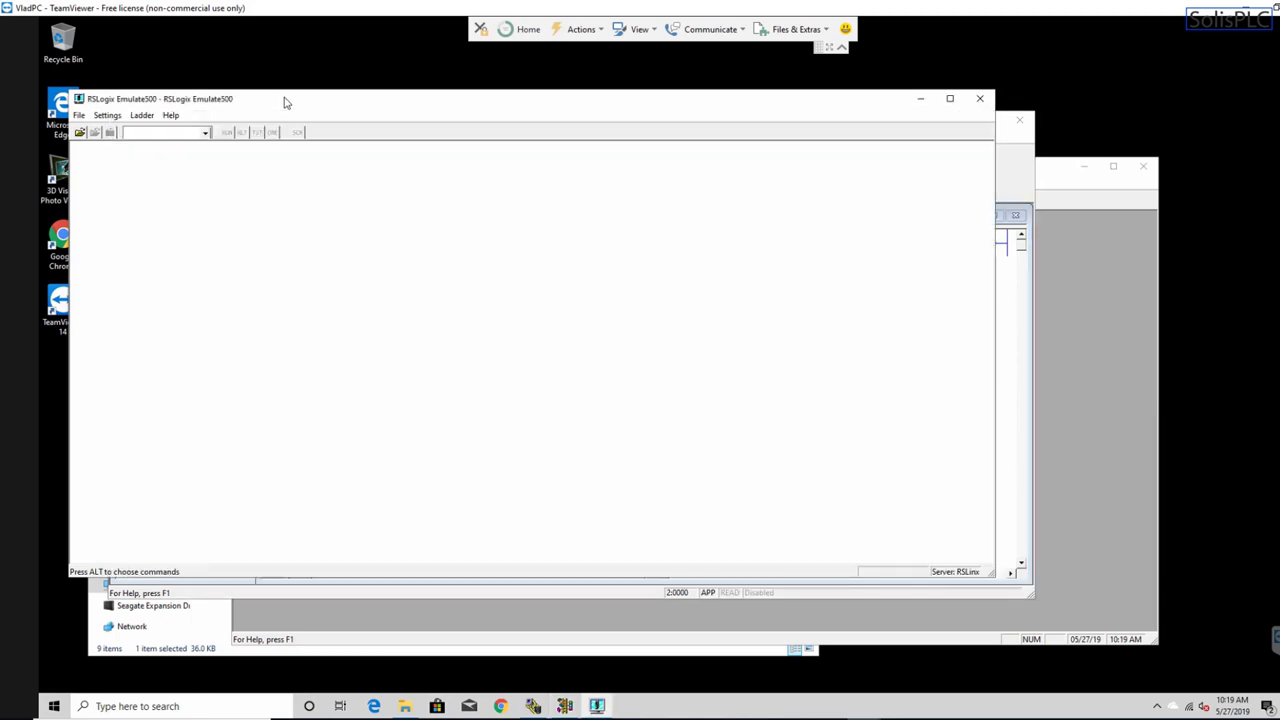
click(80, 133)
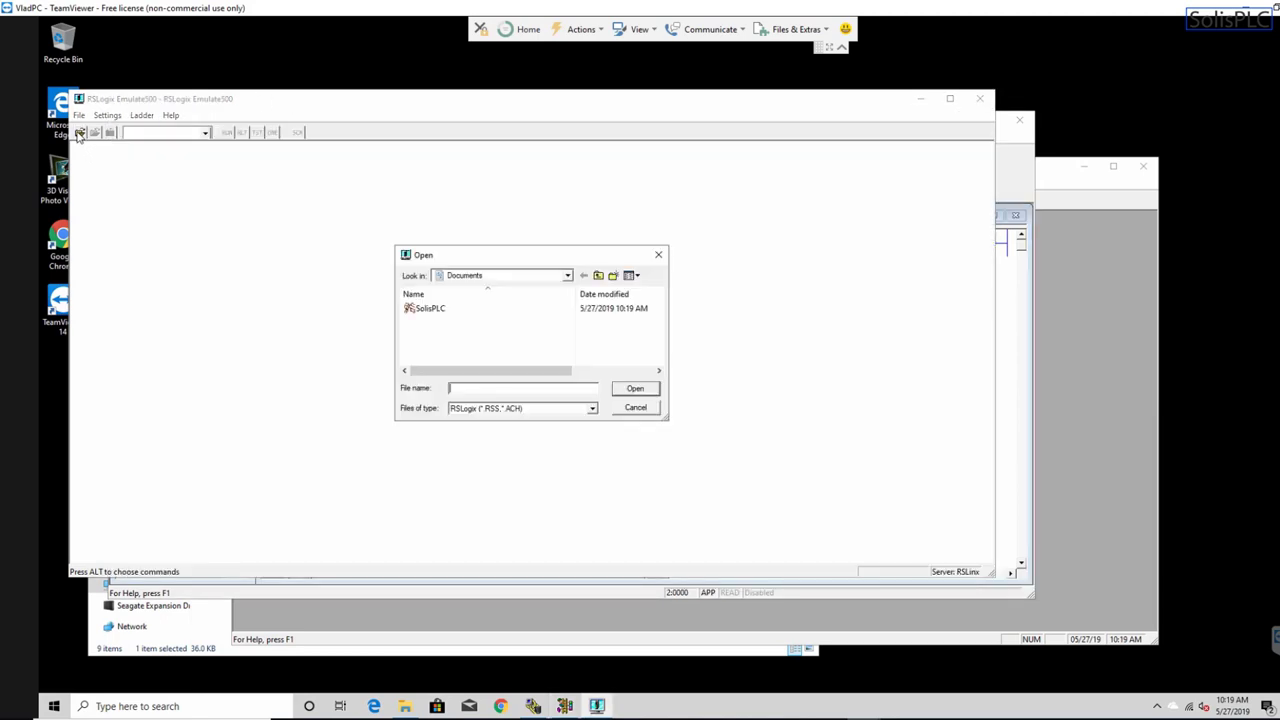
double_click(430, 309)
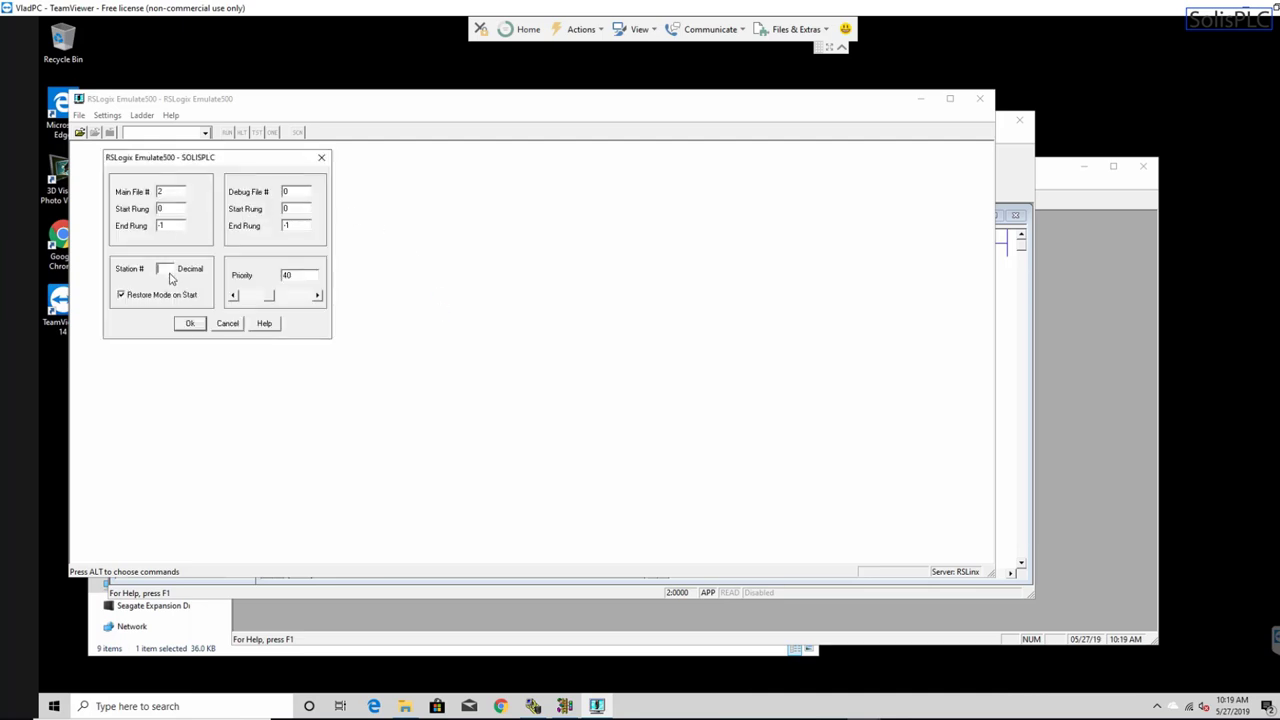
text(1)
click(187, 323)
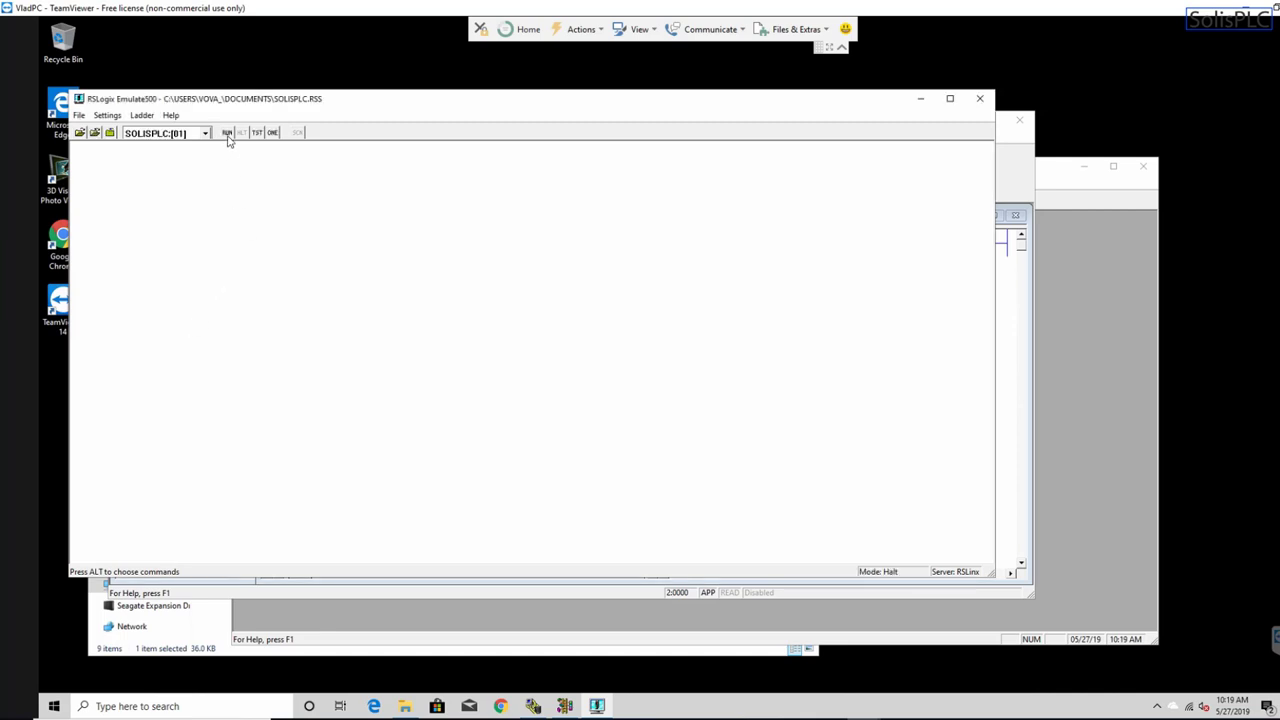
click(227, 133)
click(1029, 180)
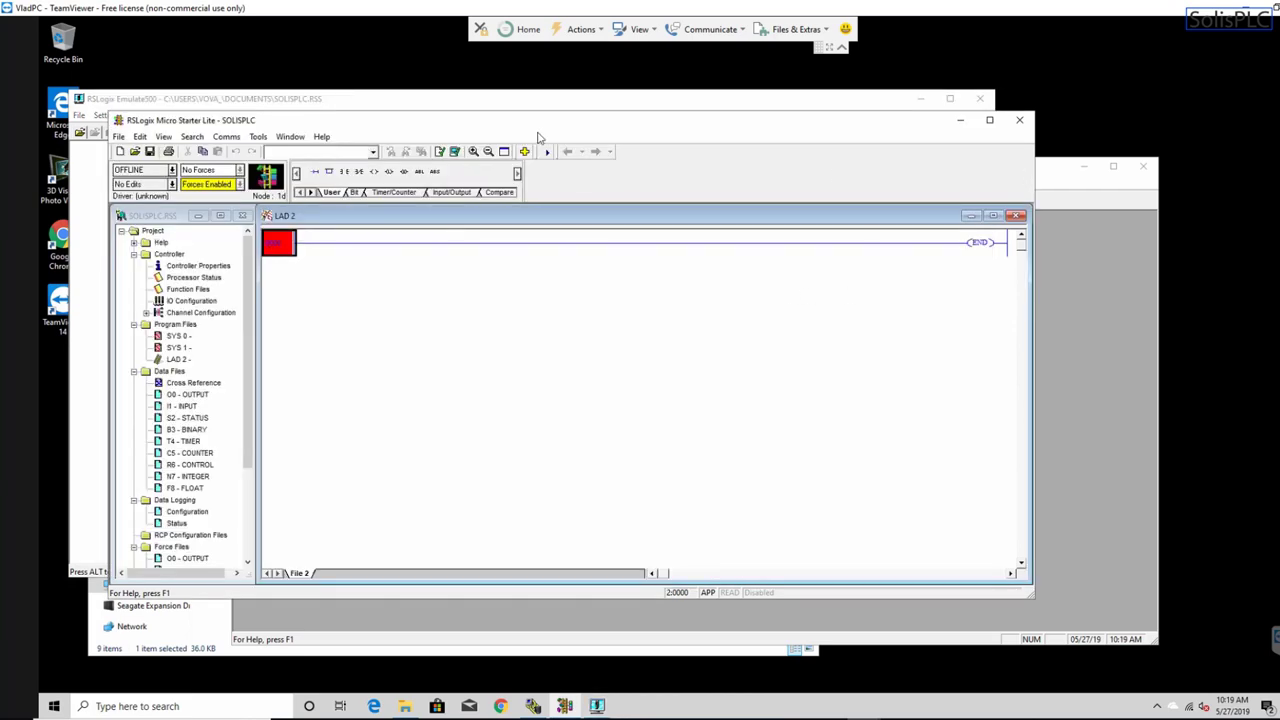
- Go online via Who Active to the MicroLogix 1100 at node 01 on EMU500-1
drag(547, 131, 578, 132)
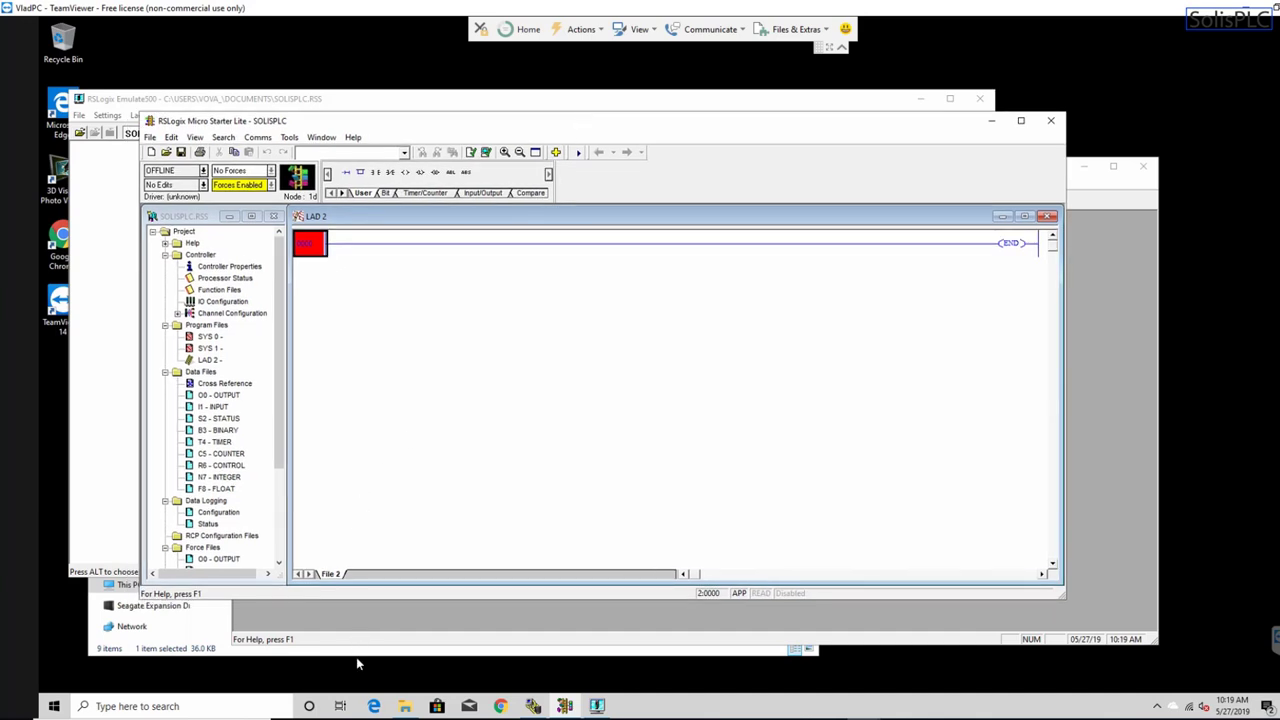
click(533, 706)
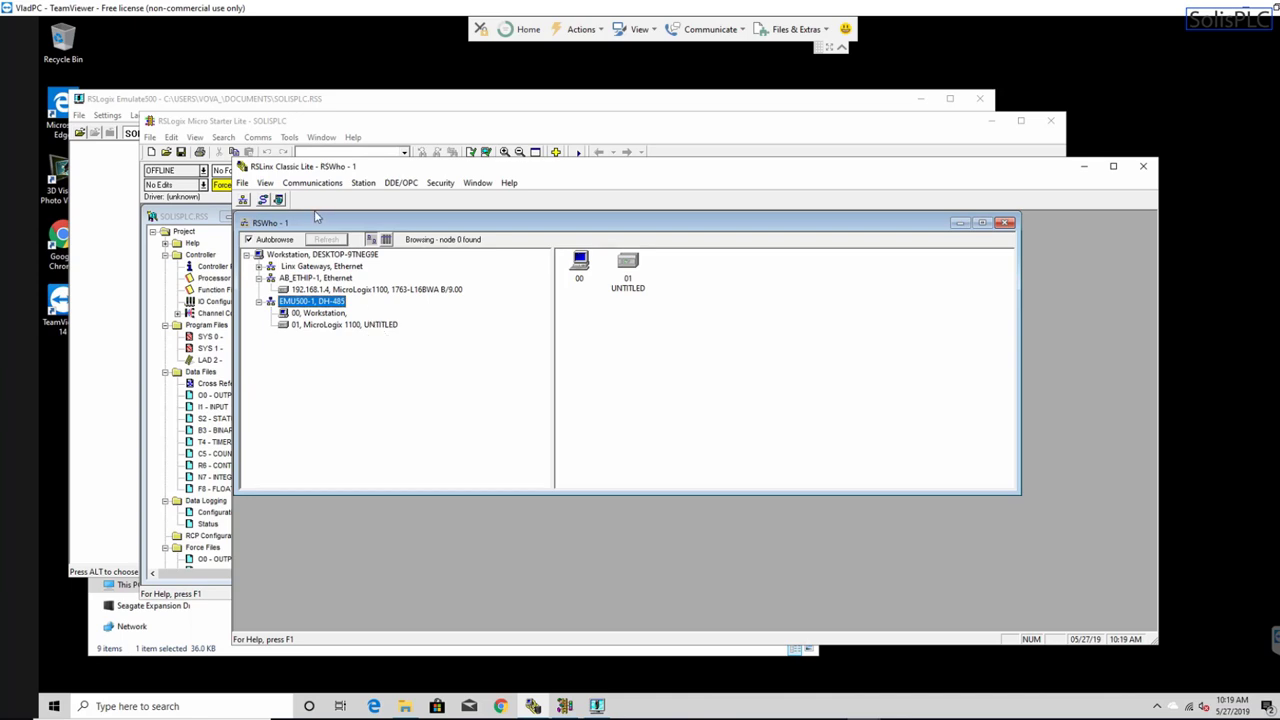
click(345, 129)
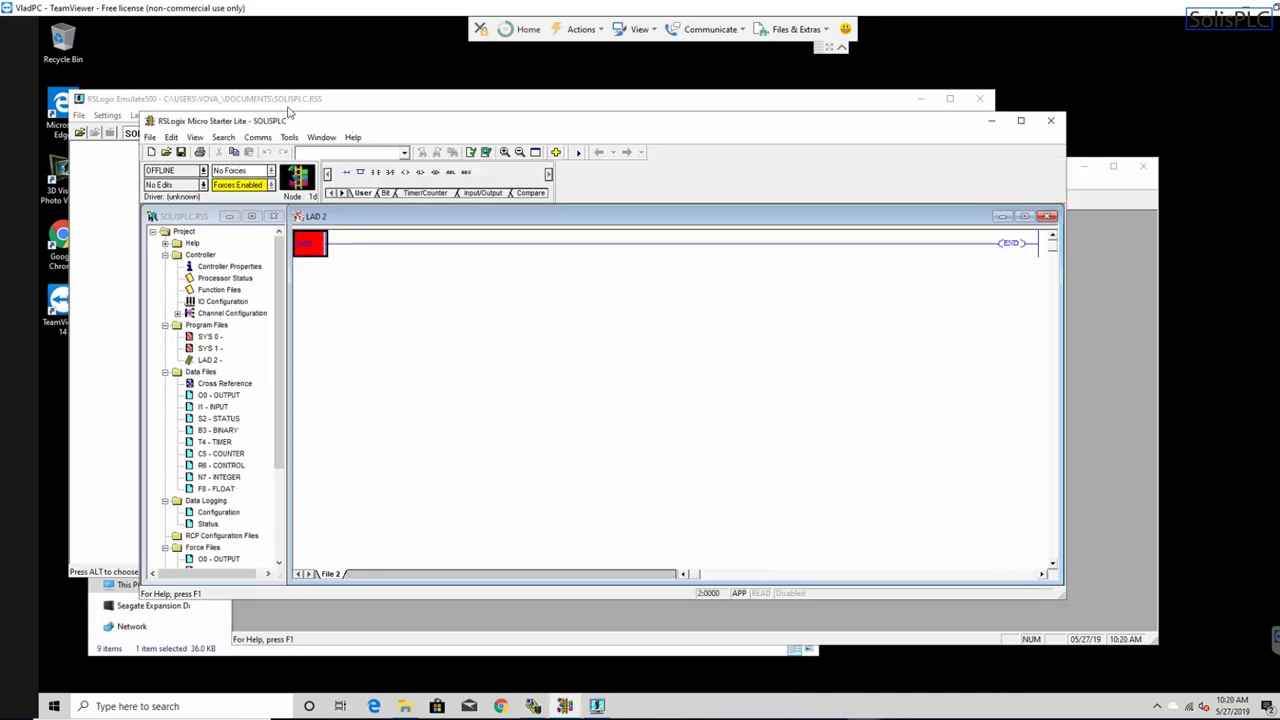
drag(288, 113, 258, 95)
click(227, 120)
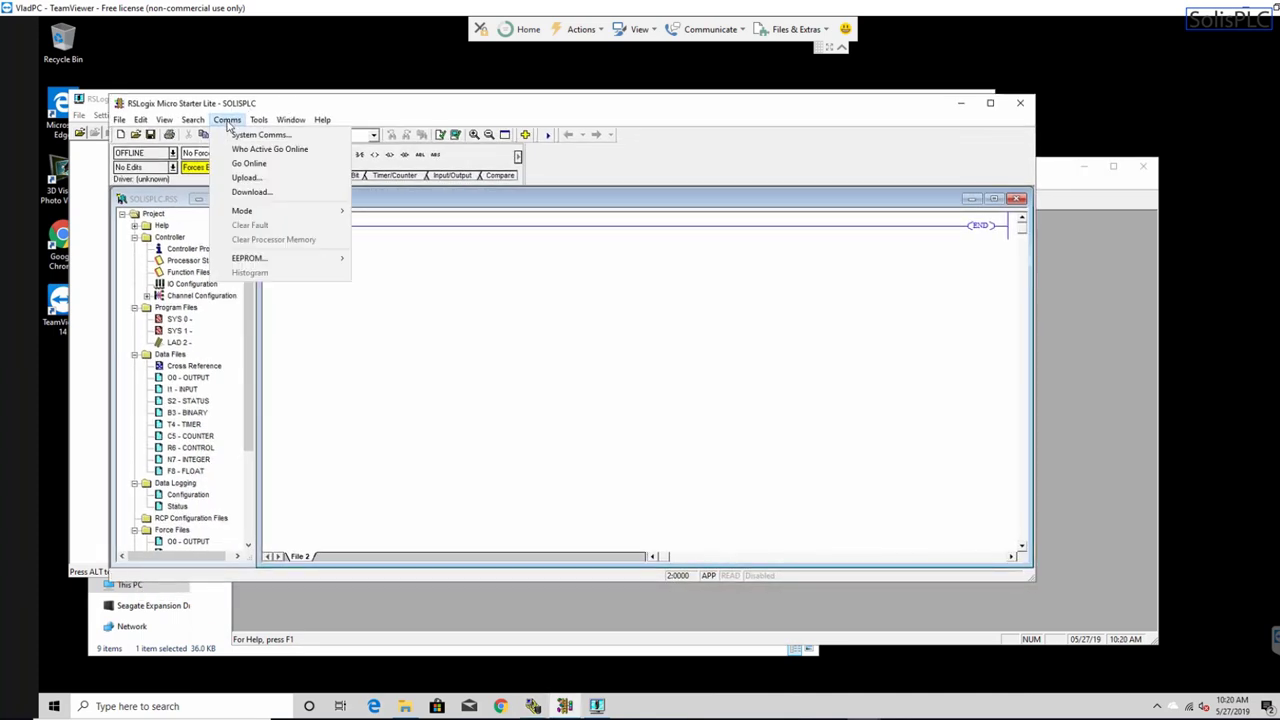
click(249, 149)
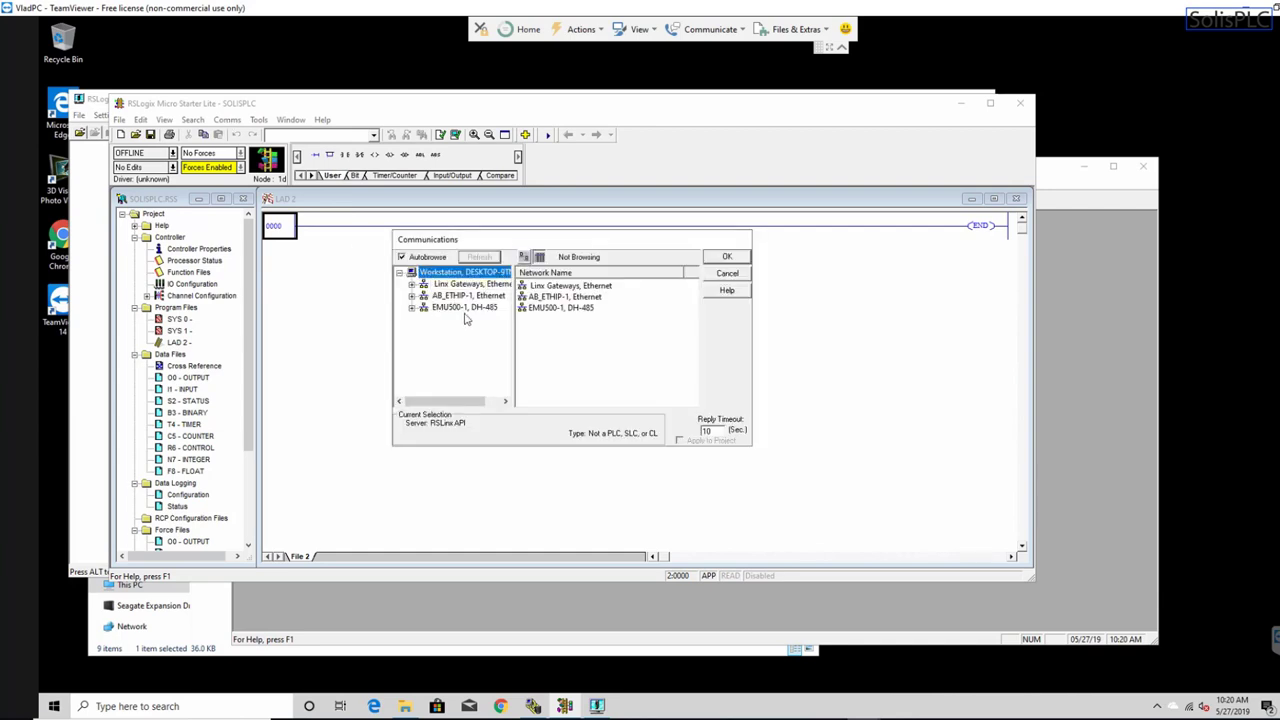
click(457, 309)
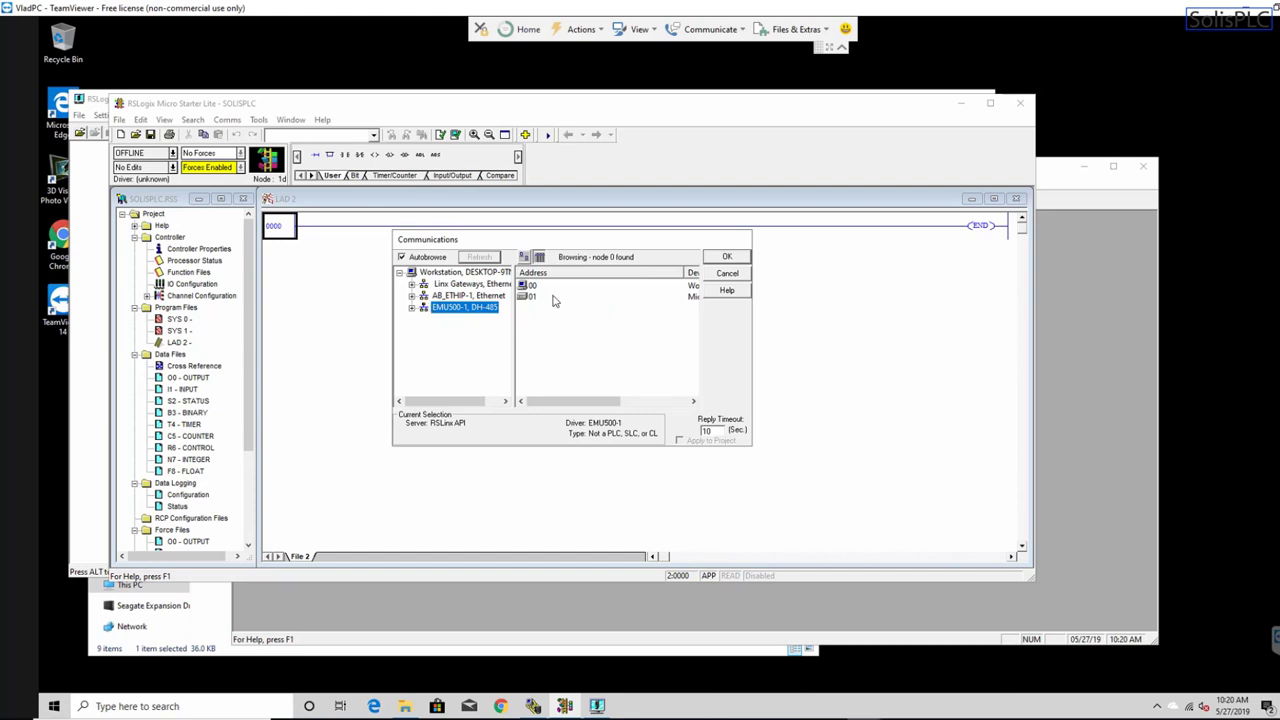
click(535, 297)
mouse_move(550, 402)
mouse_down()
mouse_move(620, 402)
mouse_move(566, 402)
mouse_up()
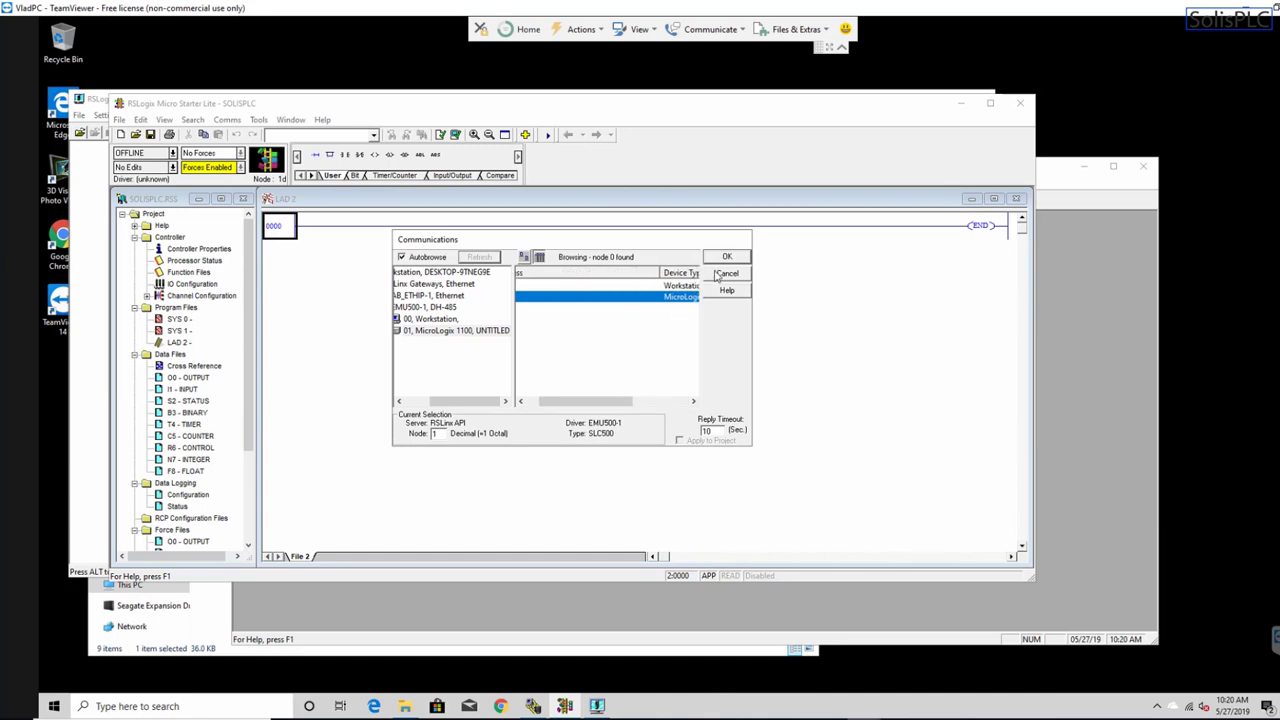
click(727, 258)
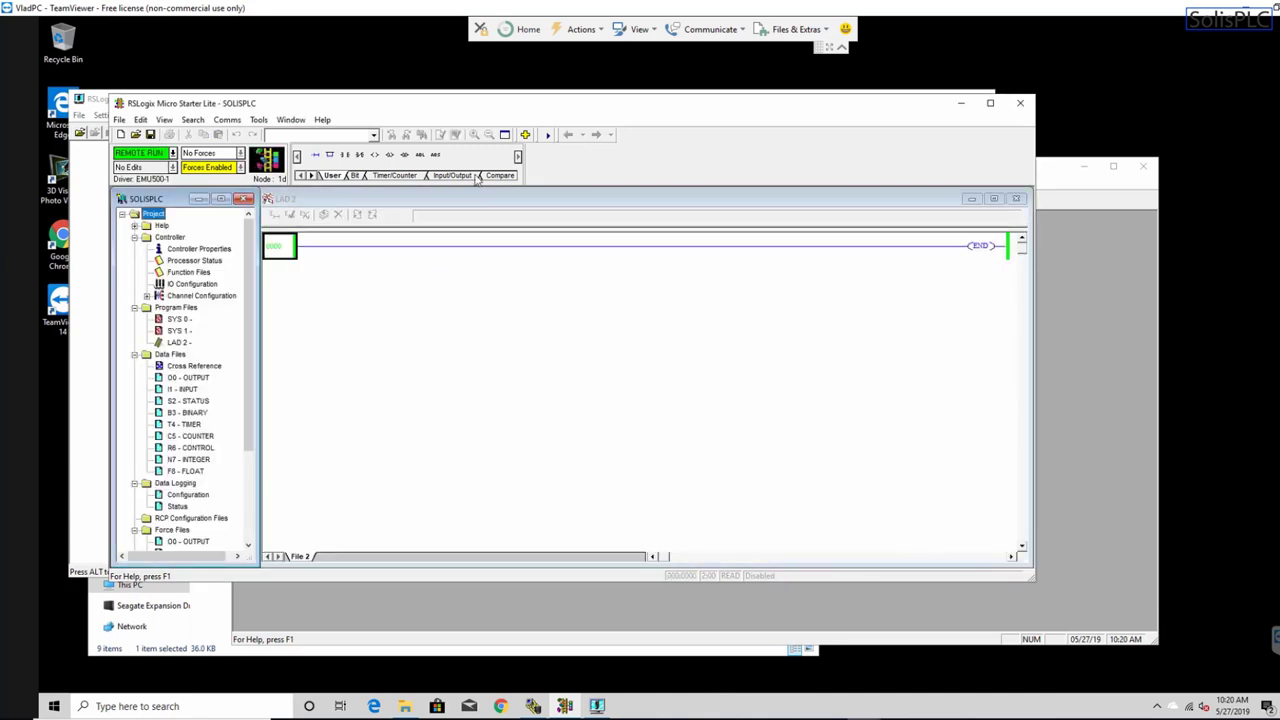
- Move and enlarge the LAD 2 window, then take SOLISPLC offline from Remote Run on EMU500-1
drag(461, 111, 422, 81)
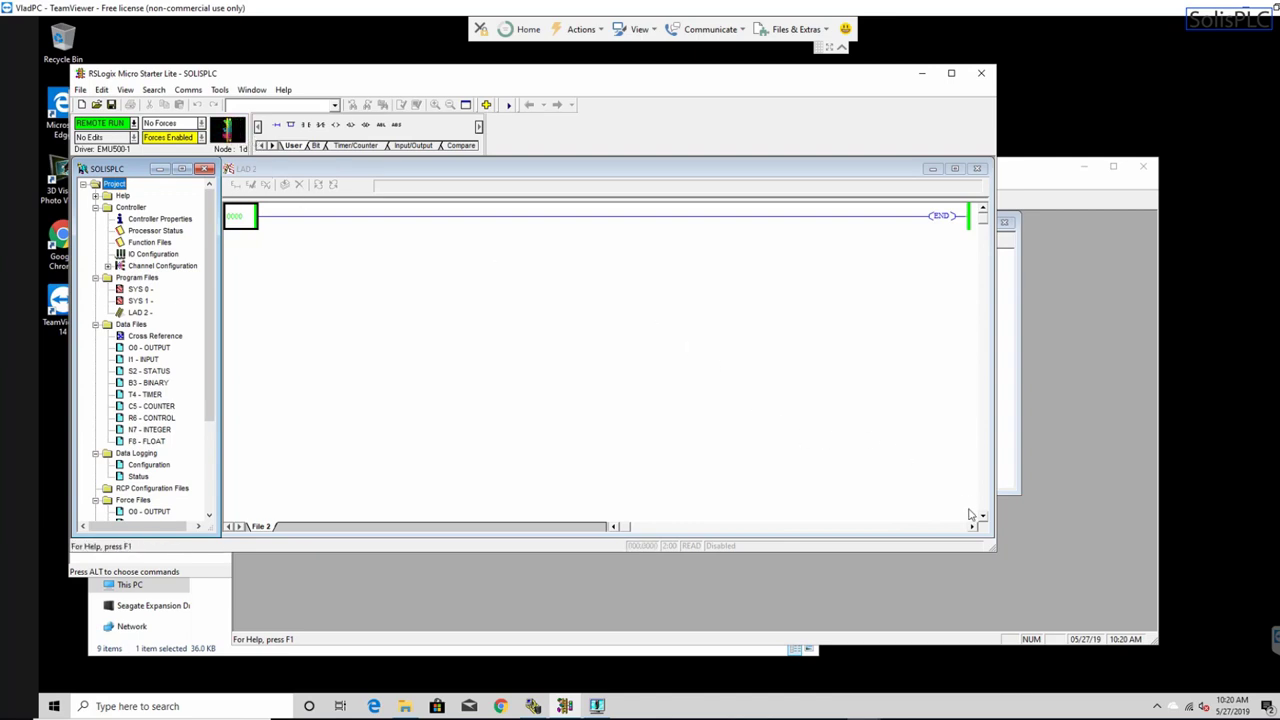
drag(994, 548, 1062, 584)
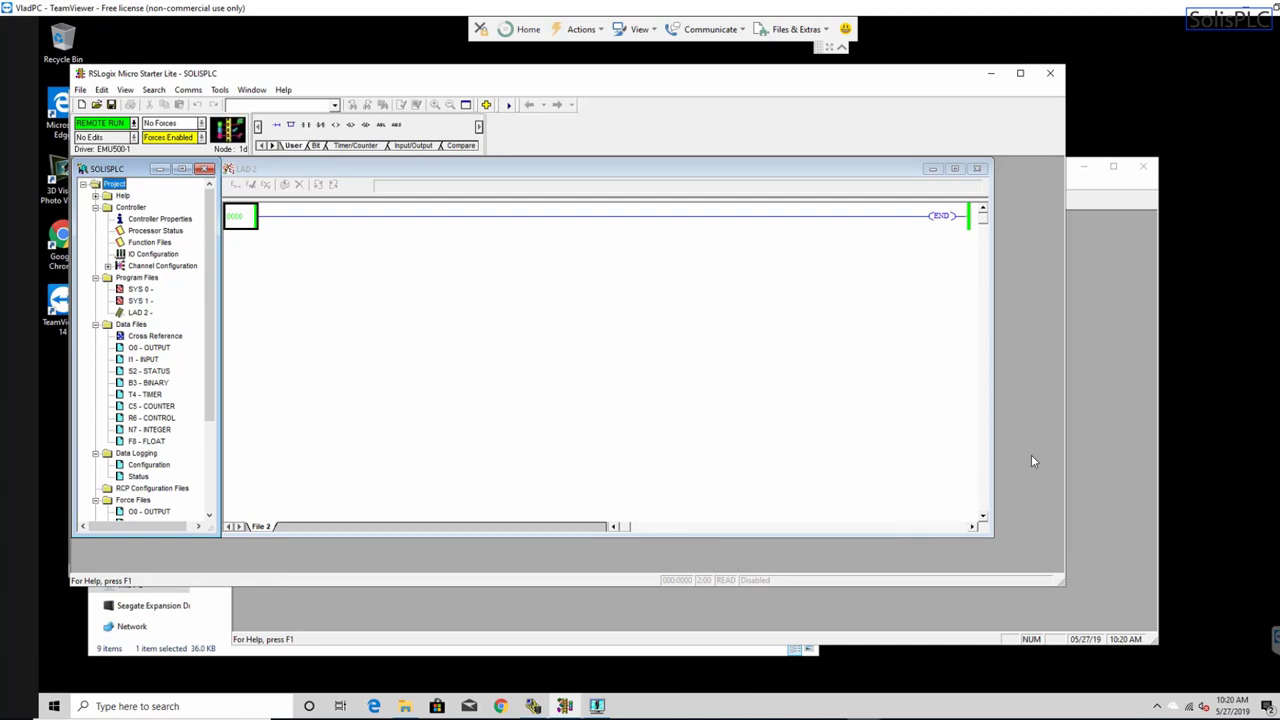
click(238, 218)
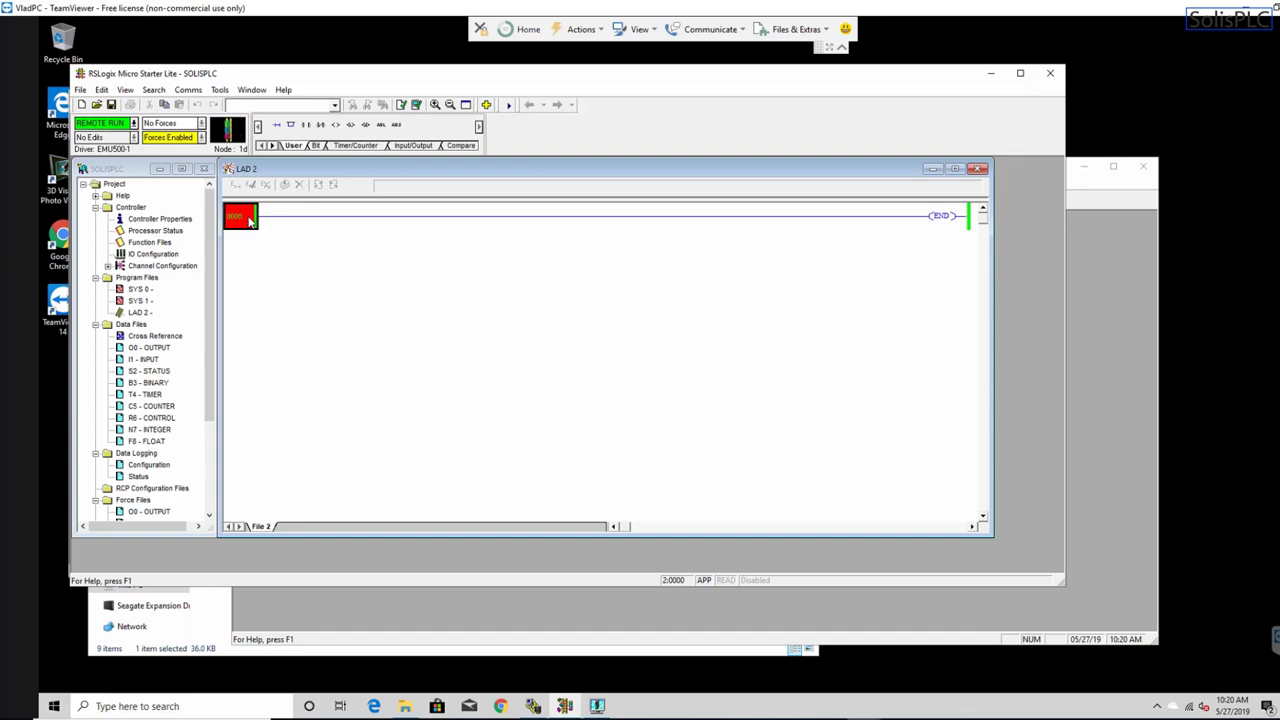
click(133, 123)
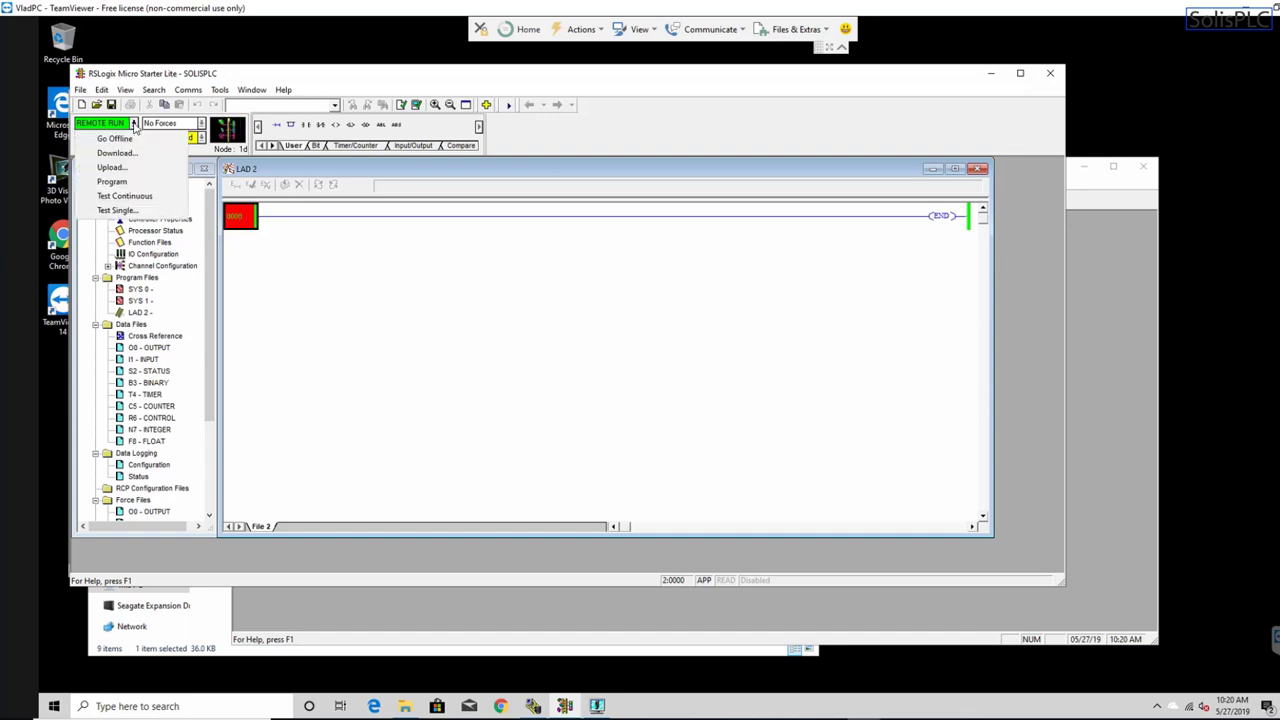
click(120, 136)
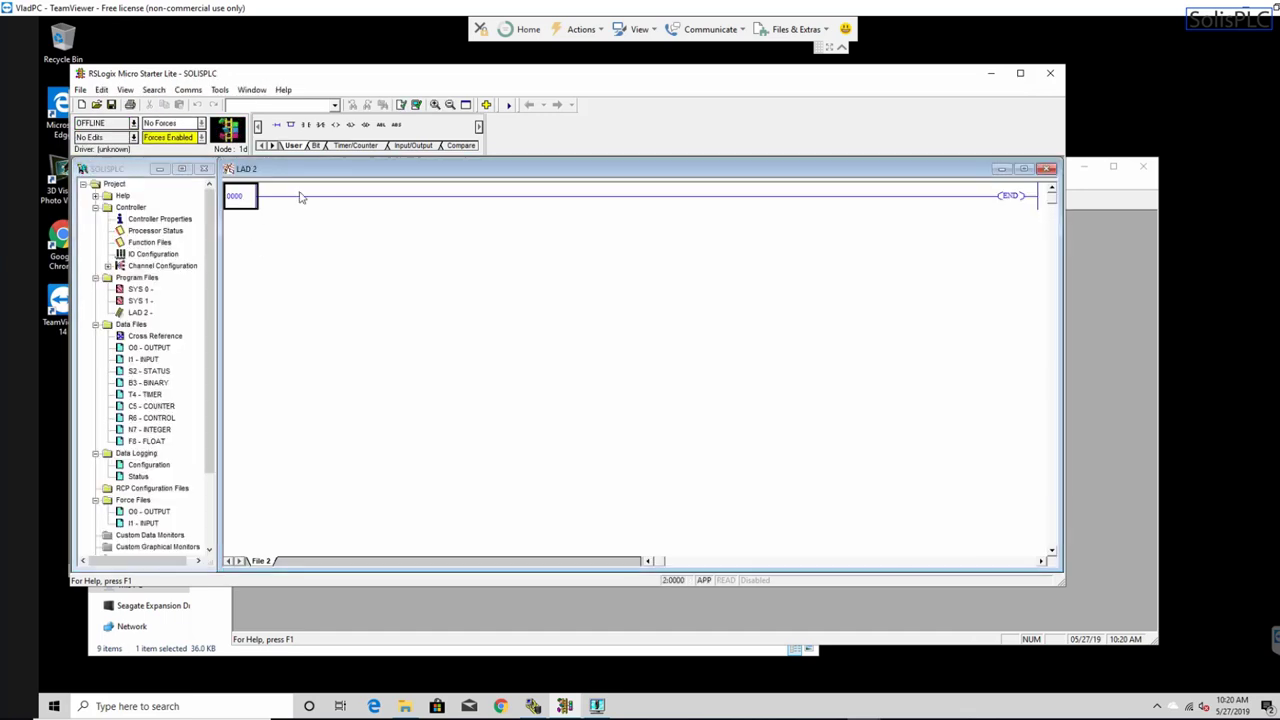
- Insert an unaddressed XIC contact and OTE coil on rung 0000, then select the new contact
click(306, 124)
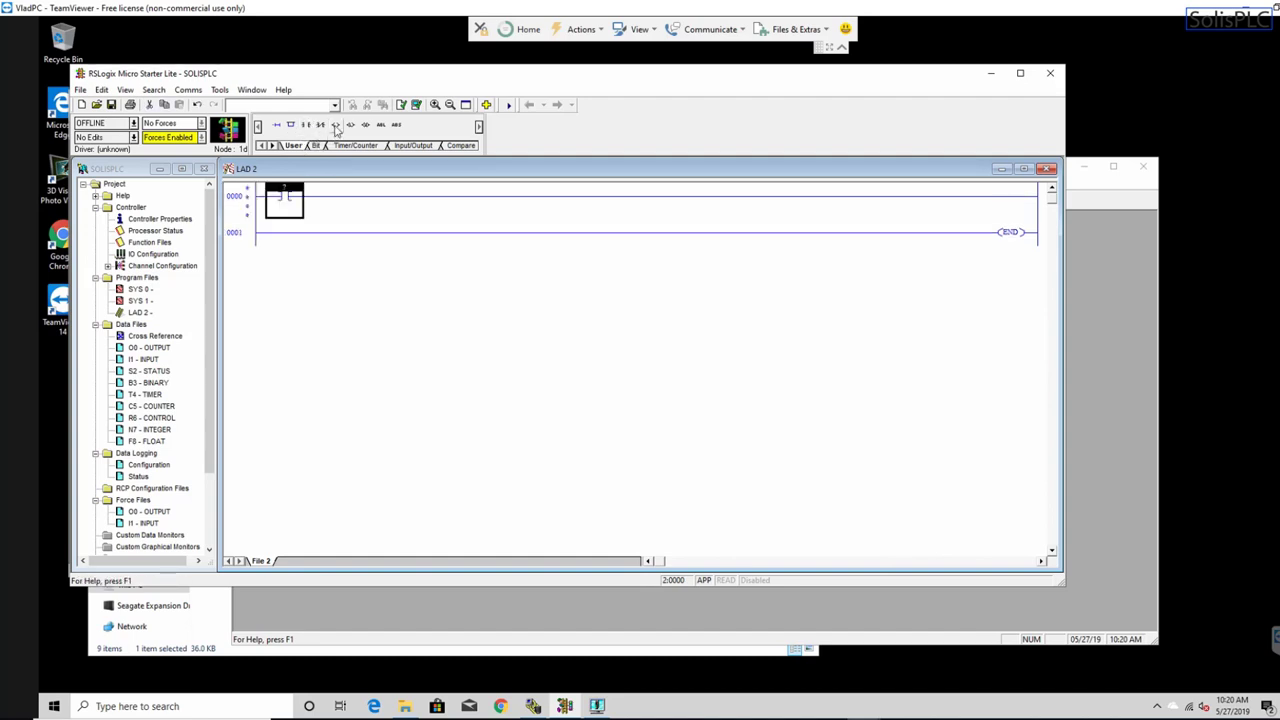
click(336, 124)
click(435, 104)
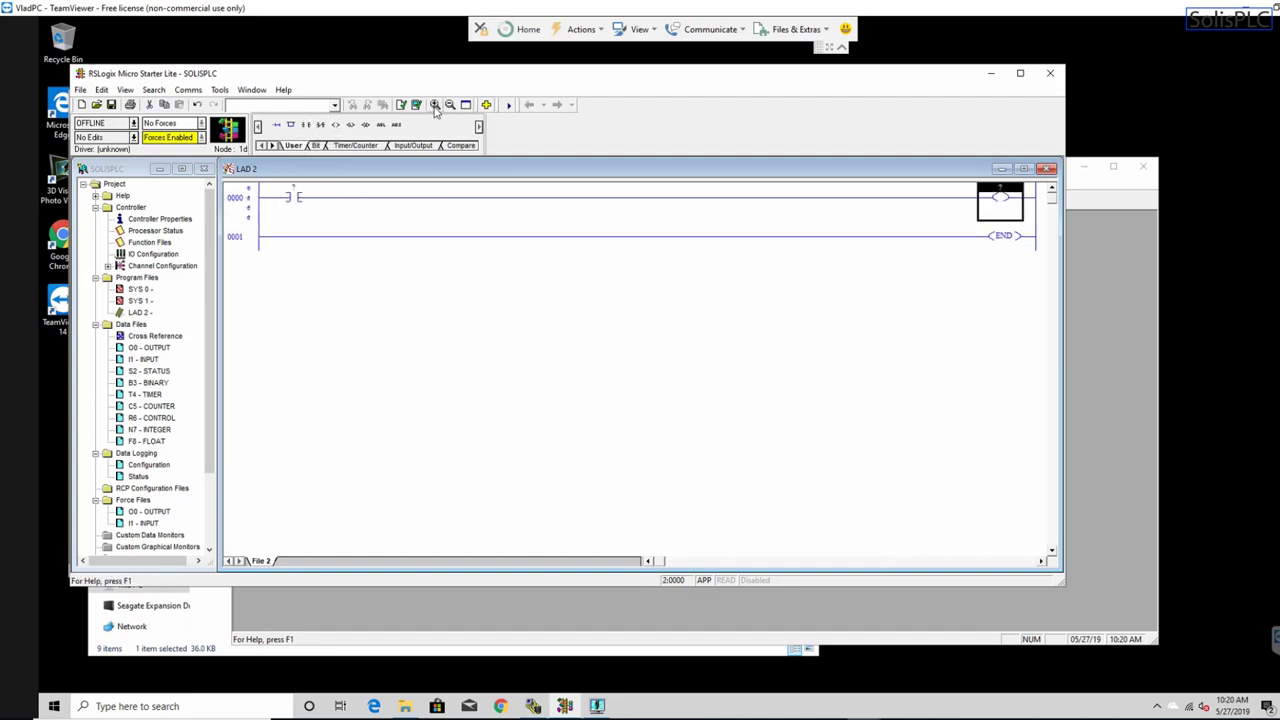
click(435, 104)
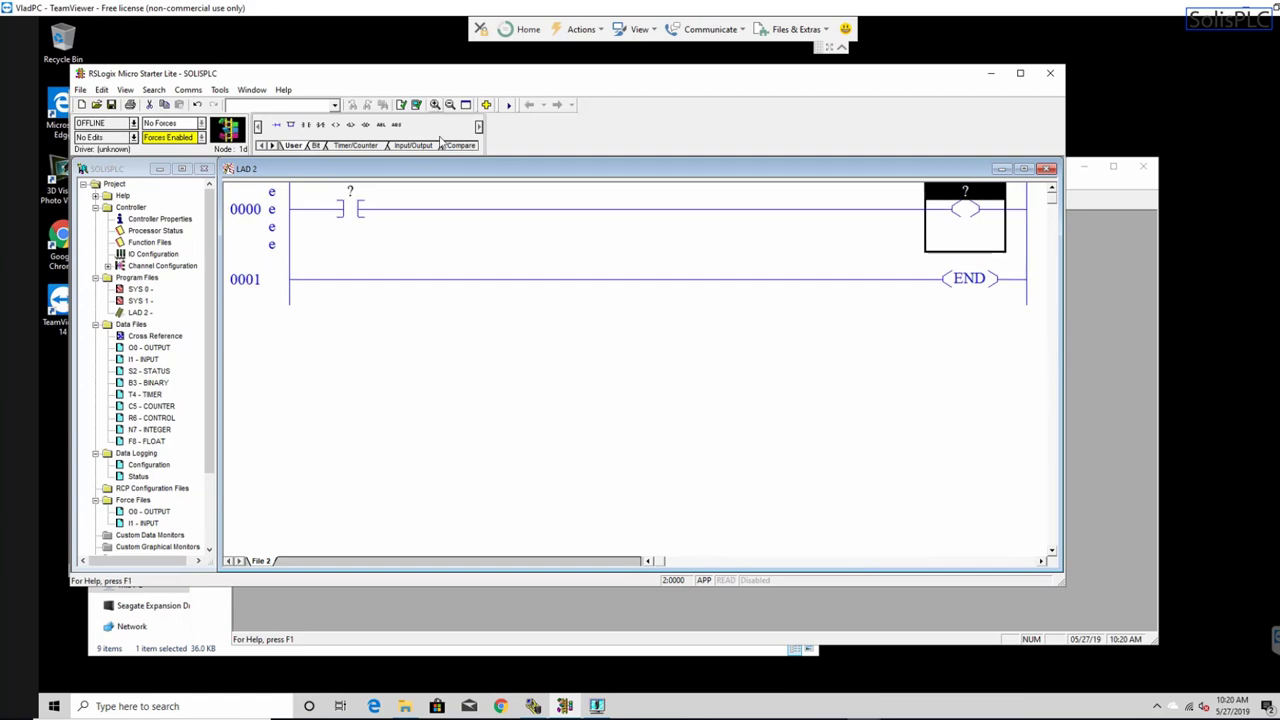
click(285, 230)
click(350, 205)
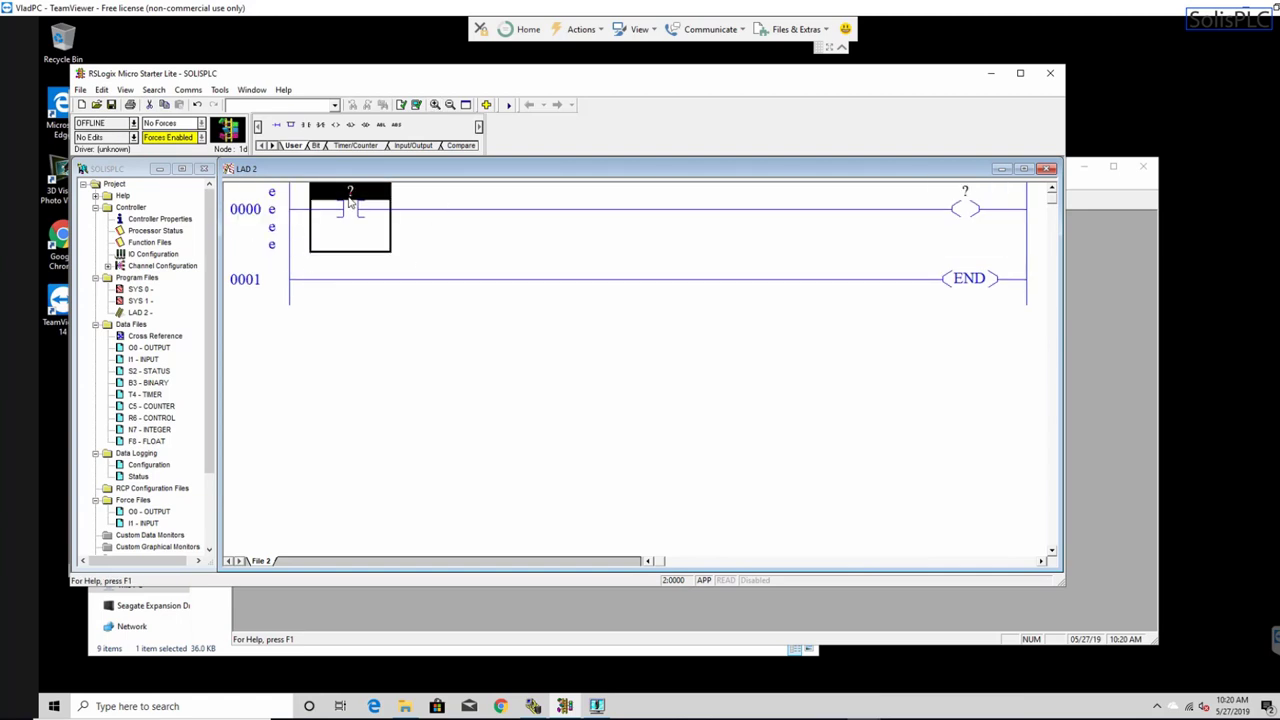